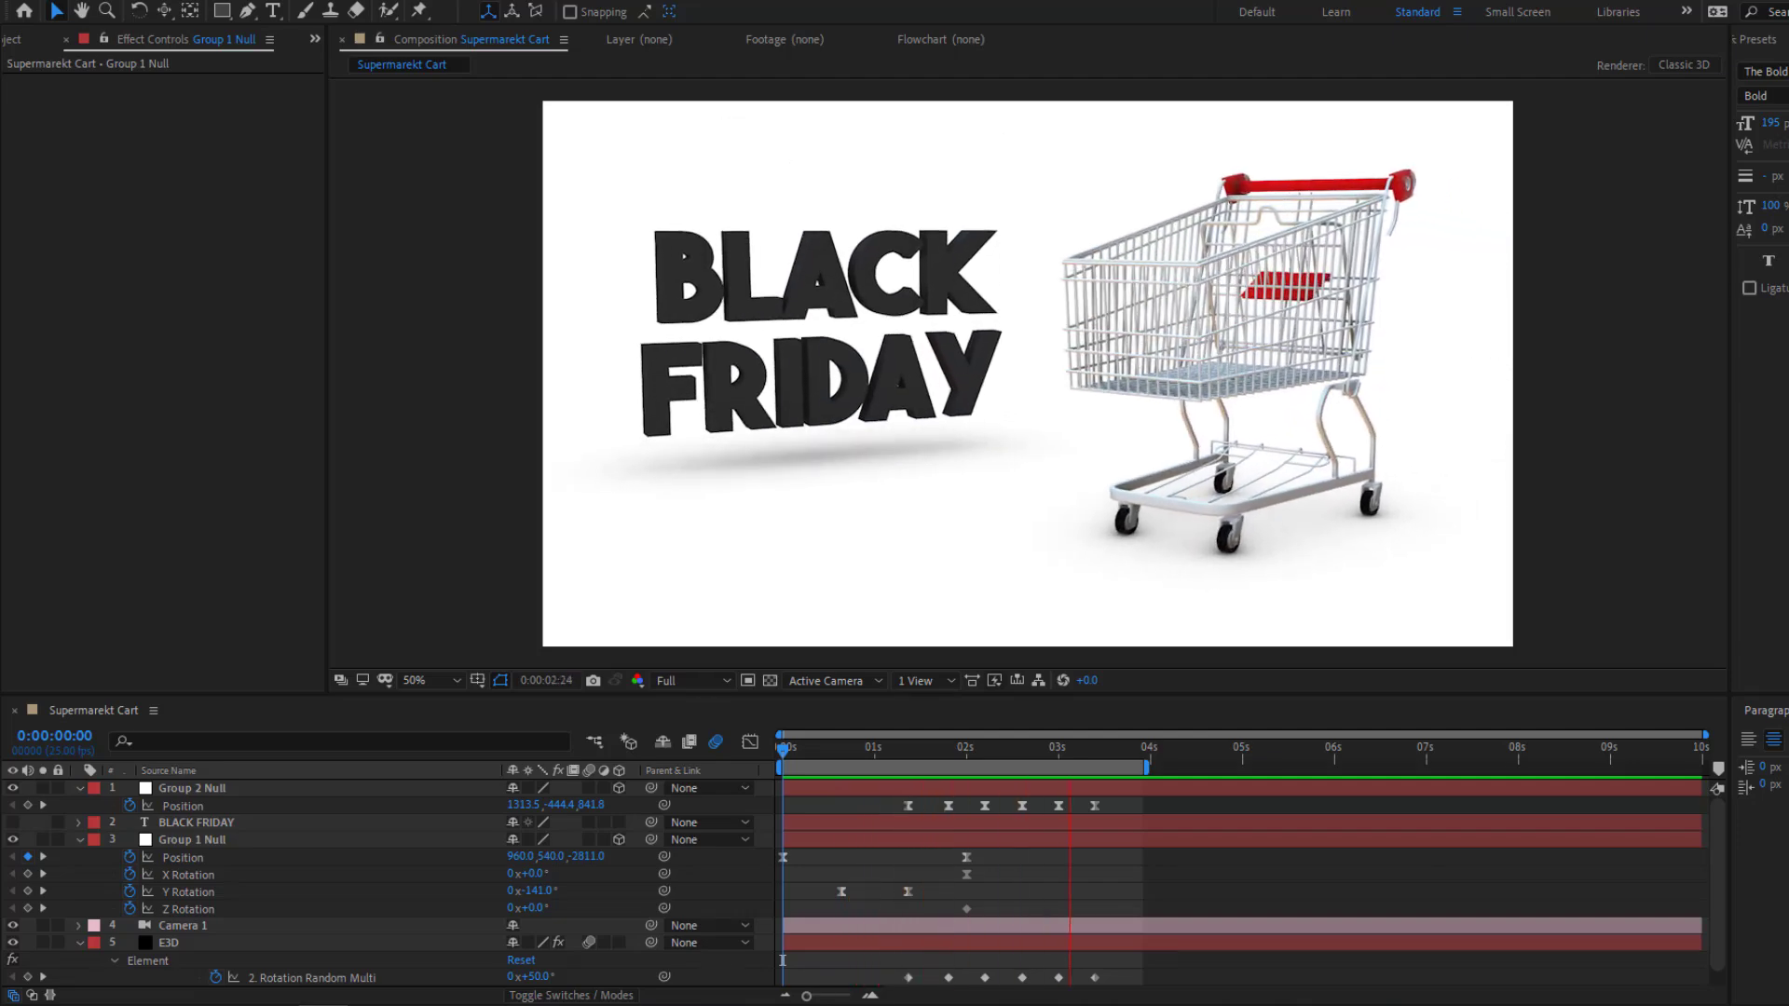
Step: Preview the finished Black Friday cart animation with the Composition panel maximized, restored and maximized again
{"action": "key", "text": "grave"}
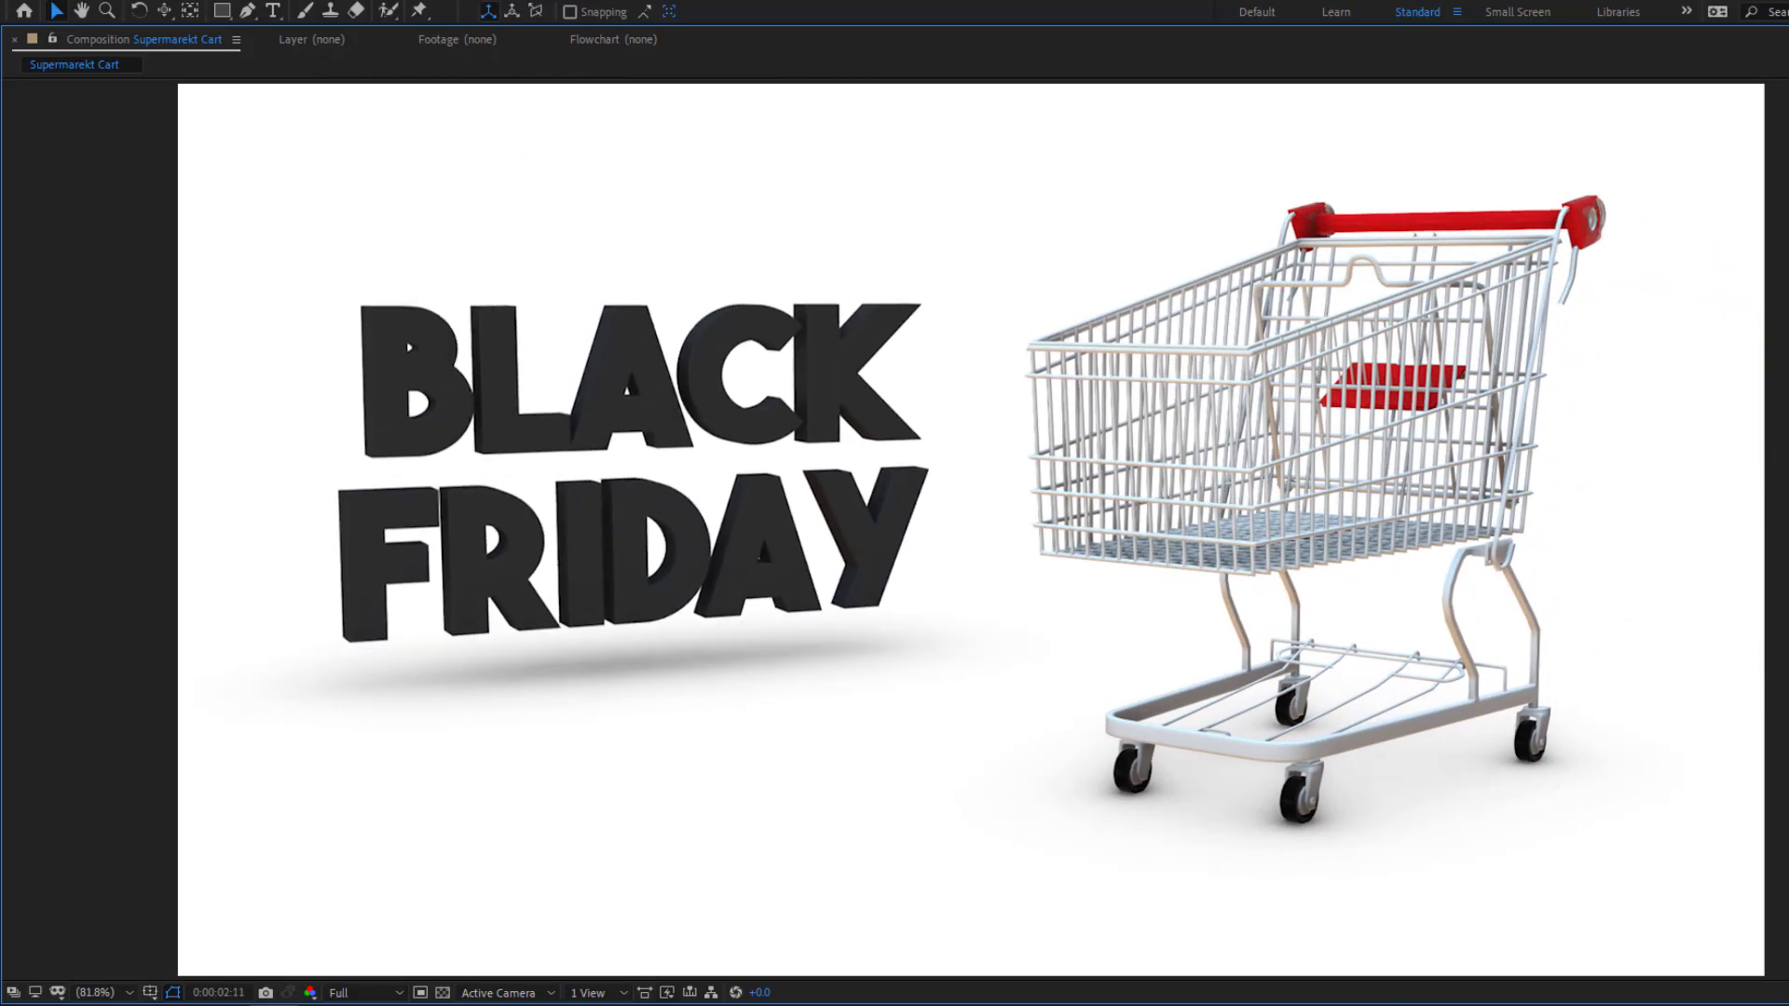
{"action": "key", "text": "grave"}
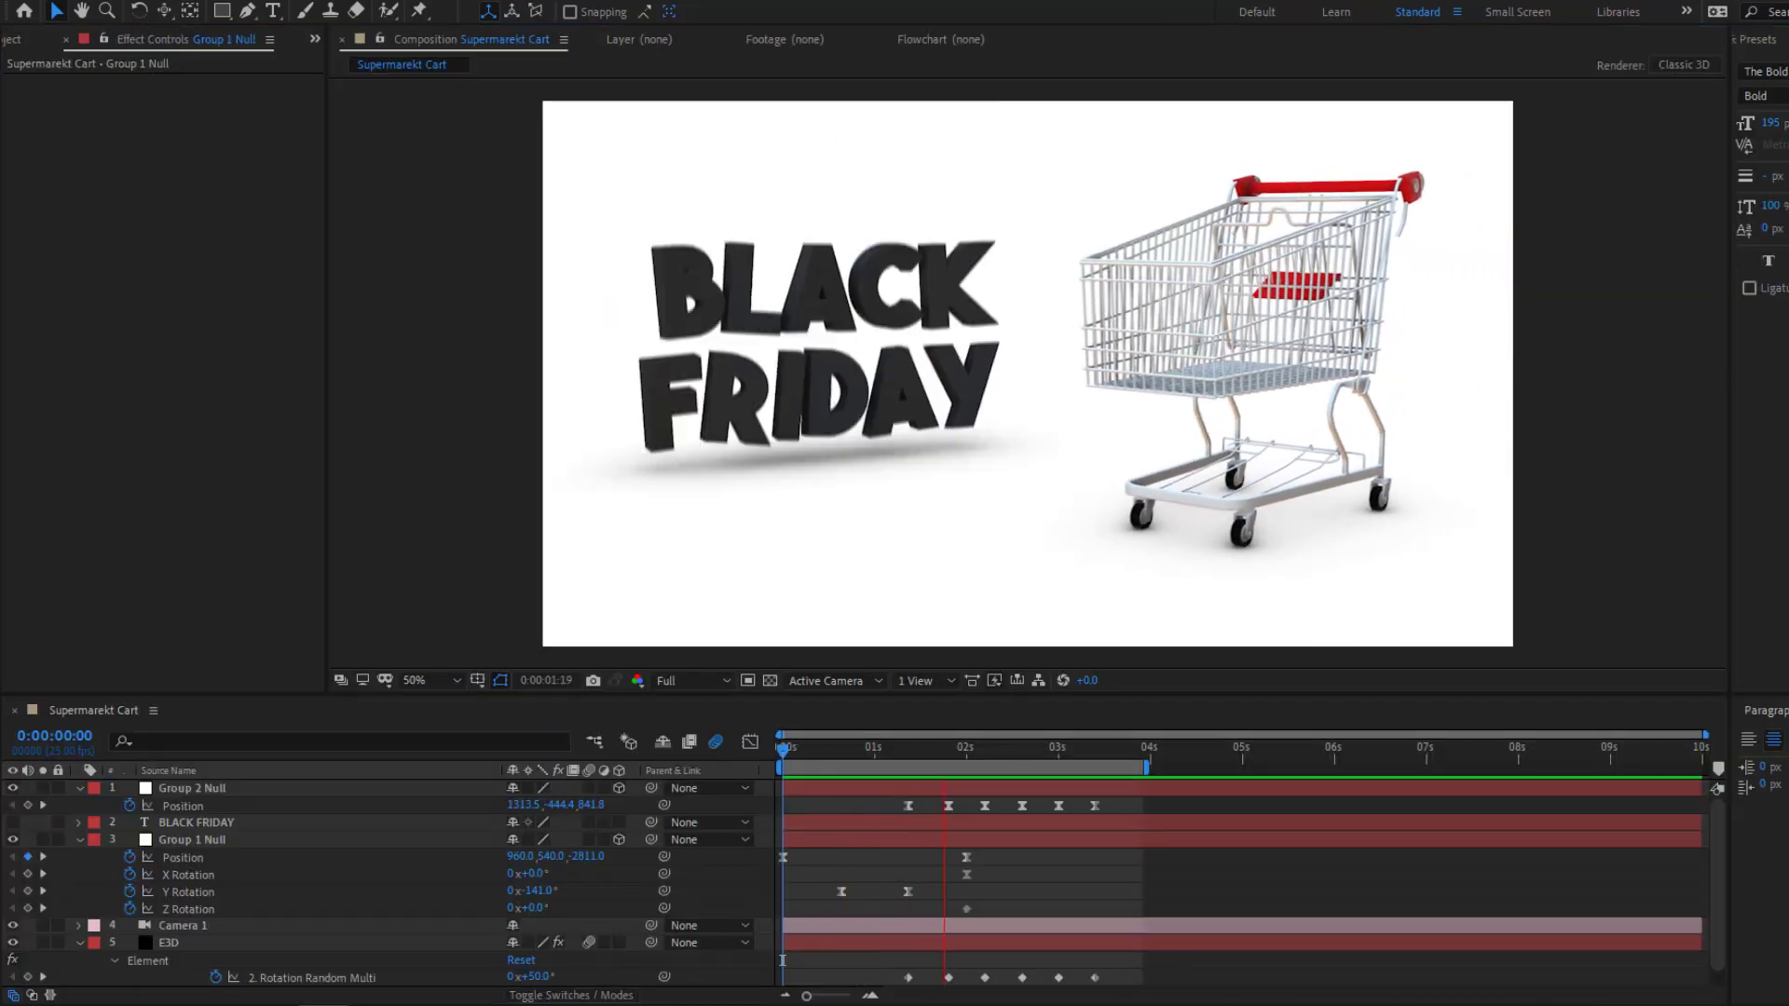
{"action": "key", "text": "grave"}
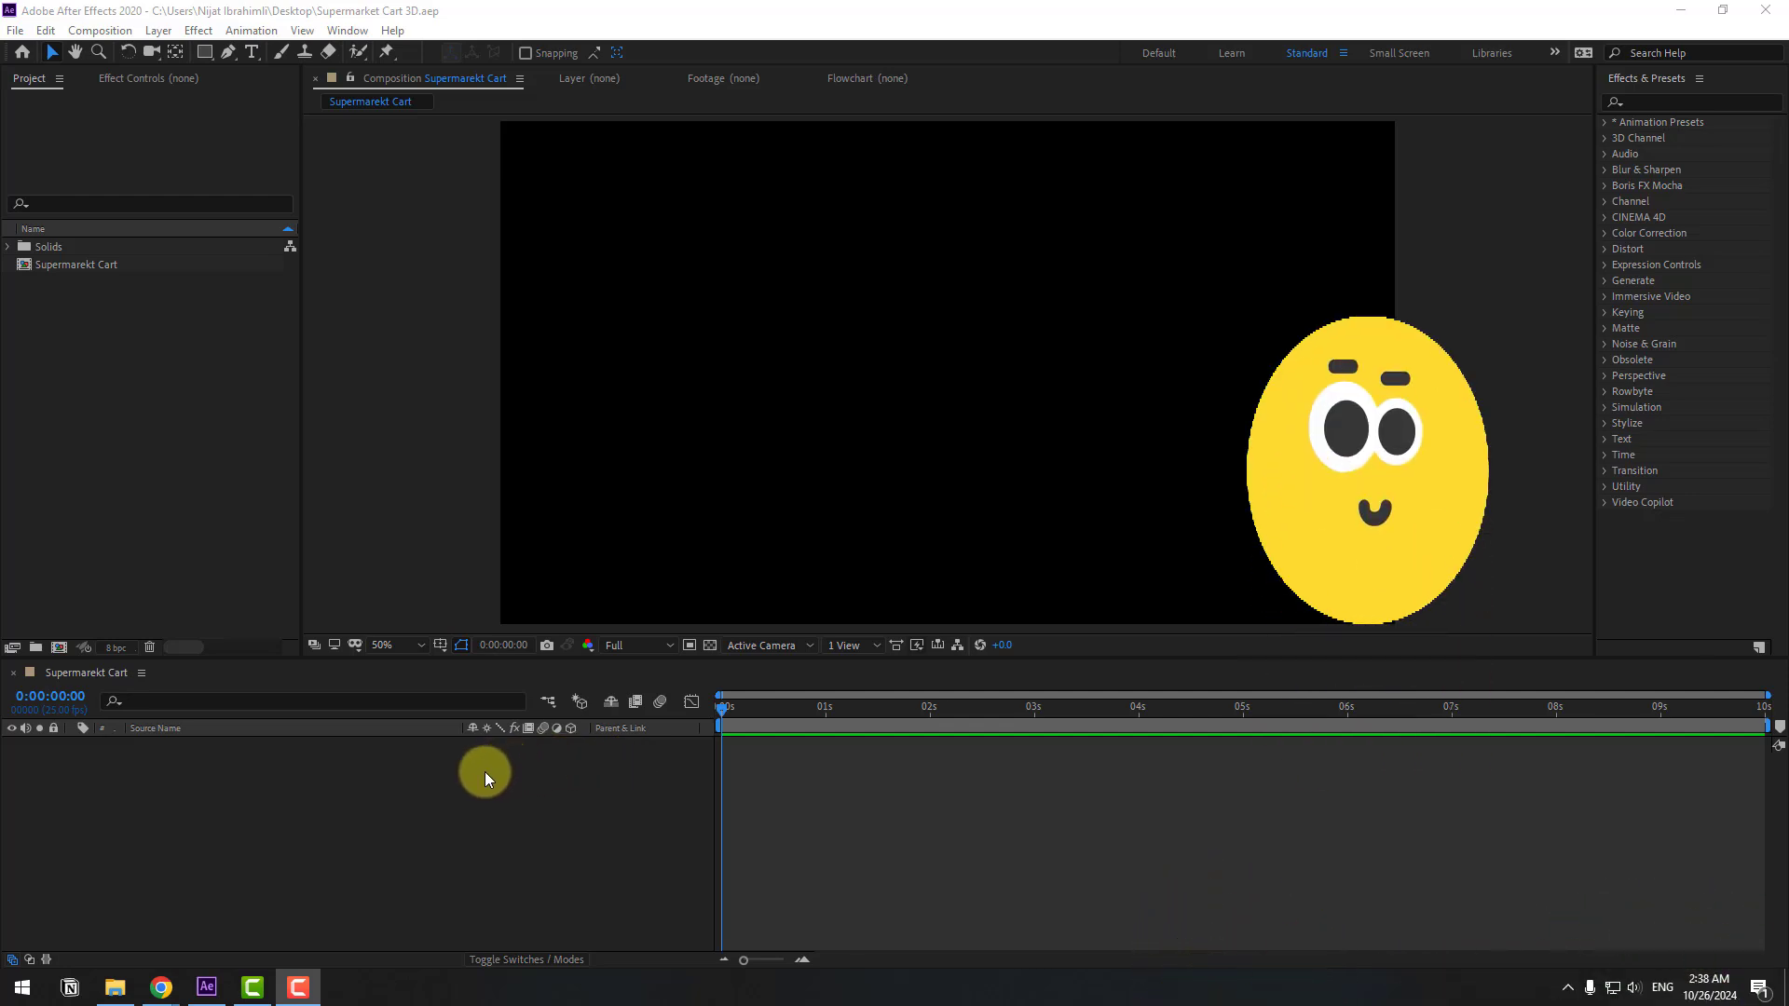
Step: Create a new solid layer named E3D
{"action": "right_click", "coordinate": [395, 769]}
{"action": "mouse_move", "coordinate": [597, 567]}
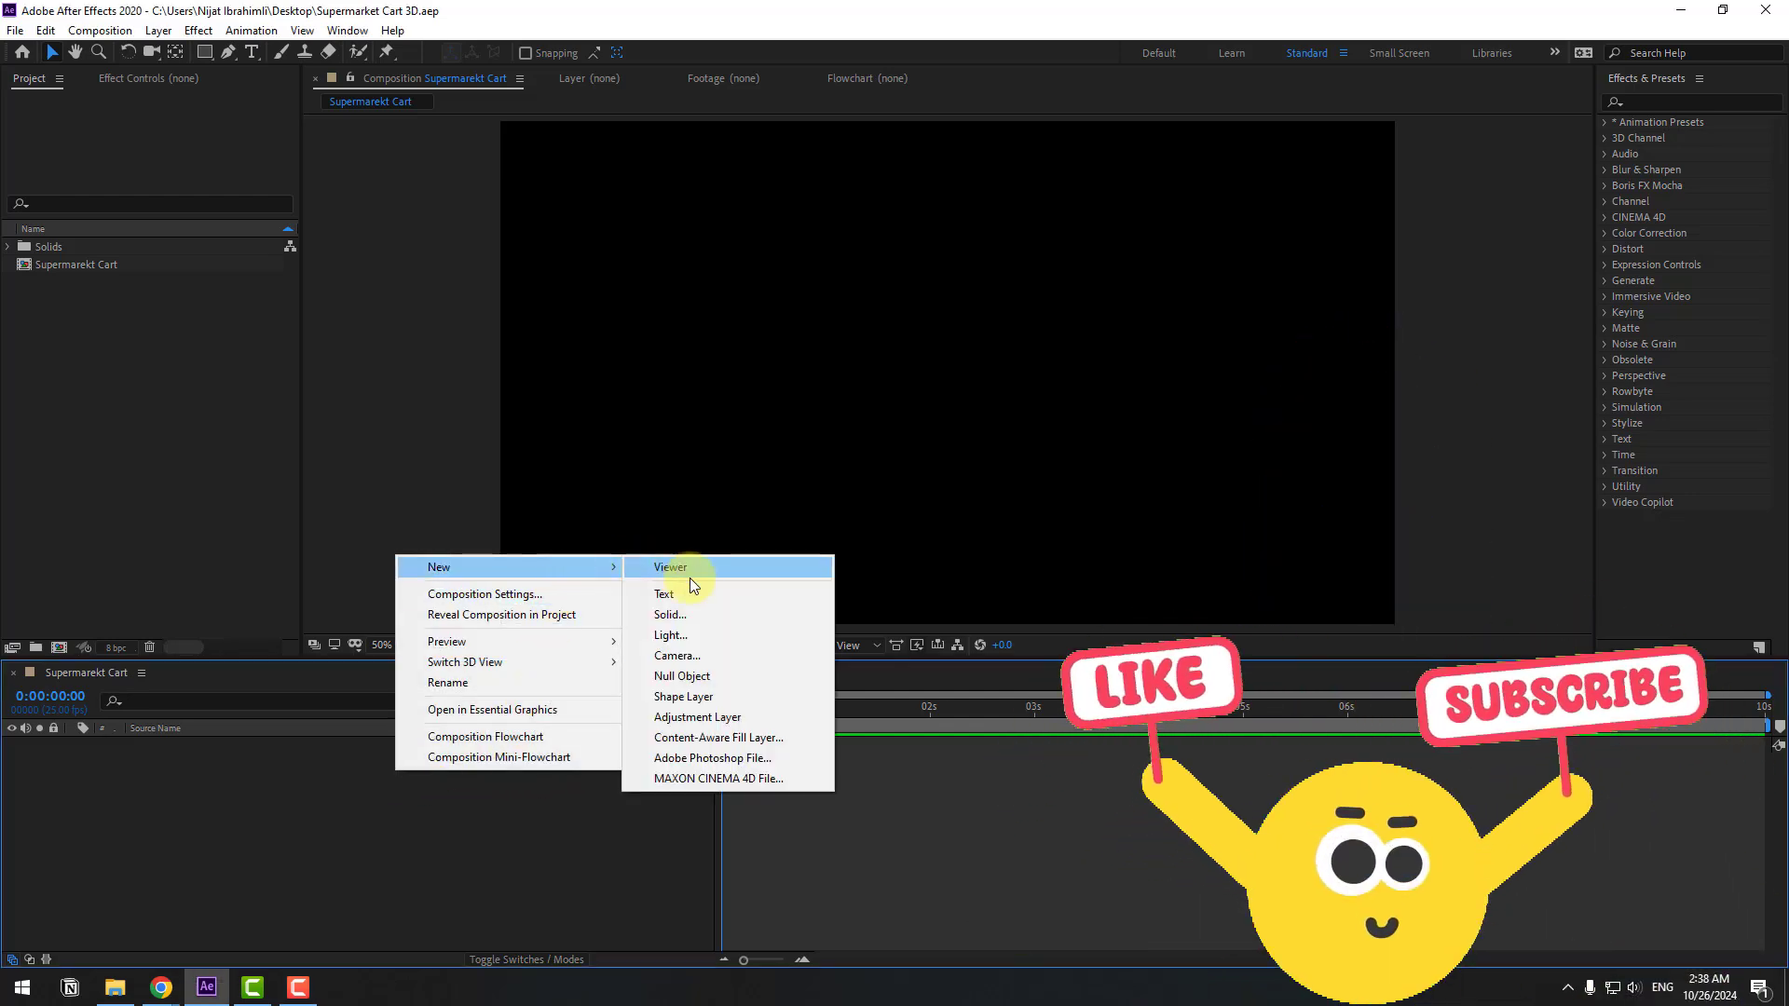
{"action": "left_click", "coordinate": [688, 607]}
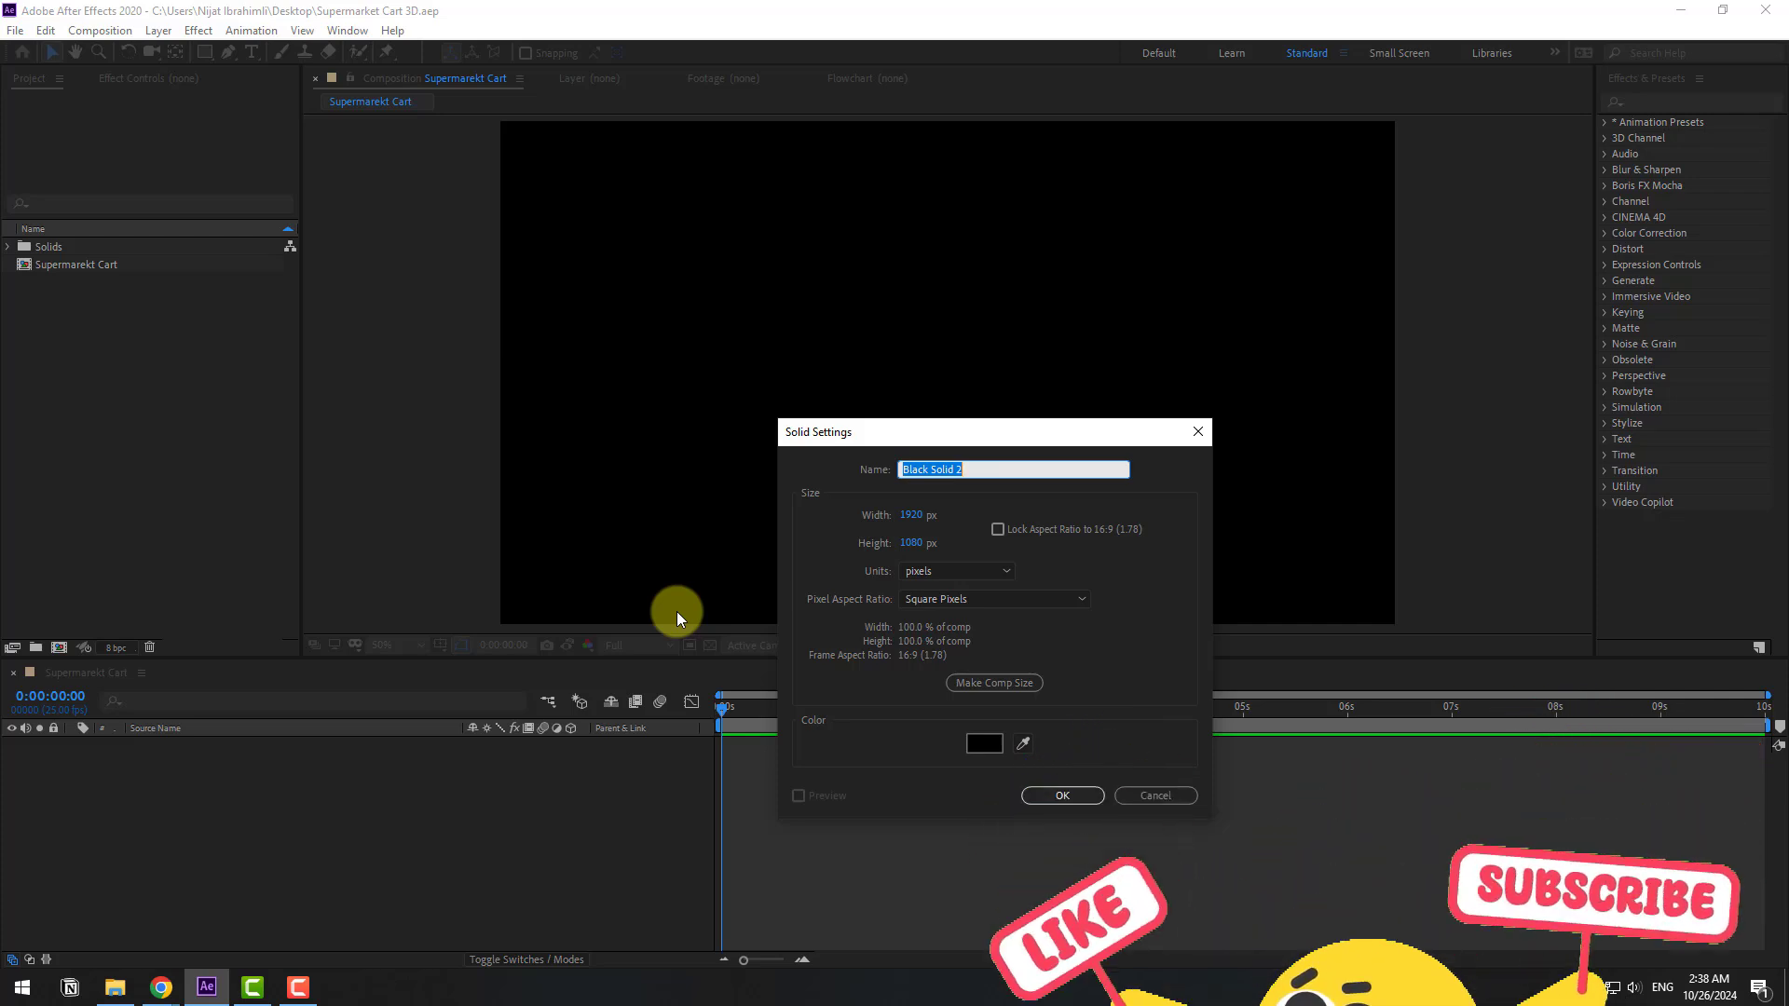
{"action": "type", "text": "E3D"}
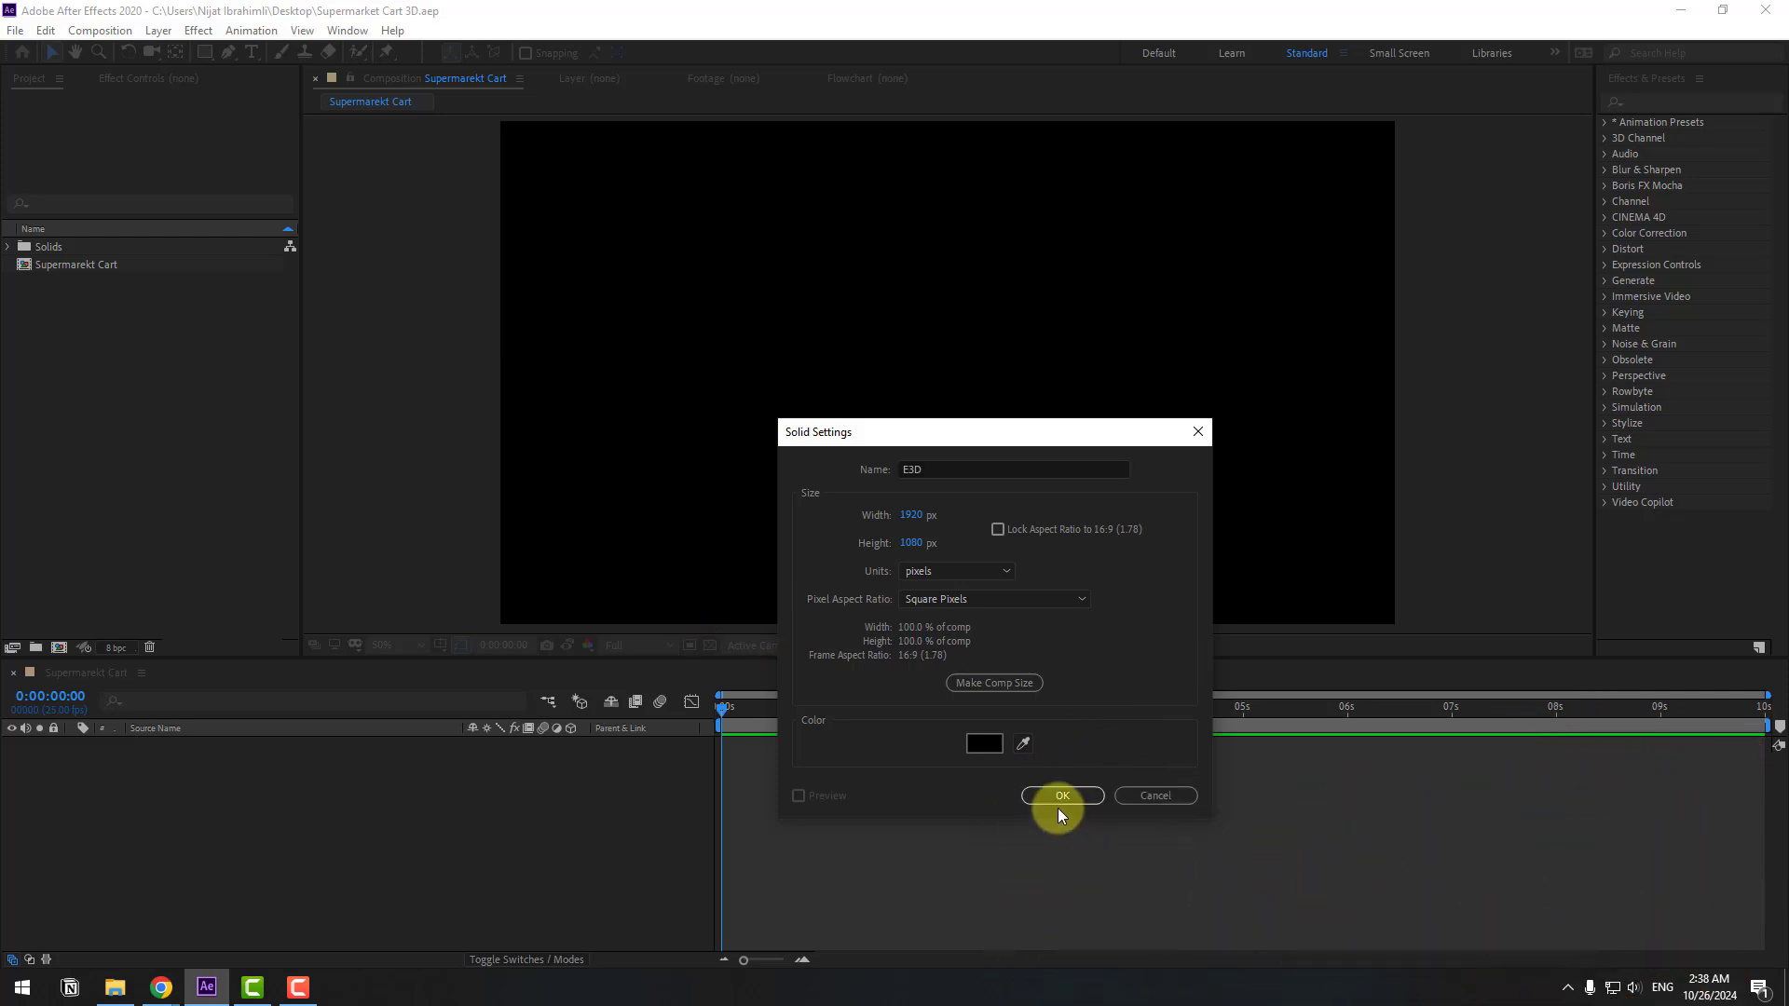
{"action": "left_click", "coordinate": [1059, 798]}
Step: Apply the Video Copilot Element effect to E3D and open its Scene Setup
{"action": "left_click", "coordinate": [197, 36]}
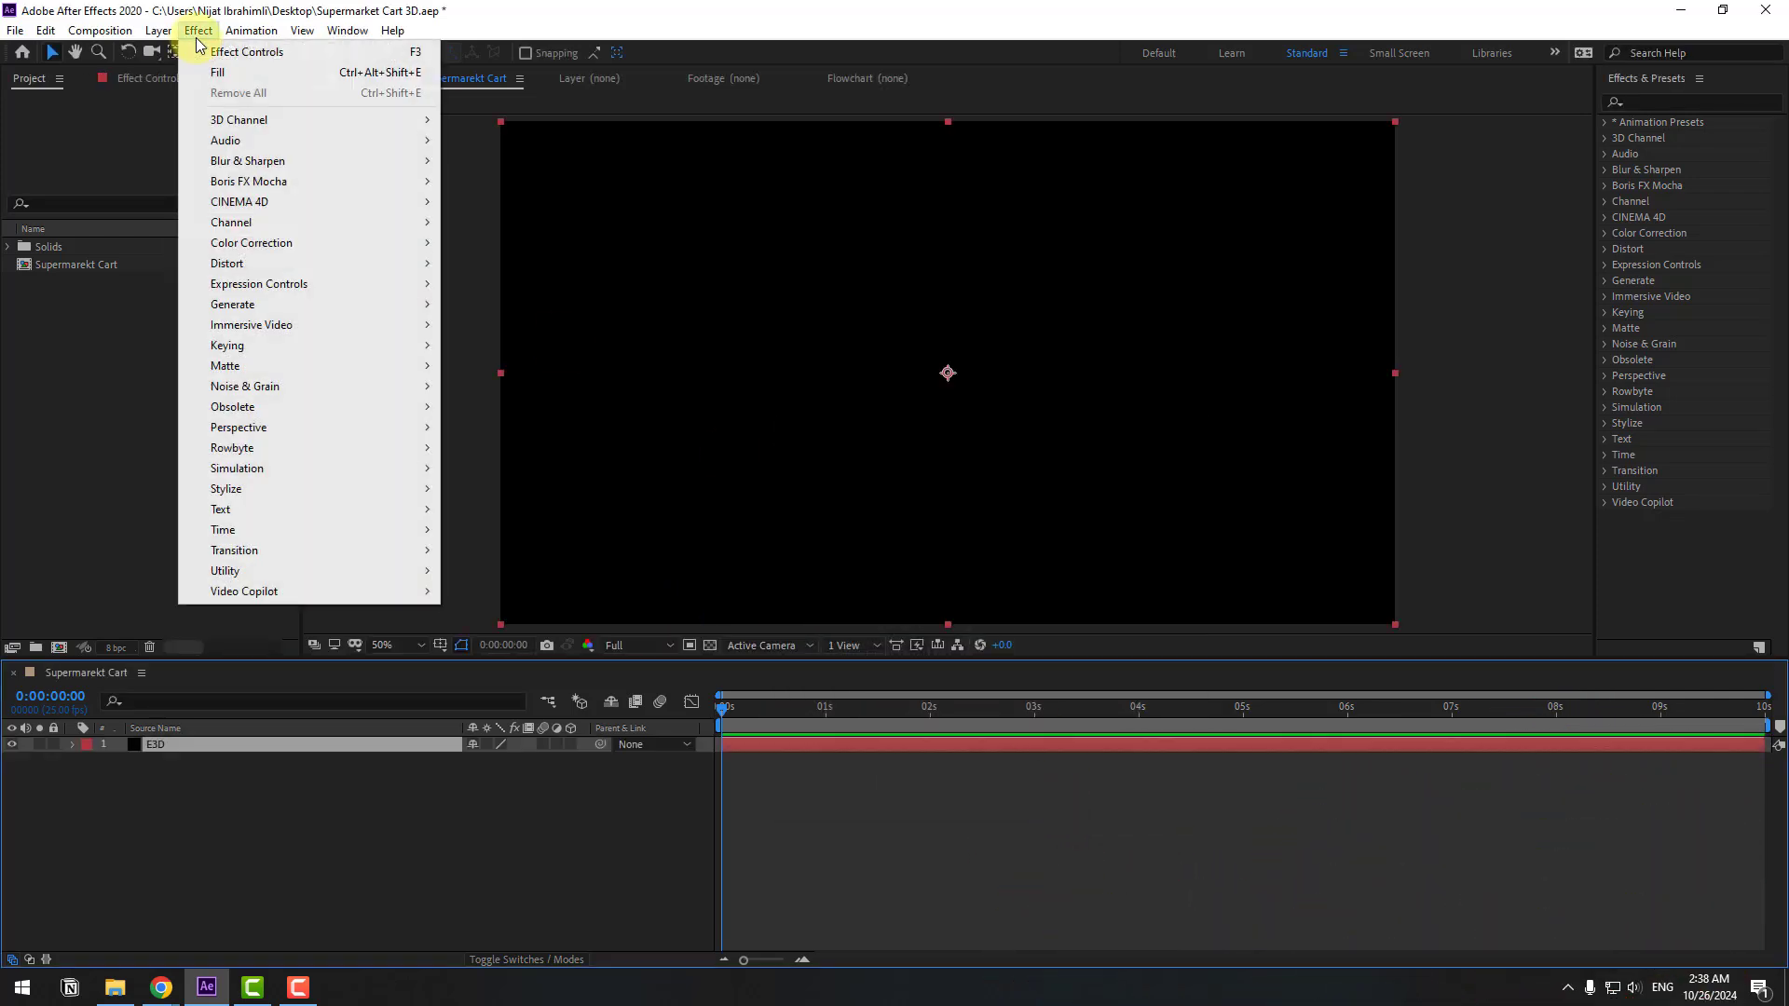
{"action": "mouse_move", "coordinate": [266, 590]}
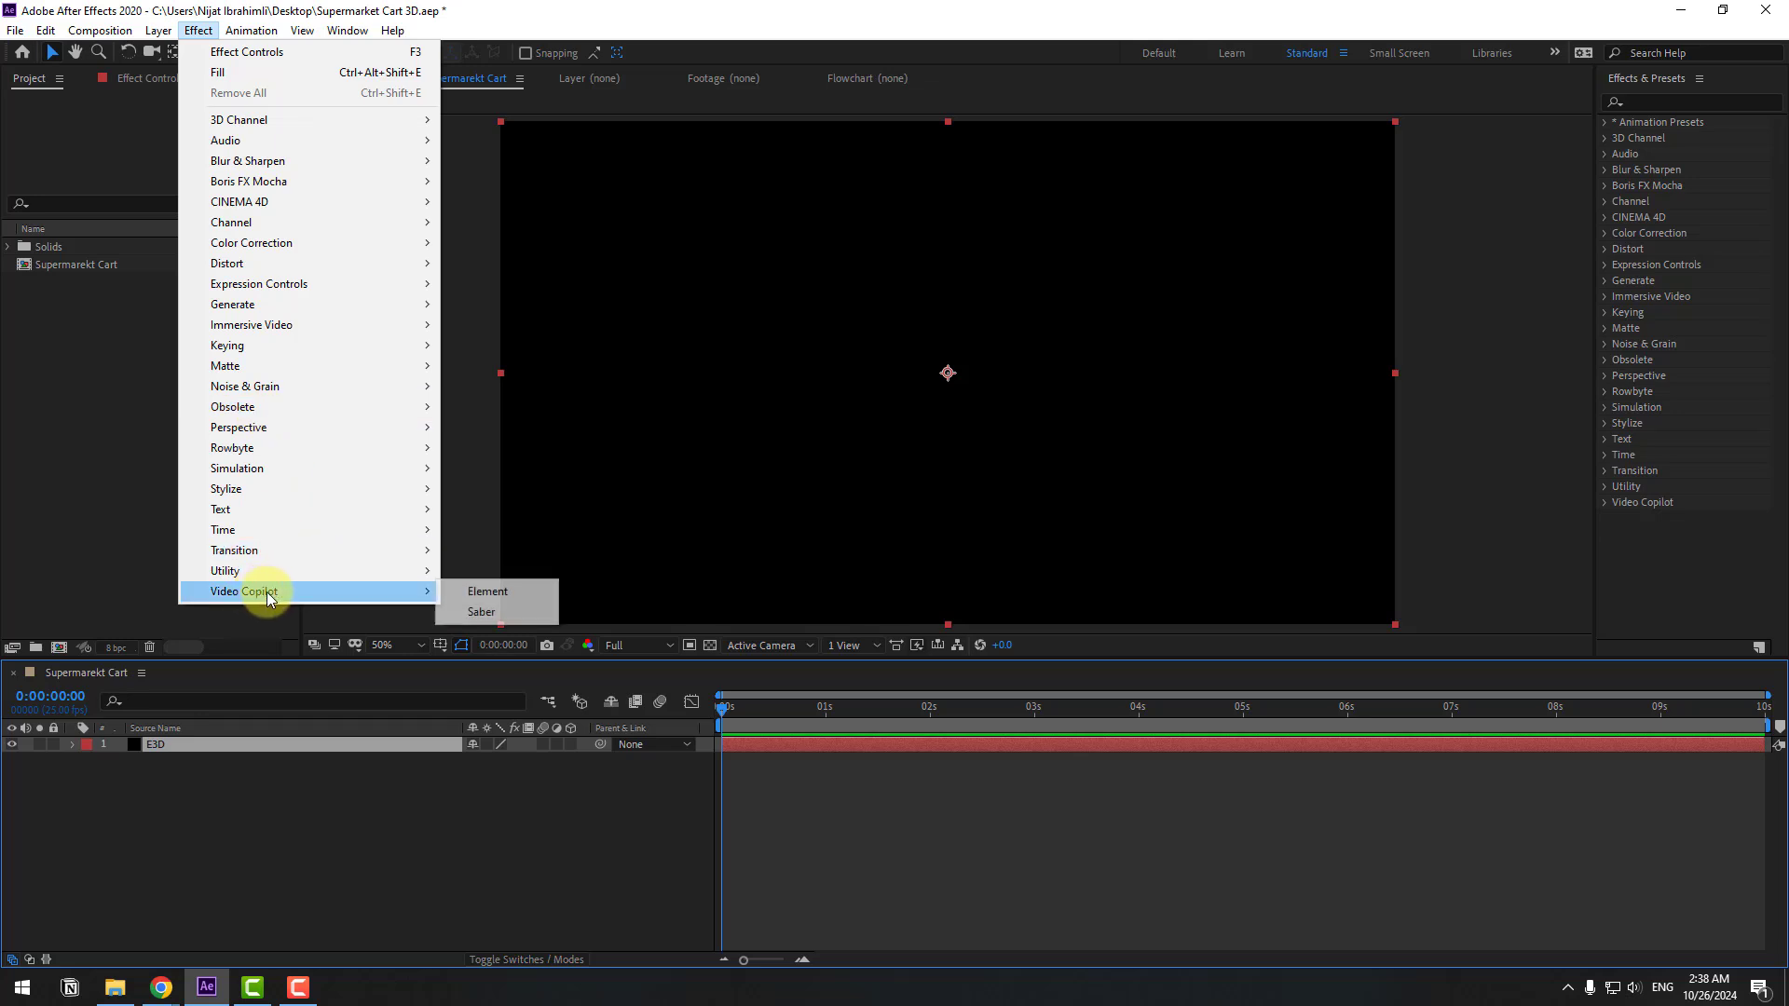
{"action": "left_click", "coordinate": [475, 593]}
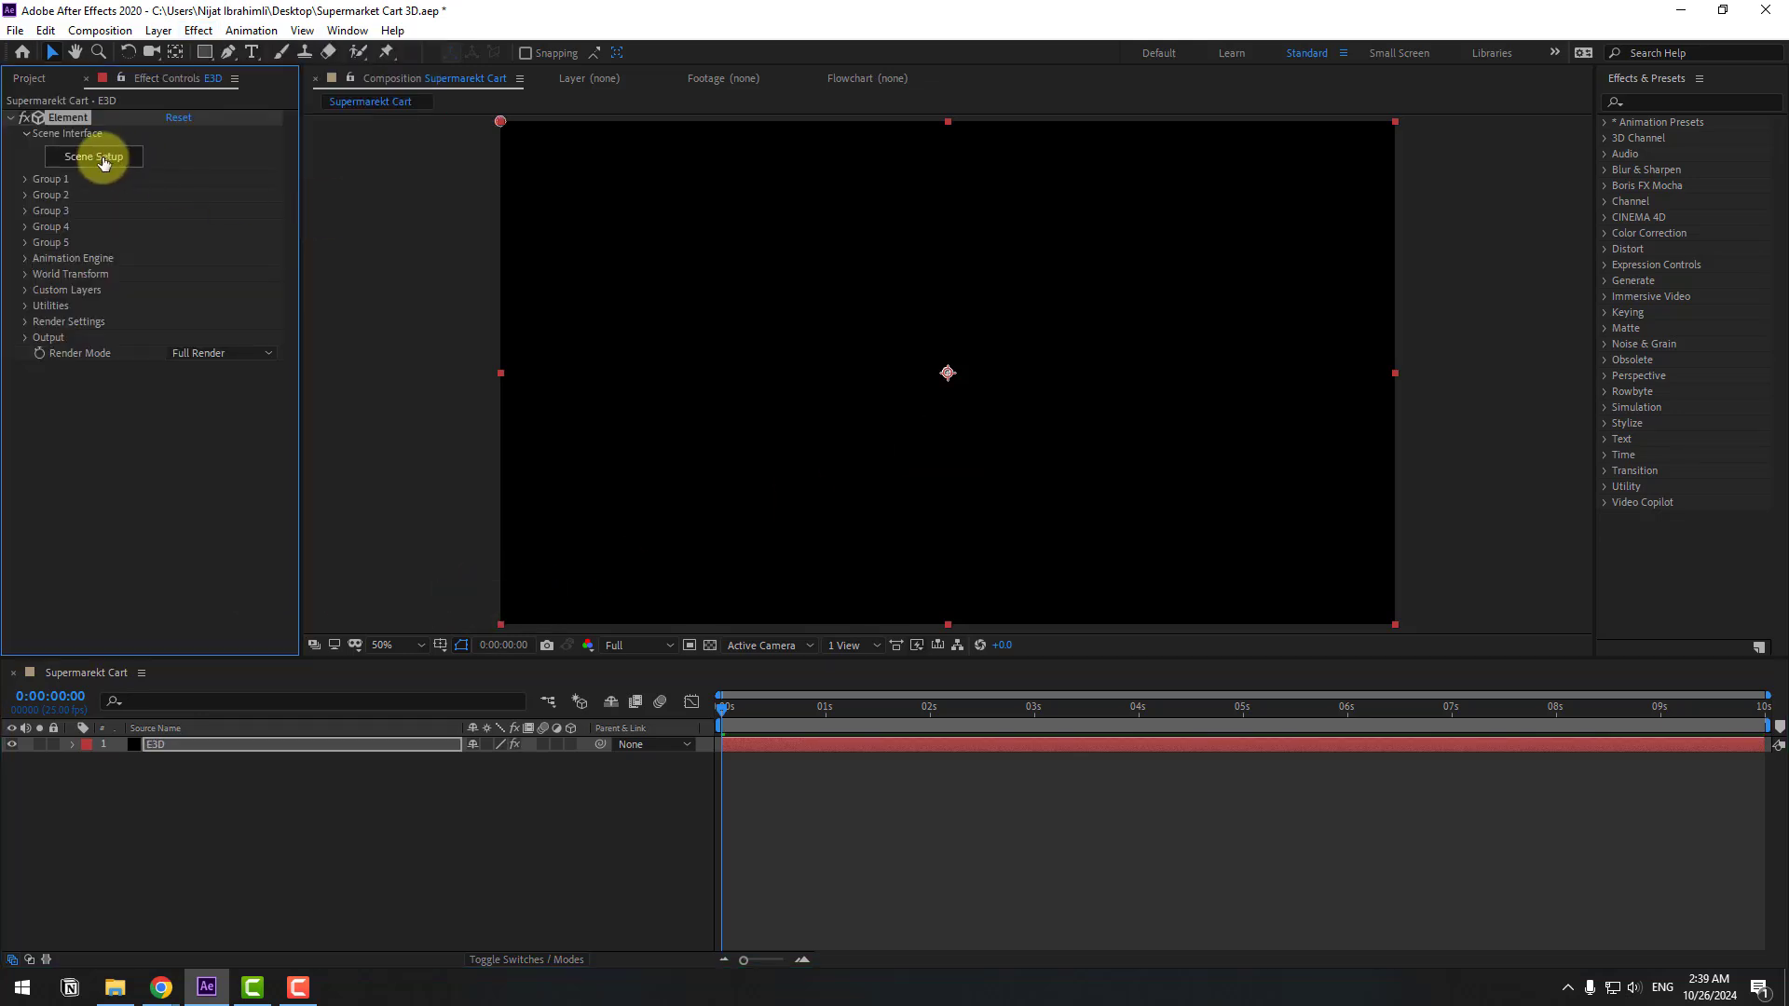
{"action": "left_click", "coordinate": [101, 158]}
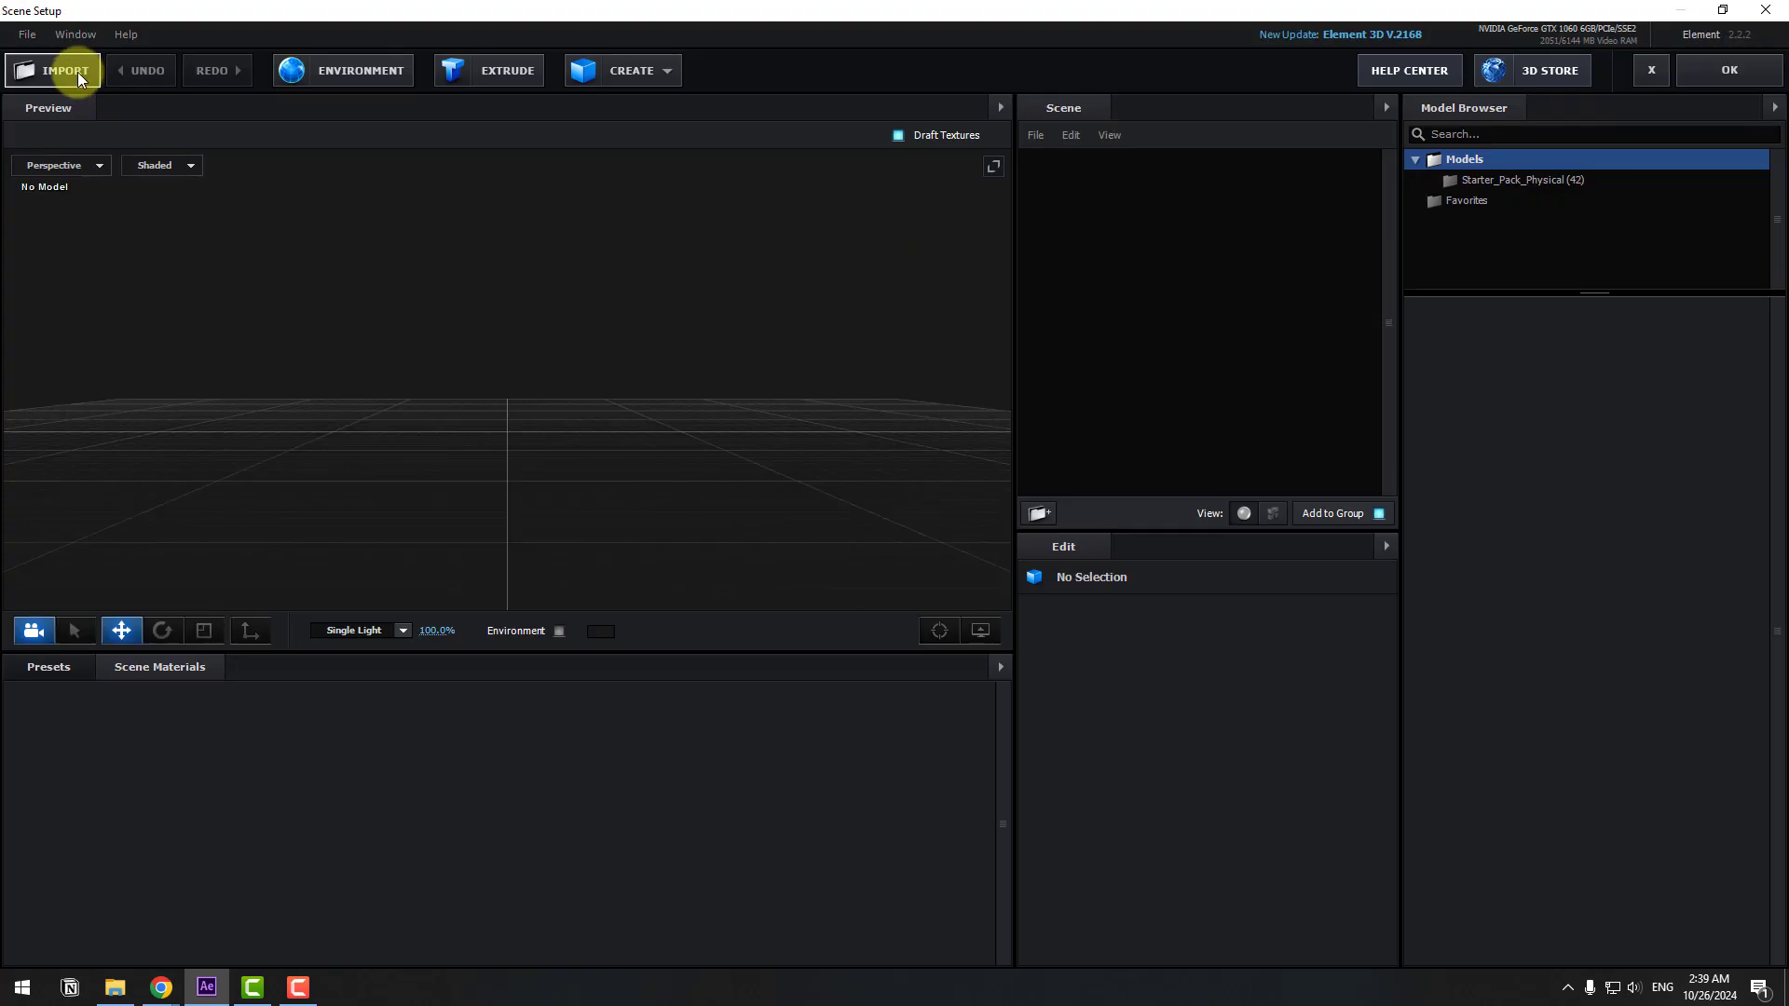
Step: Import Supermarket Cart.obj with default import settings and normalize its size
{"action": "left_click", "coordinate": [73, 69]}
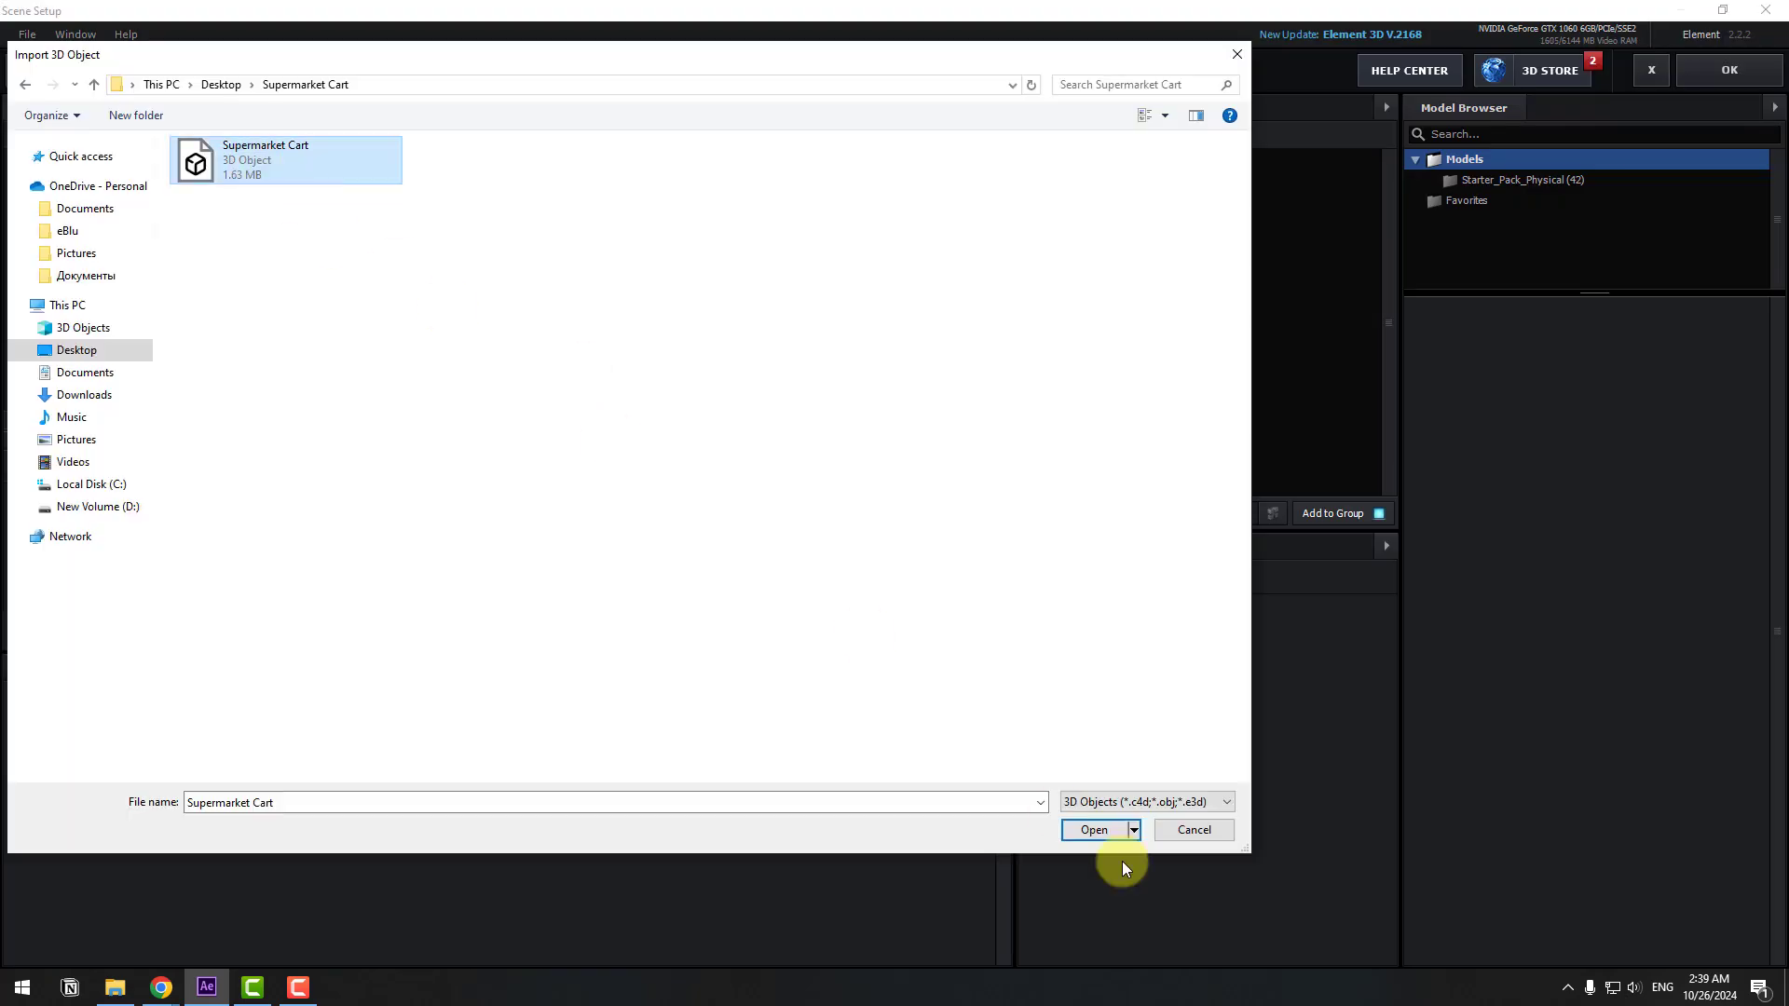
{"action": "left_click", "coordinate": [1092, 829]}
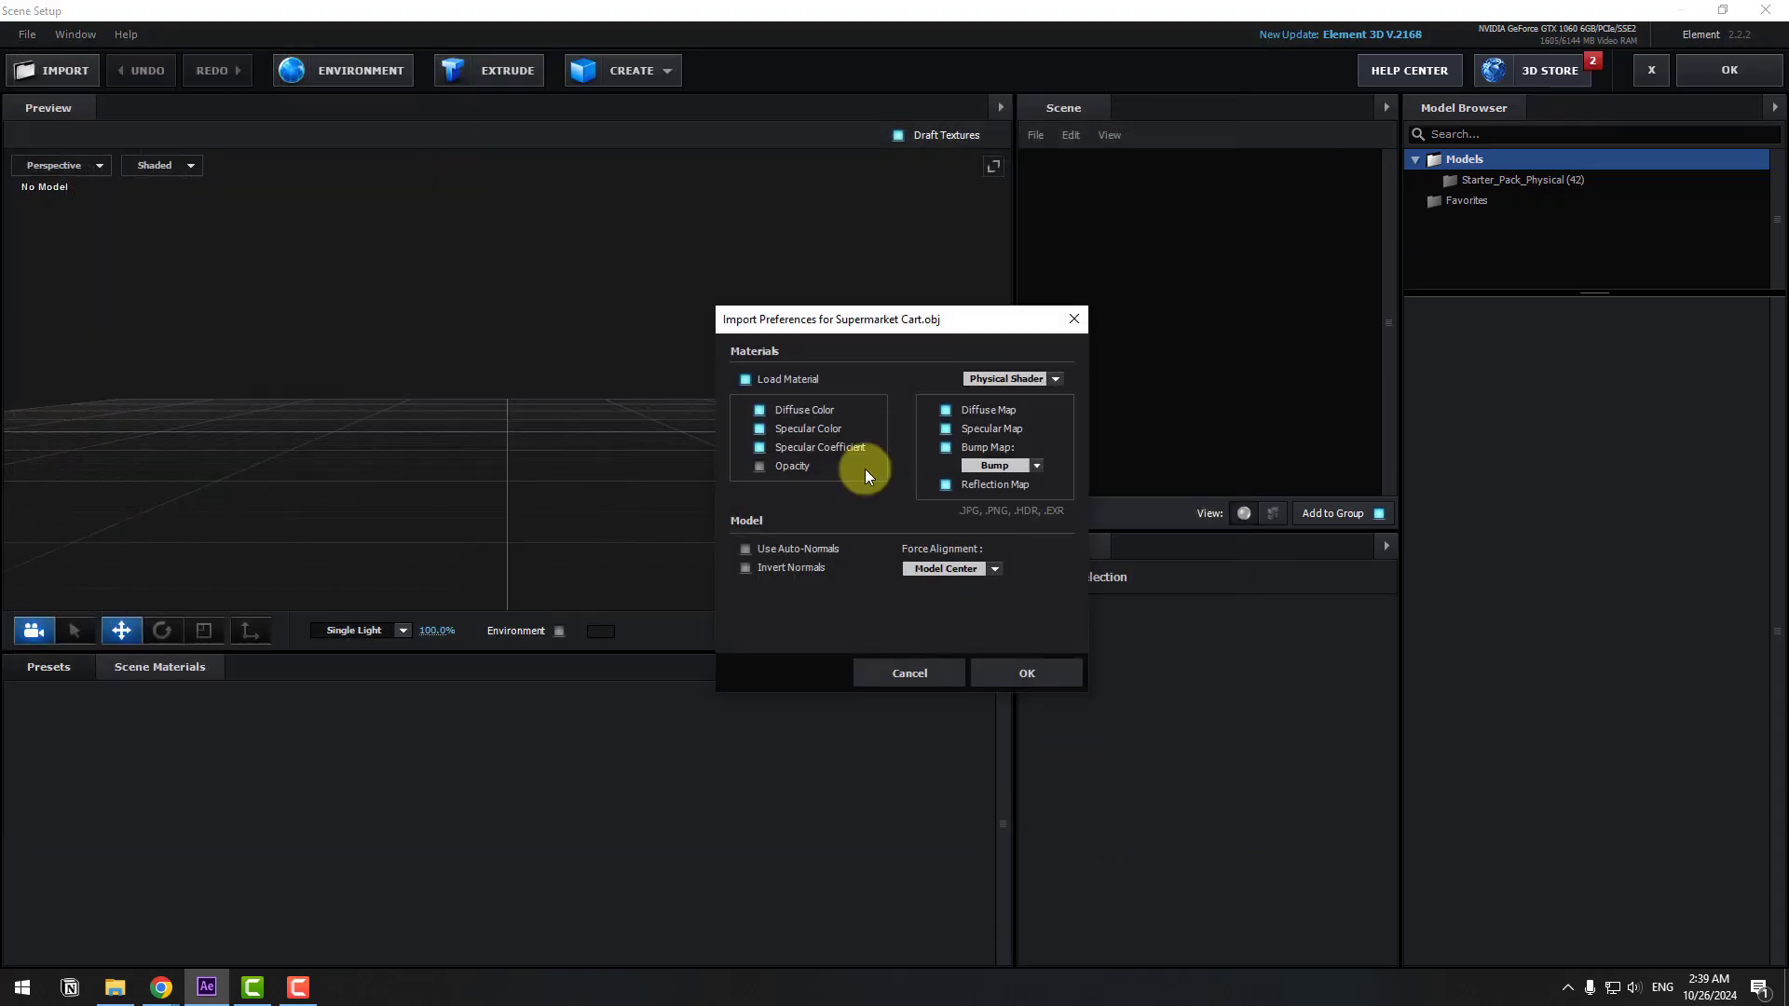
{"action": "left_click", "coordinate": [1025, 678]}
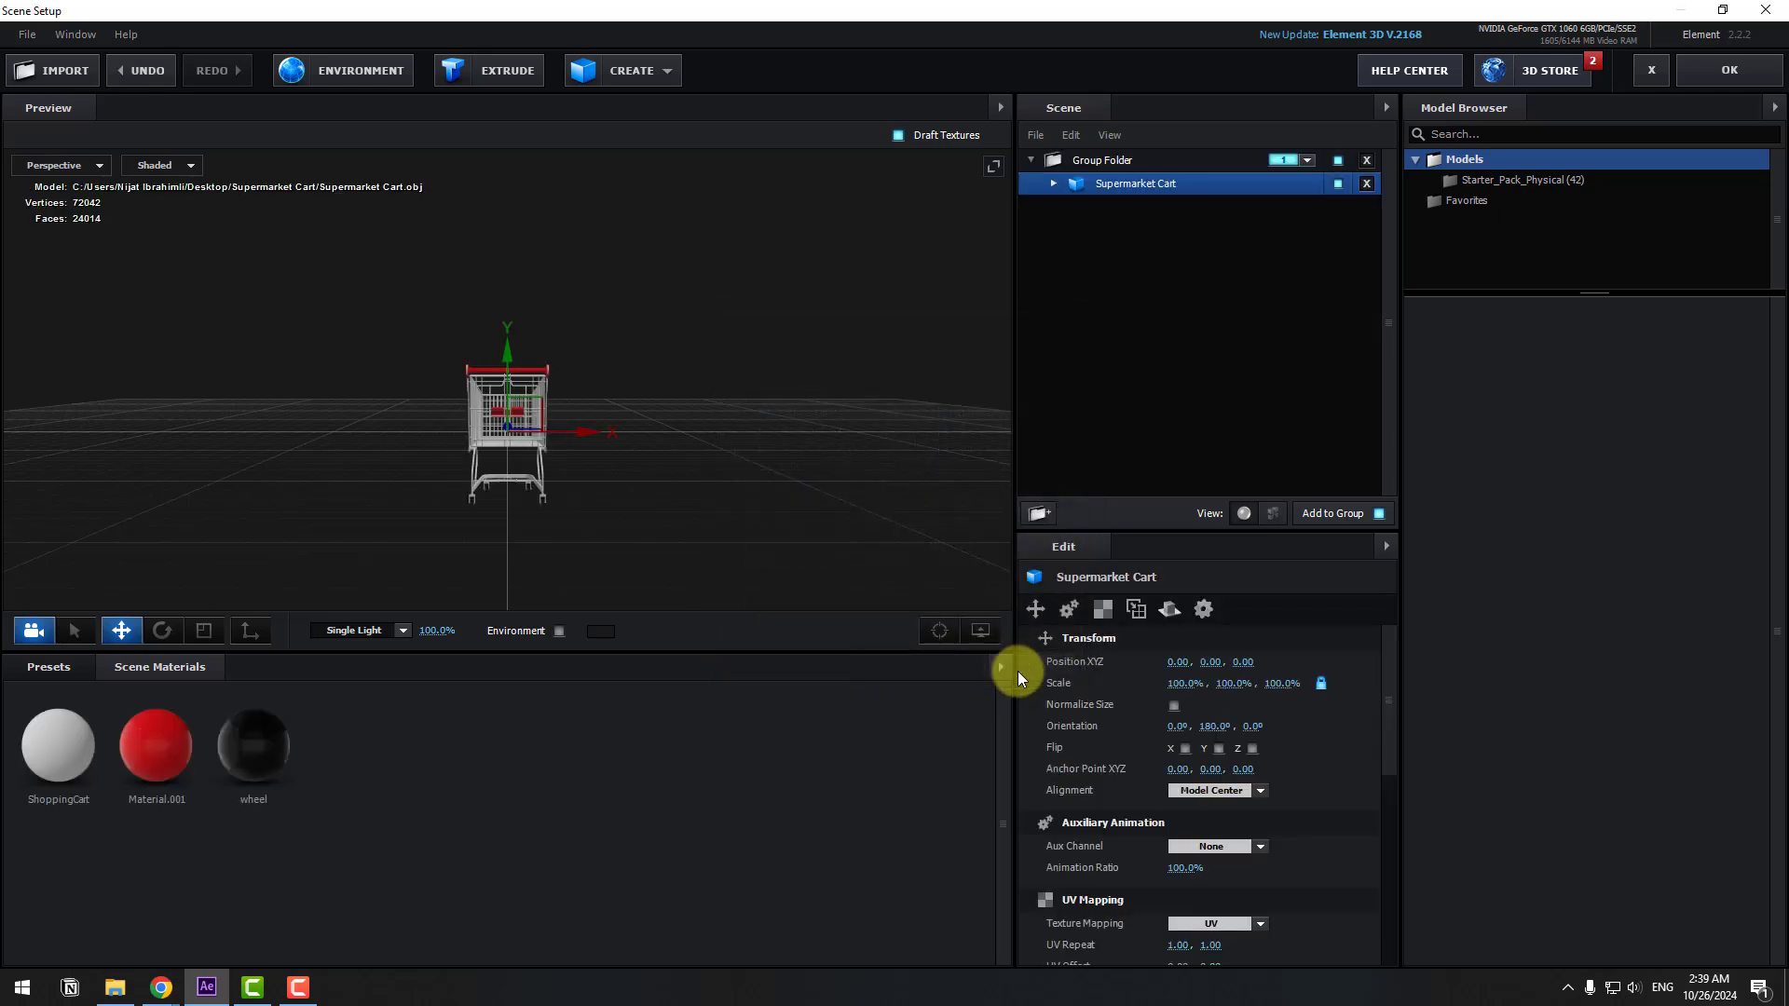
{"action": "left_click", "coordinate": [1173, 705]}
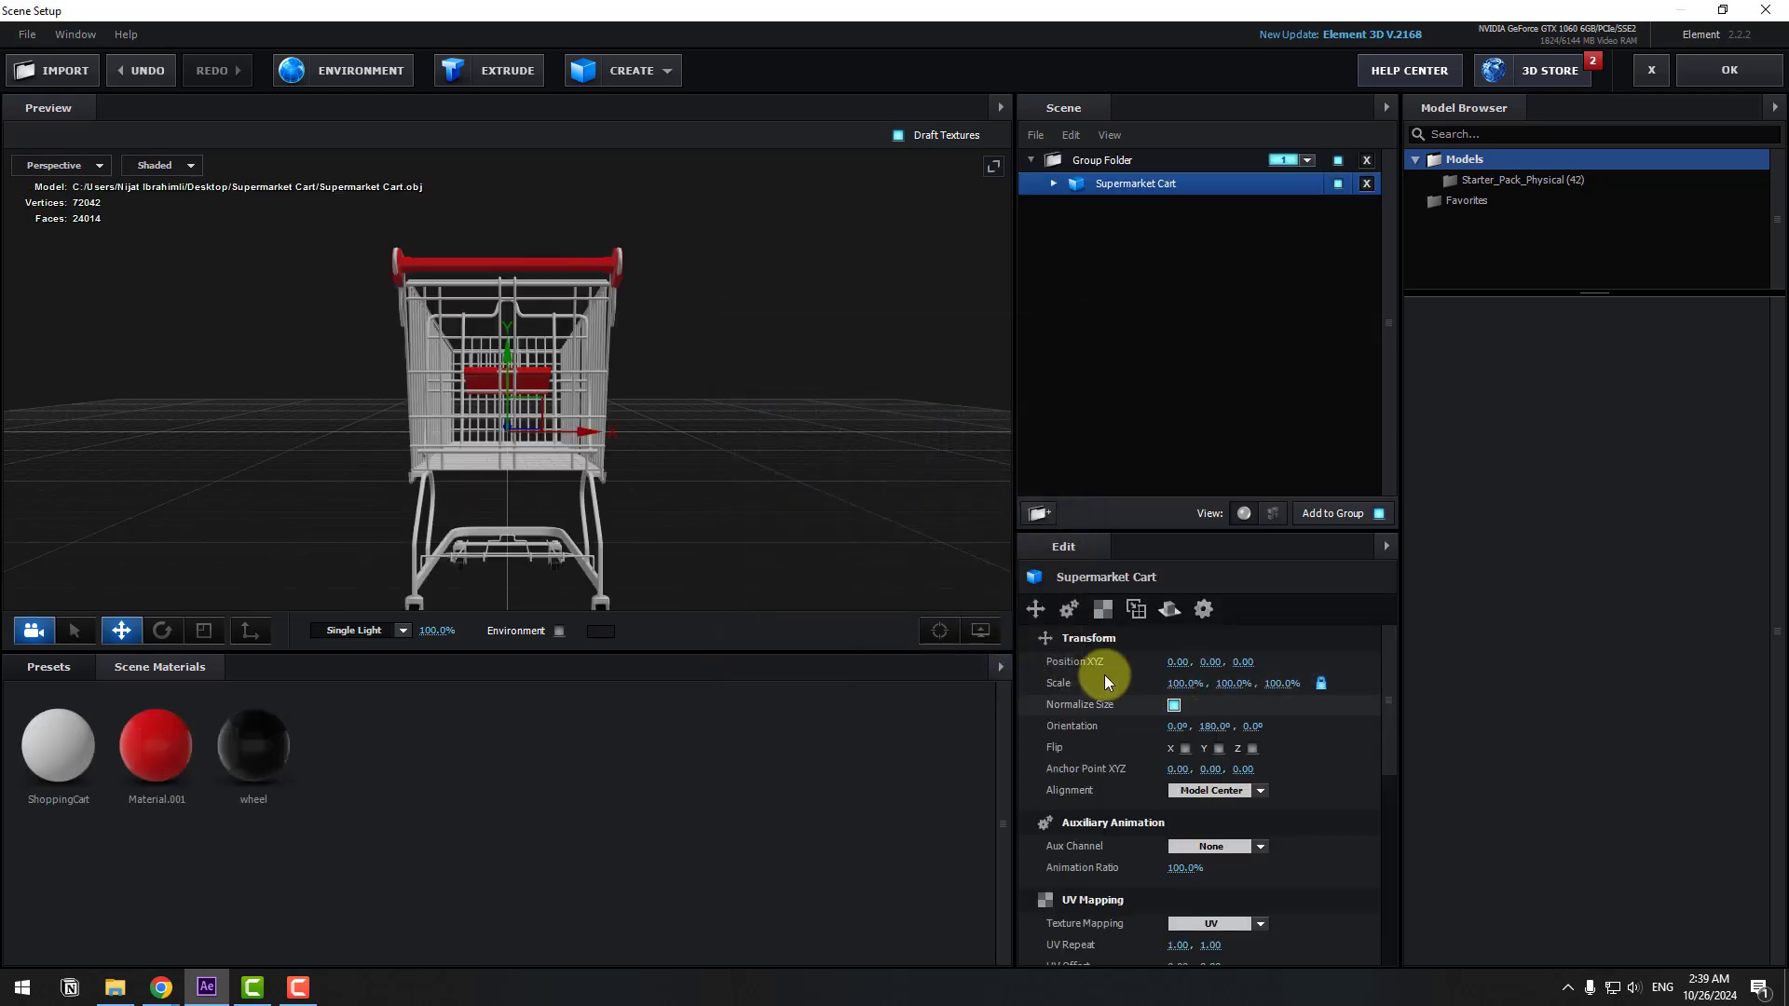
{"action": "left_click_drag", "start_coordinate": [605, 404], "coordinate": [511, 237]}
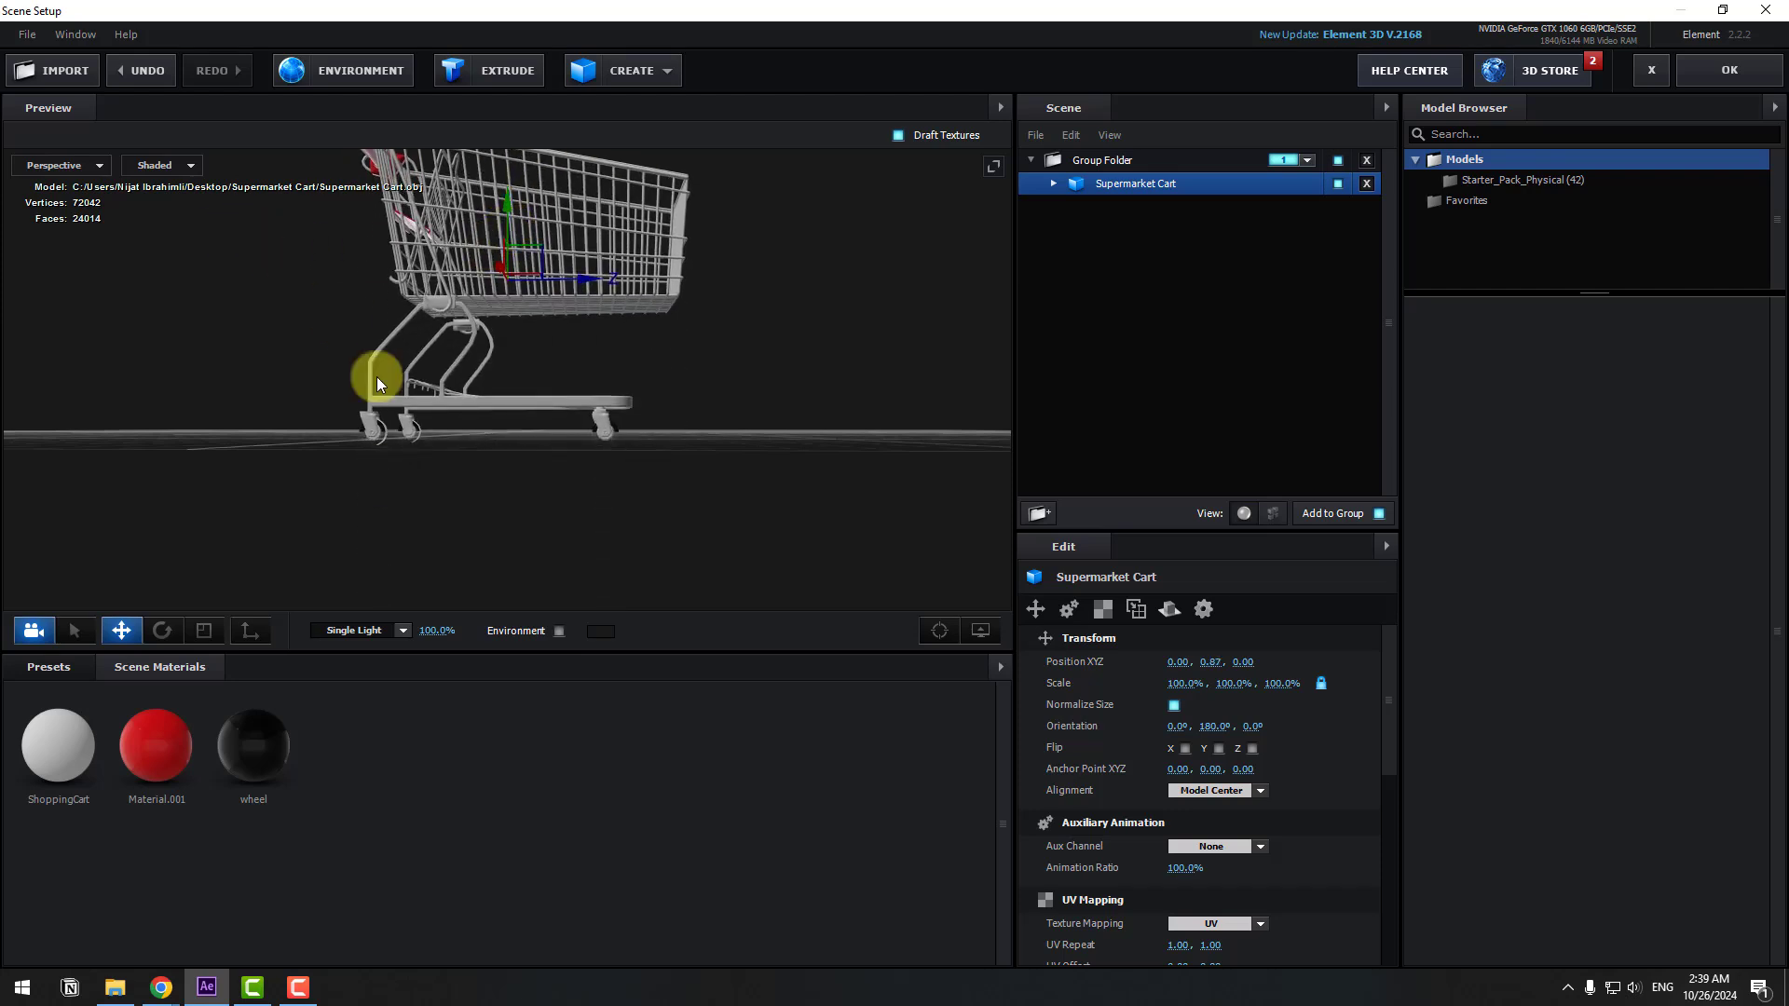
Step: In Left view, raise the cart to Y 0.94 so it rests on the ground
{"action": "left_click", "coordinate": [65, 166]}
{"action": "left_click", "coordinate": [54, 227]}
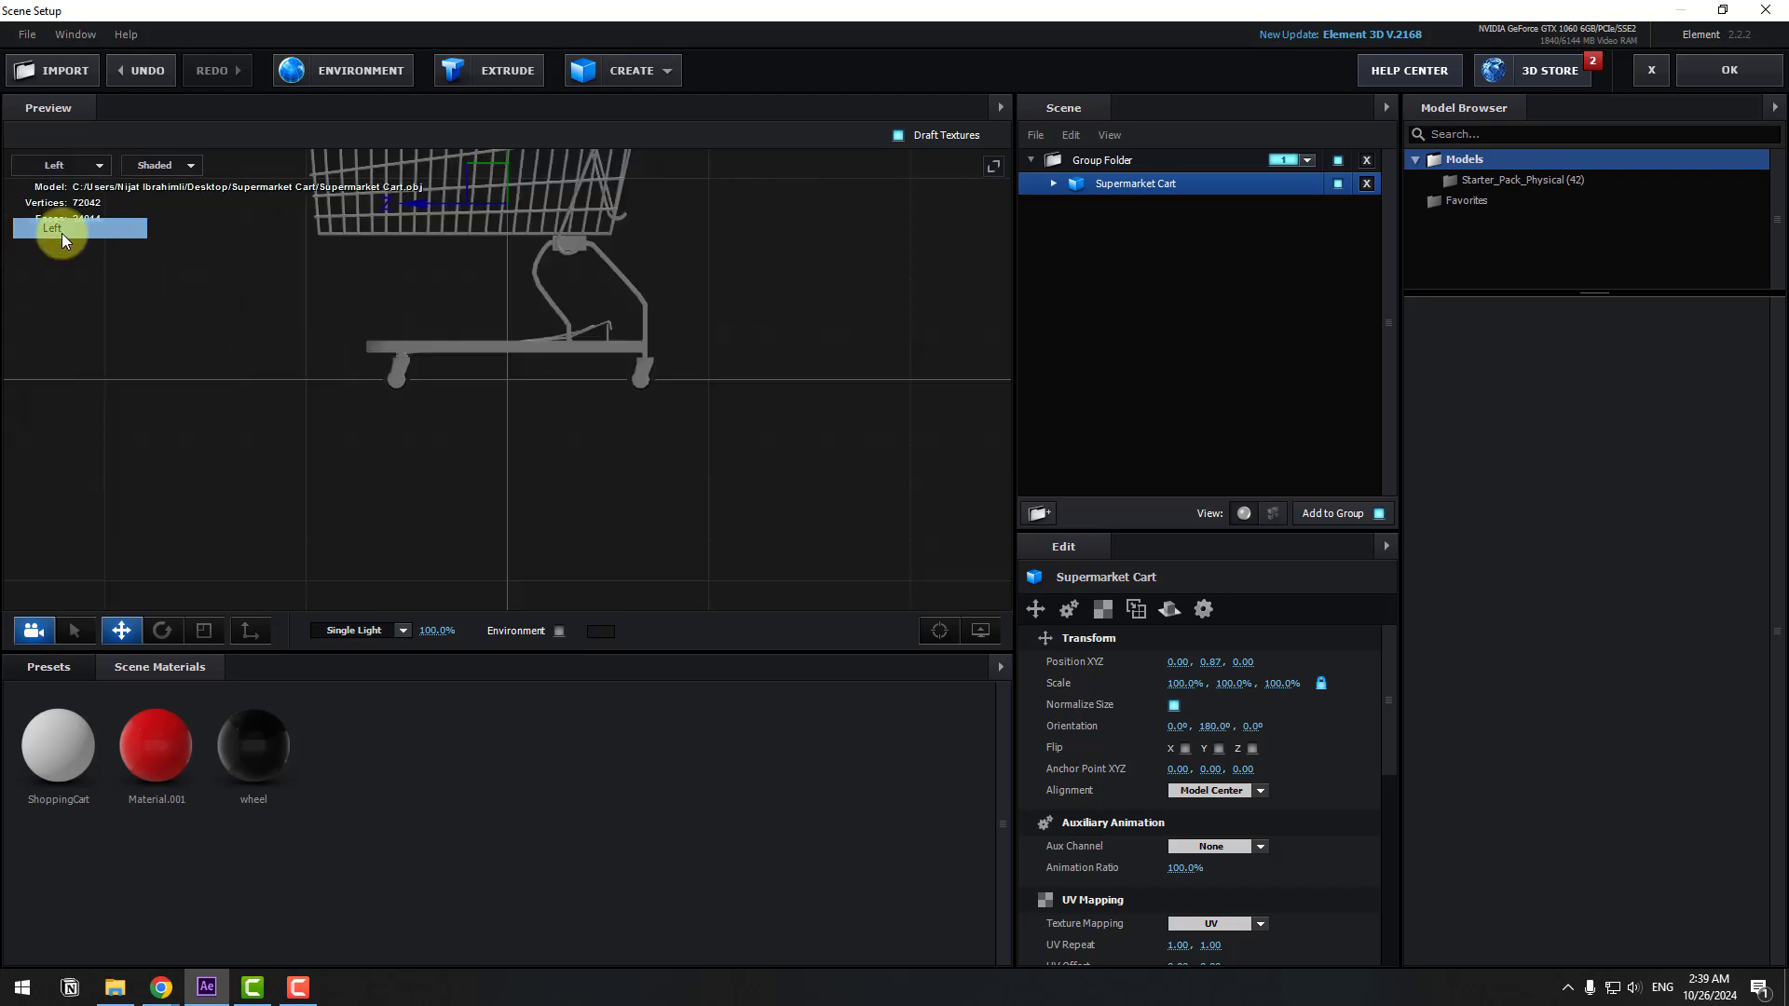
{"action": "left_click_drag", "start_coordinate": [496, 212], "coordinate": [500, 205]}
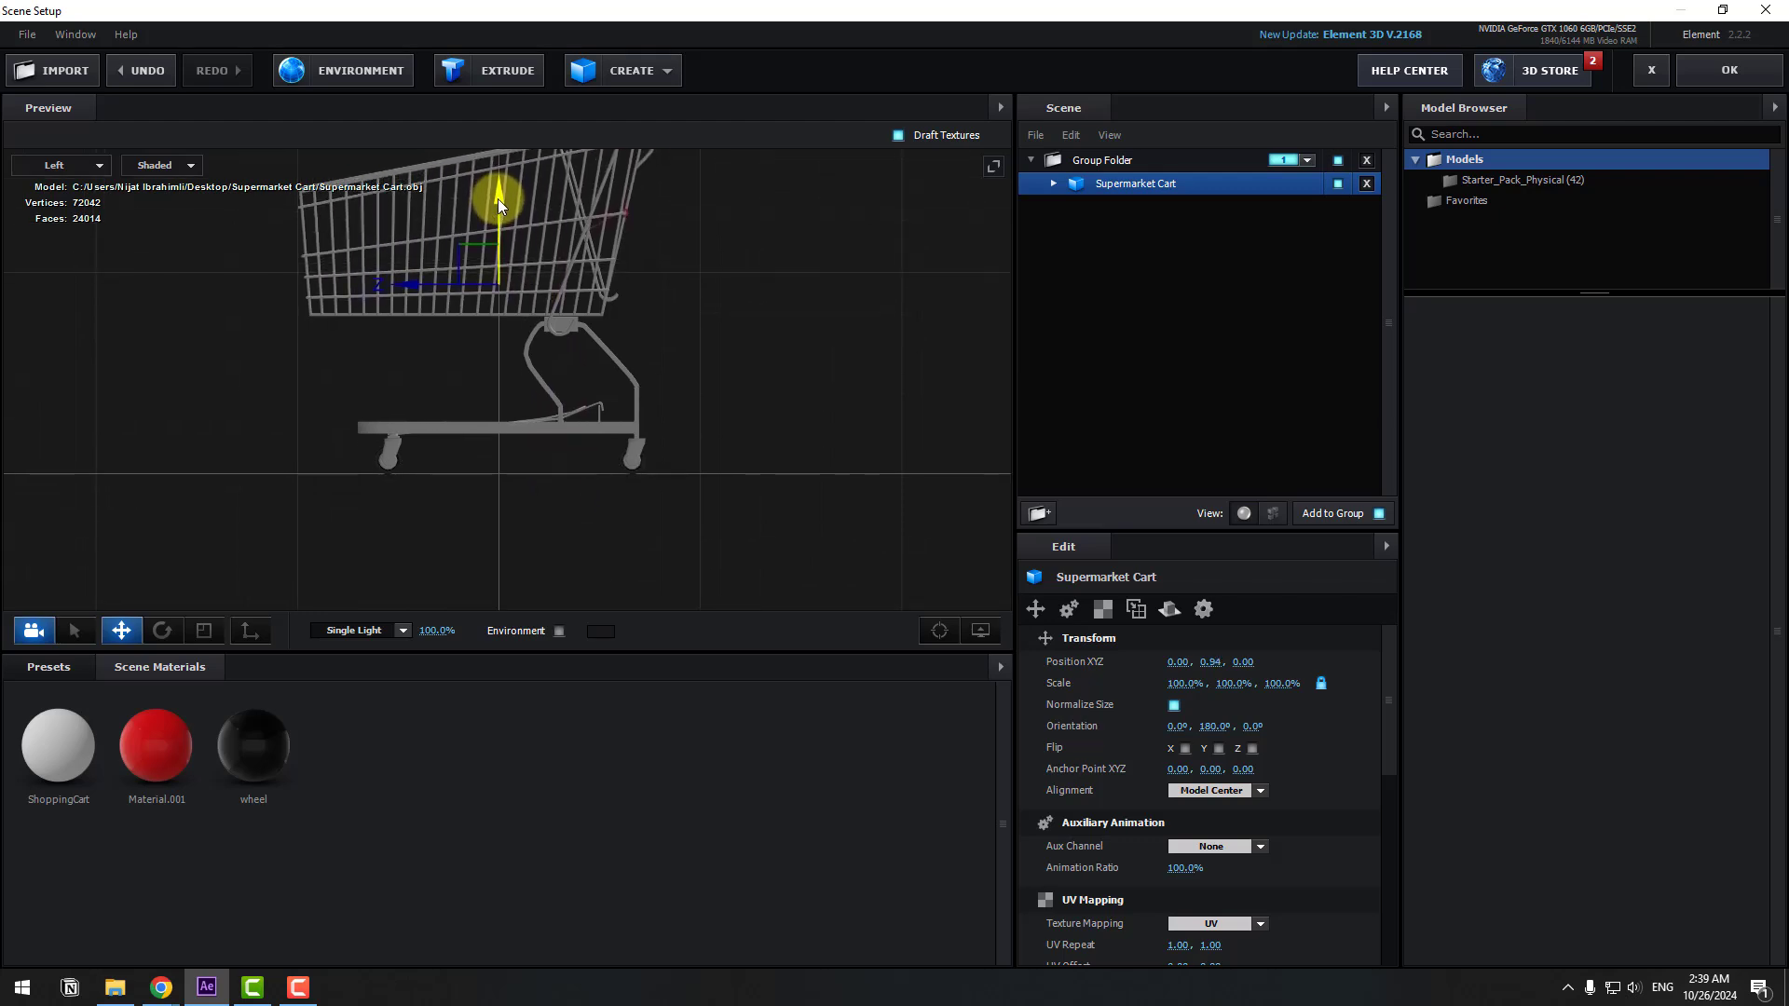
{"action": "left_click", "coordinate": [73, 166]}
{"action": "left_click", "coordinate": [71, 167]}
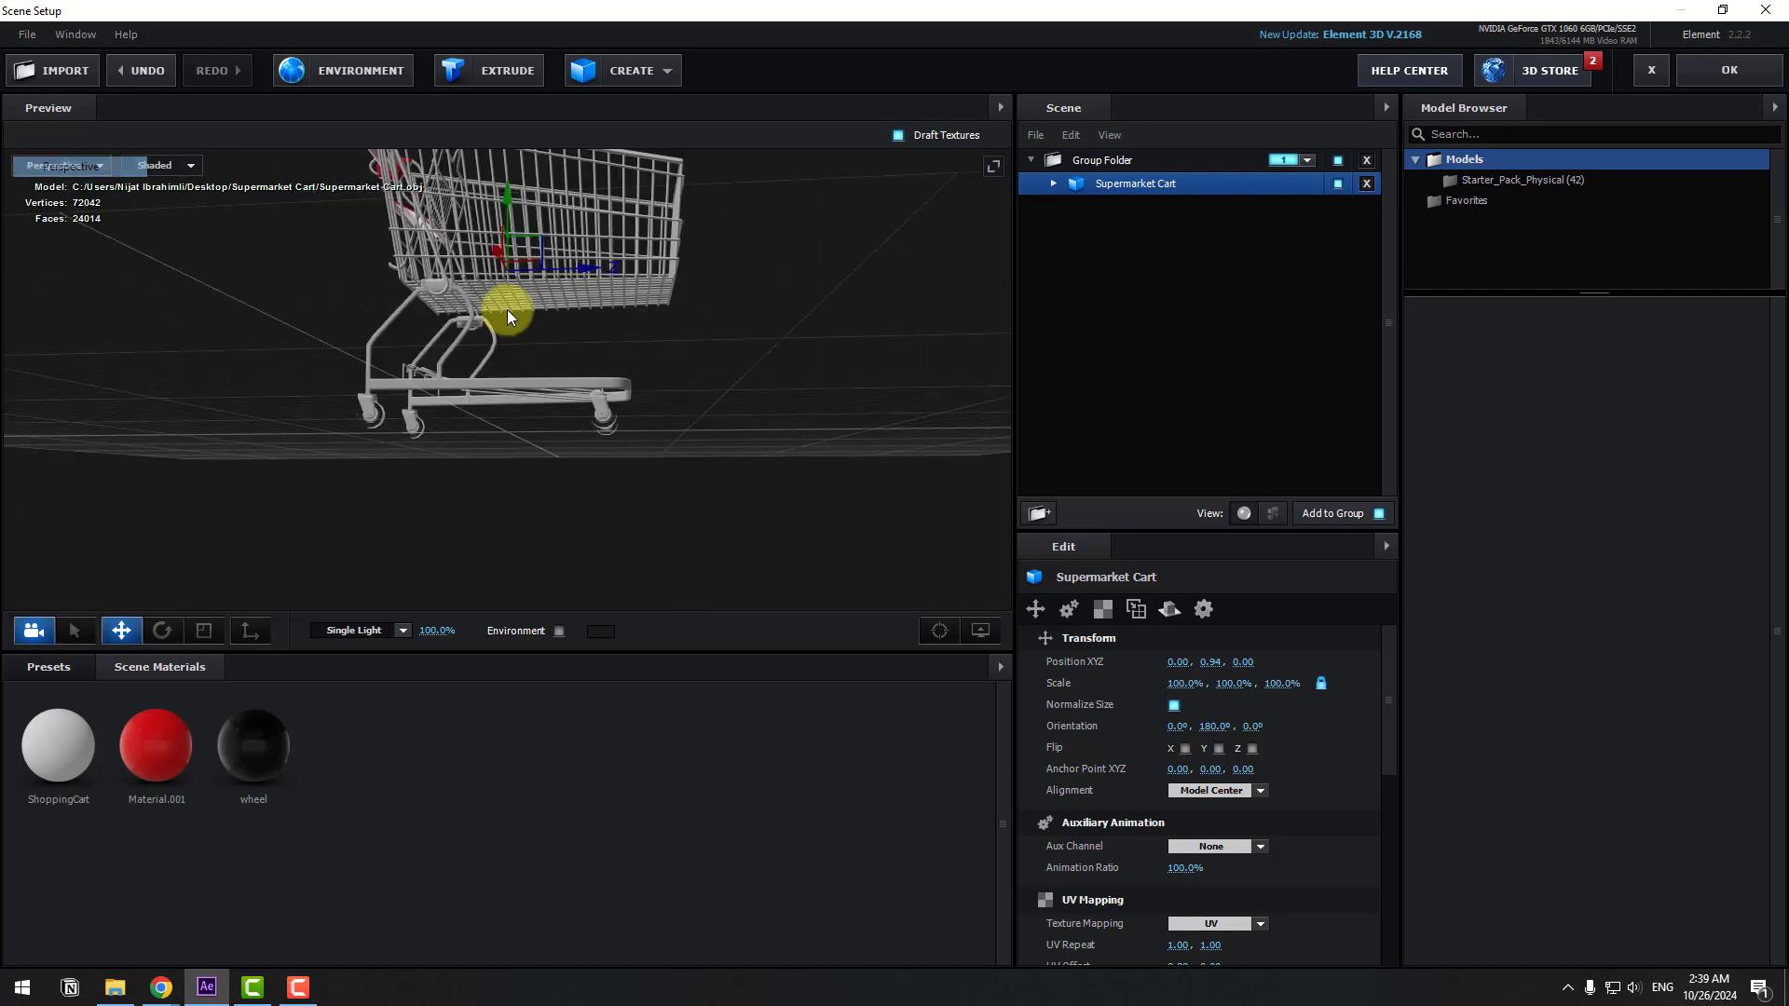
{"action": "left_click_drag", "start_coordinate": [506, 311], "coordinate": [583, 360]}
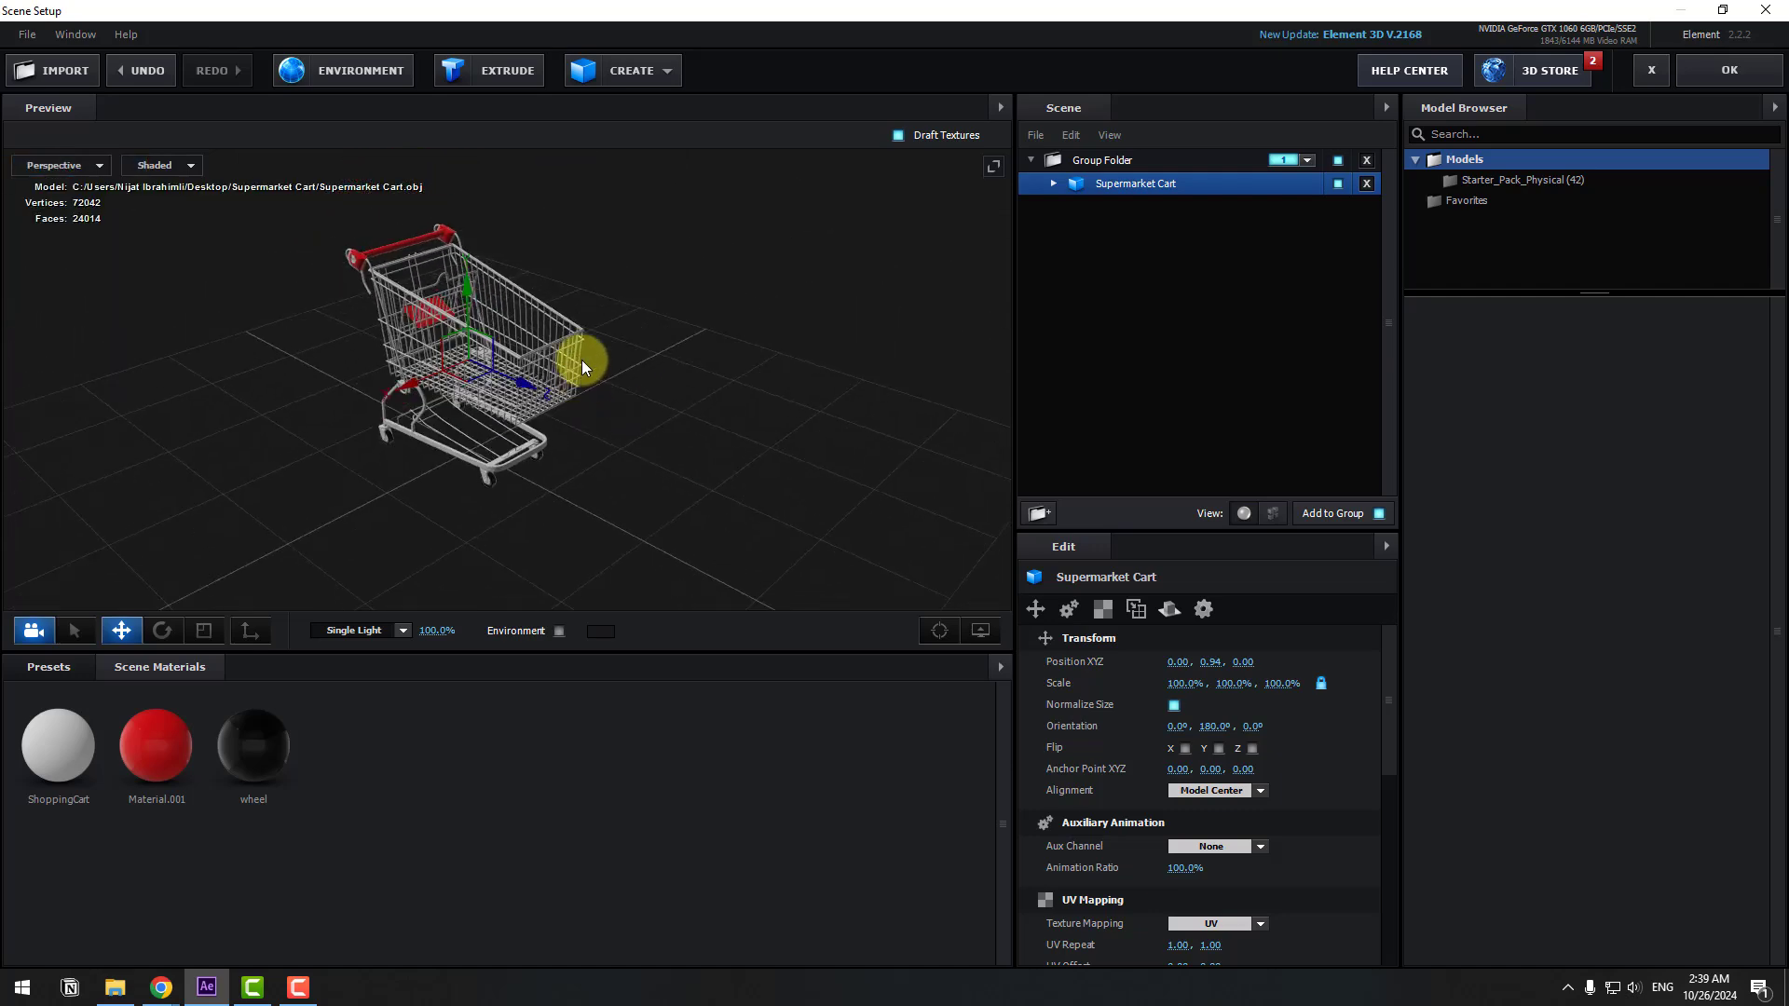
{"action": "left_click", "coordinate": [618, 69]}
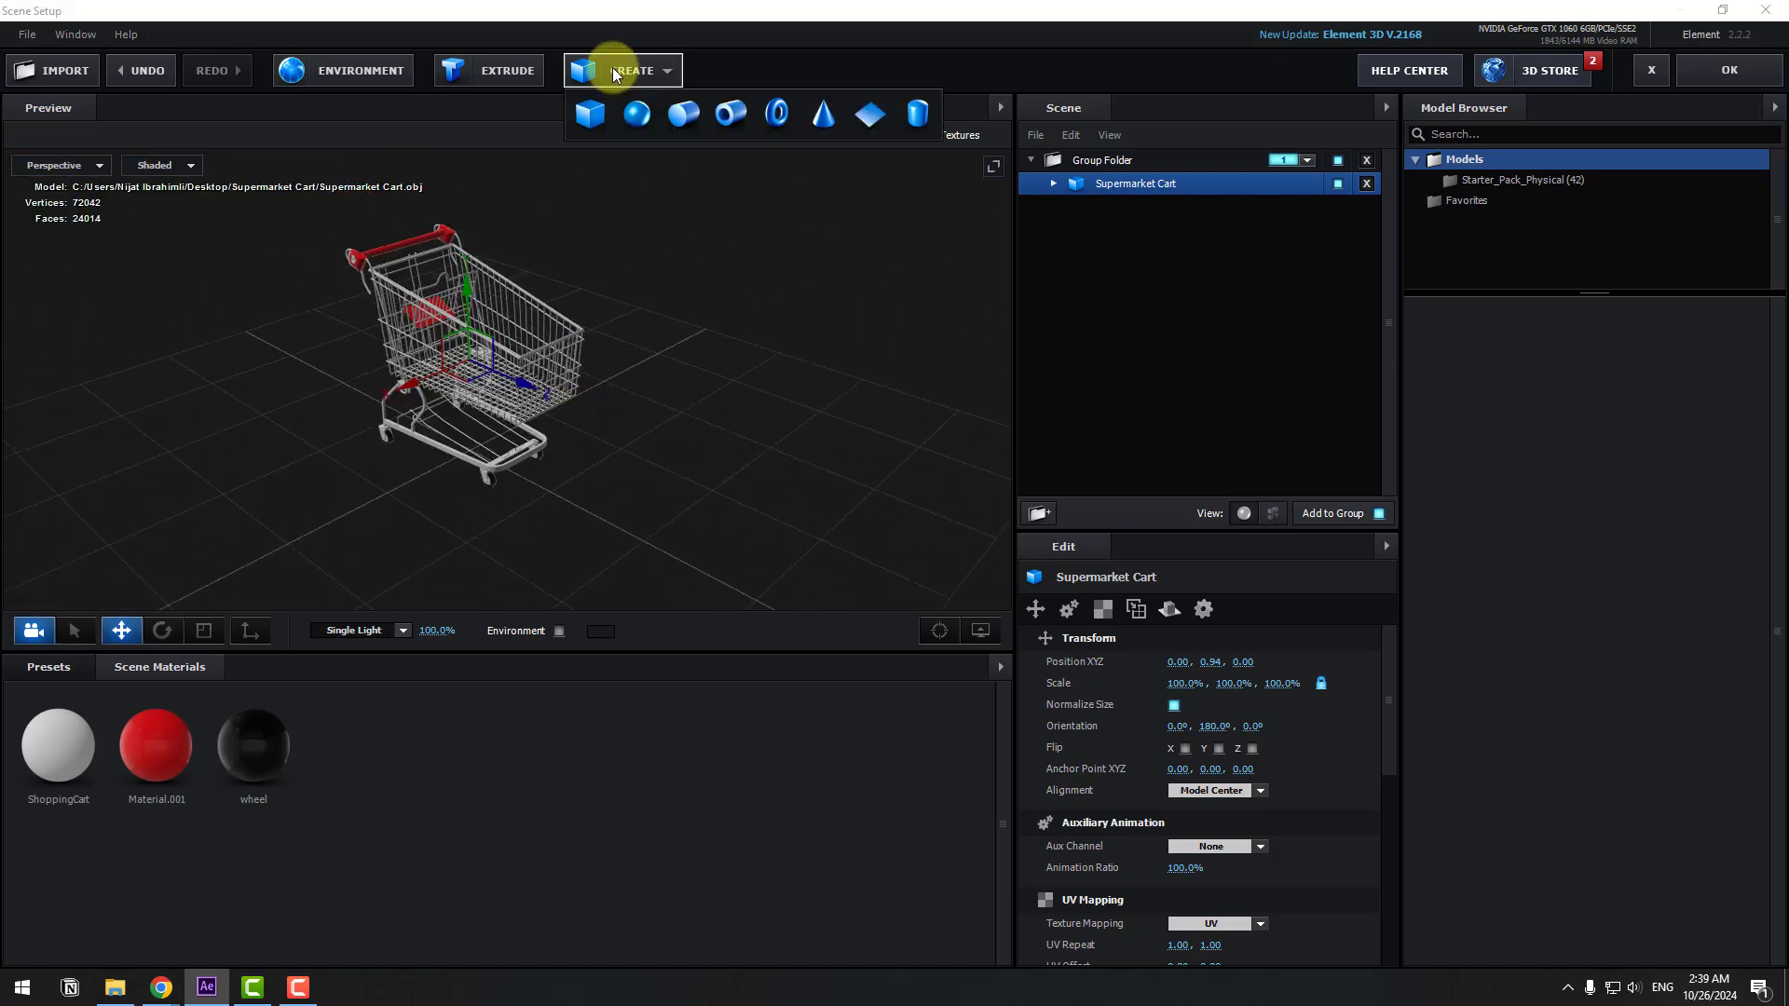
Step: Add a plane under the cart and scale it to 1053.5% as the floor
{"action": "left_click", "coordinate": [871, 115]}
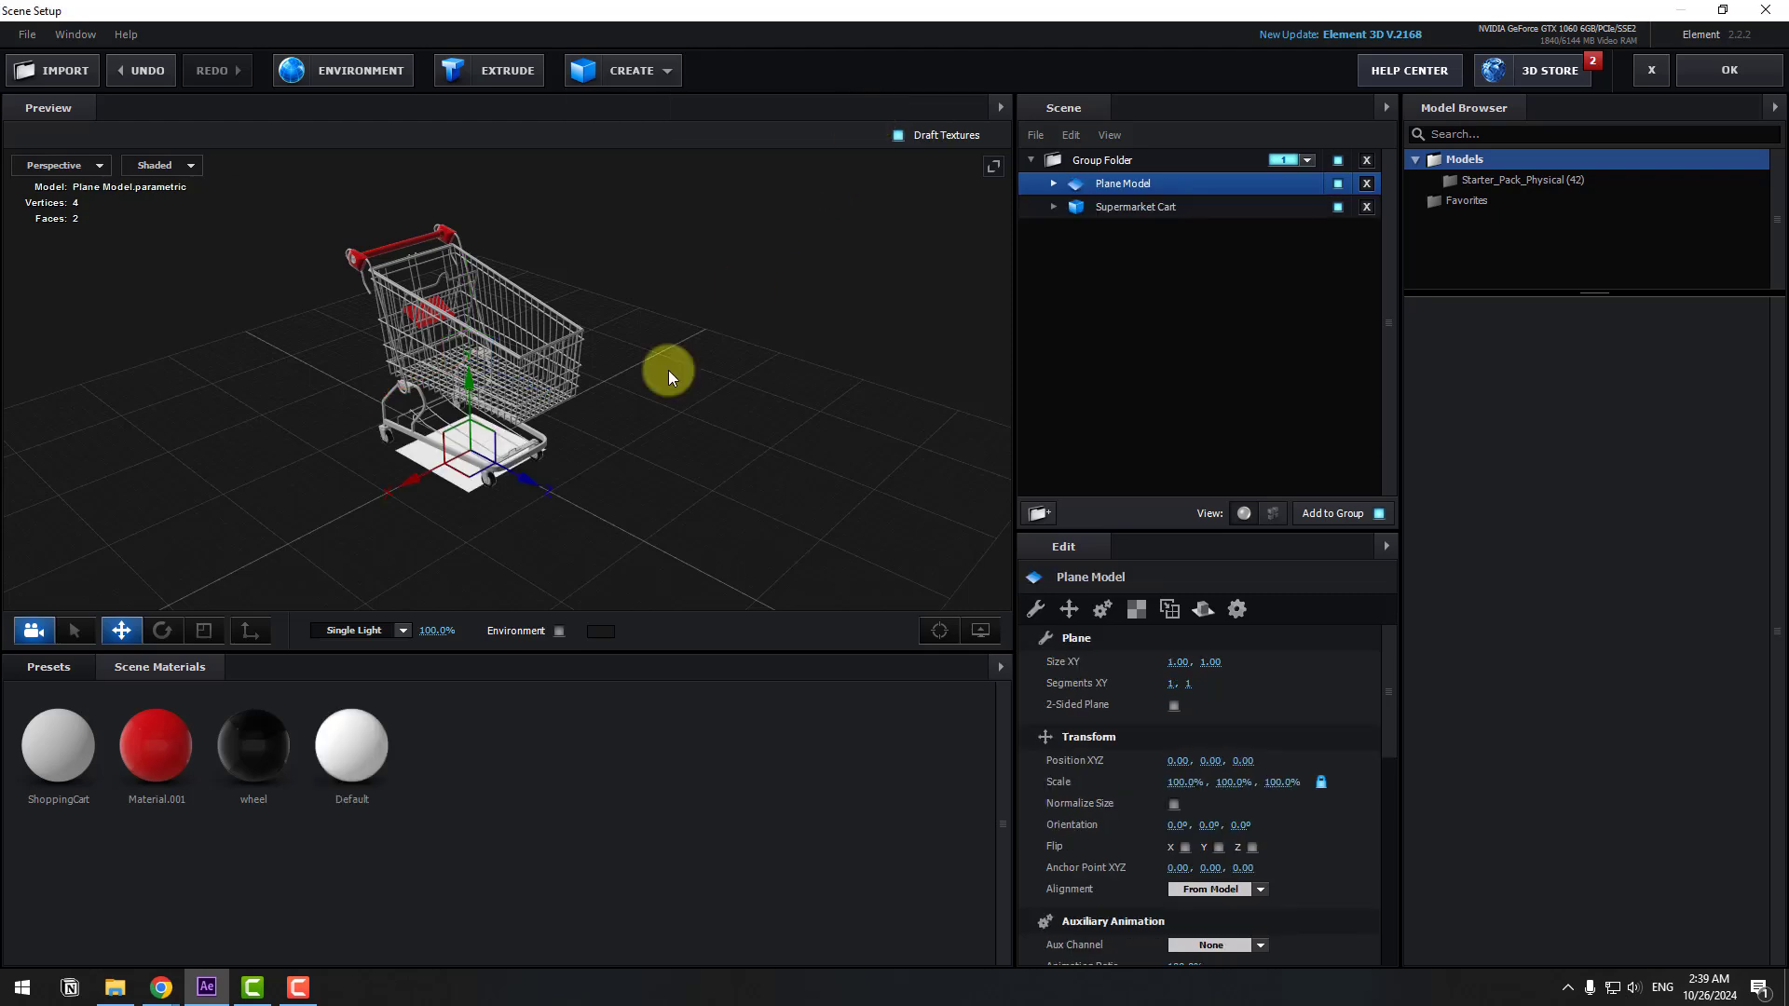
{"action": "left_click", "coordinate": [203, 631]}
{"action": "left_click_drag", "start_coordinate": [470, 445], "coordinate": [973, 86]}
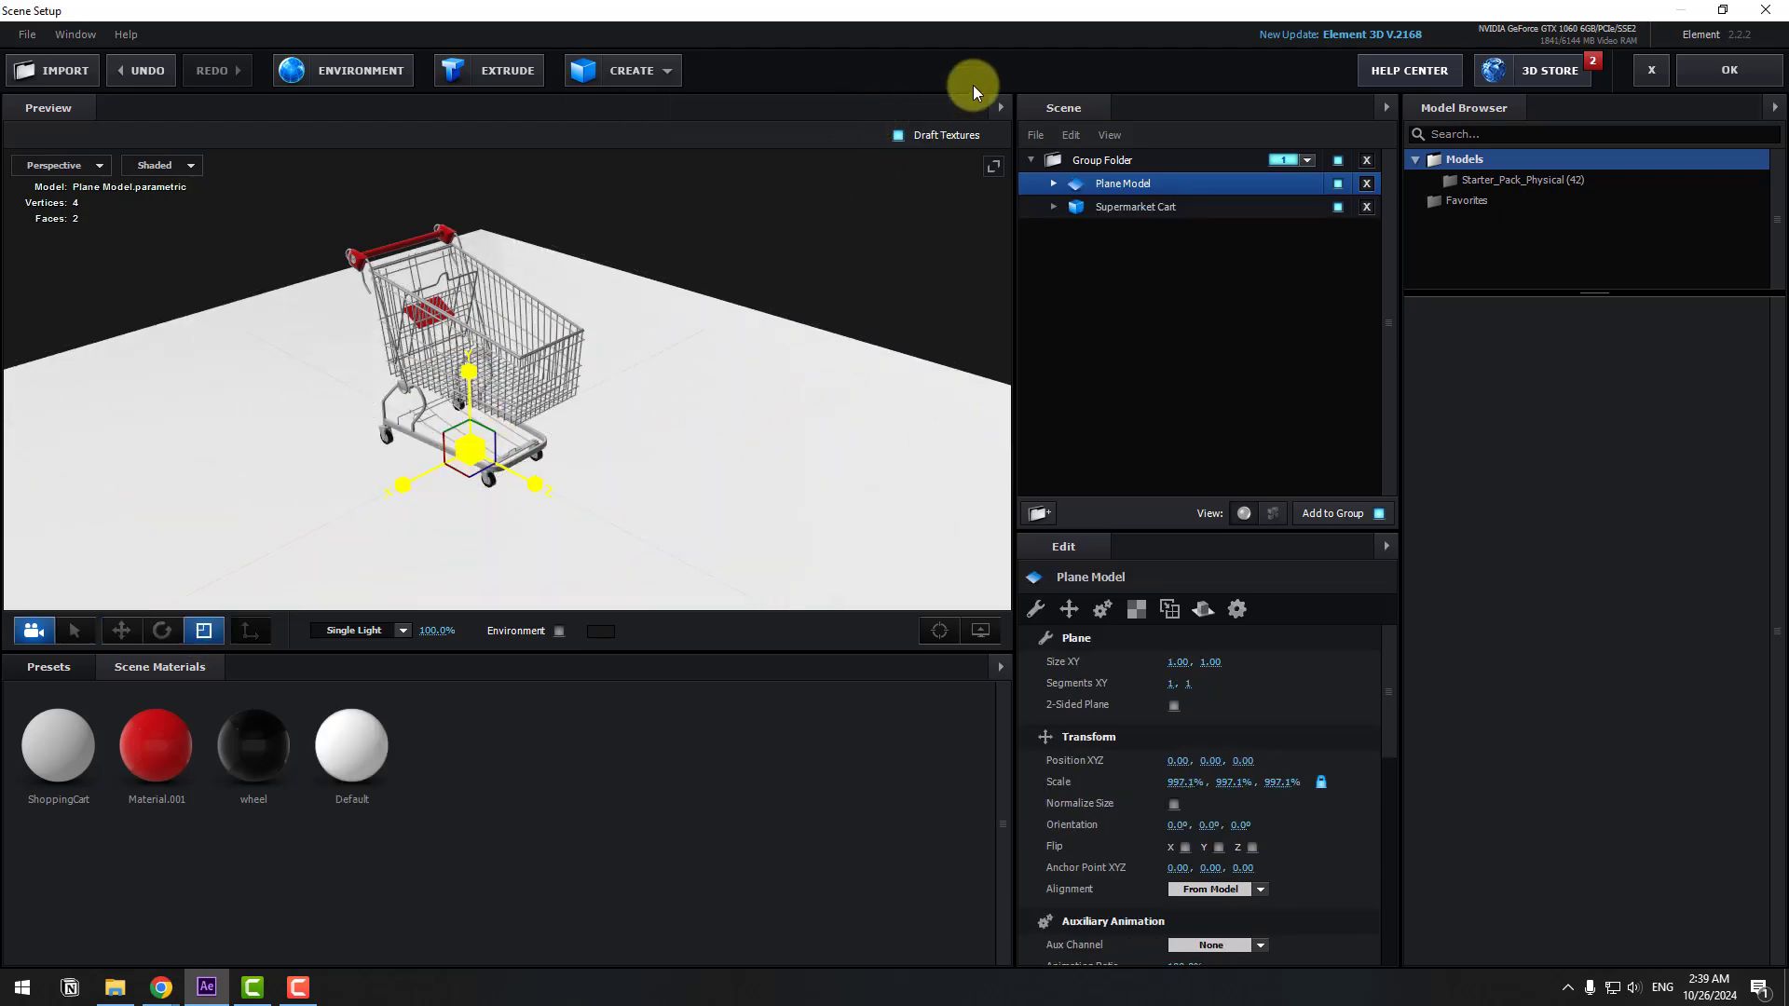
{"action": "left_click_drag", "start_coordinate": [491, 399], "coordinate": [471, 412]}
{"action": "left_click_drag", "start_coordinate": [630, 371], "coordinate": [587, 358]}
Step: Turn on Show AO and Environment in the preview's view options
{"action": "left_click", "coordinate": [51, 667]}
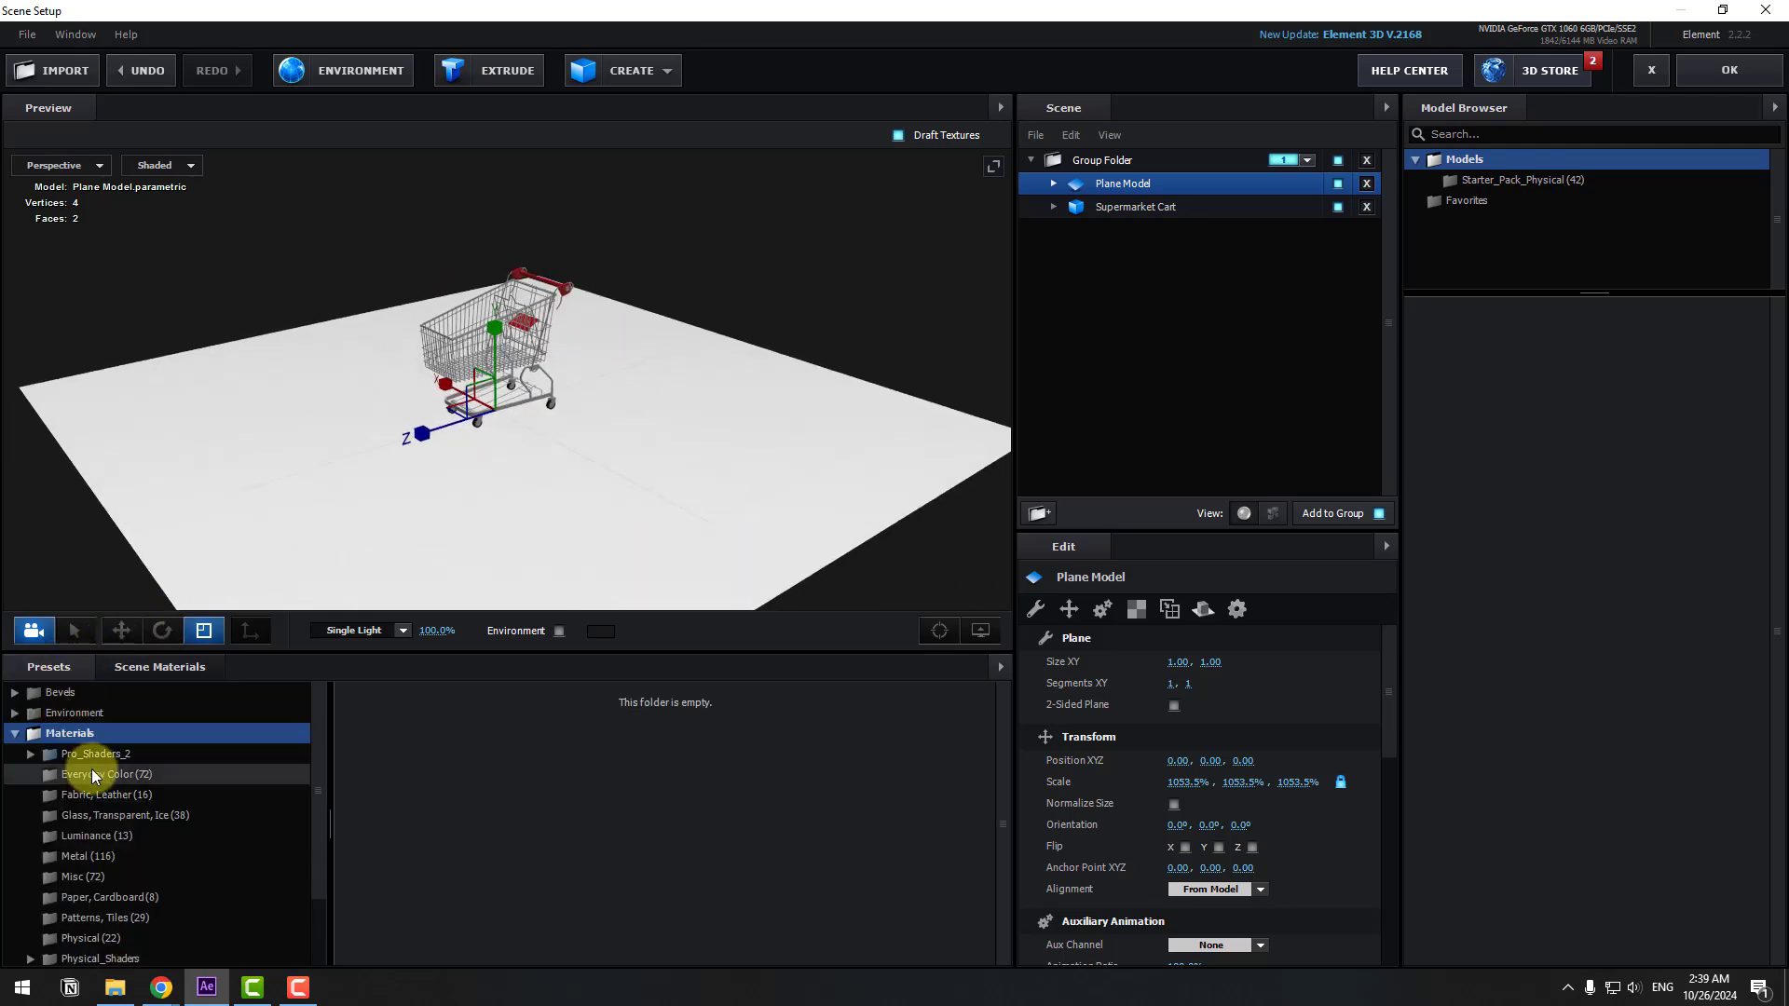
{"action": "scroll", "coordinate": [139, 811], "scroll_direction": "down", "scroll_amount": 2}
{"action": "left_click", "coordinate": [939, 630]}
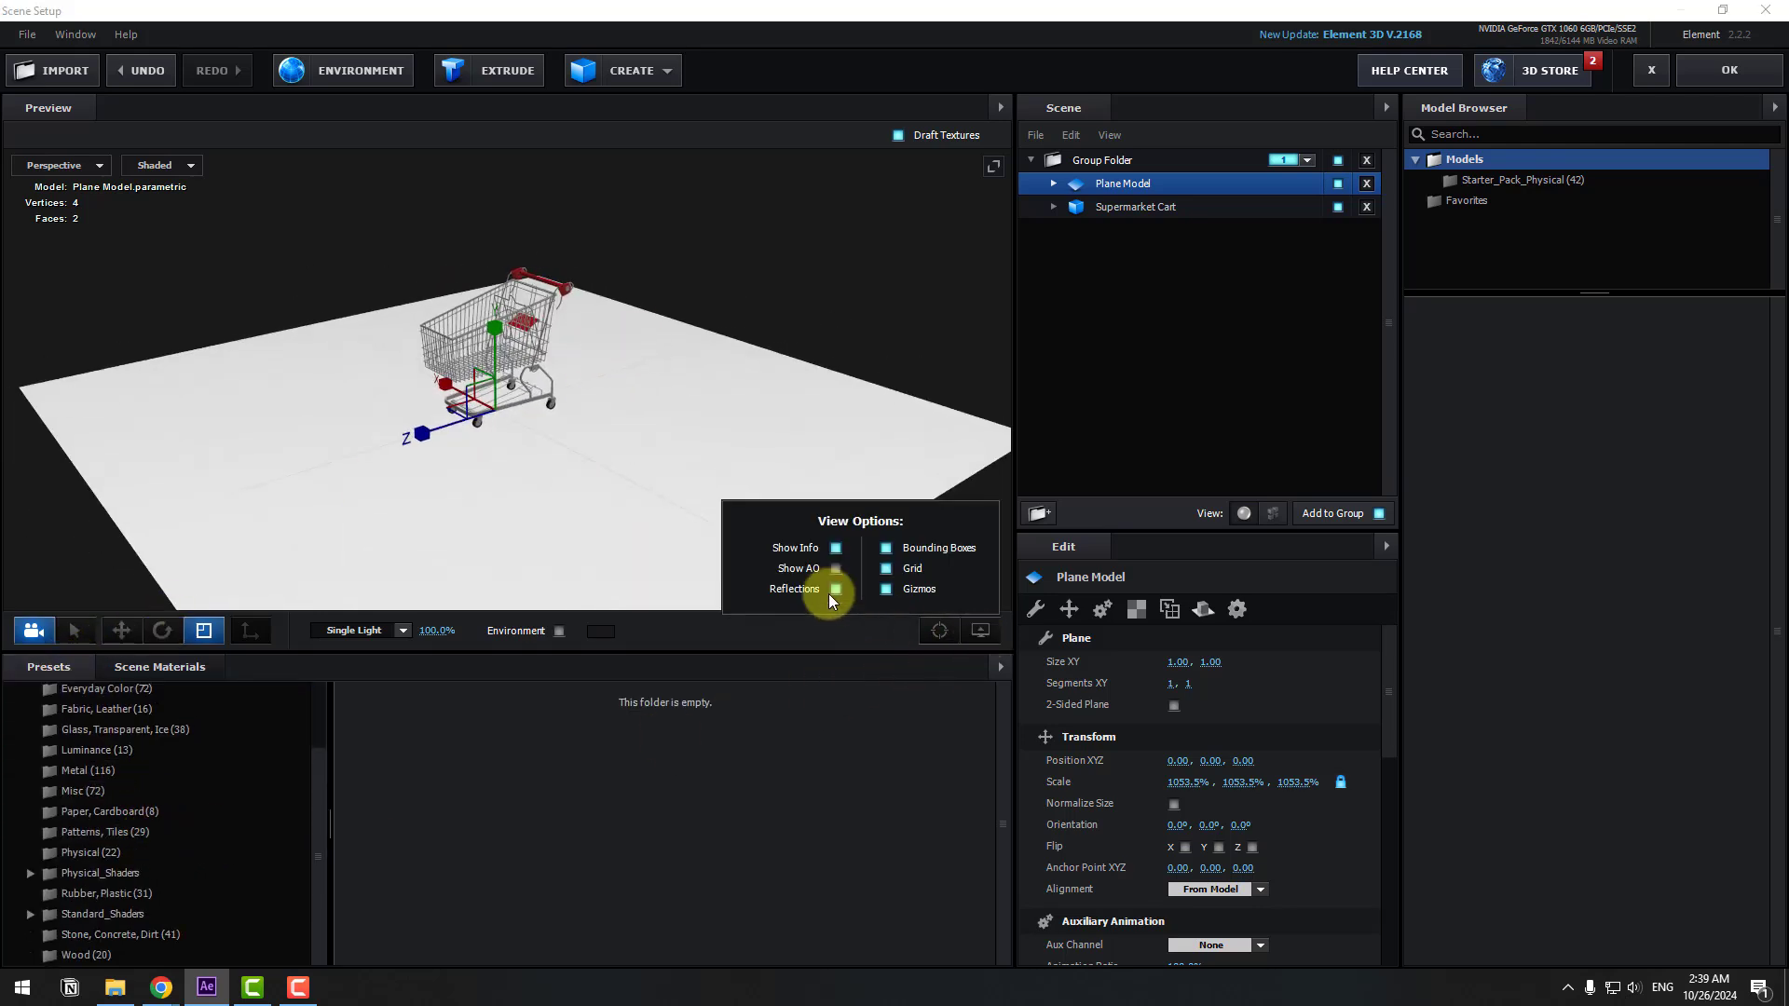
{"action": "left_click", "coordinate": [835, 569]}
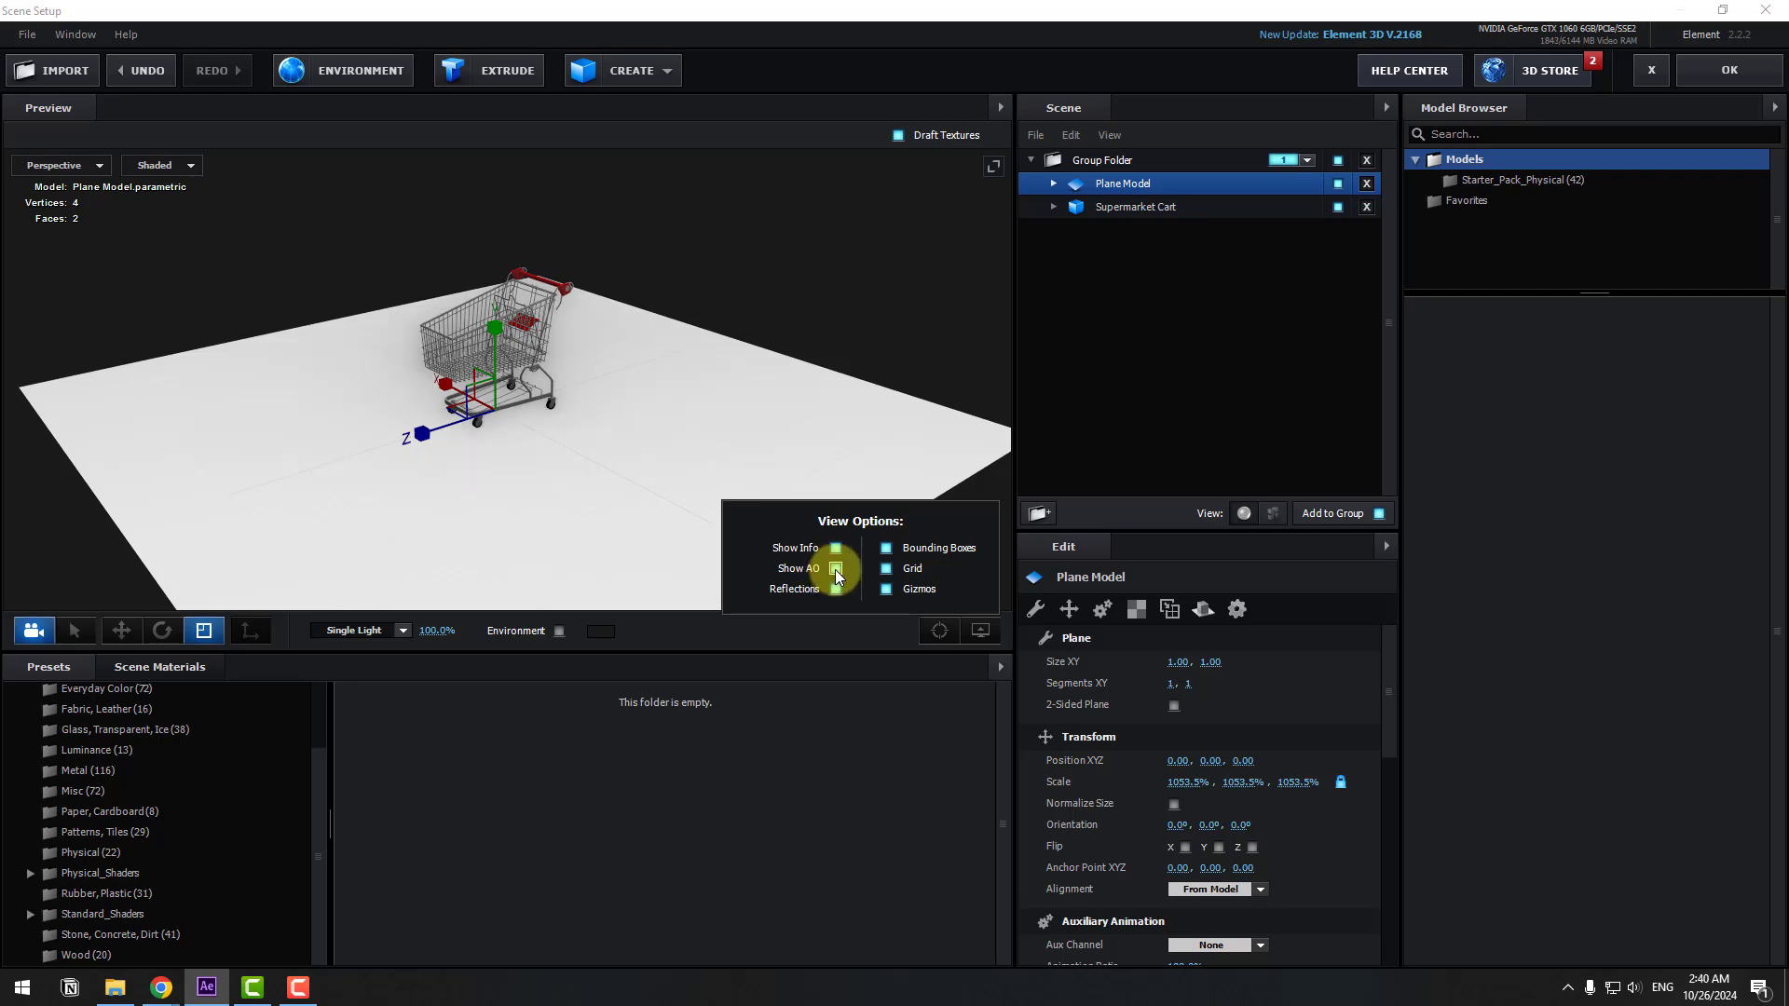
{"action": "left_click", "coordinate": [559, 631]}
Step: Light the scene with the BackLight_2K_05 environment preset after trying _10 and _21
{"action": "scroll", "coordinate": [158, 717], "scroll_direction": "up", "scroll_amount": 2}
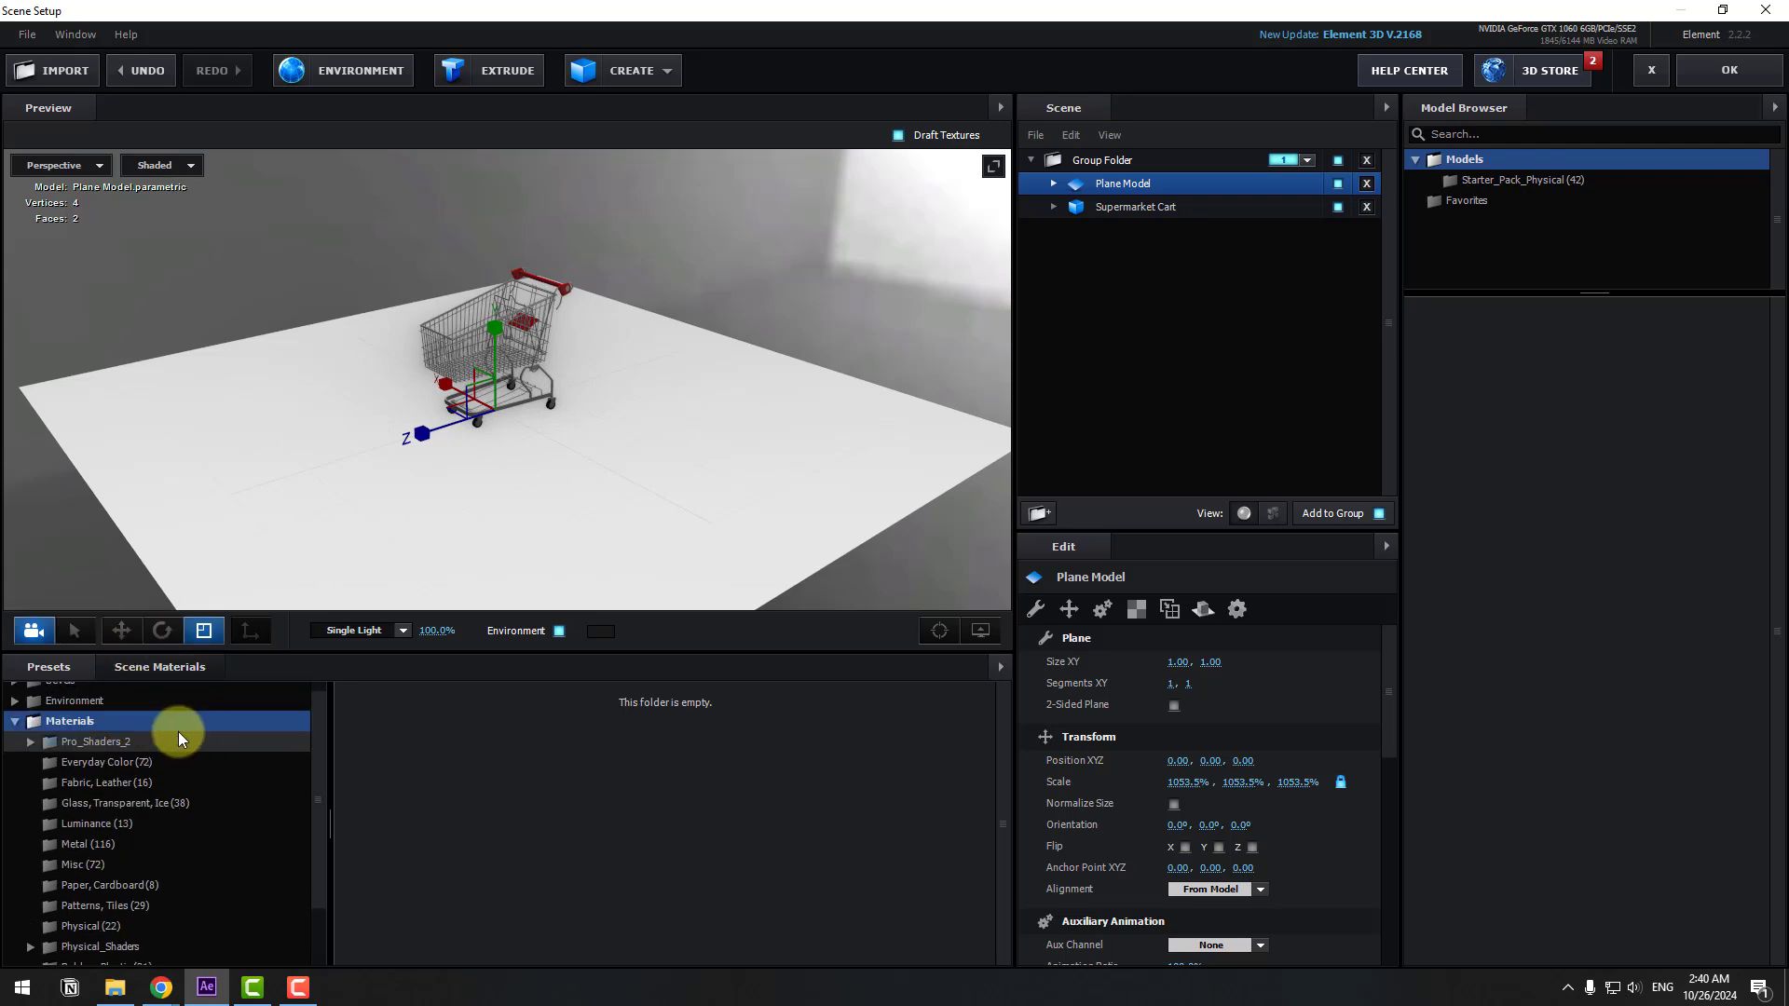
{"action": "left_click", "coordinate": [74, 714]}
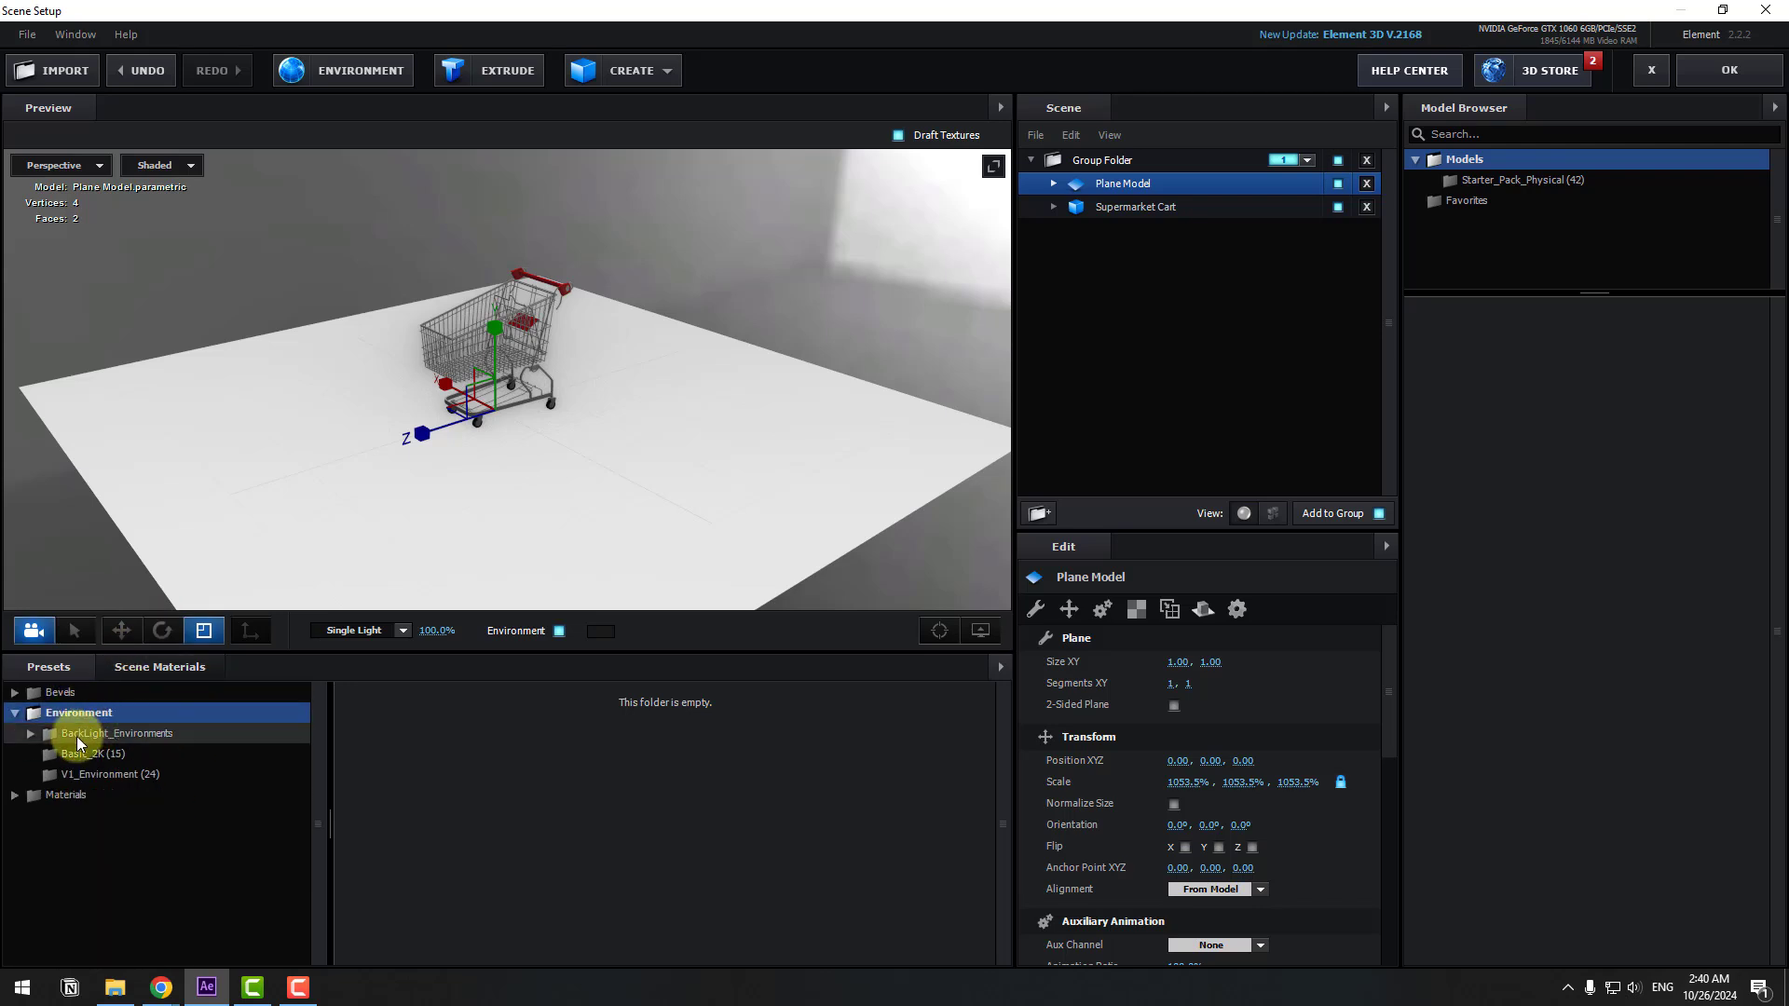
{"action": "left_click", "coordinate": [78, 742]}
{"action": "left_click", "coordinate": [111, 754]}
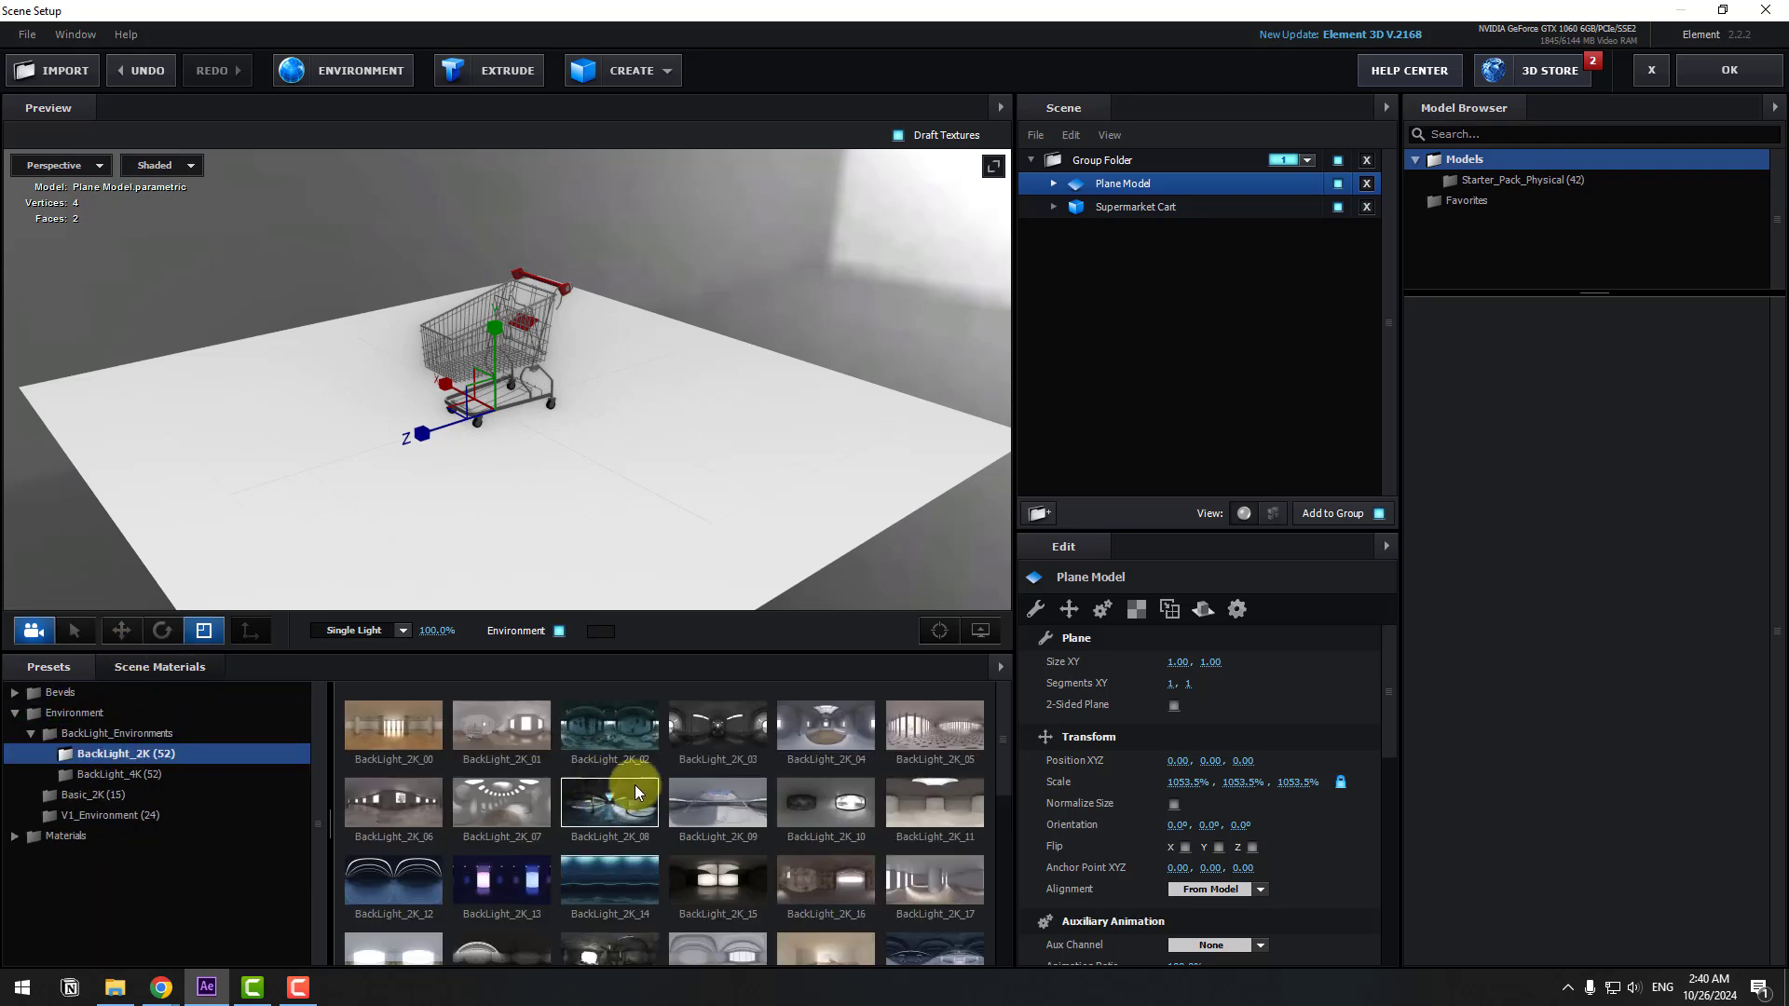
{"action": "left_click", "coordinate": [844, 820]}
{"action": "left_click_drag", "start_coordinate": [440, 359], "coordinate": [492, 372]}
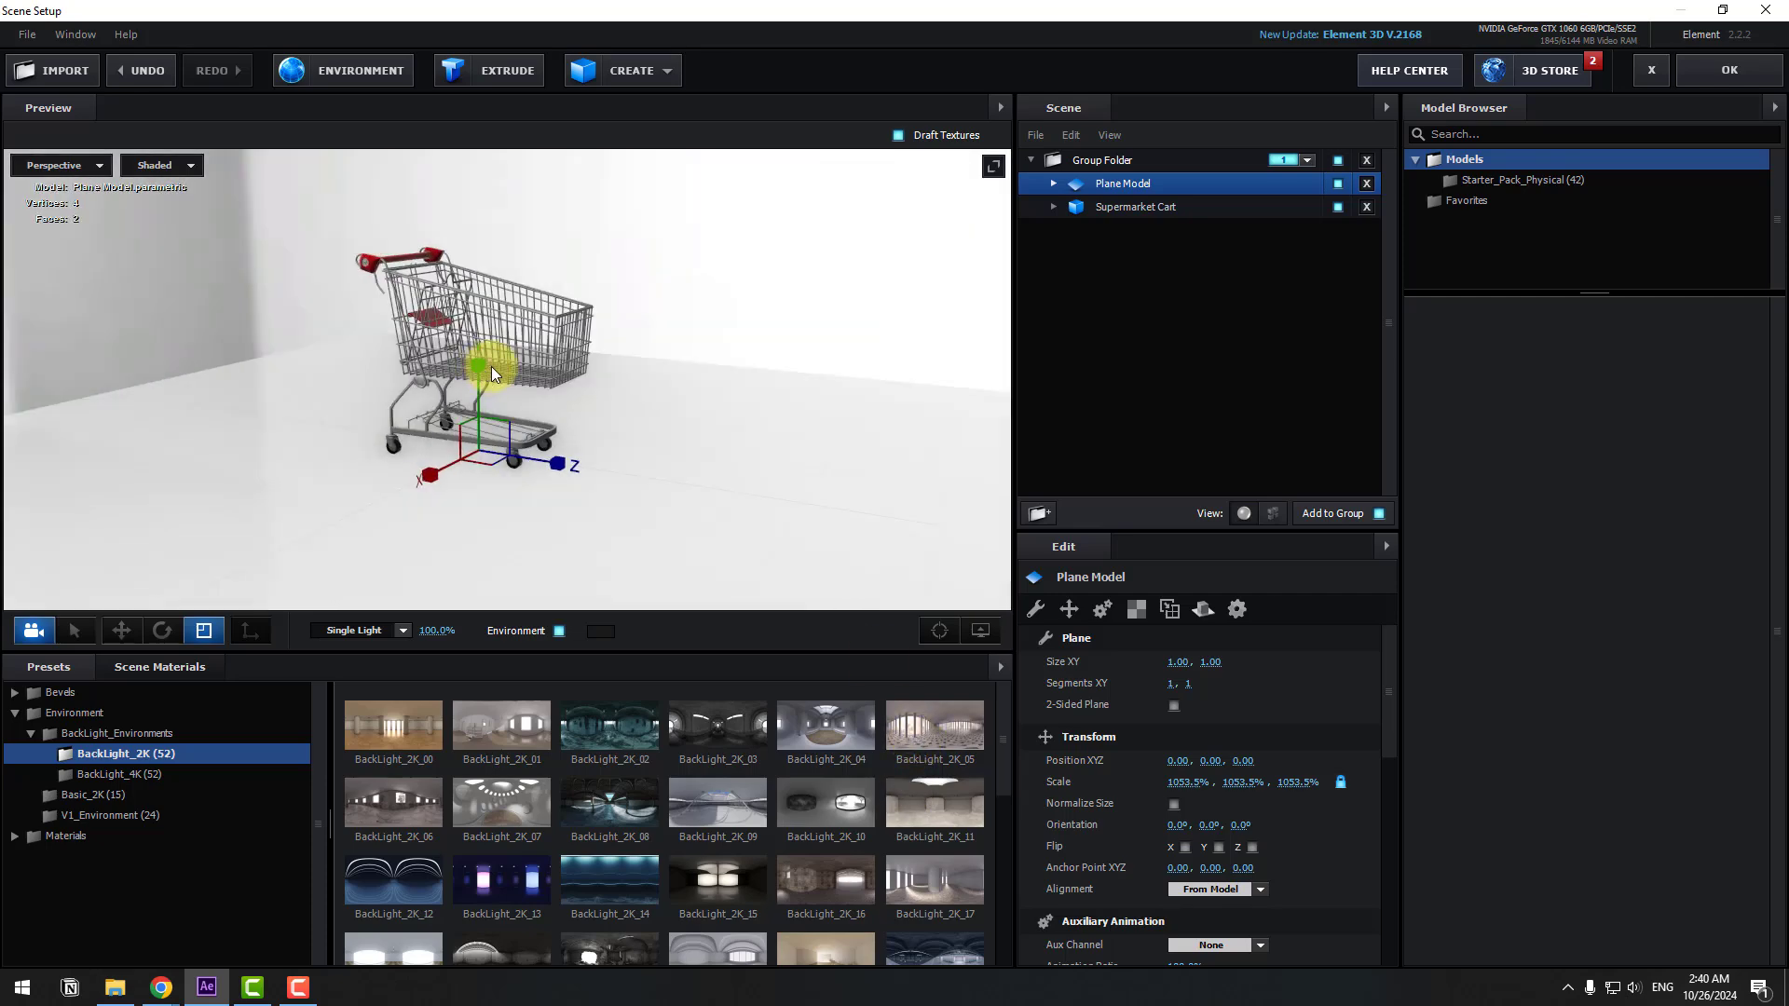
{"action": "left_click", "coordinate": [723, 943]}
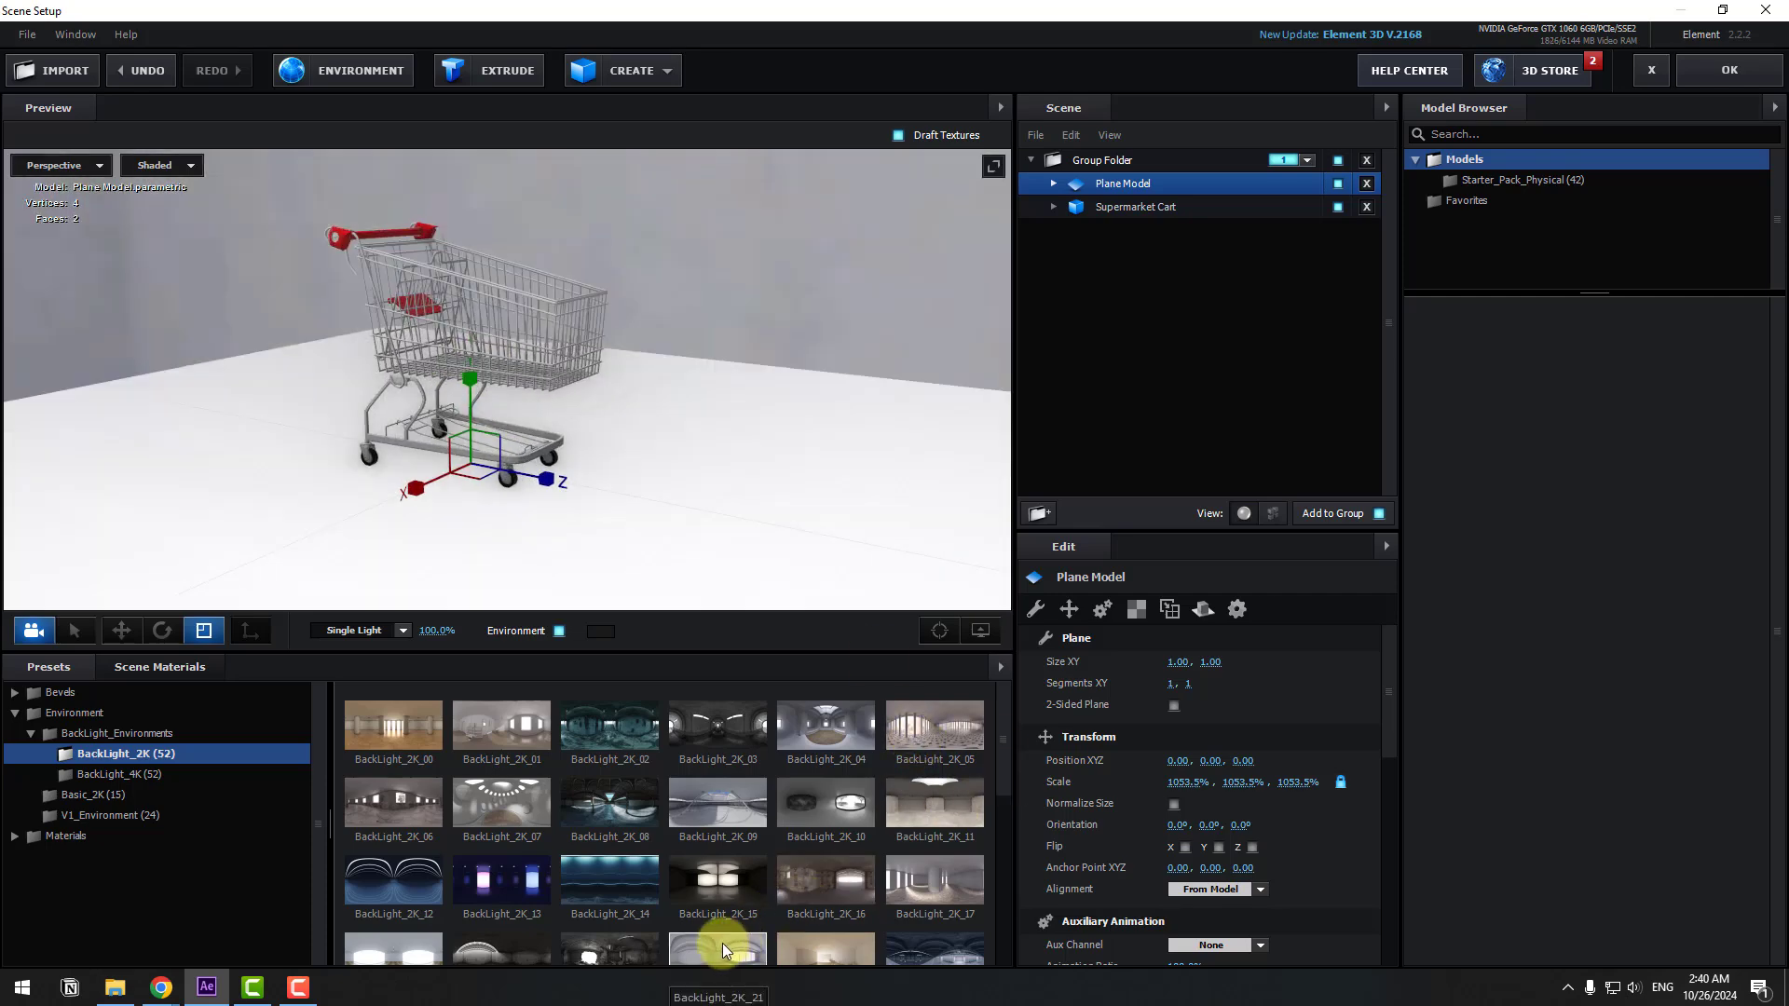
{"action": "left_click", "coordinate": [825, 813]}
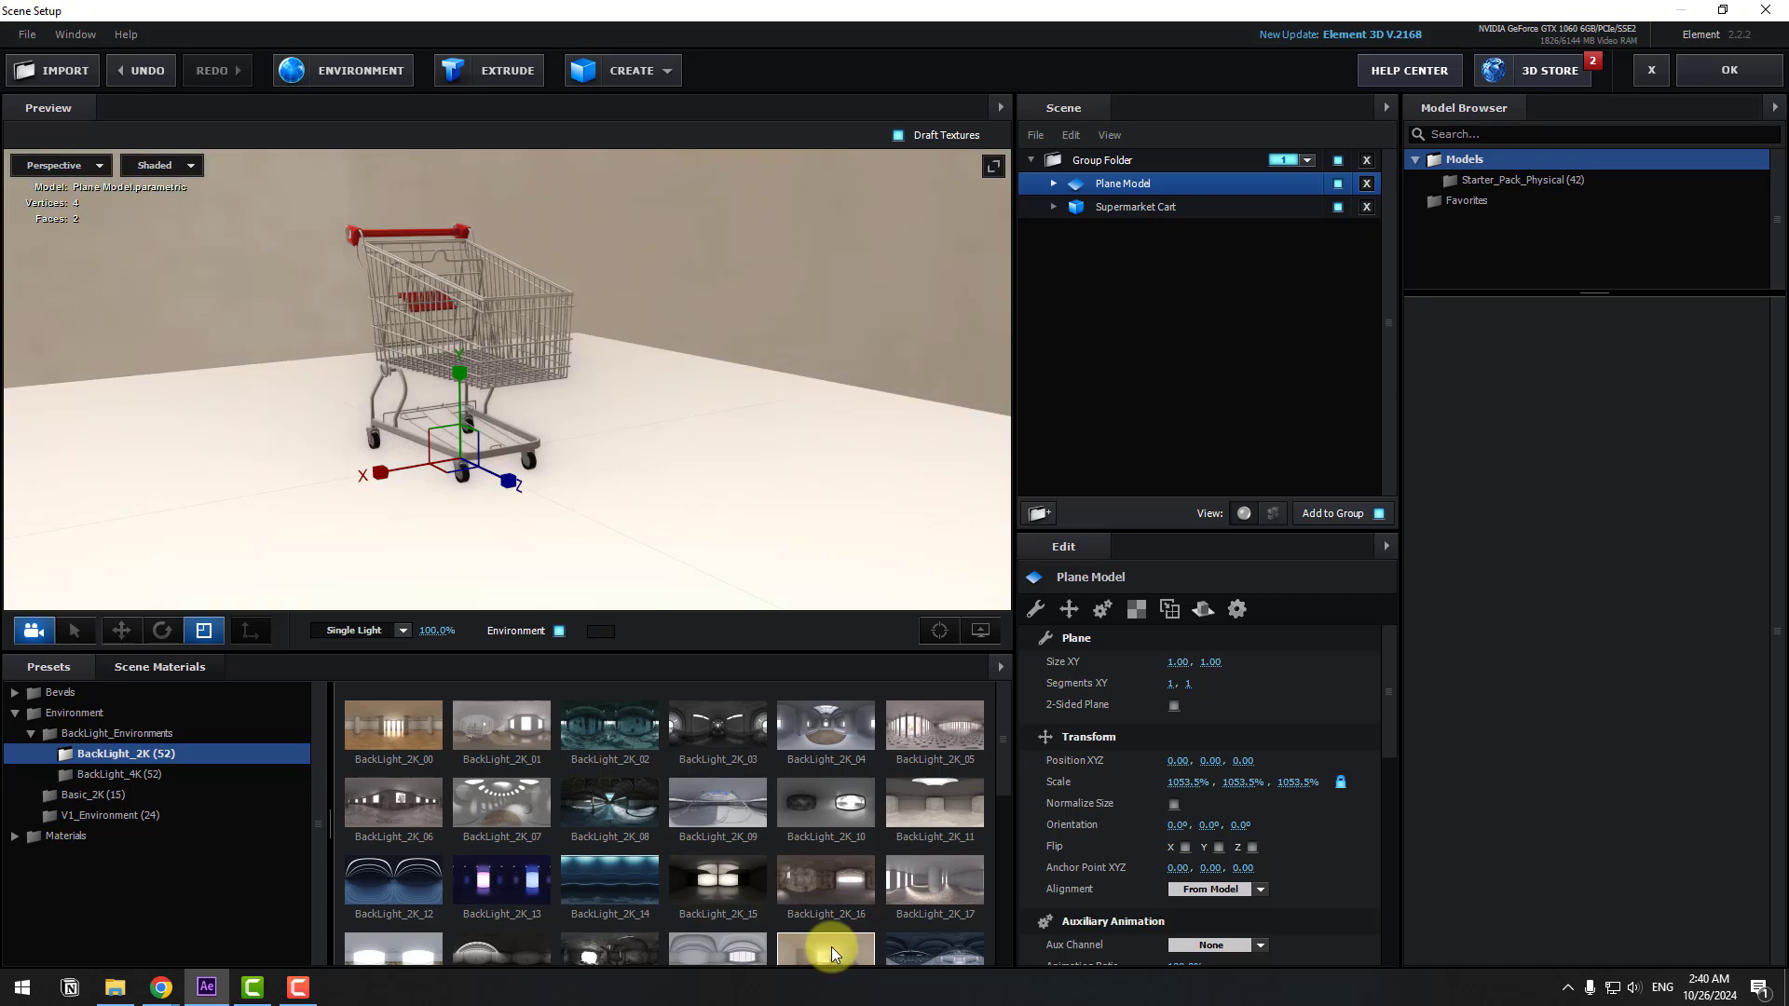
{"action": "left_click", "coordinate": [936, 735]}
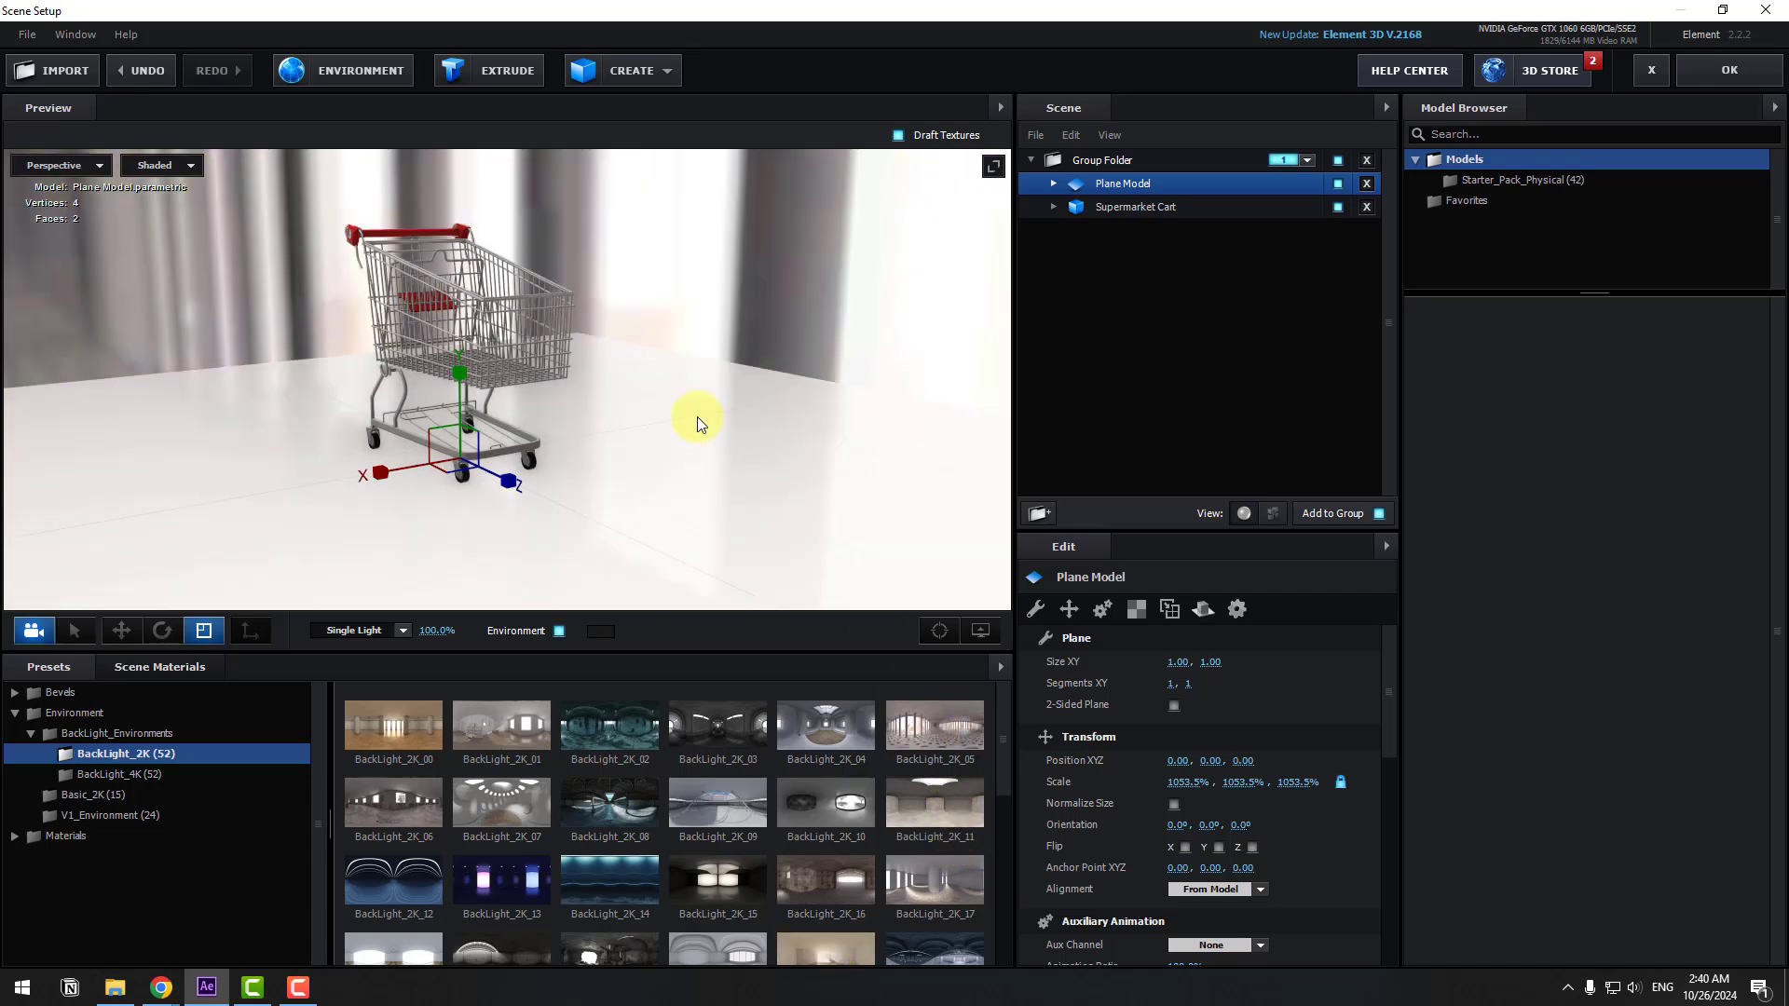
{"action": "left_click_drag", "start_coordinate": [697, 417], "coordinate": [580, 419]}
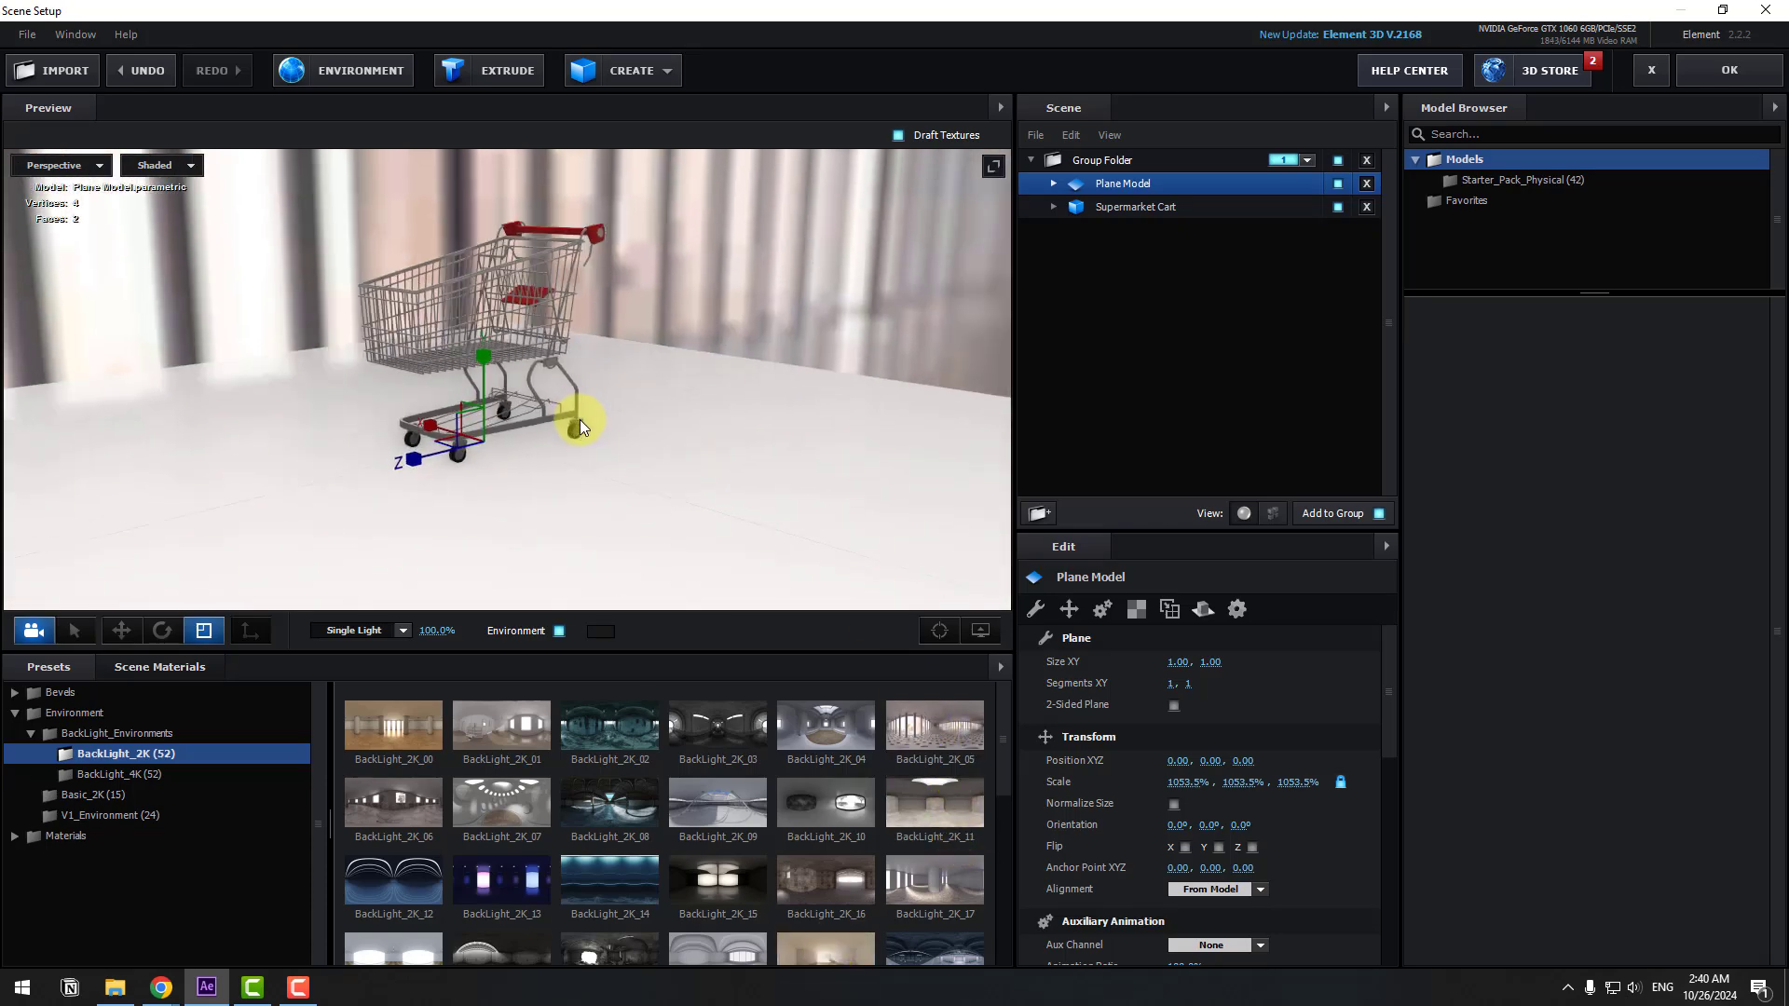
Step: Give the floor plane the Physical Matte_Shadow material and close Scene Setup
{"action": "double_click", "coordinate": [69, 836]}
{"action": "scroll", "coordinate": [137, 864], "scroll_direction": "down", "scroll_amount": 3}
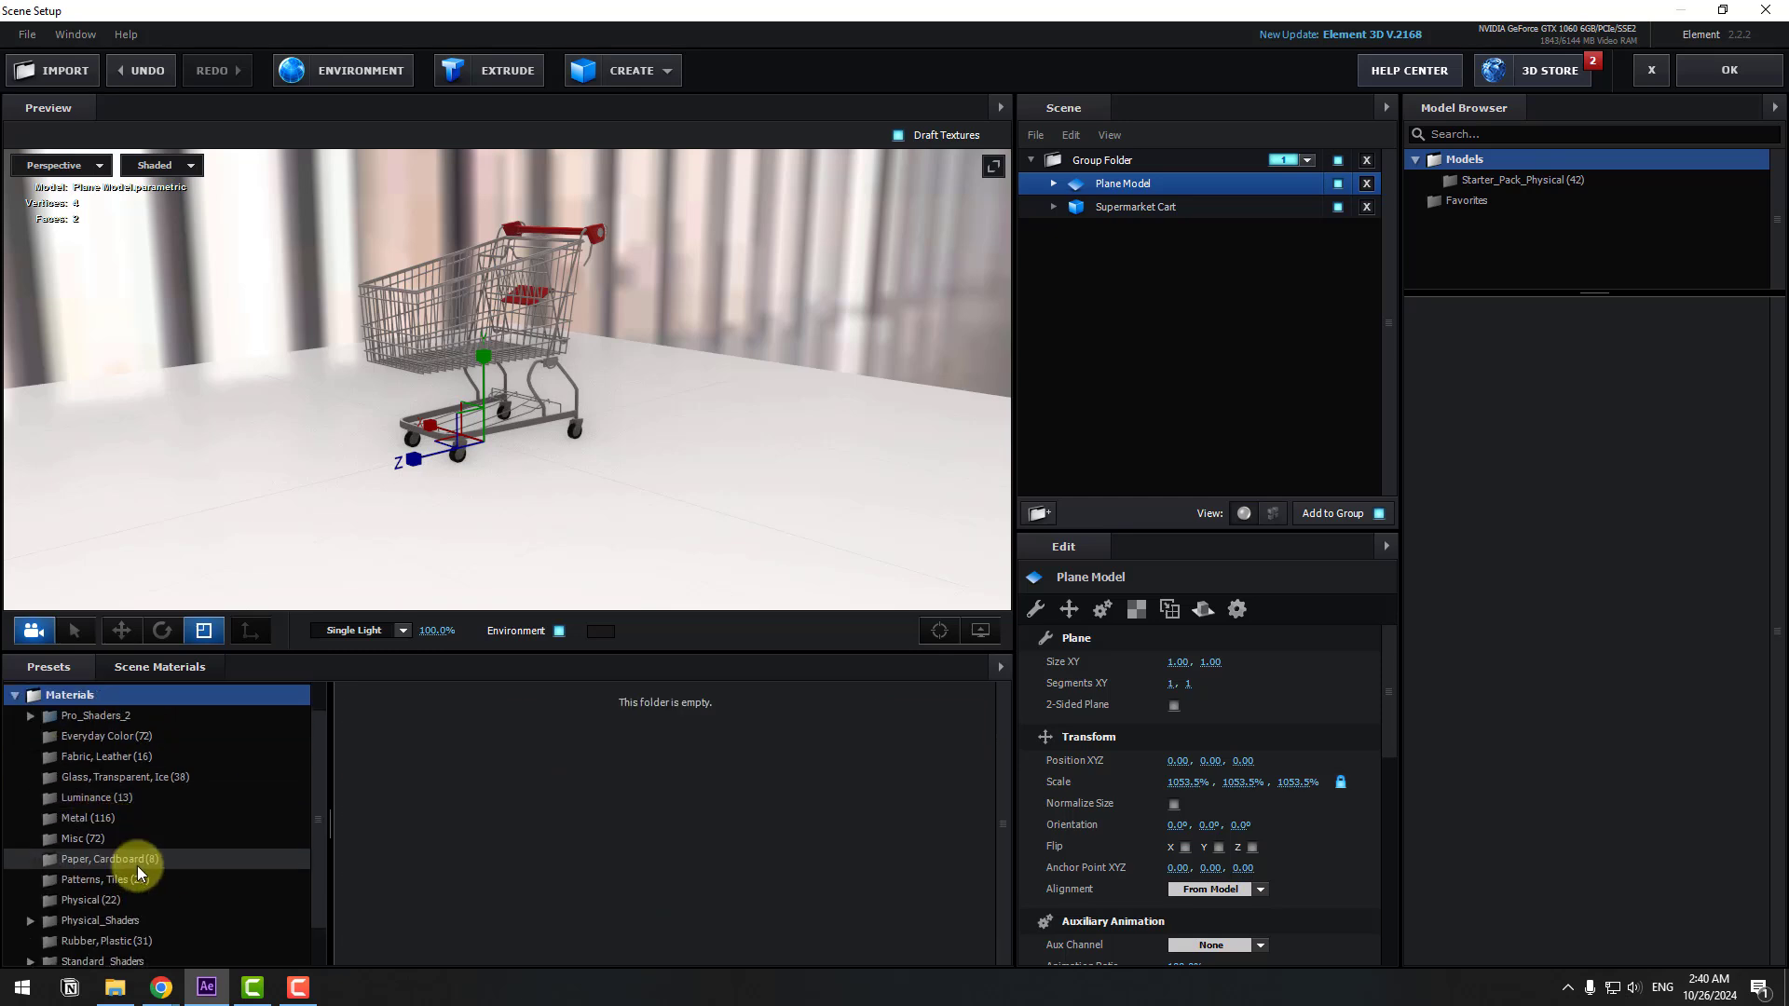
{"action": "left_click", "coordinate": [89, 854]}
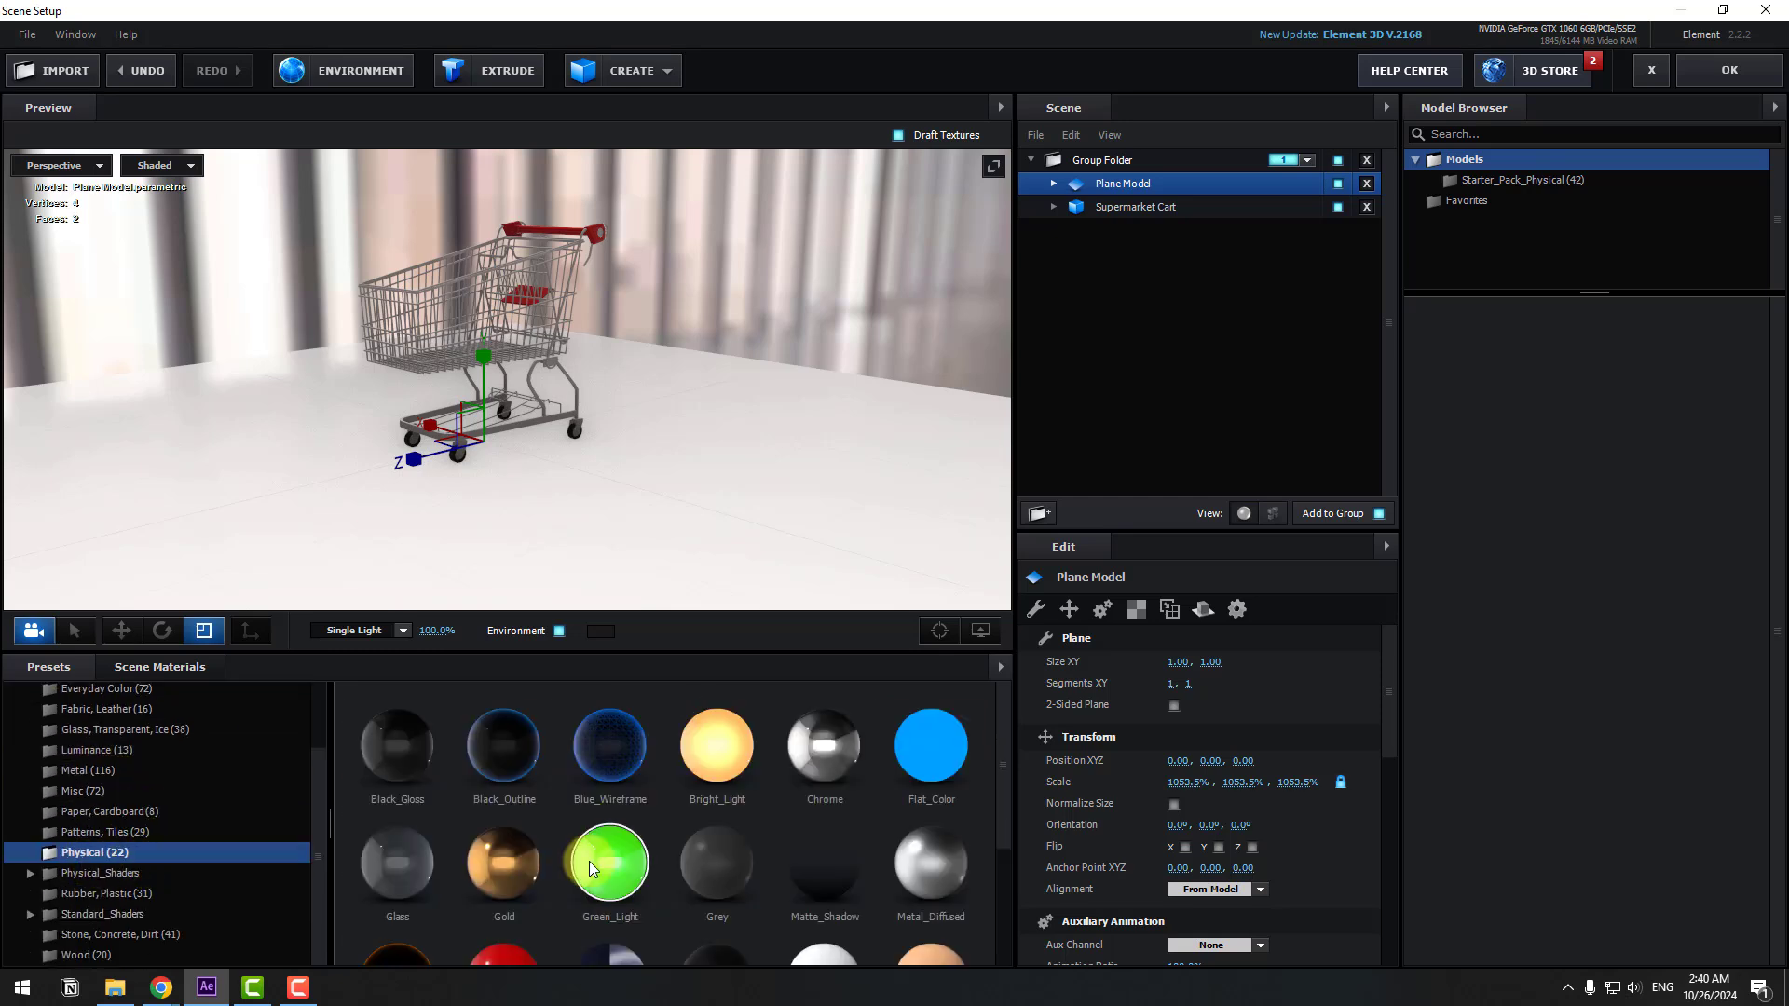
{"action": "scroll", "coordinate": [583, 864], "scroll_direction": "down", "scroll_amount": 1}
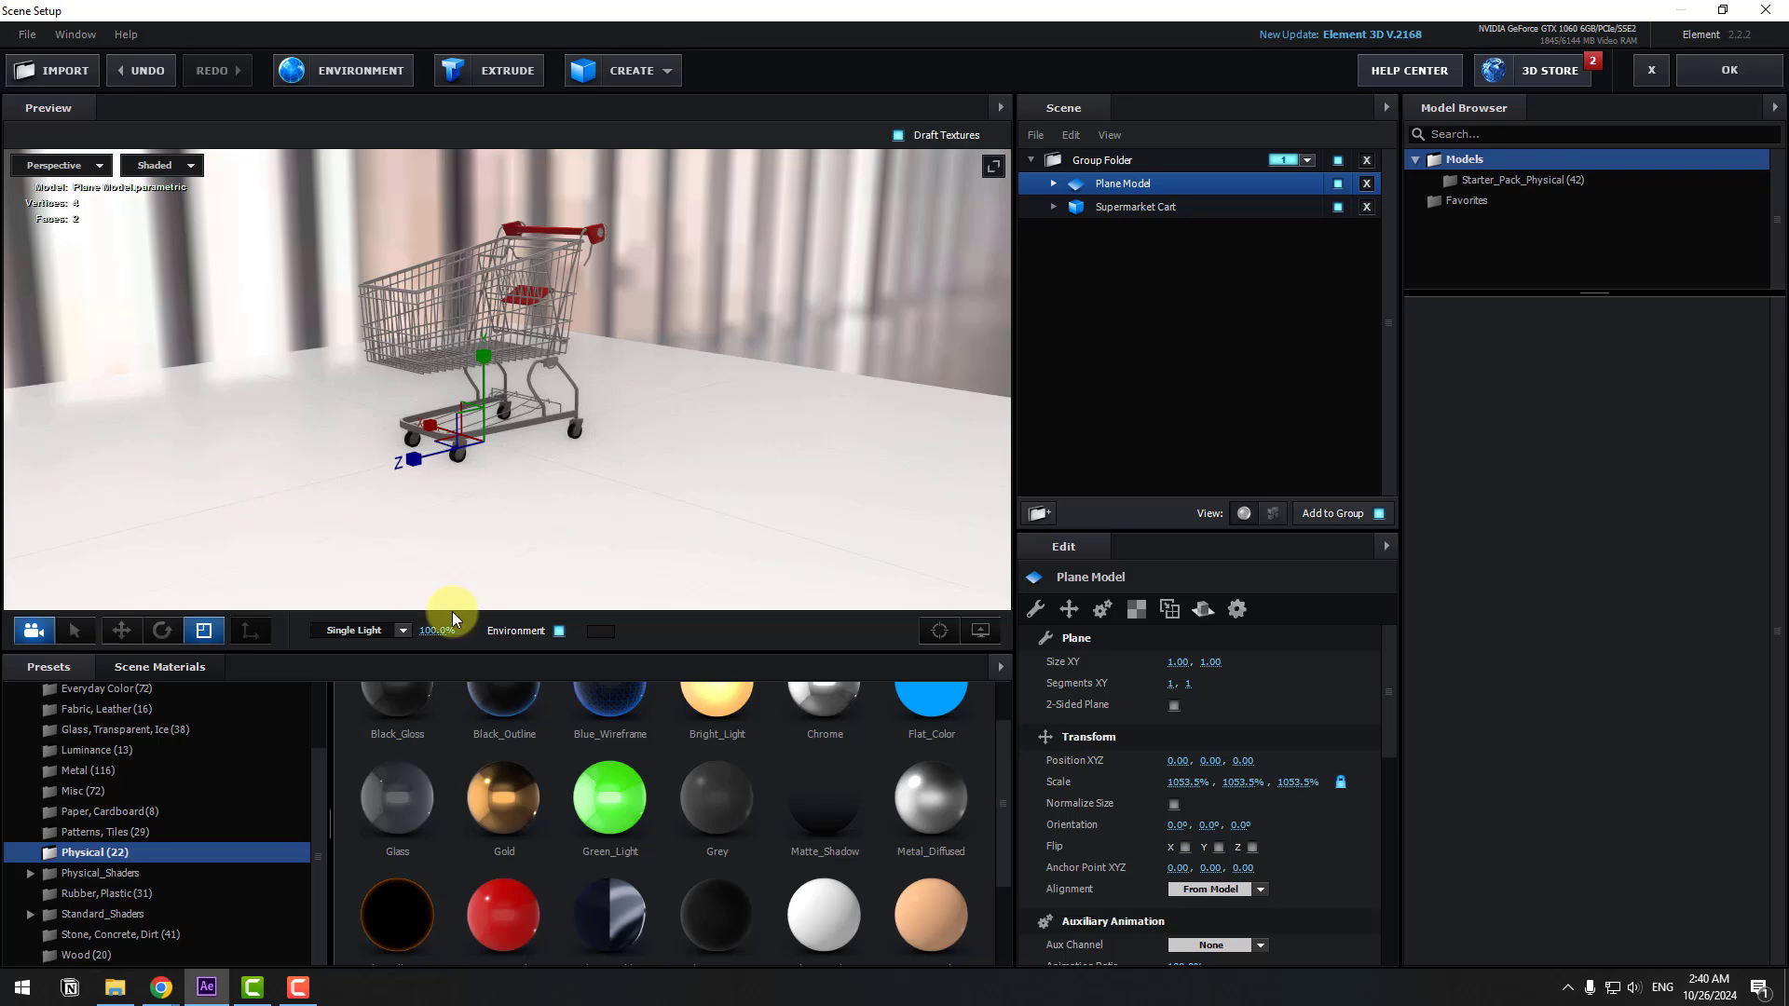
{"action": "left_click_drag", "start_coordinate": [836, 822], "coordinate": [711, 476]}
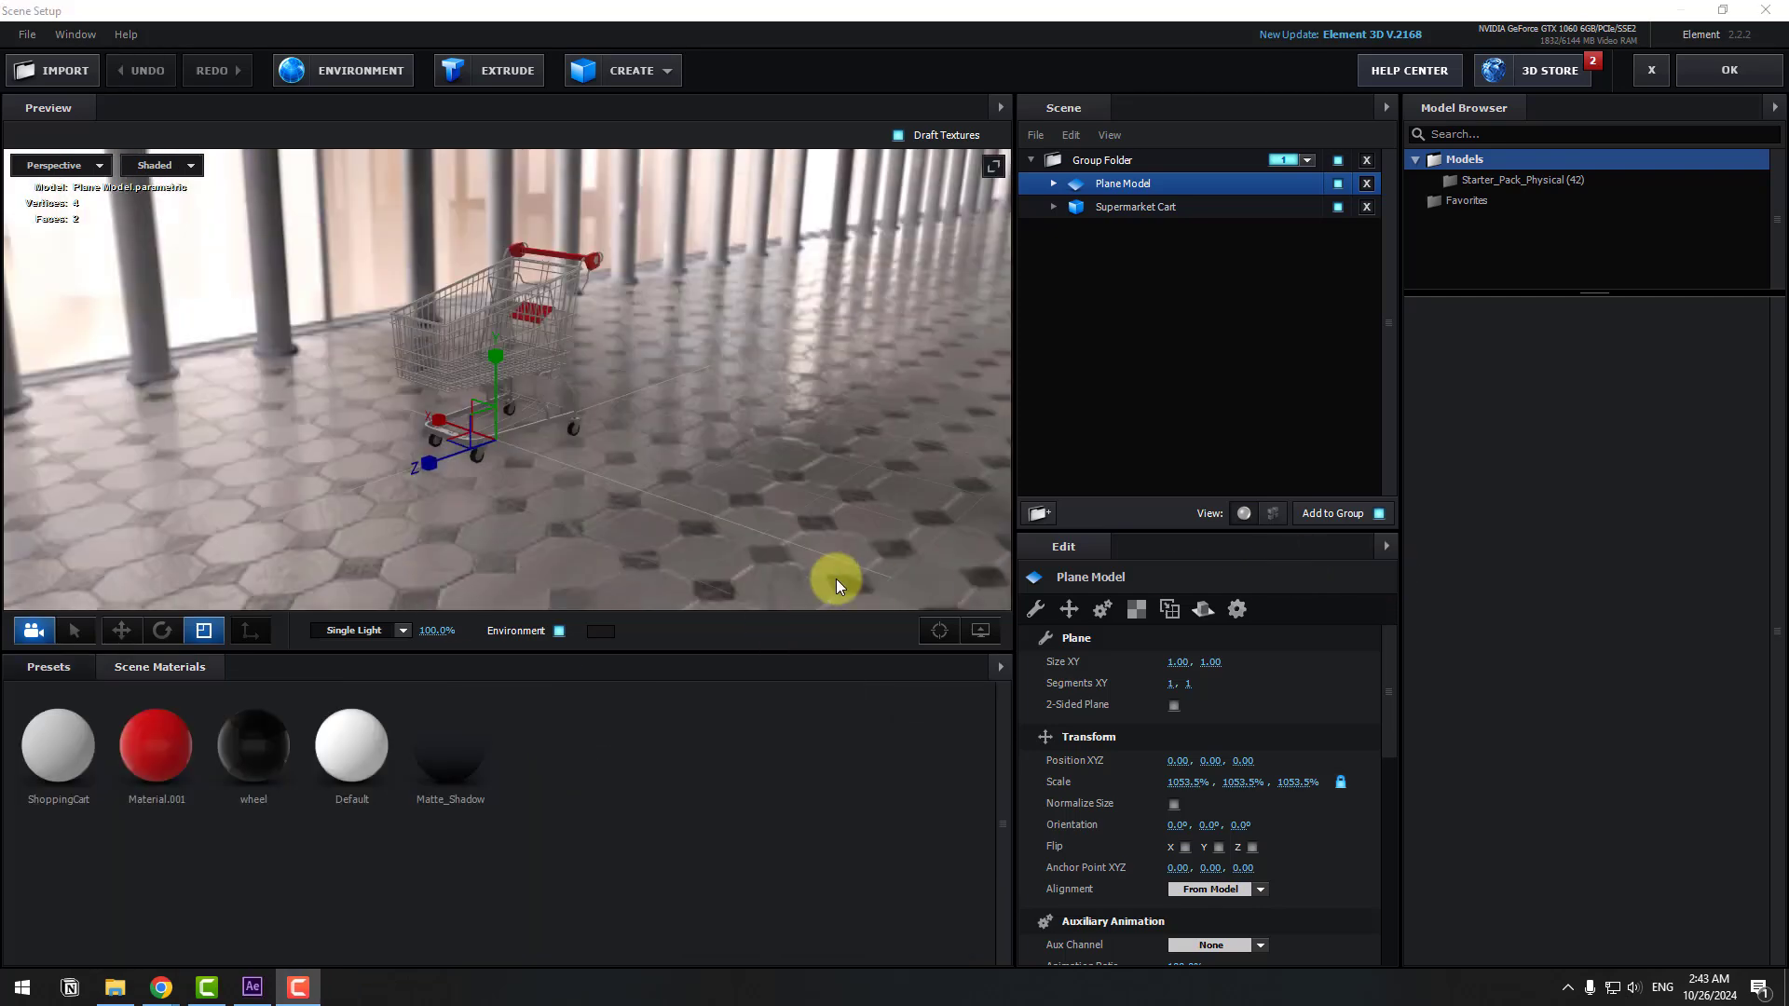
{"action": "left_click", "coordinate": [1712, 75]}
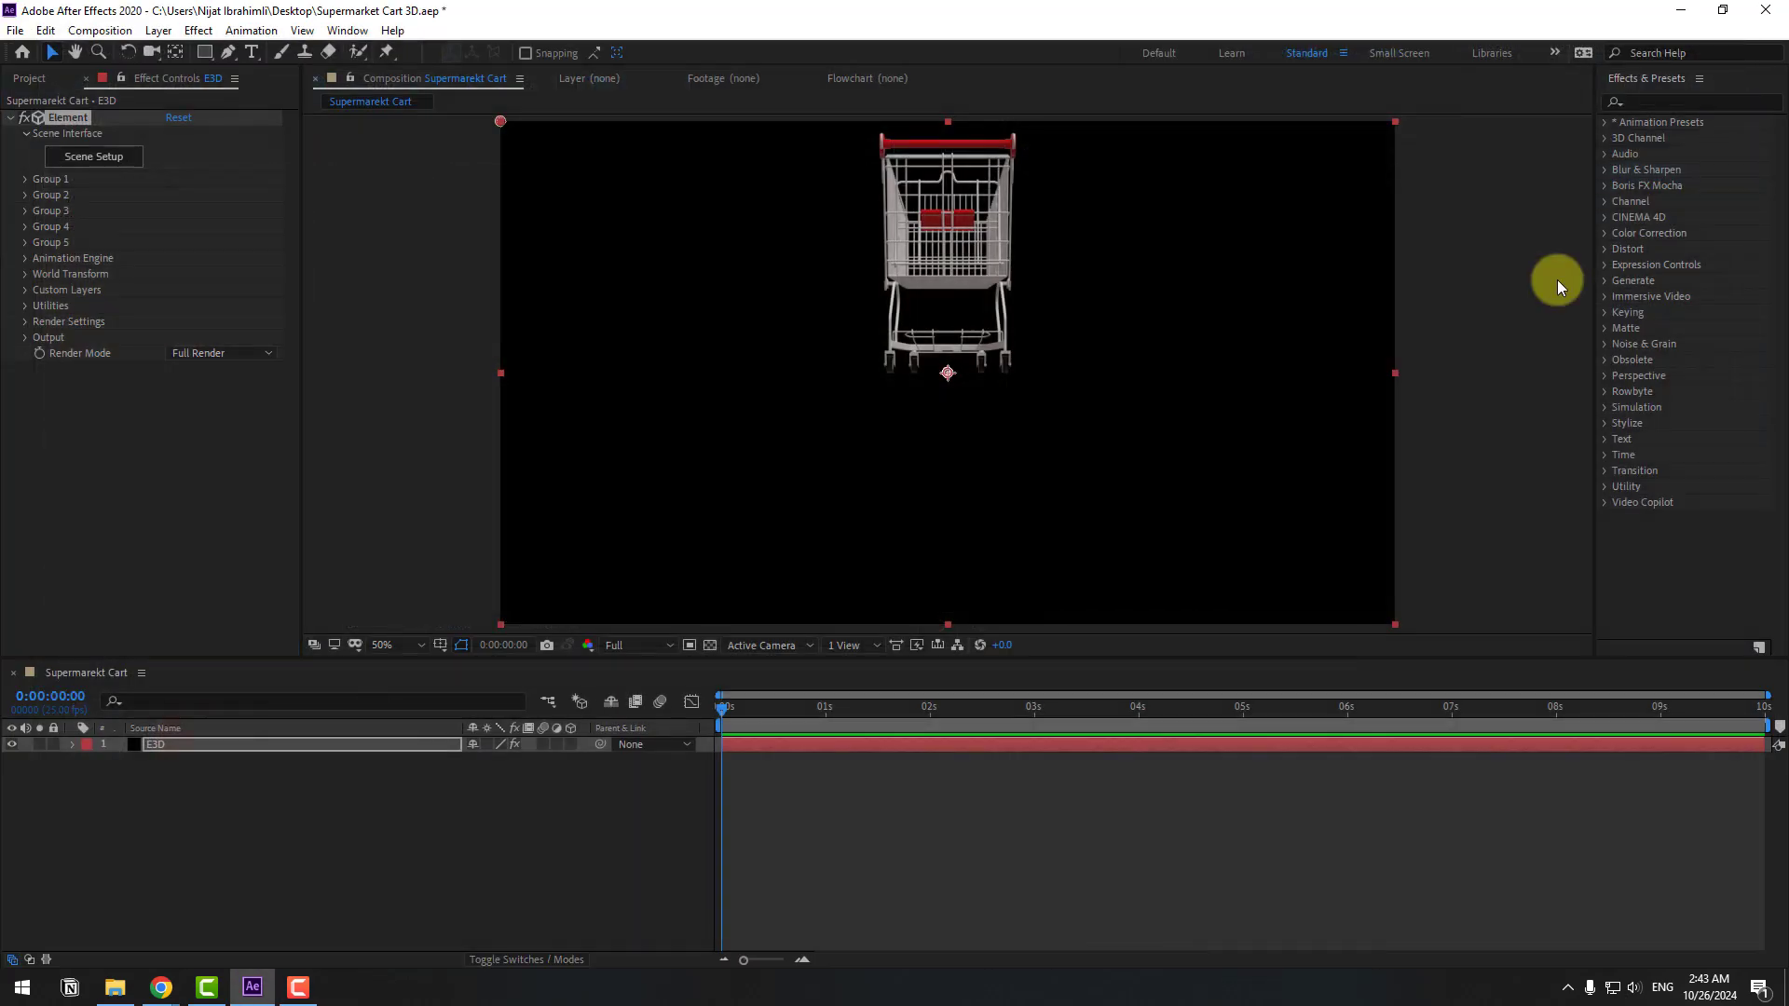
{"action": "right_click", "coordinate": [214, 820]}
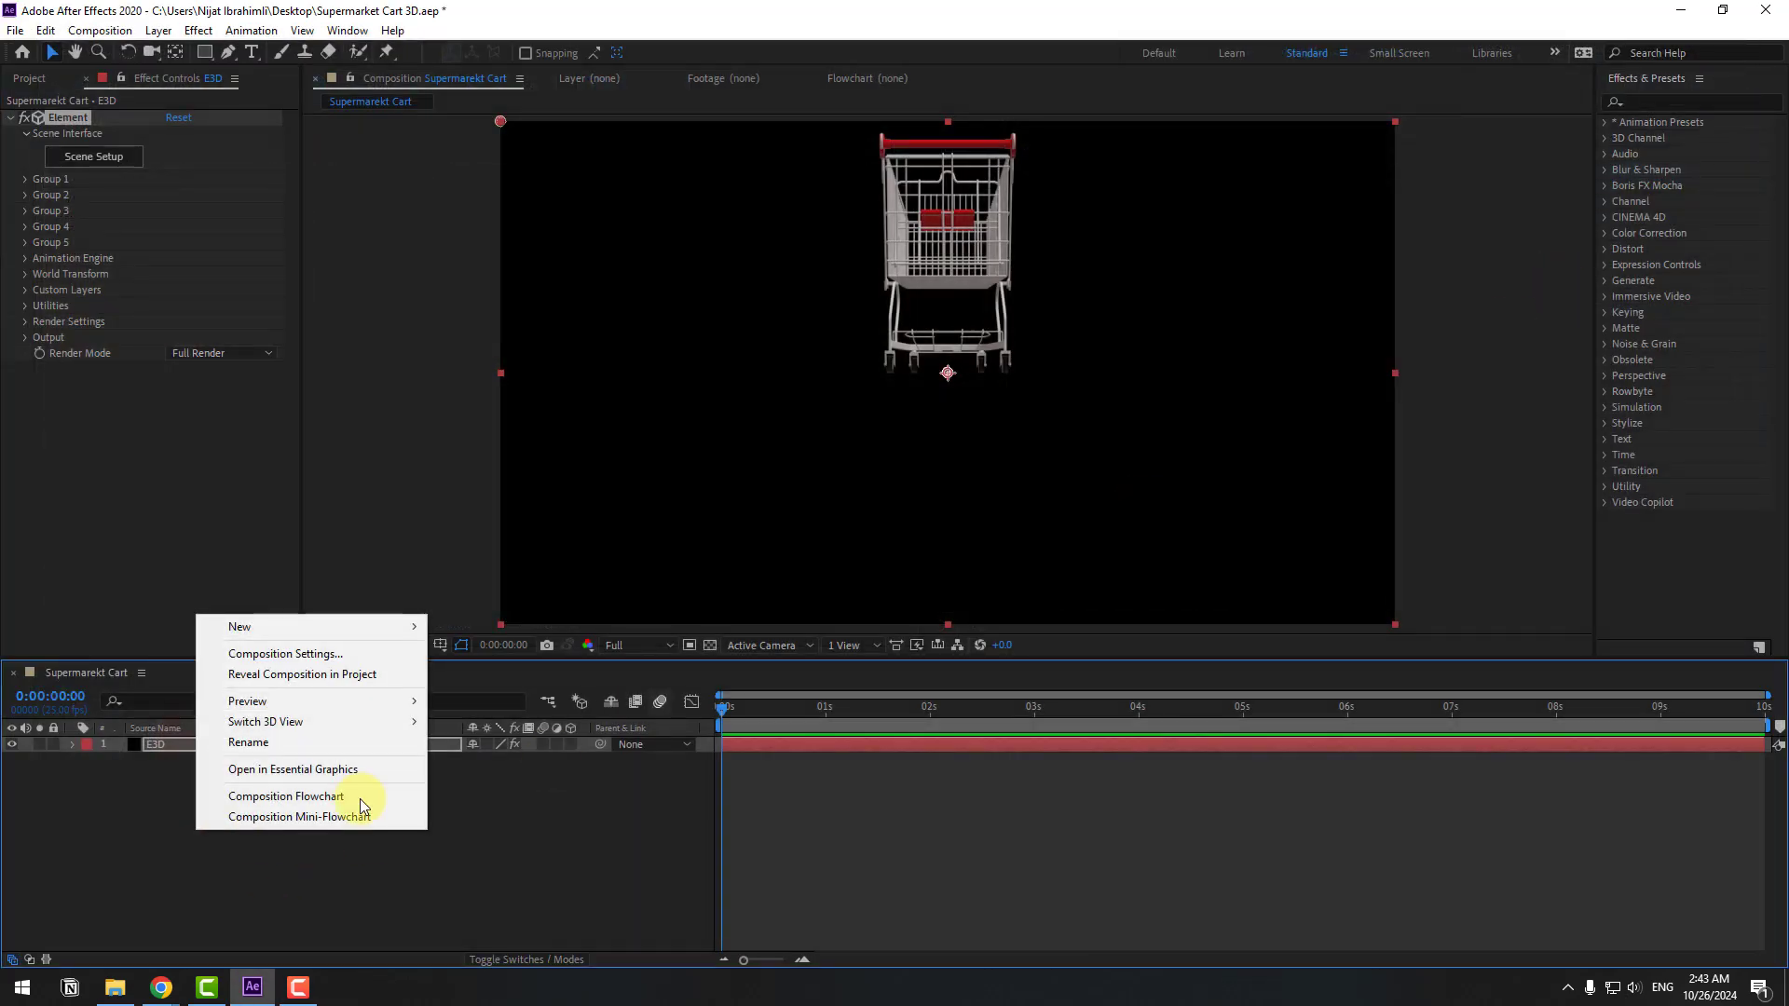
Step: Add a camera layer using the 50mm lens preset
{"action": "mouse_move", "coordinate": [372, 629]}
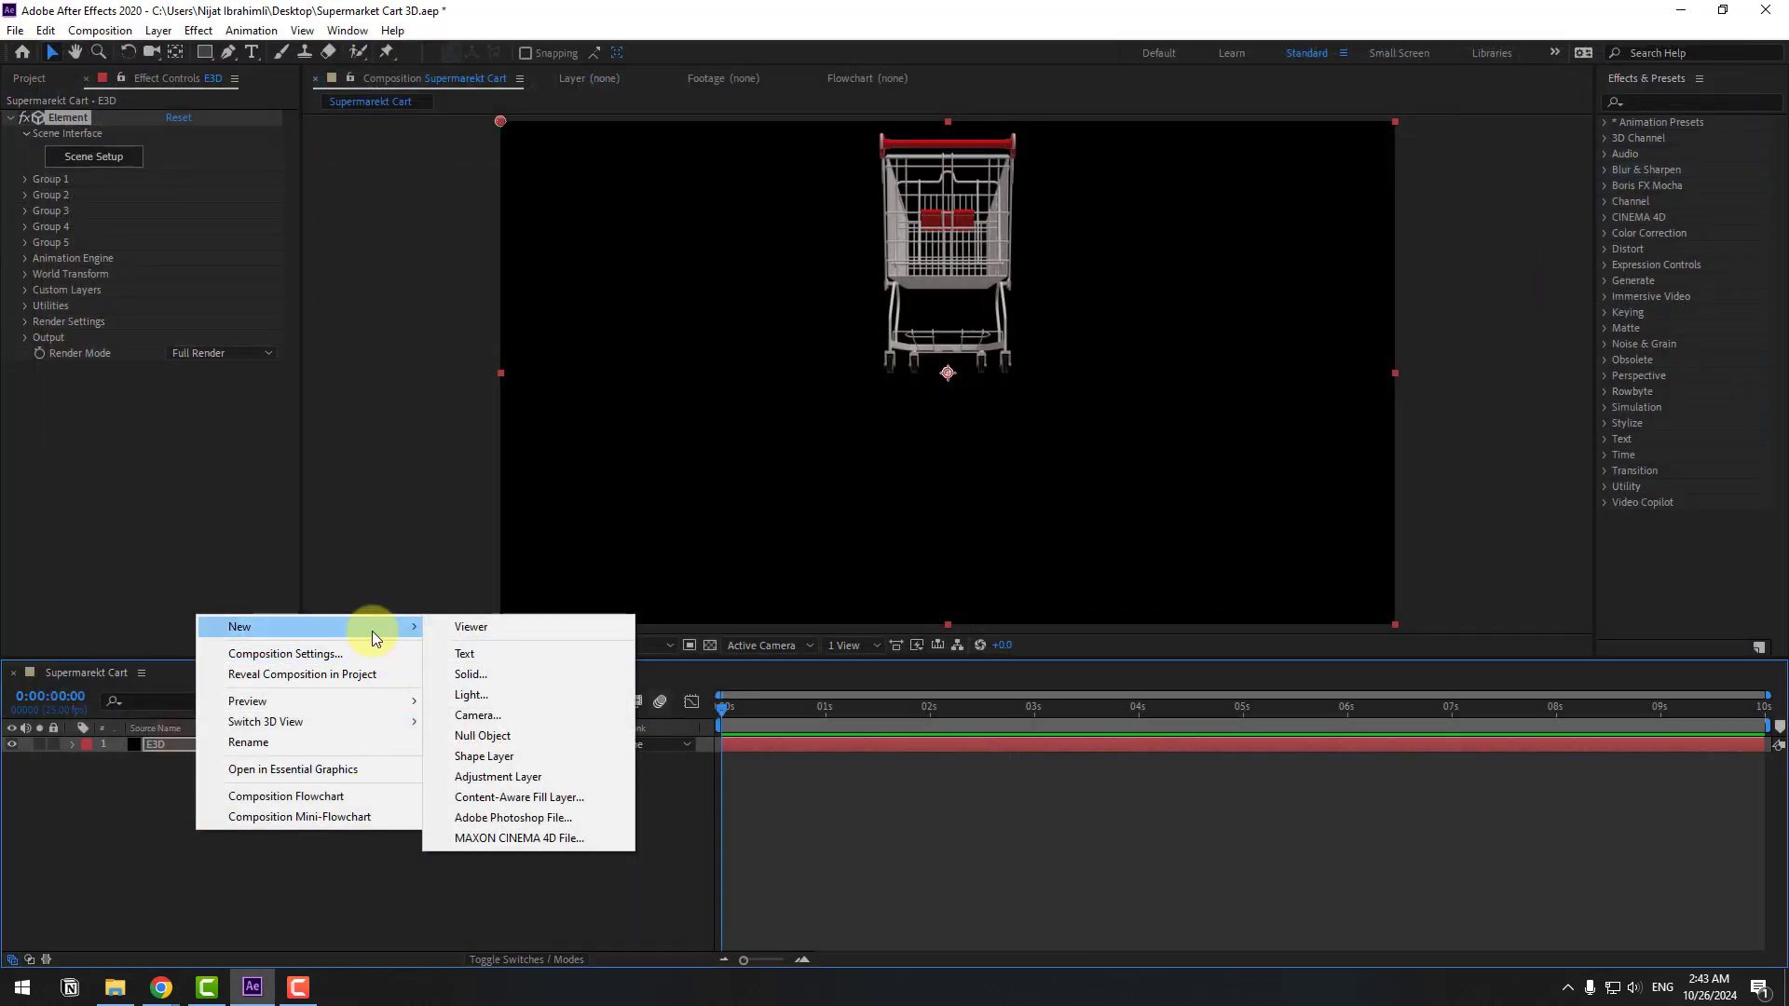
{"action": "left_click", "coordinate": [478, 716]}
{"action": "left_click_drag", "start_coordinate": [708, 177], "coordinate": [750, 179]}
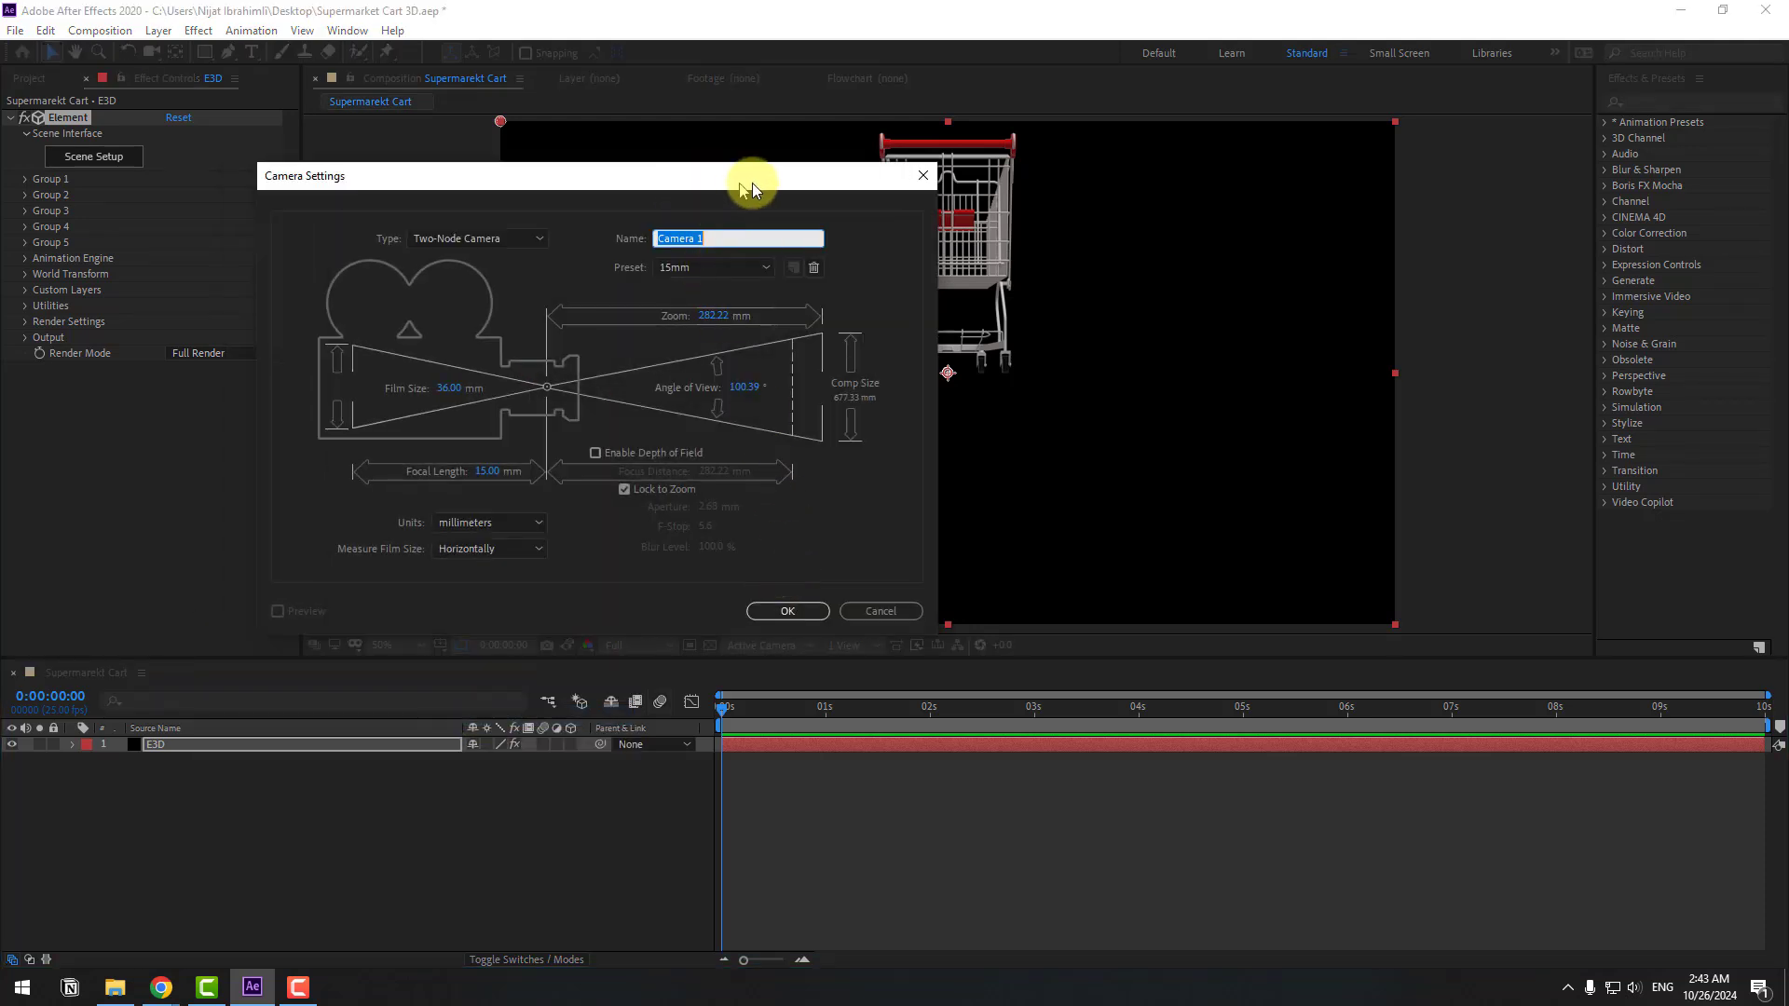
{"action": "left_click", "coordinate": [728, 264]}
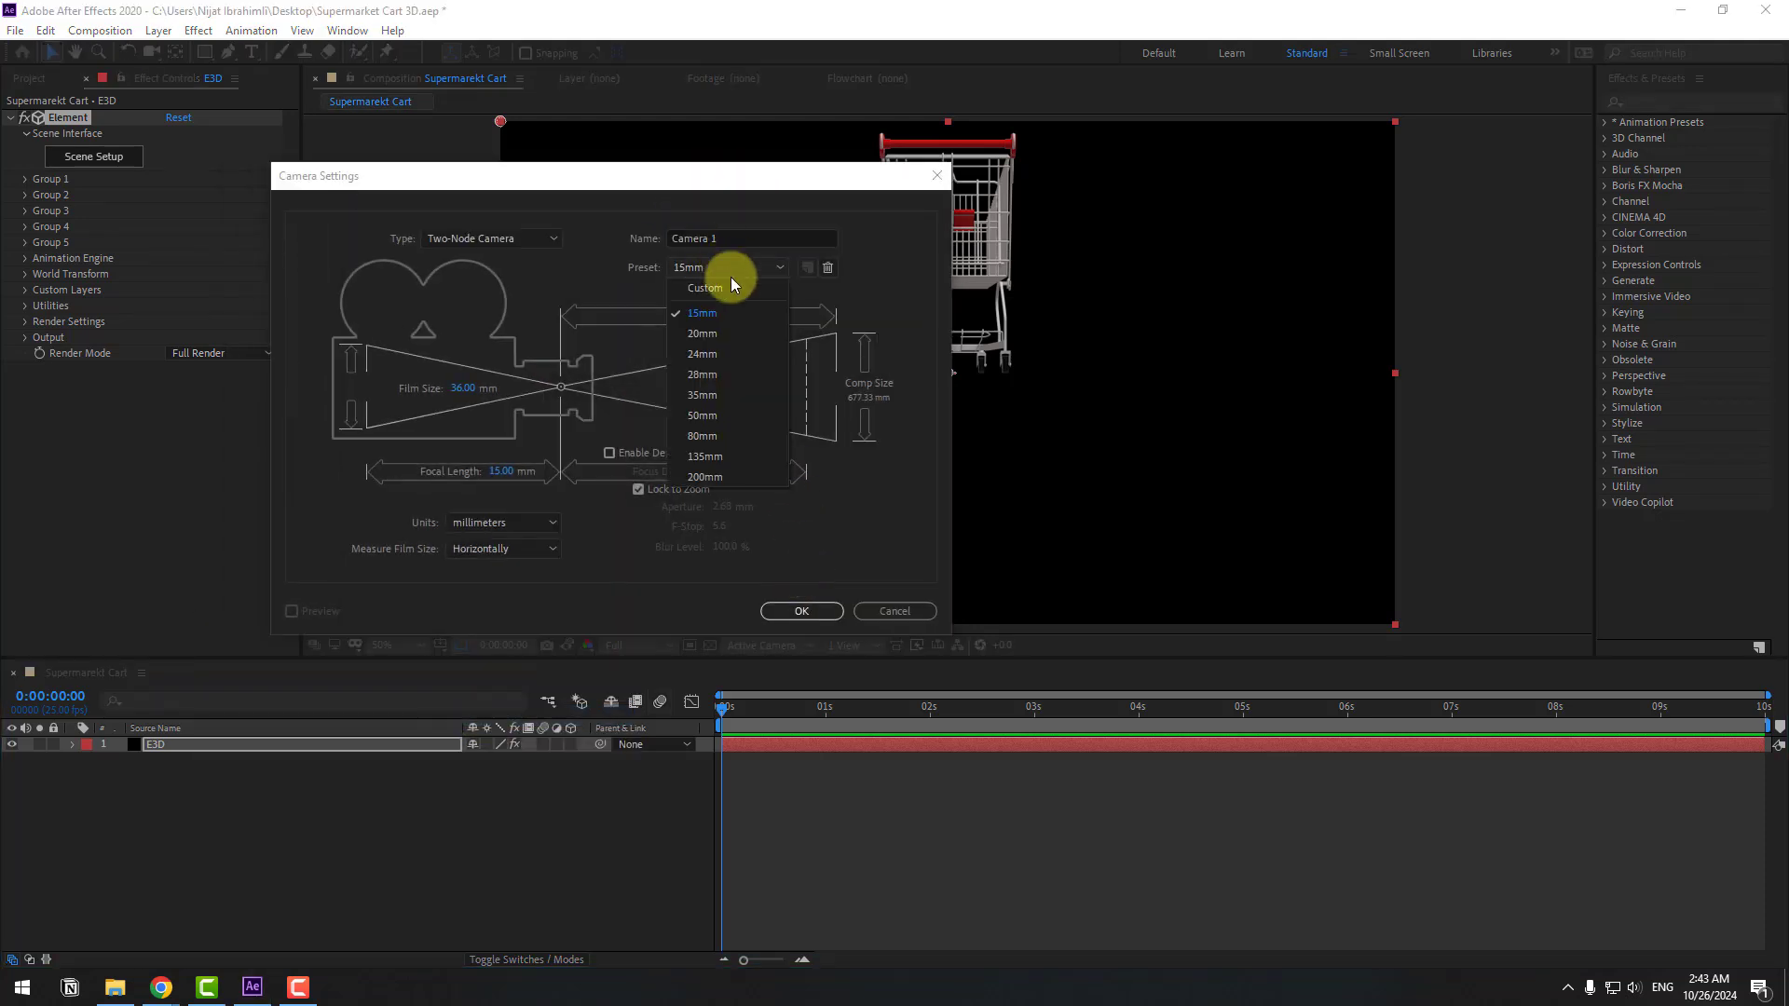
{"action": "left_click", "coordinate": [713, 413]}
{"action": "left_click", "coordinate": [801, 611]}
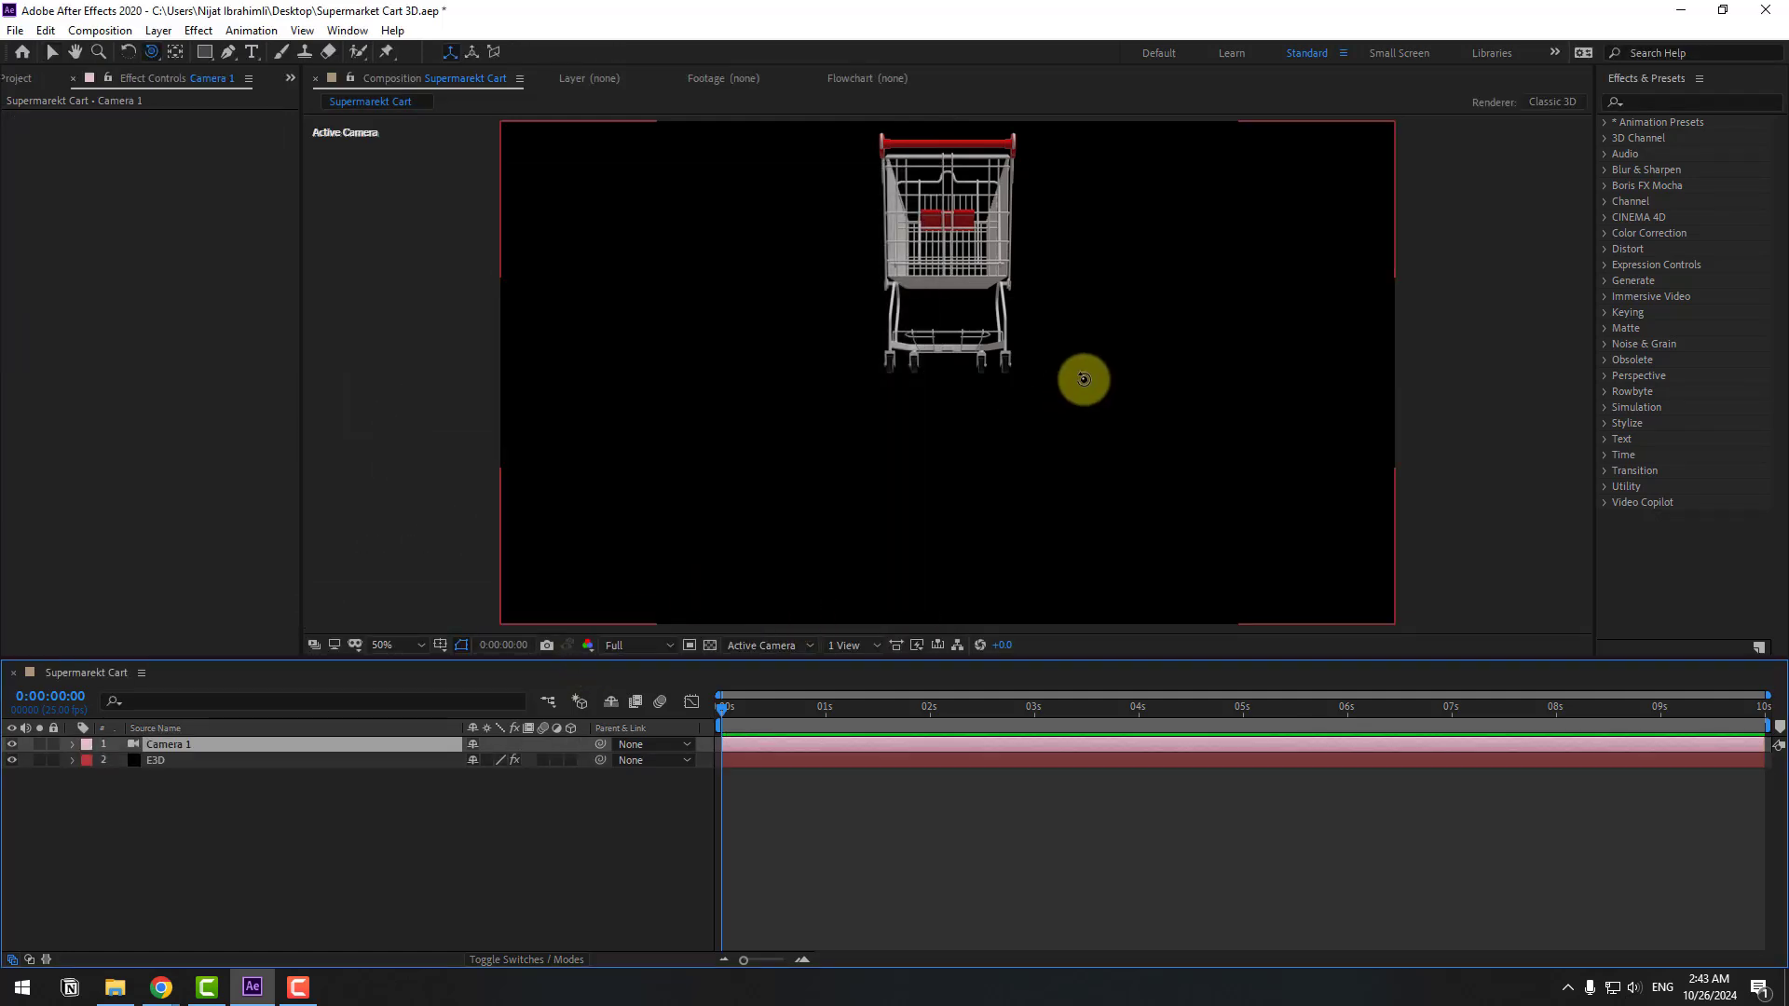
Step: Orbit and pan the camera to a three-quarter view with the cart lower right
{"action": "key", "text": "c"}
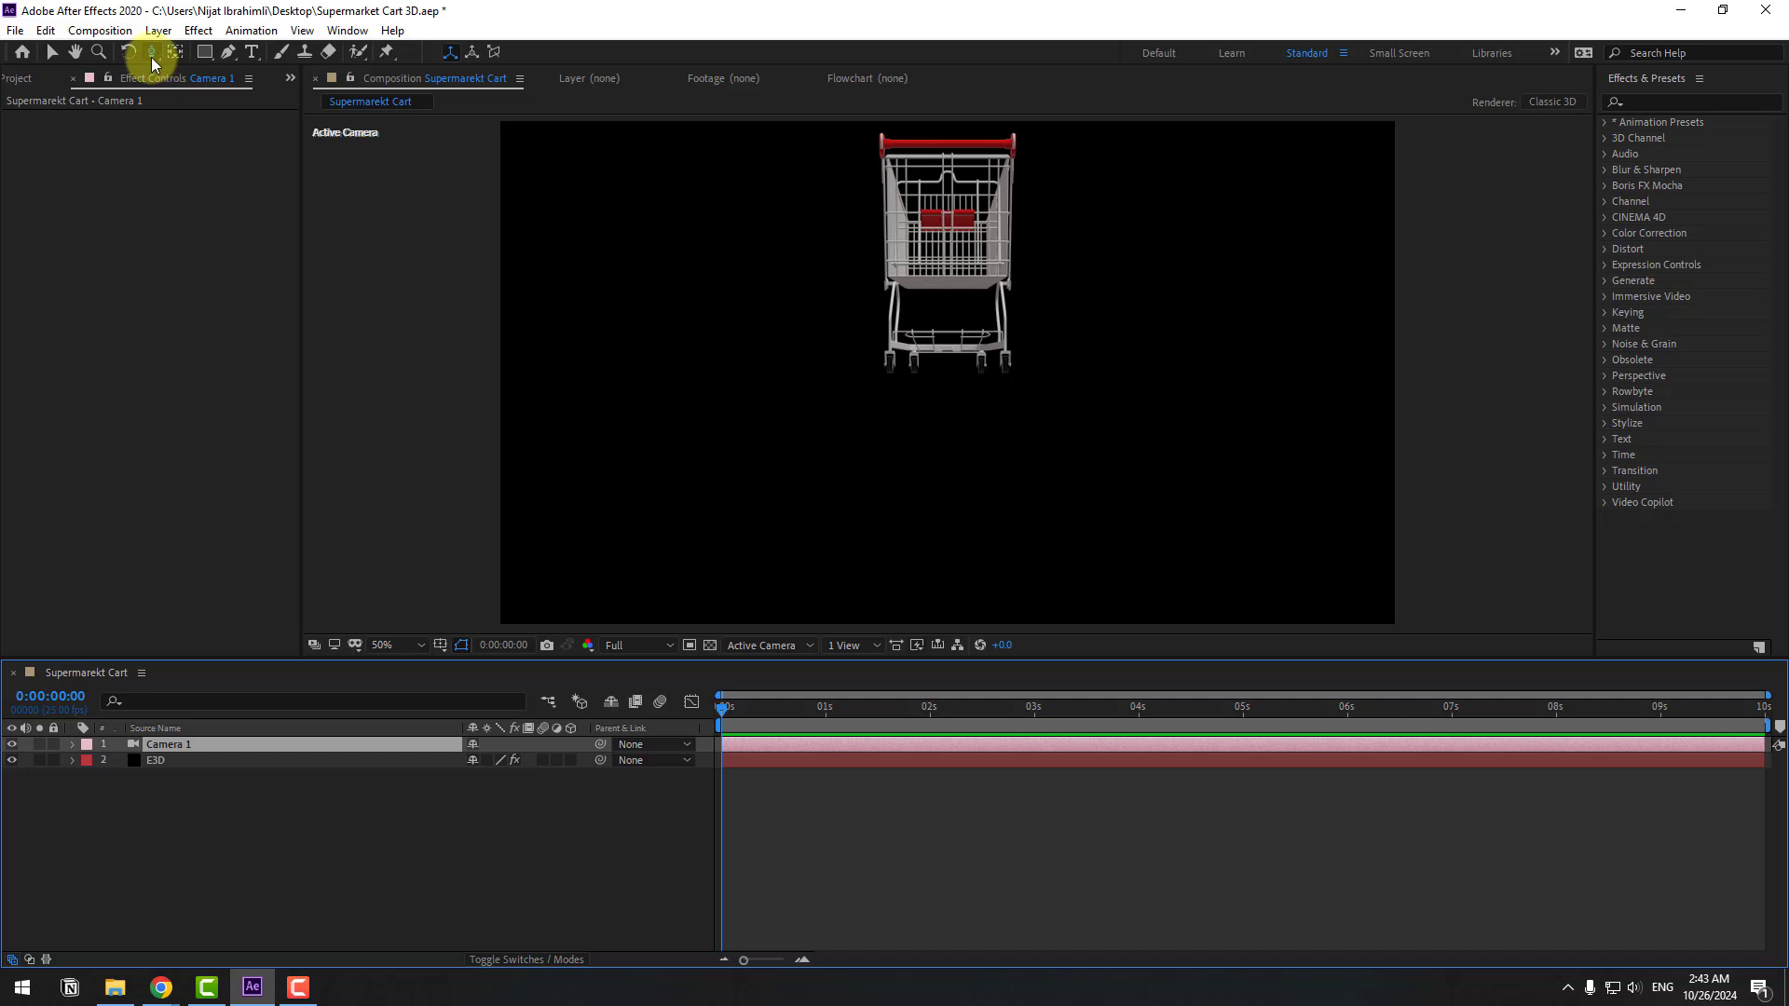
{"action": "left_click", "coordinate": [152, 54]}
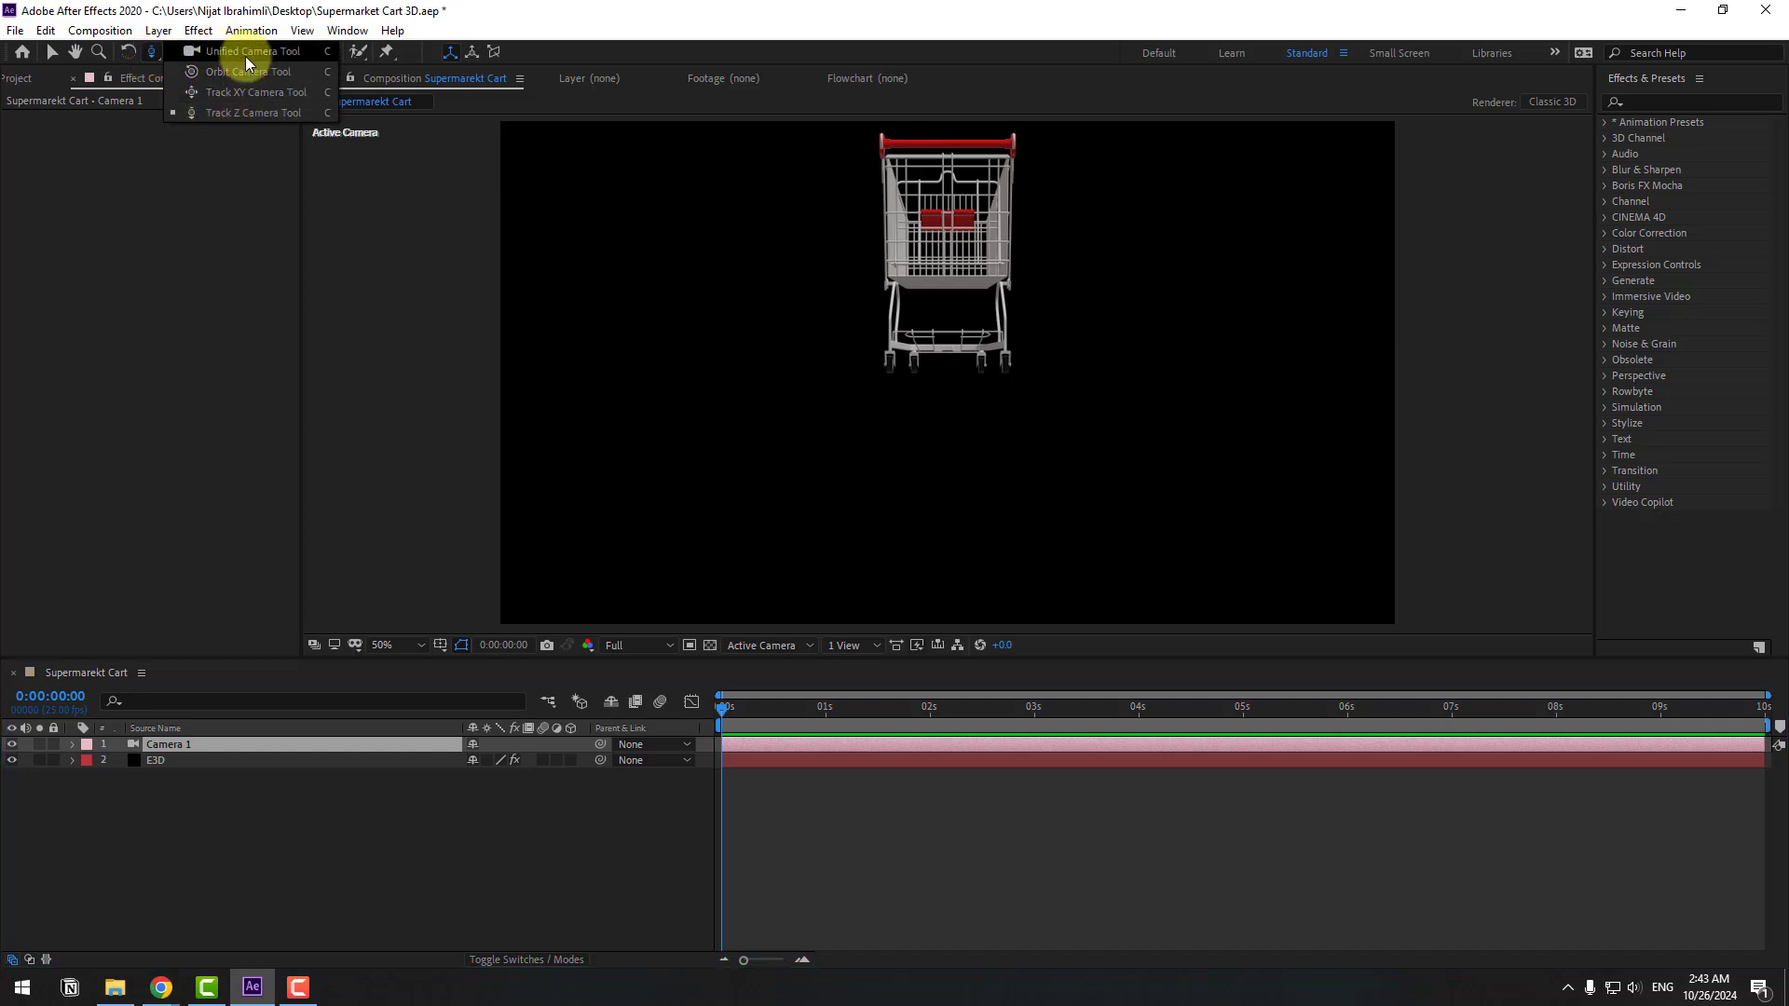
{"action": "left_click", "coordinate": [323, 55]}
{"action": "left_click_drag", "start_coordinate": [940, 266], "coordinate": [1124, 295]}
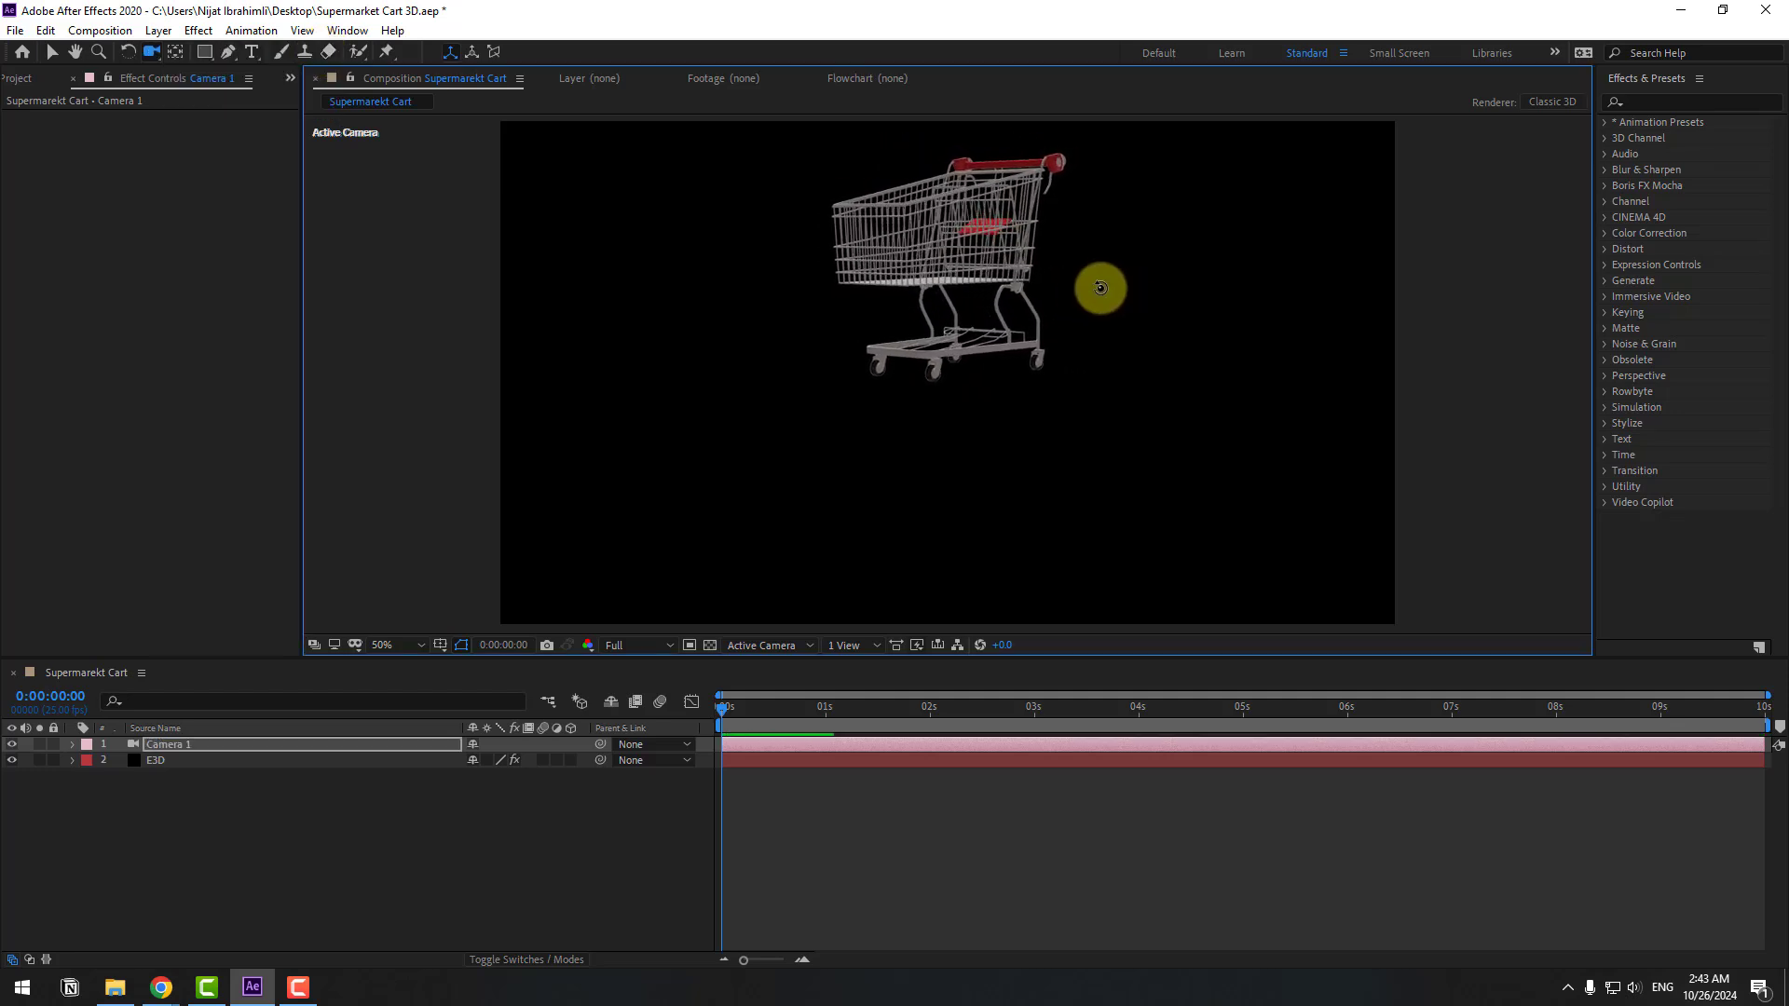
{"action": "left_click_drag", "start_coordinate": [962, 280], "coordinate": [960, 358]}
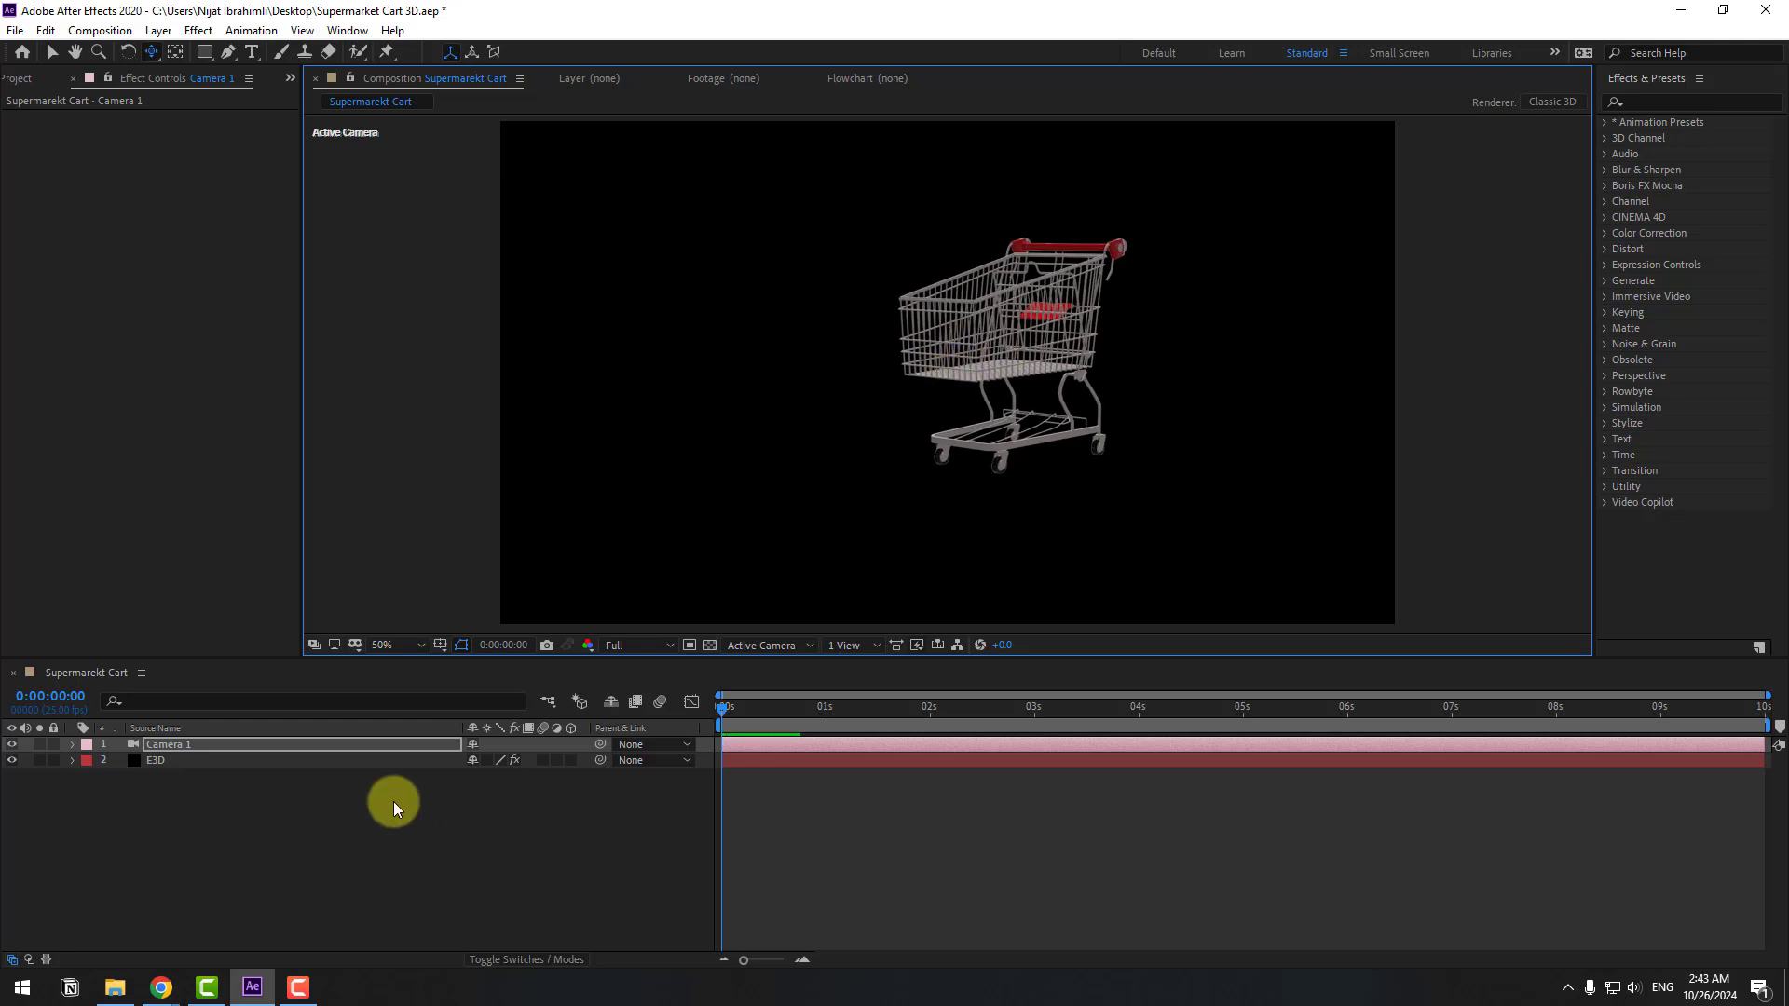
{"action": "left_click", "coordinate": [393, 801]}
Step: Create a solid named BG and move it to the bottom of the layer stack
{"action": "key", "text": "v"}
{"action": "right_click", "coordinate": [360, 794]}
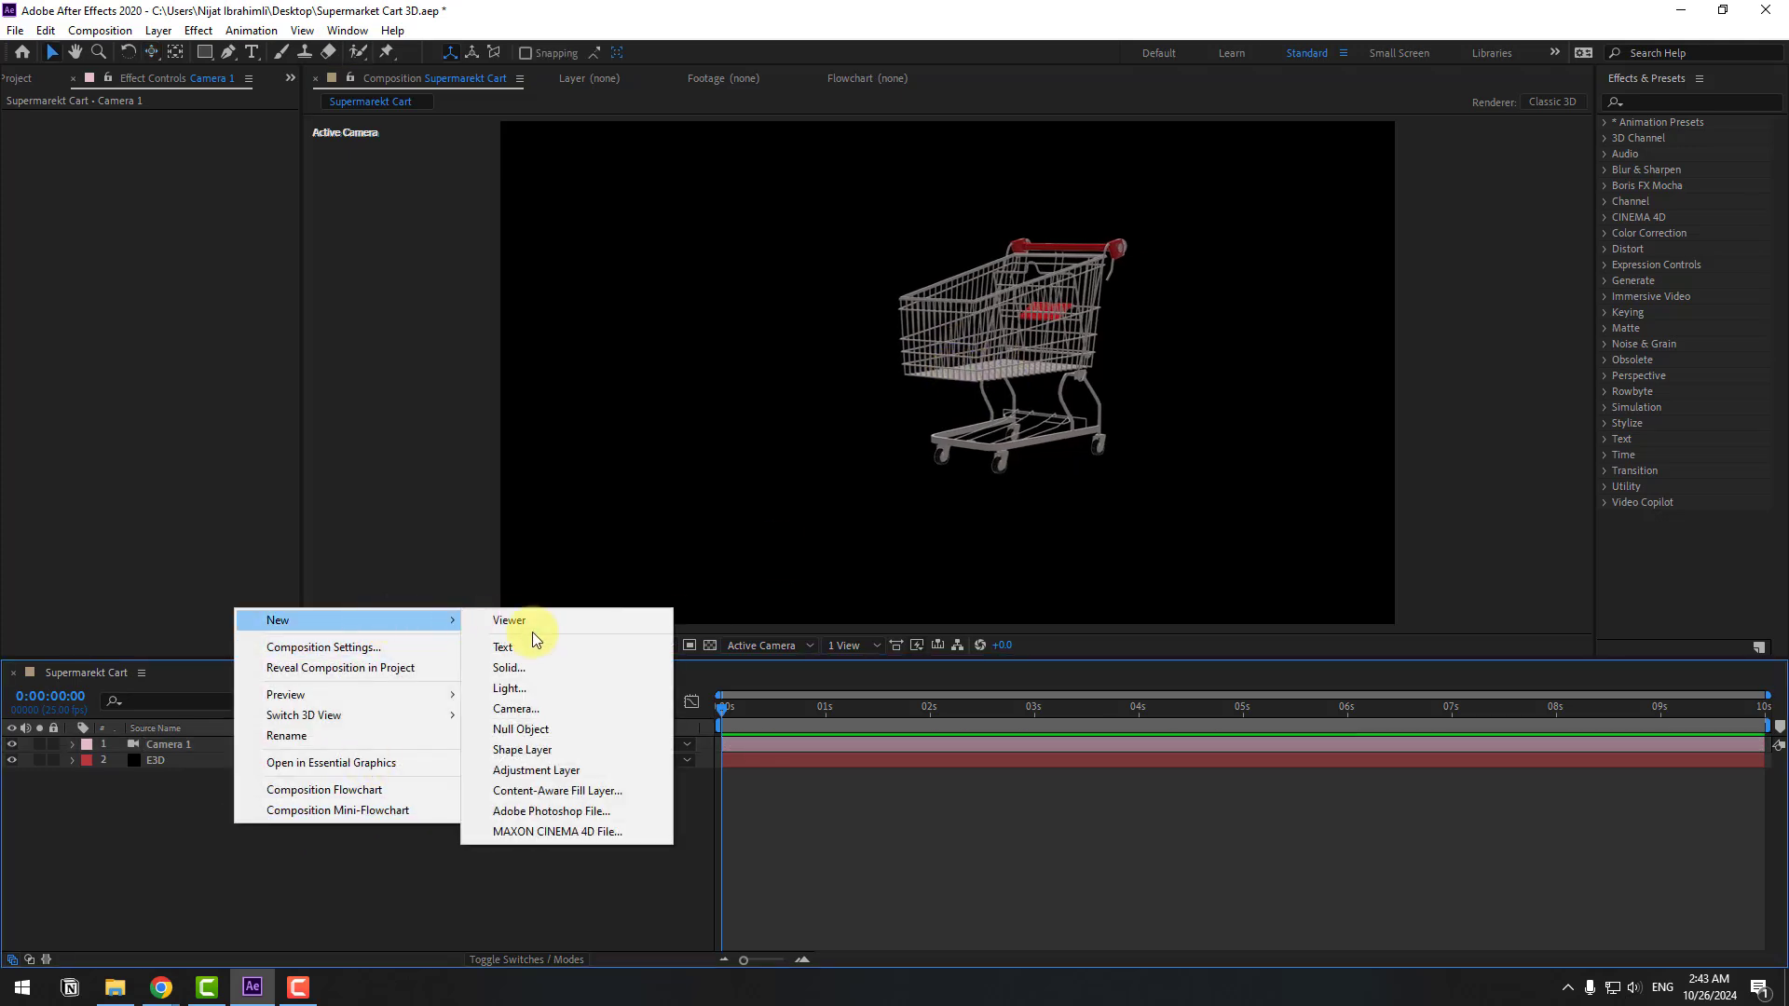
{"action": "left_click", "coordinate": [520, 668]}
{"action": "type", "text": "B"}
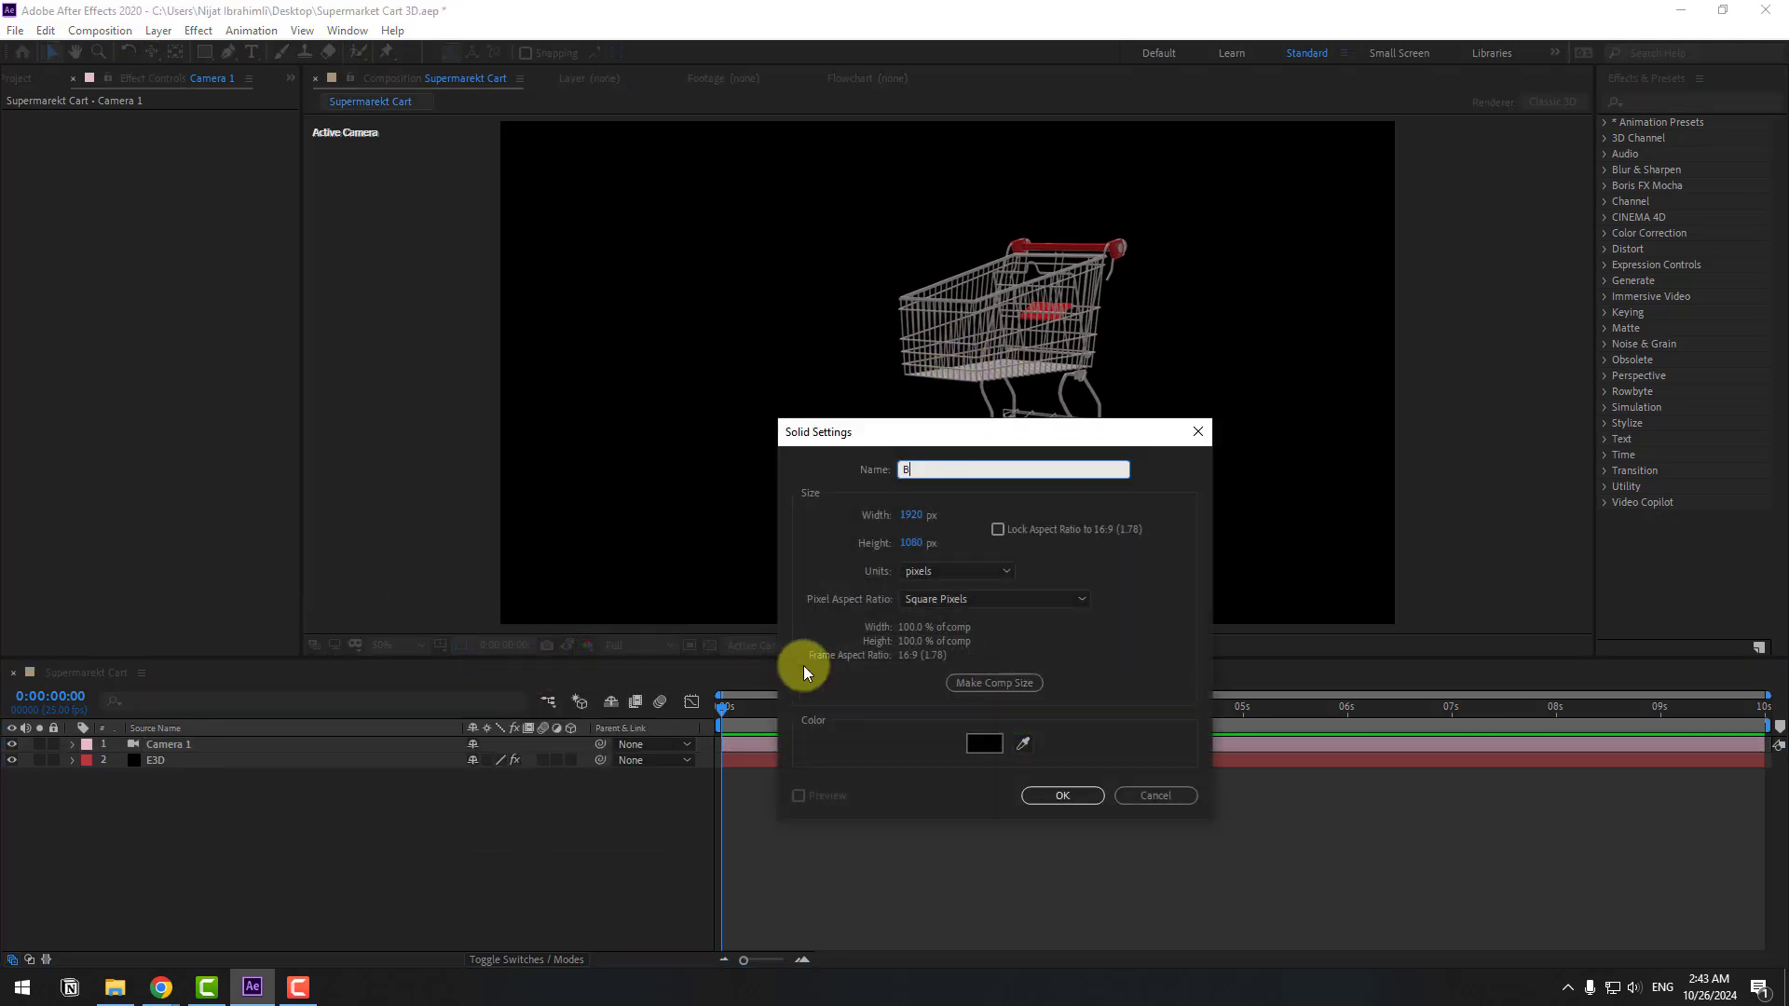
{"action": "type", "text": "G"}
{"action": "left_click", "coordinate": [1044, 795]}
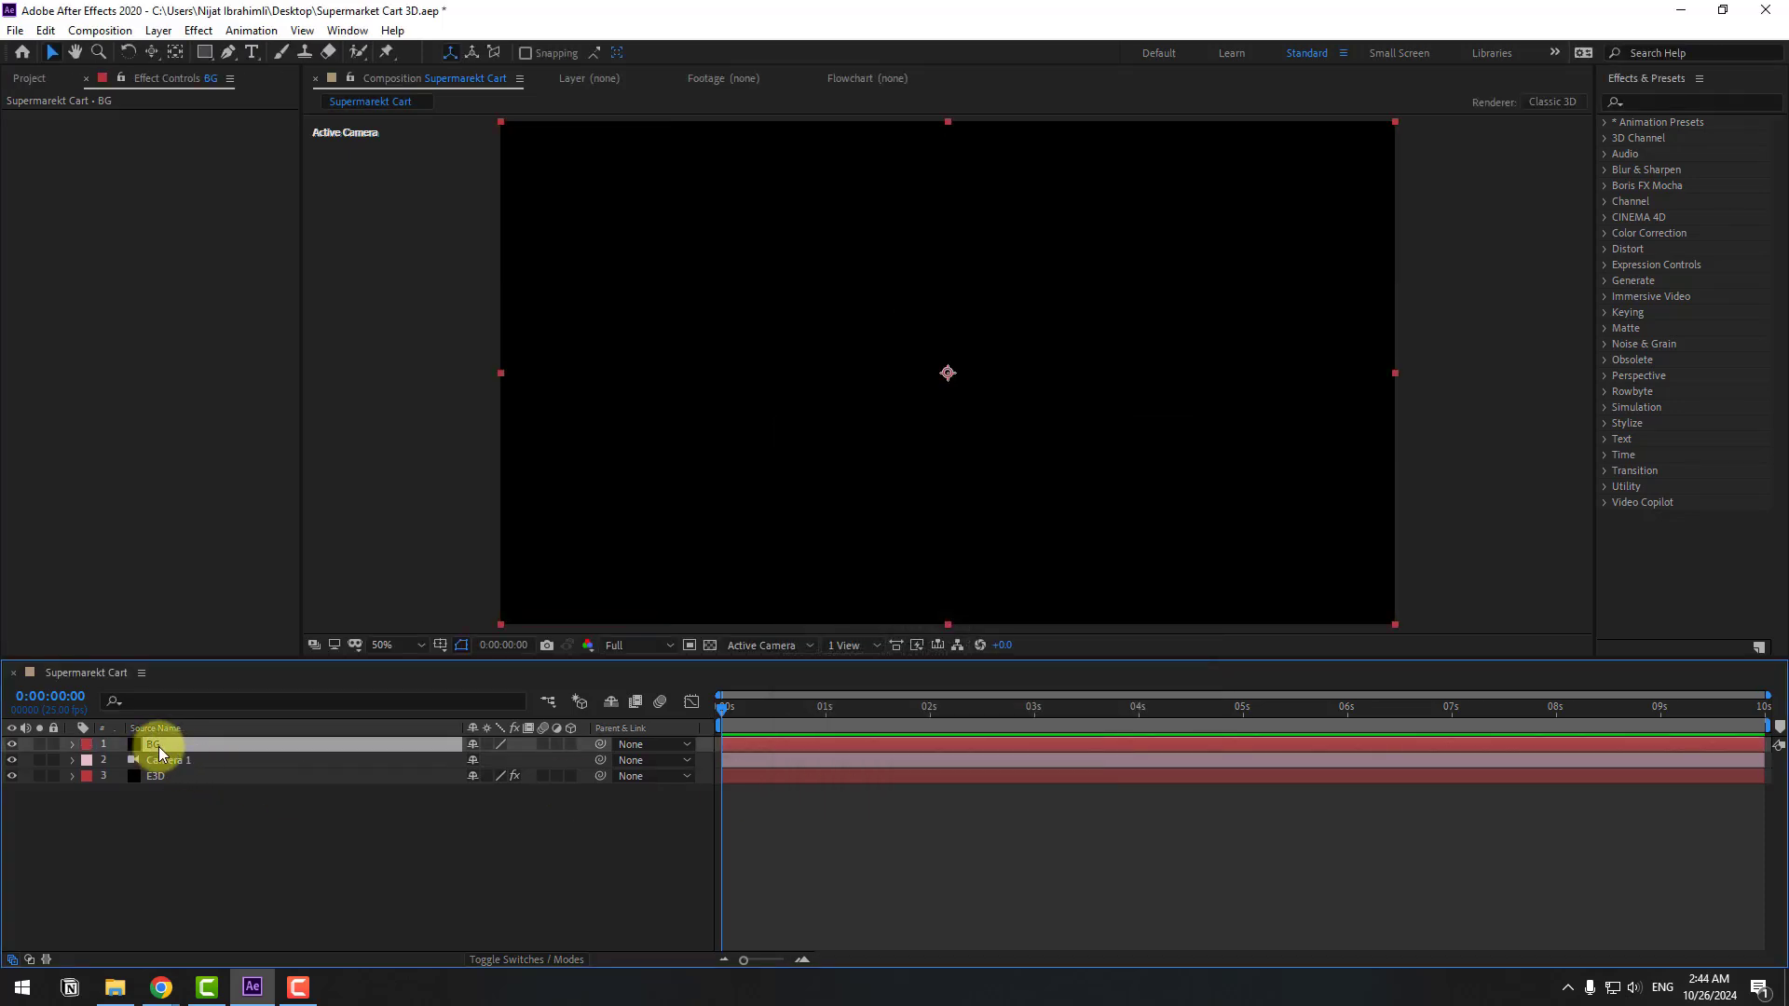
{"action": "left_click_drag", "start_coordinate": [158, 746], "coordinate": [175, 785]}
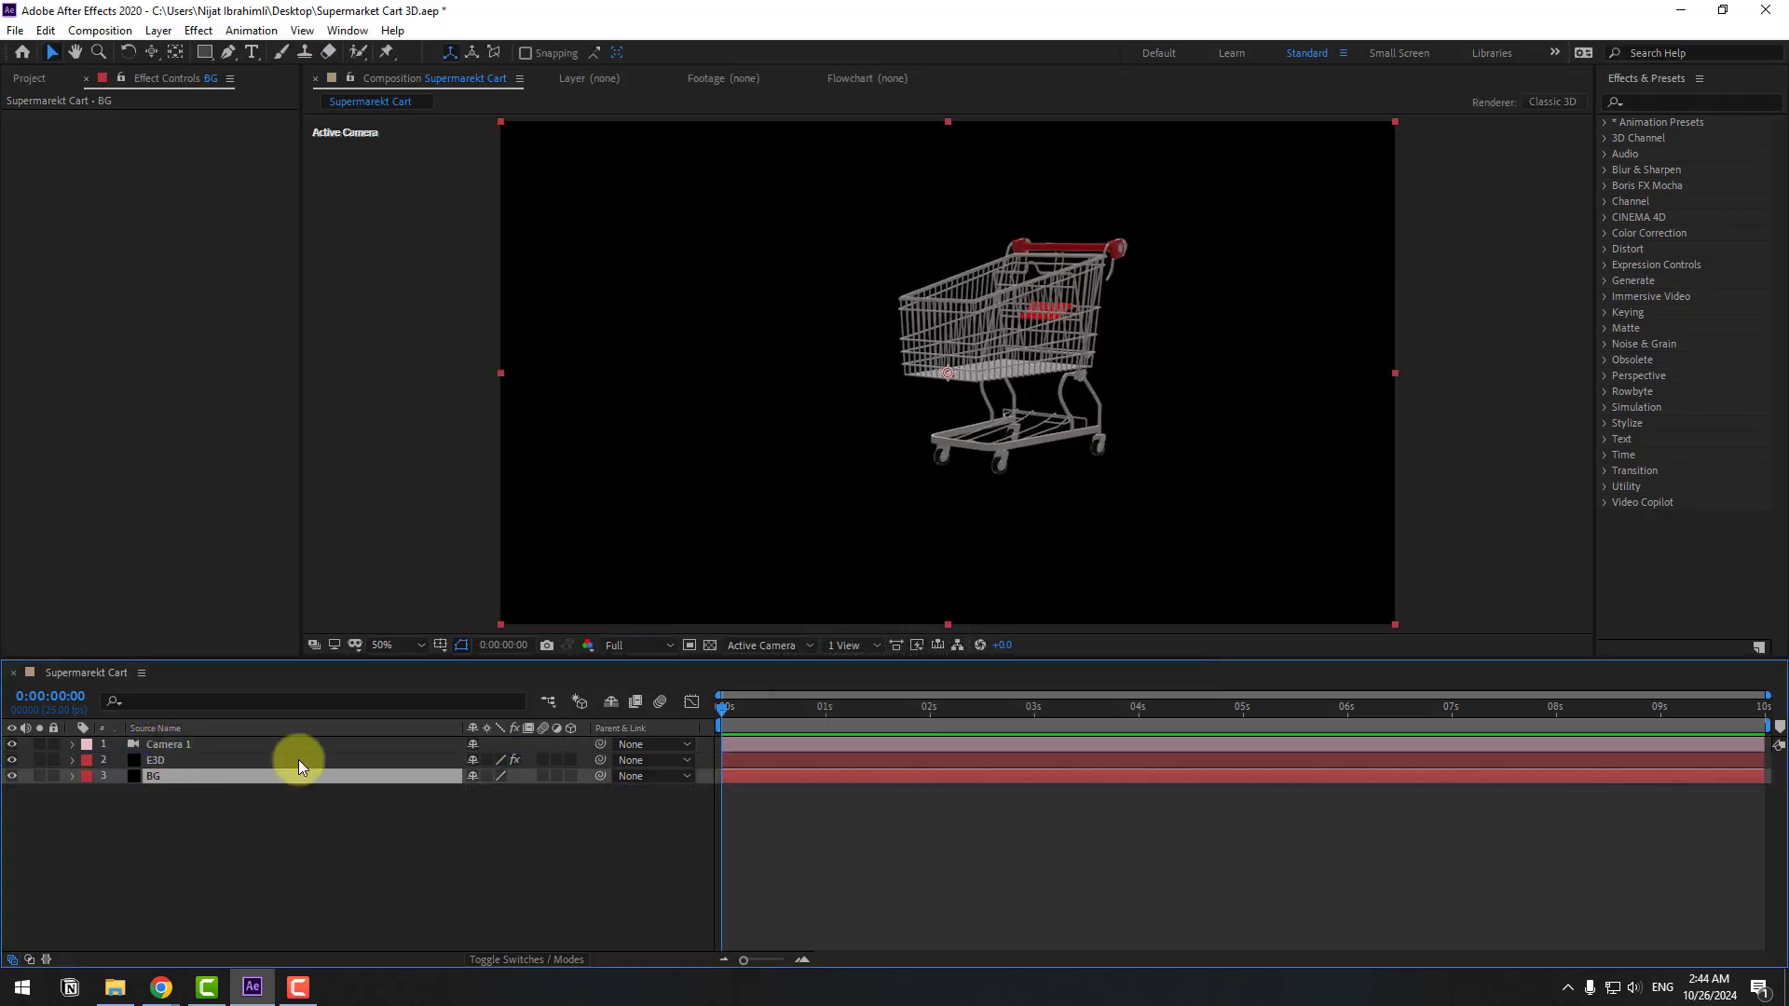
Step: Apply a white Fill effect to the BG layer and lock it
{"action": "left_click", "coordinate": [1645, 106]}
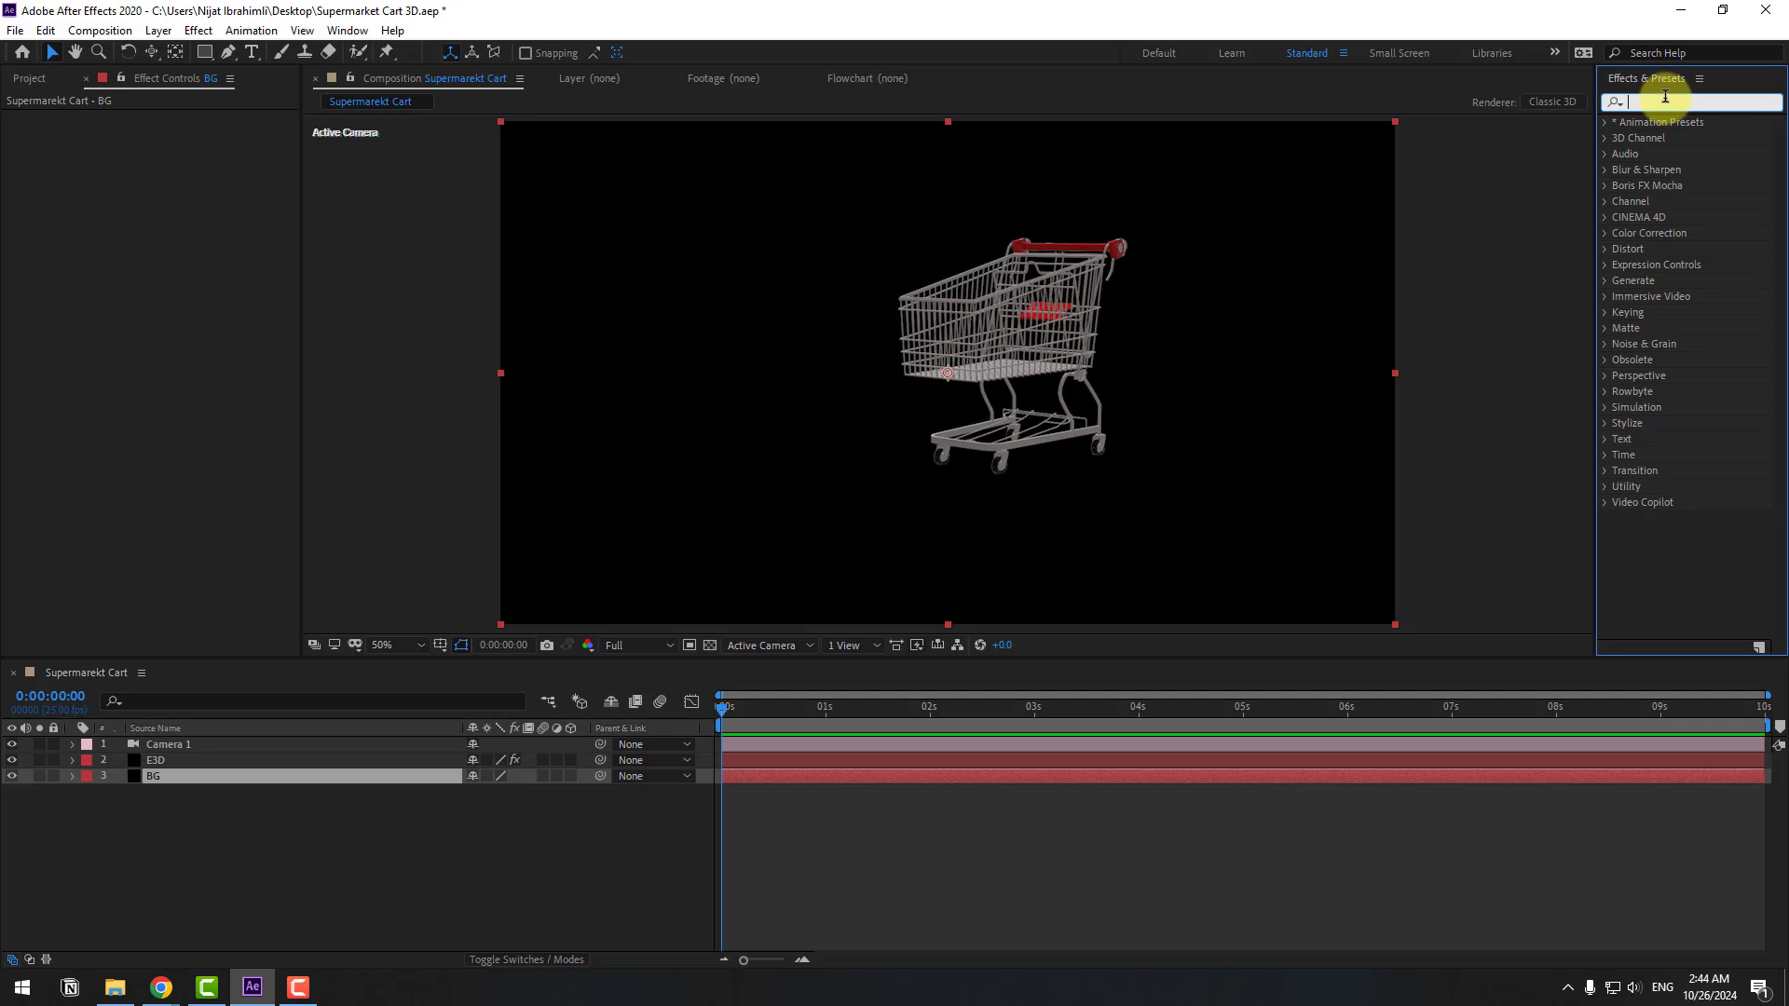
{"action": "type", "text": "fill"}
{"action": "left_click_drag", "start_coordinate": [1668, 218], "coordinate": [156, 778]}
{"action": "left_click", "coordinate": [173, 165]}
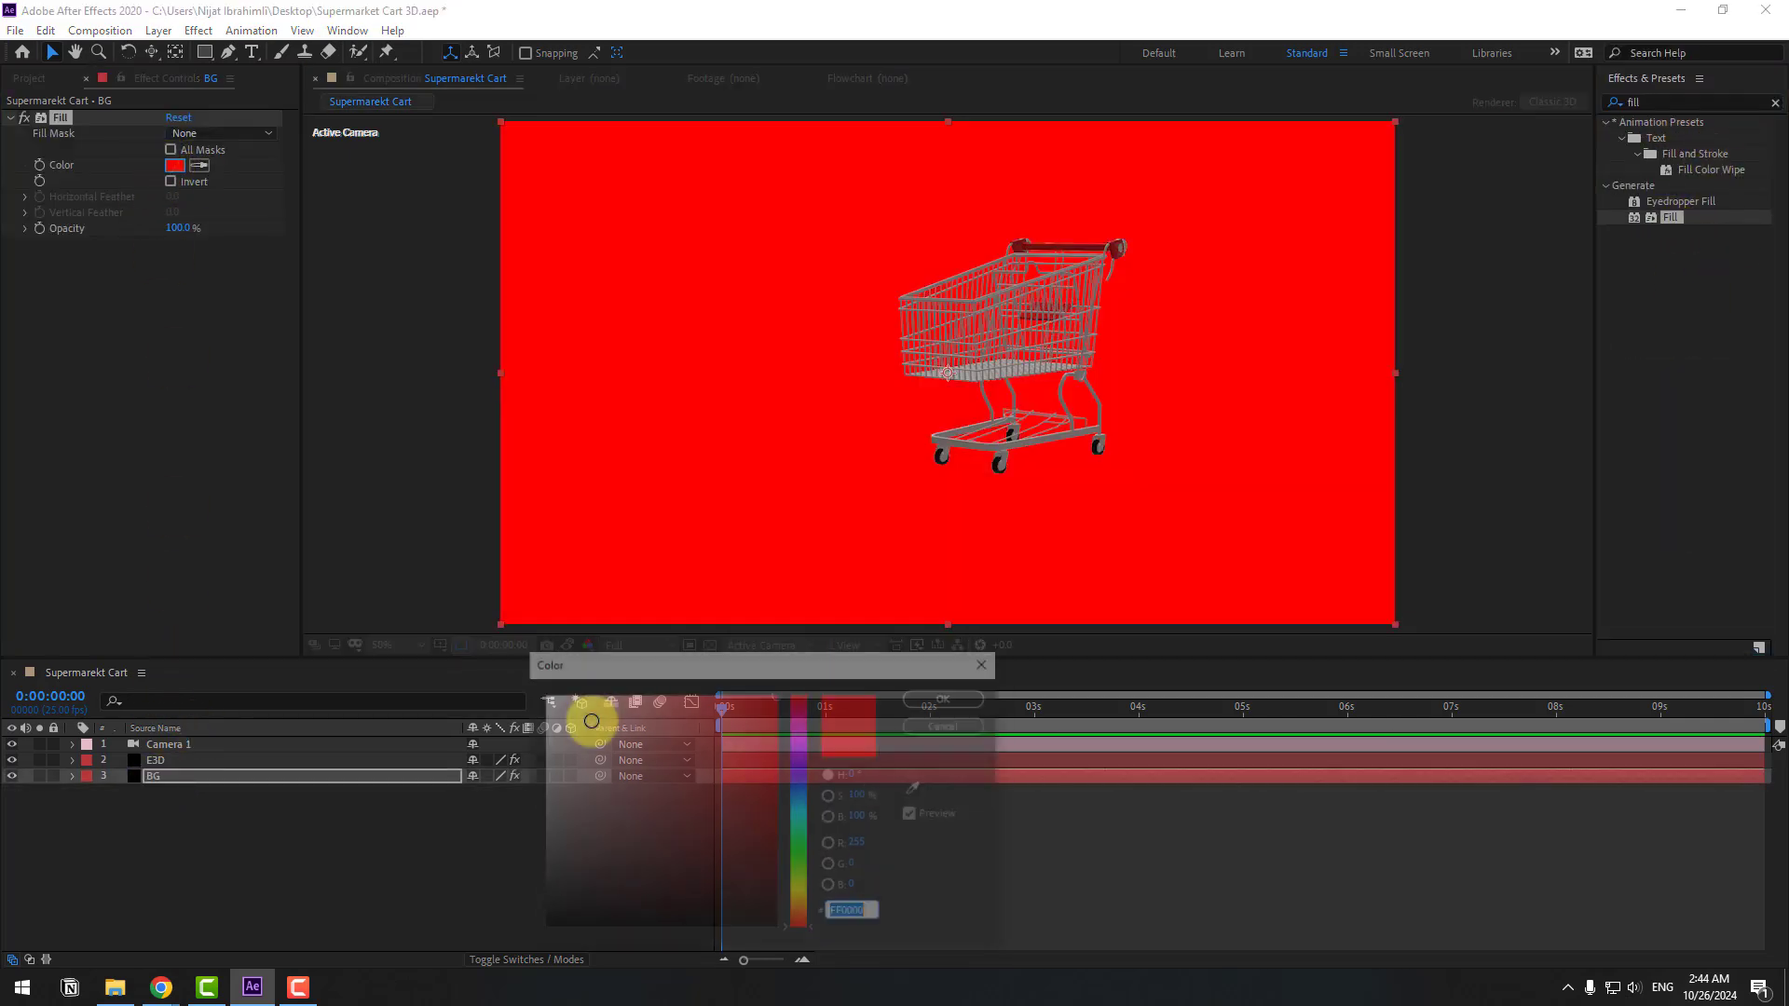
{"action": "left_click_drag", "start_coordinate": [583, 747], "coordinate": [455, 679]}
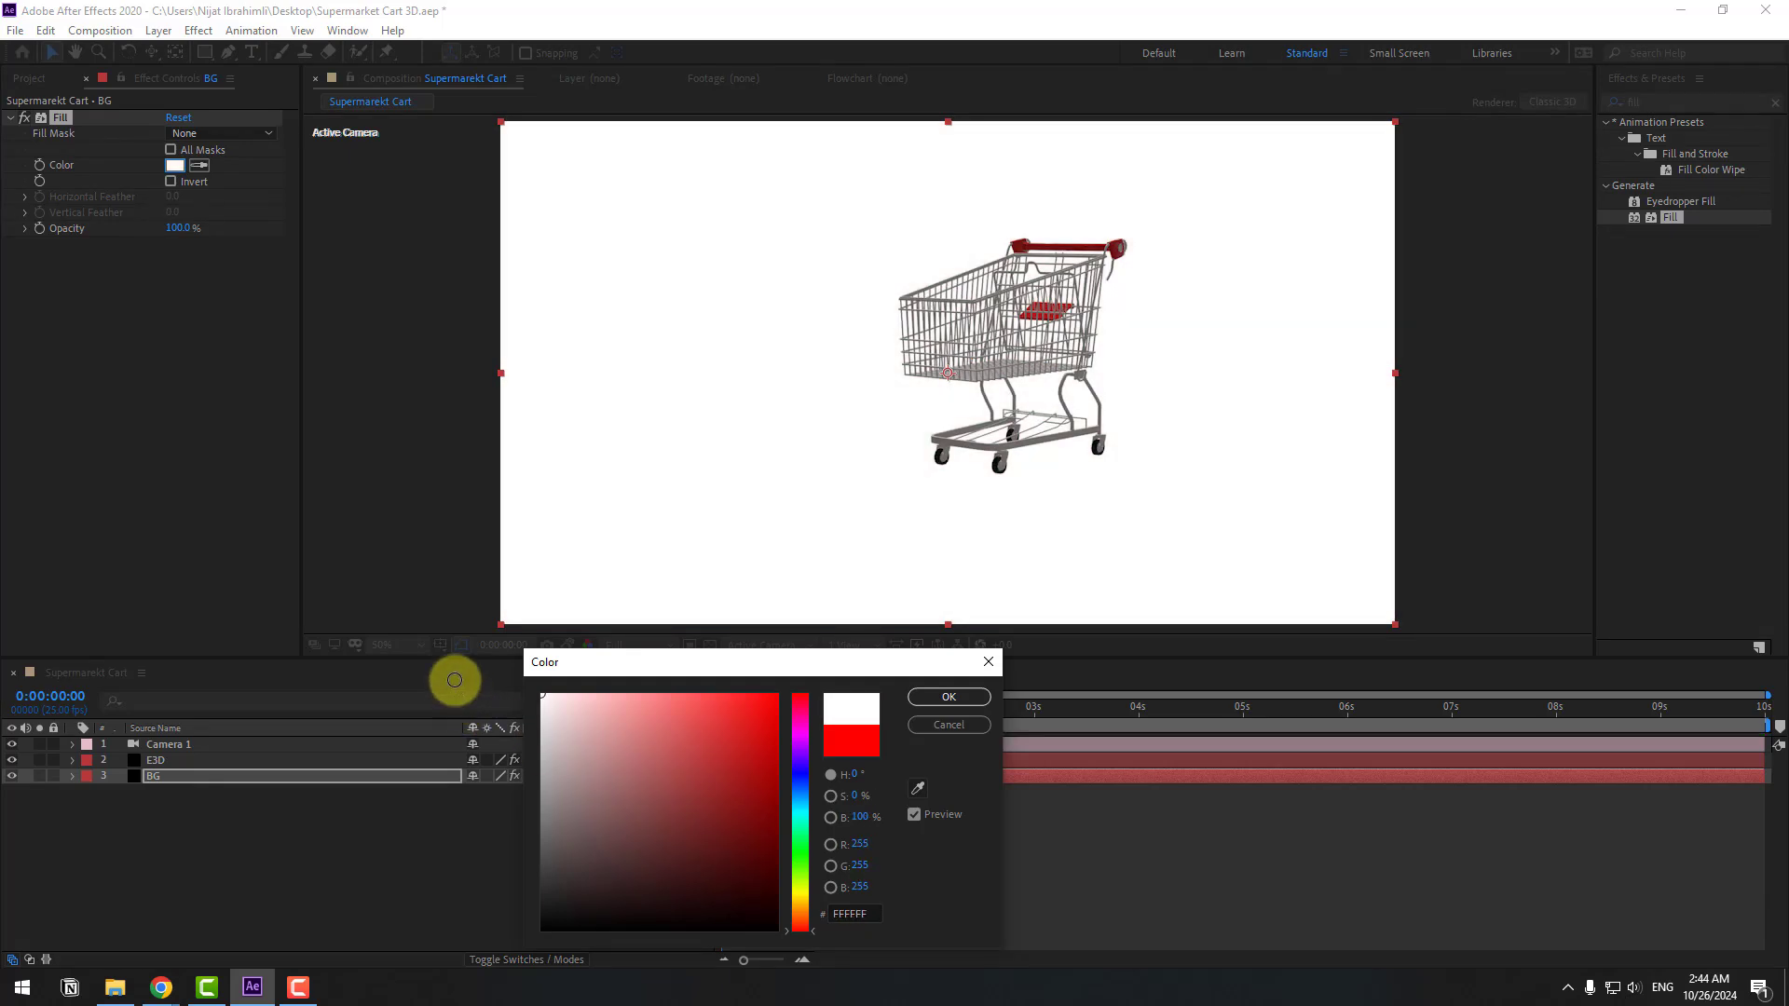
{"action": "left_click", "coordinate": [928, 696]}
{"action": "left_click", "coordinate": [54, 777]}
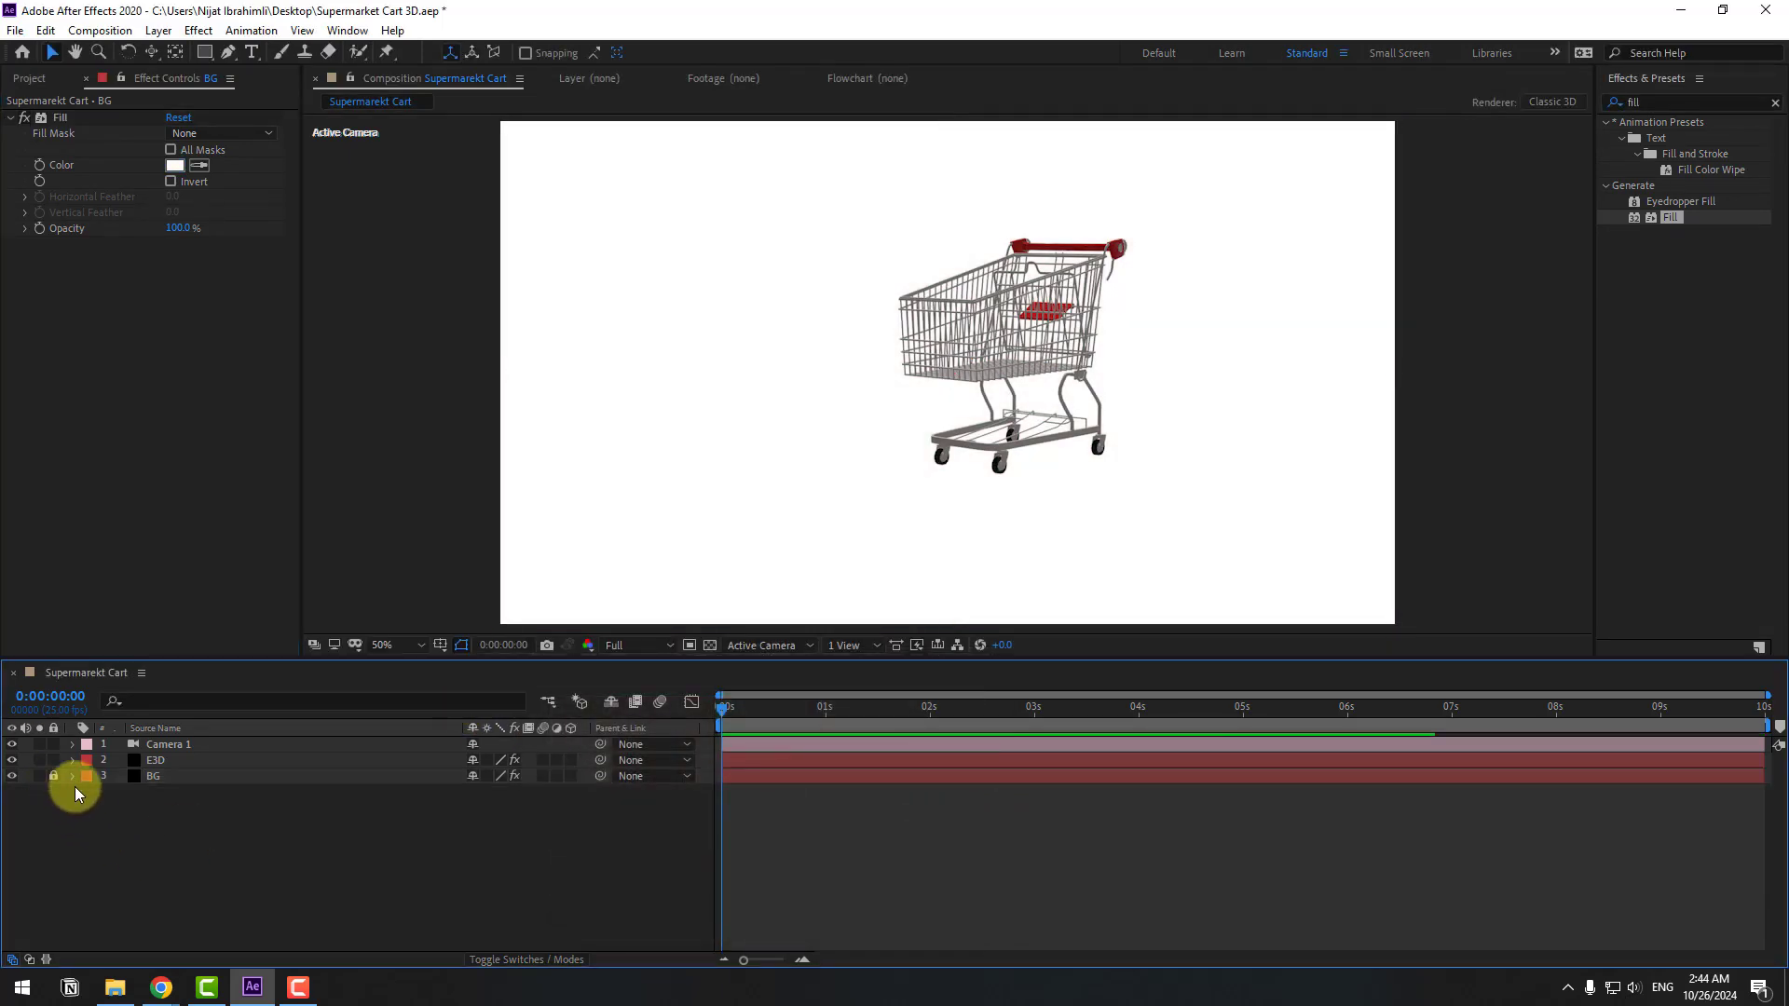
{"action": "left_click", "coordinate": [160, 763]}
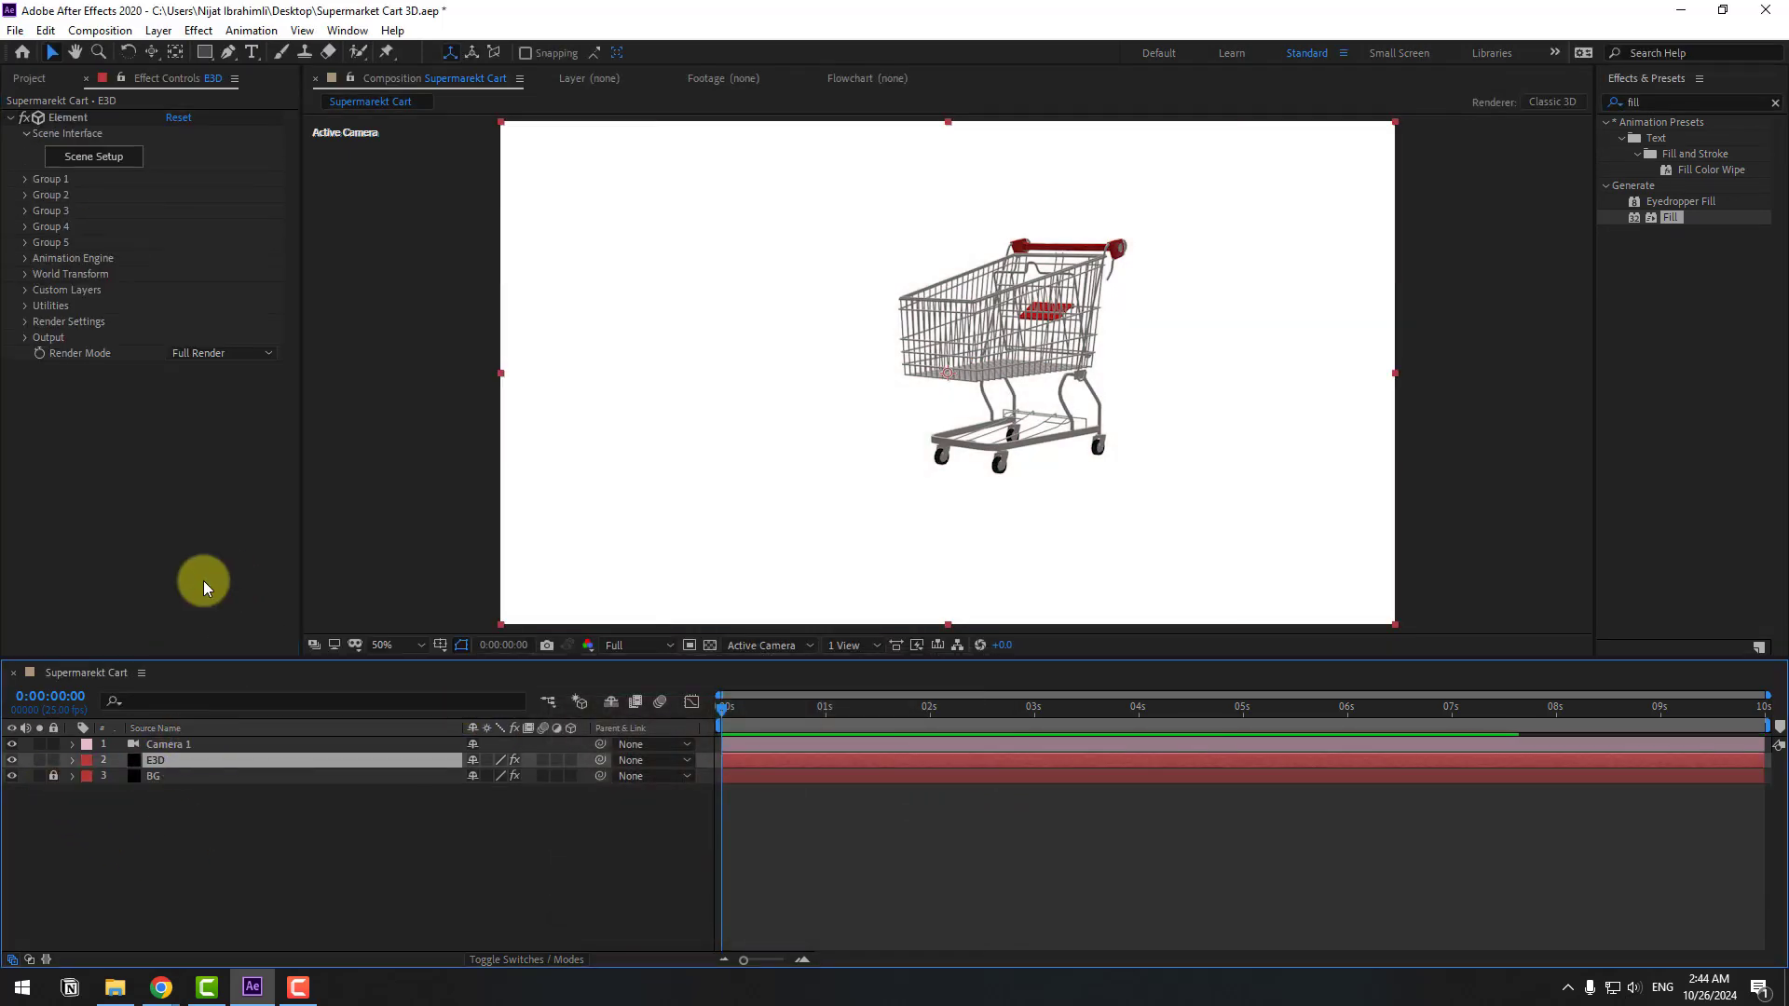
Step: Set Element's Add Lighting option to the Stylized preset
{"action": "left_click", "coordinate": [26, 328]}
{"action": "left_click", "coordinate": [26, 322]}
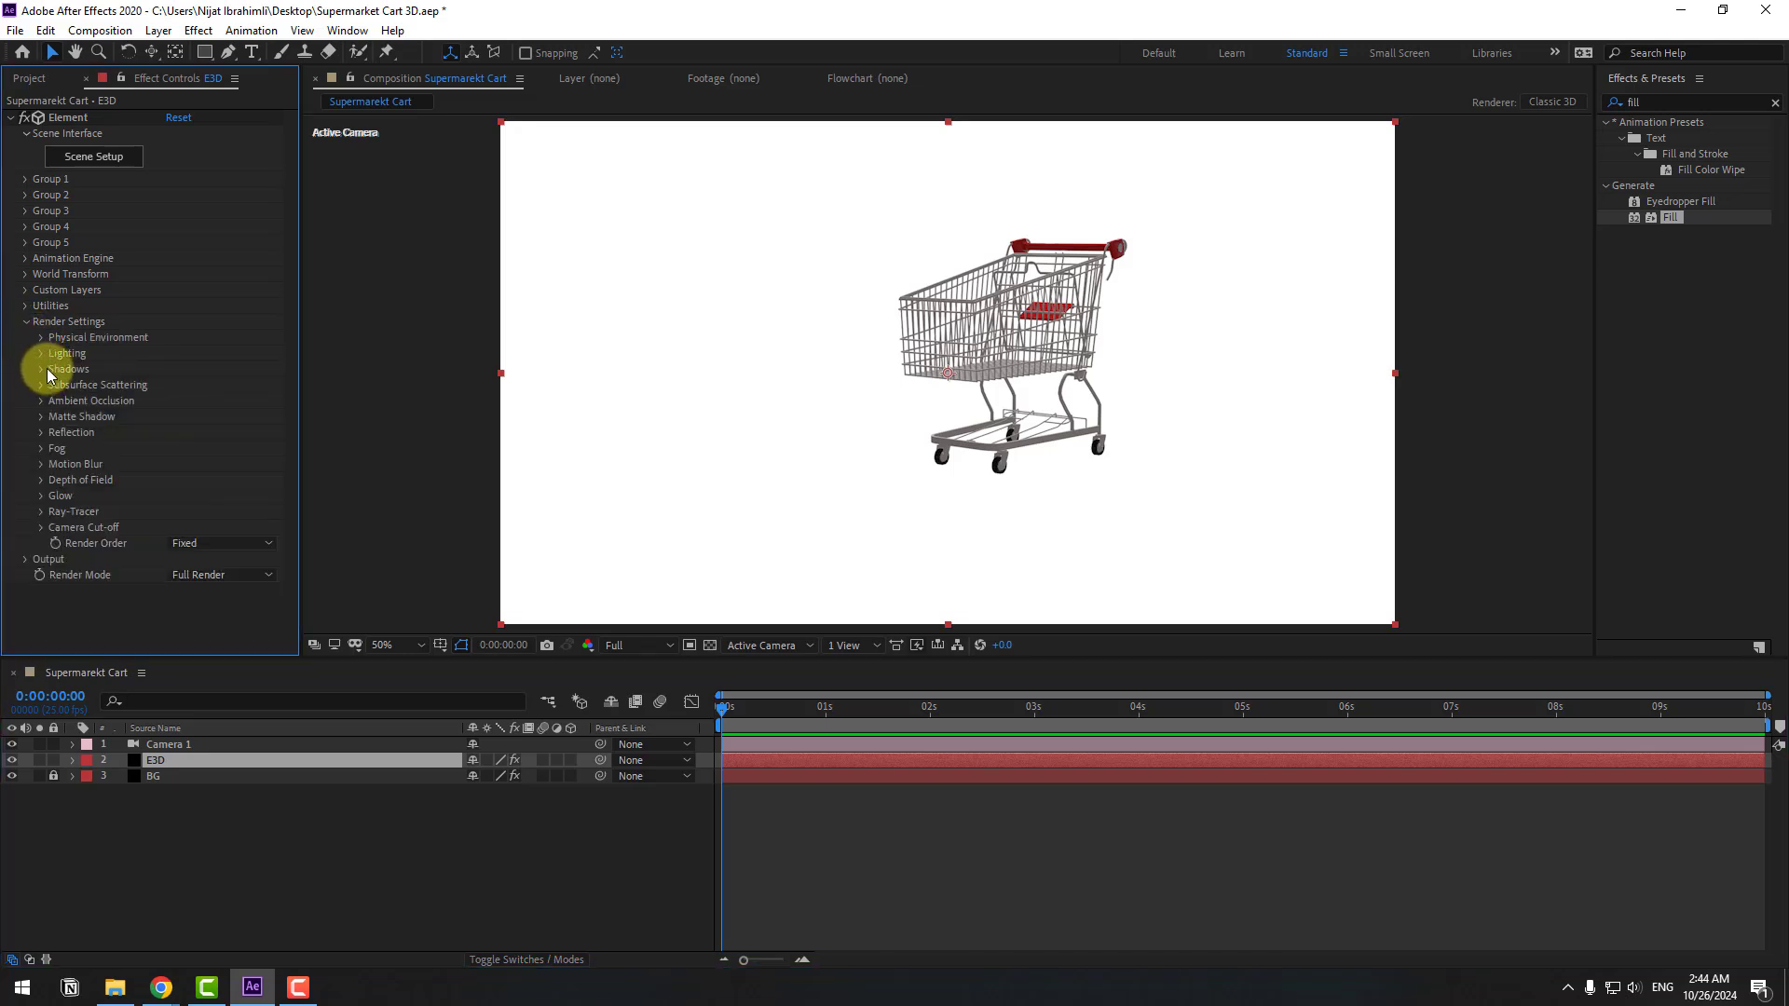
{"action": "left_click", "coordinate": [41, 354]}
{"action": "left_click", "coordinate": [187, 401]}
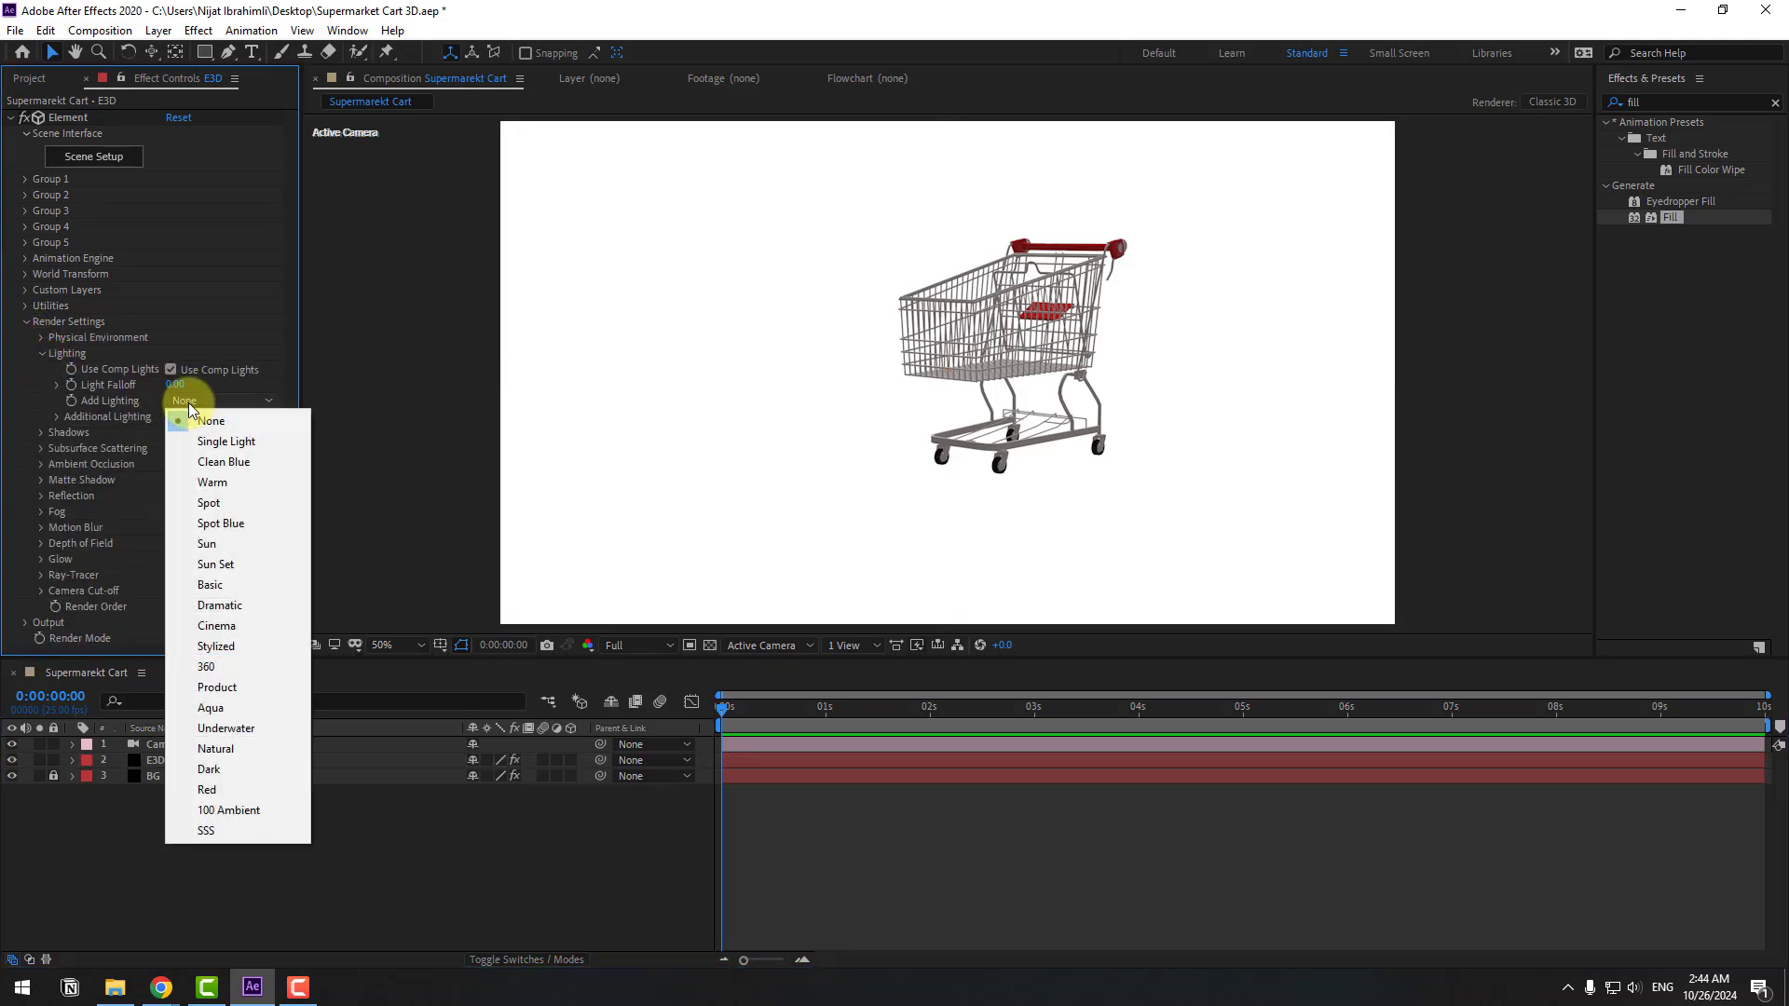
{"action": "left_click", "coordinate": [216, 646]}
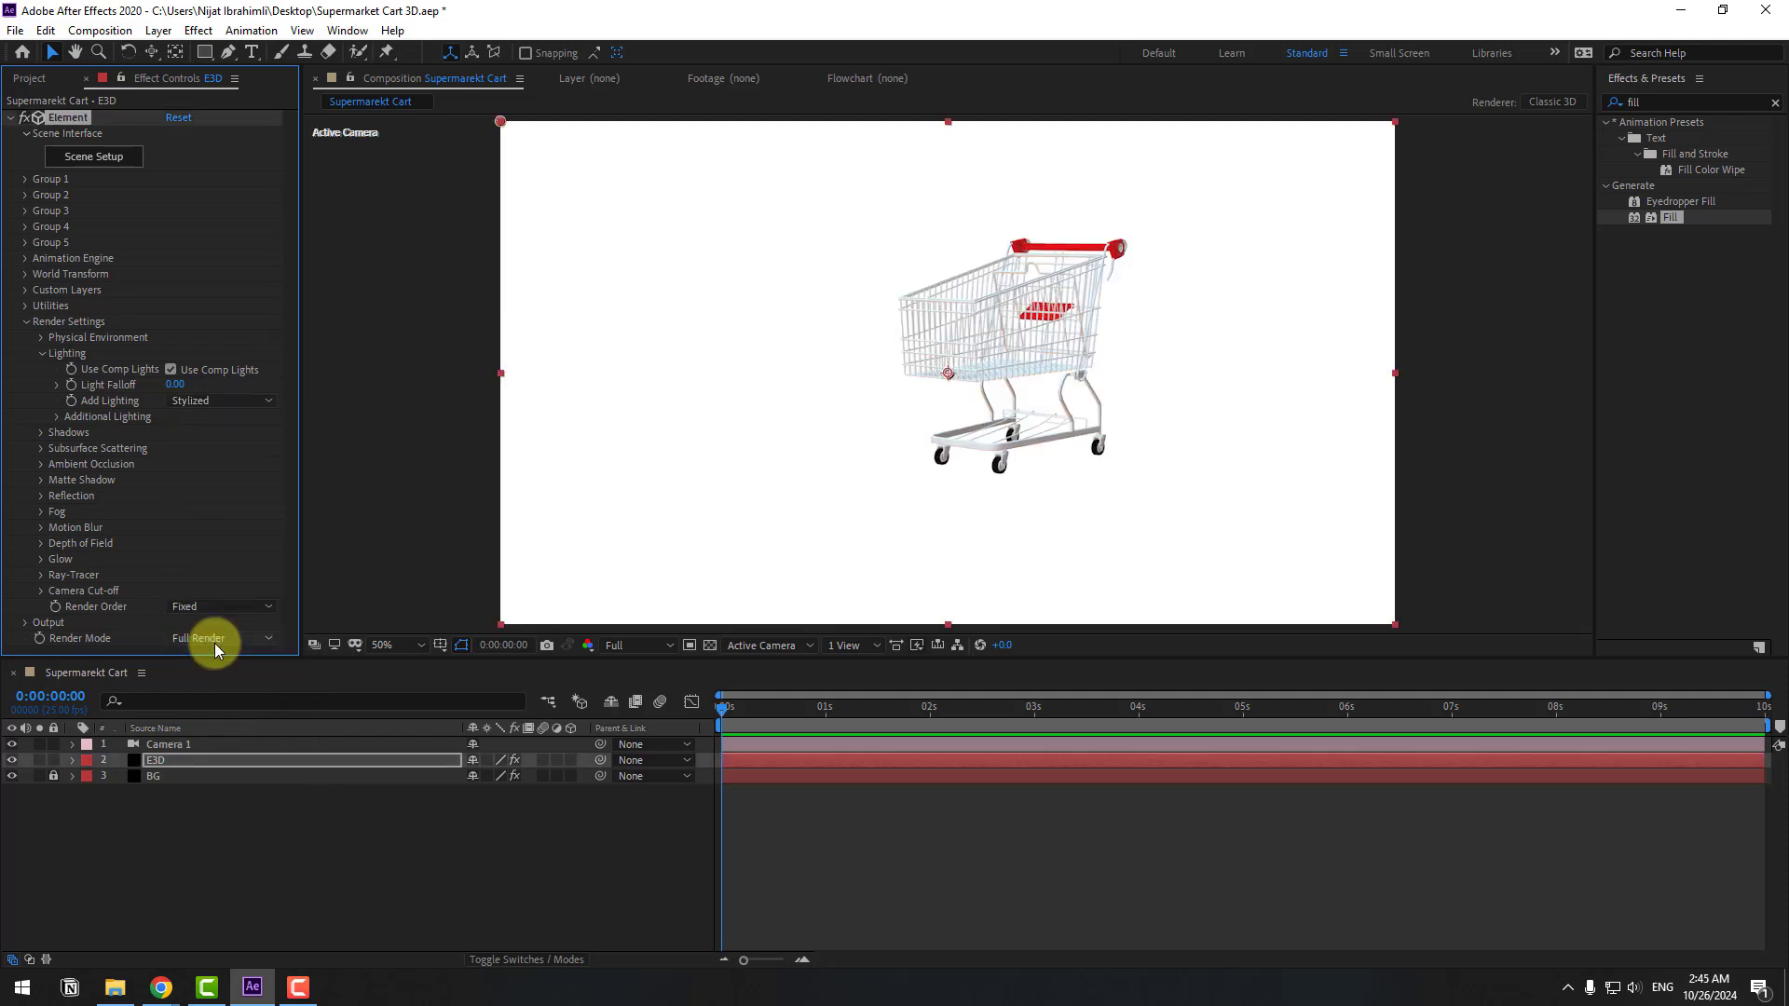
{"action": "left_click", "coordinate": [42, 354]}
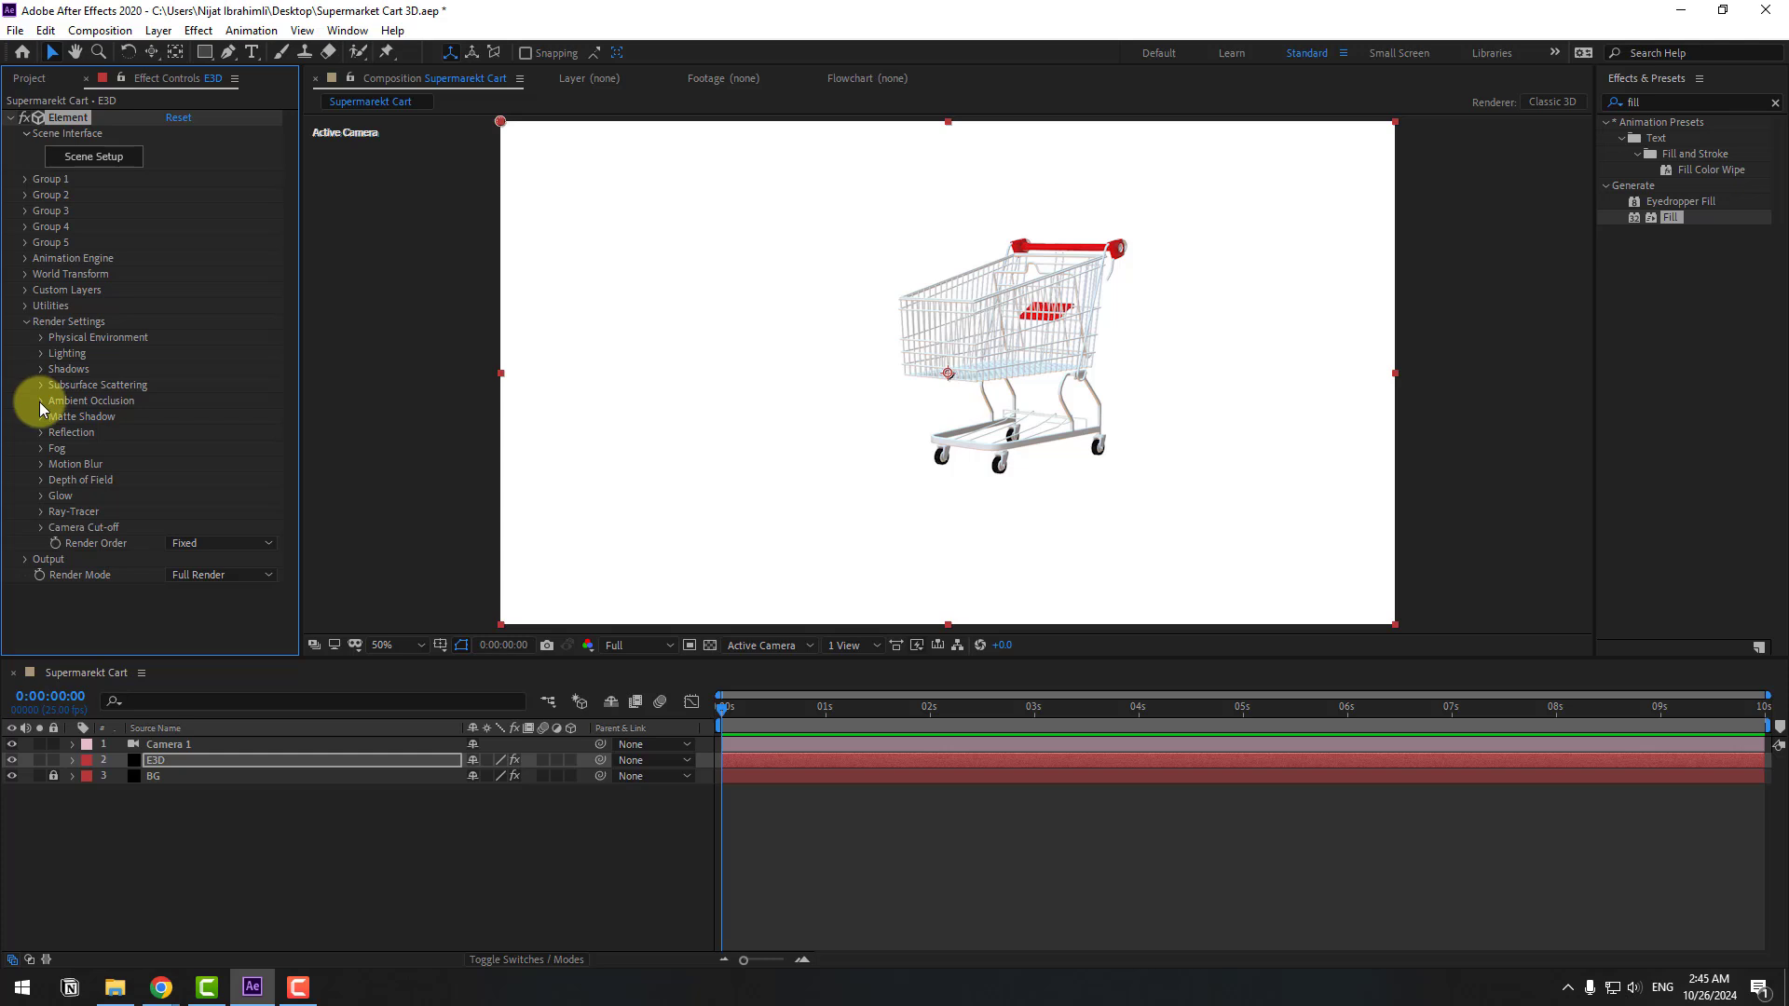
Step: Enable ambient occlusion with SSAO intensity 10, gamma 3.45, contrast 0.53; shift the cart right
{"action": "left_click", "coordinate": [41, 402]}
{"action": "left_click", "coordinate": [170, 417]}
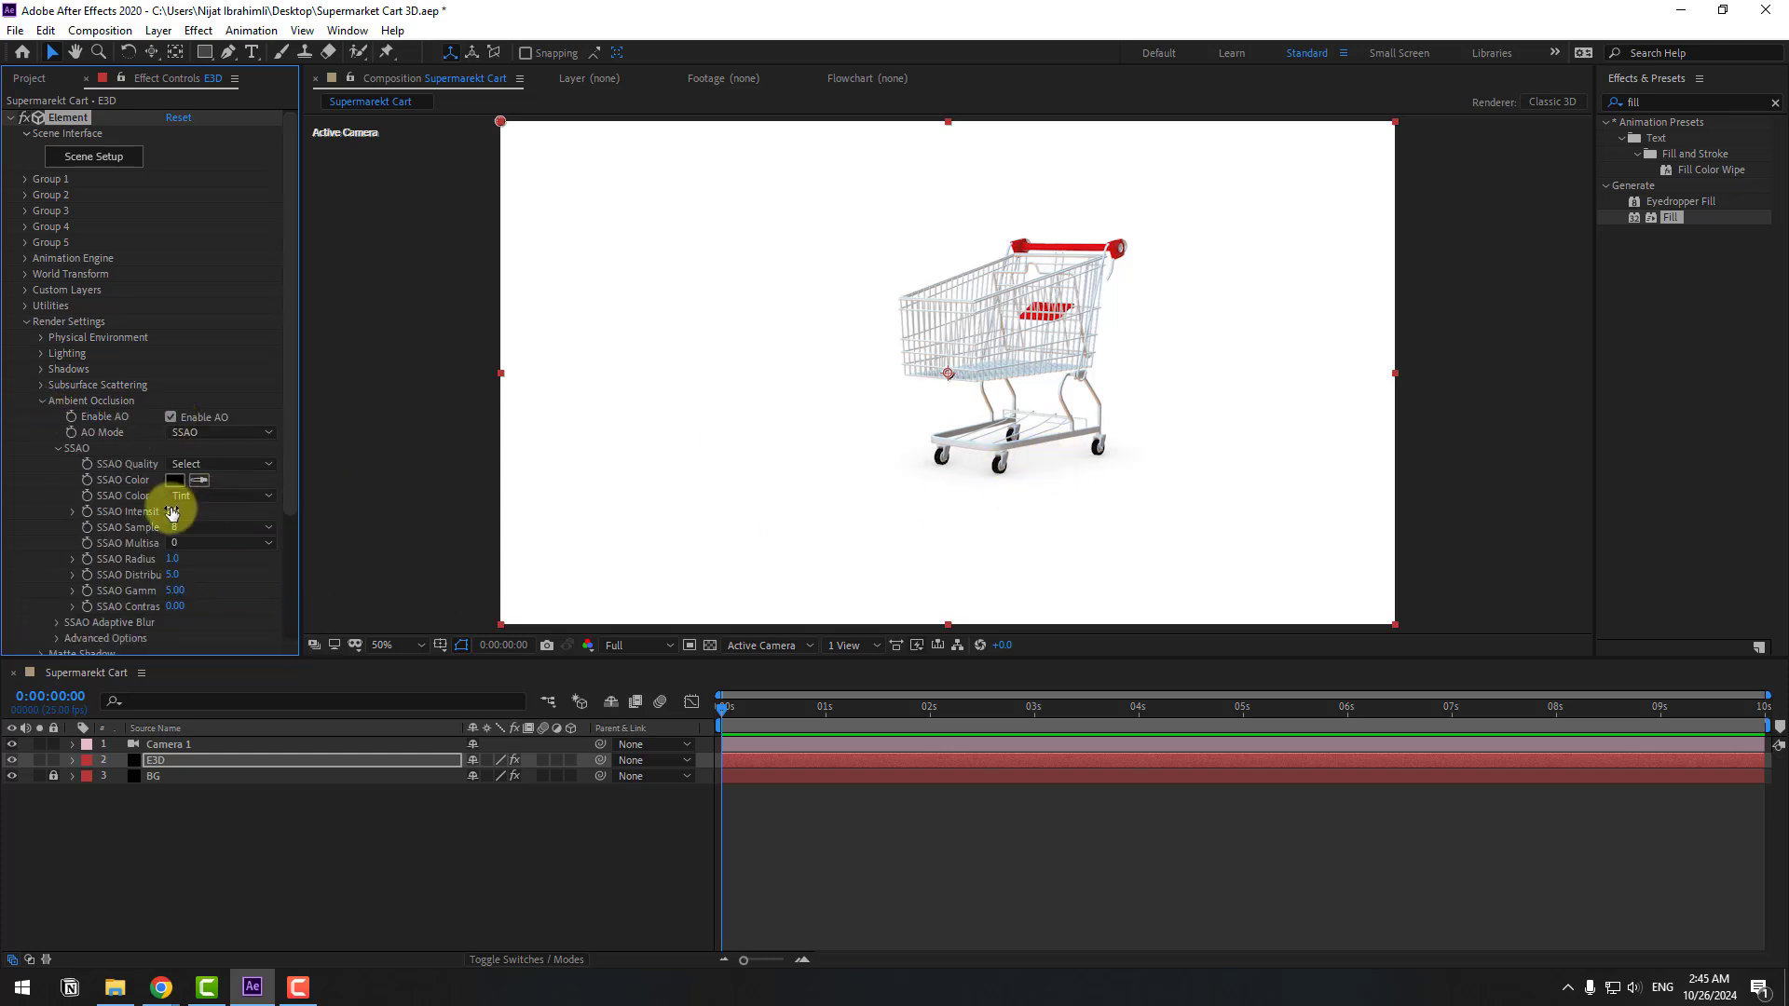
{"action": "key", "text": "Return"}
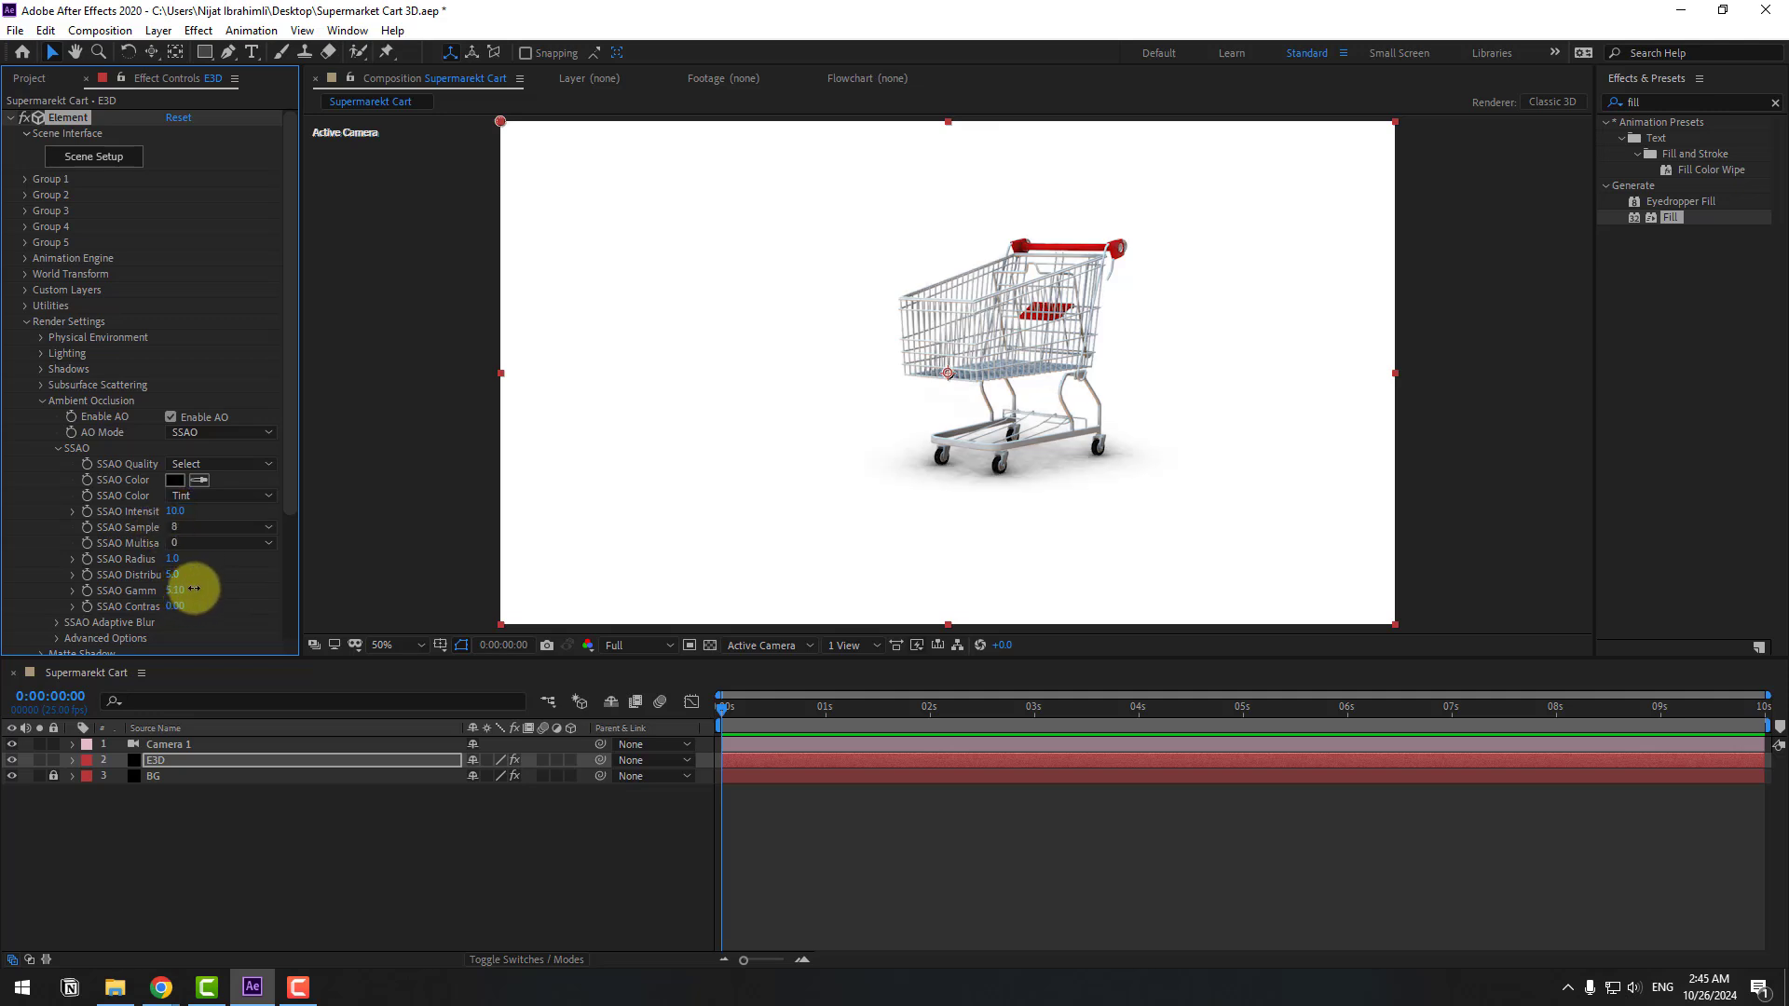
{"action": "left_click_drag", "start_coordinate": [194, 588], "coordinate": [30, 611]}
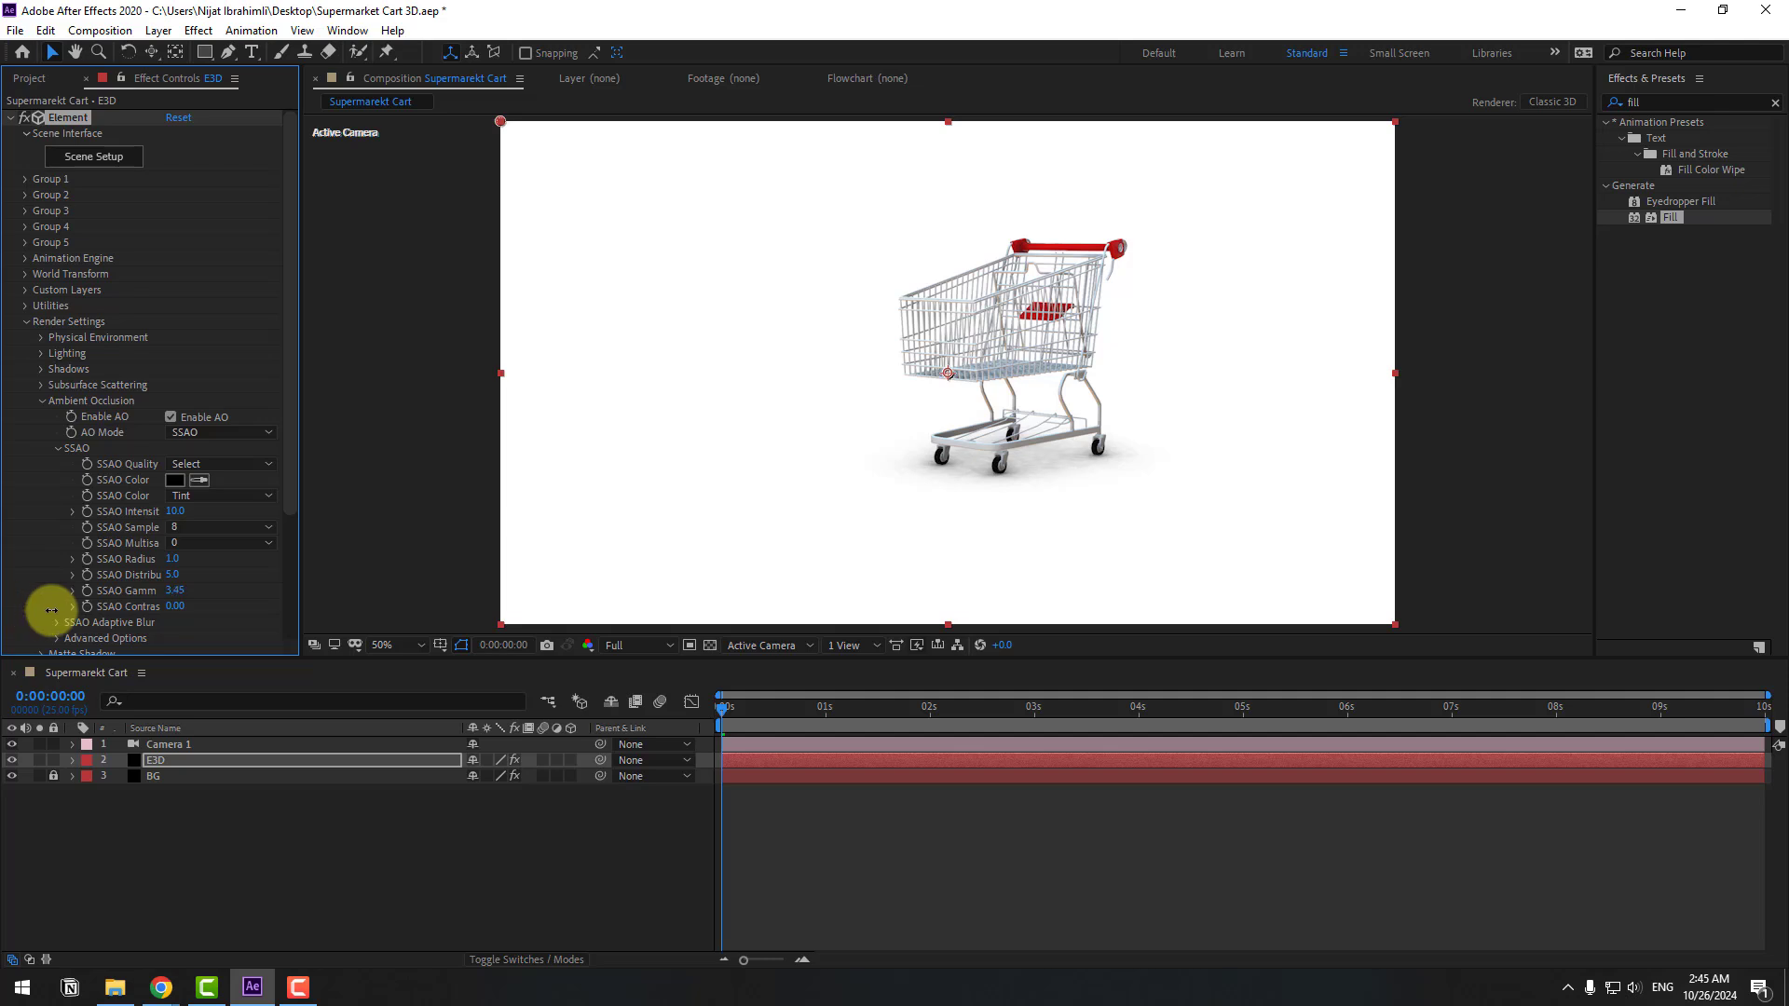
{"action": "left_click_drag", "start_coordinate": [175, 607], "coordinate": [112, 559]}
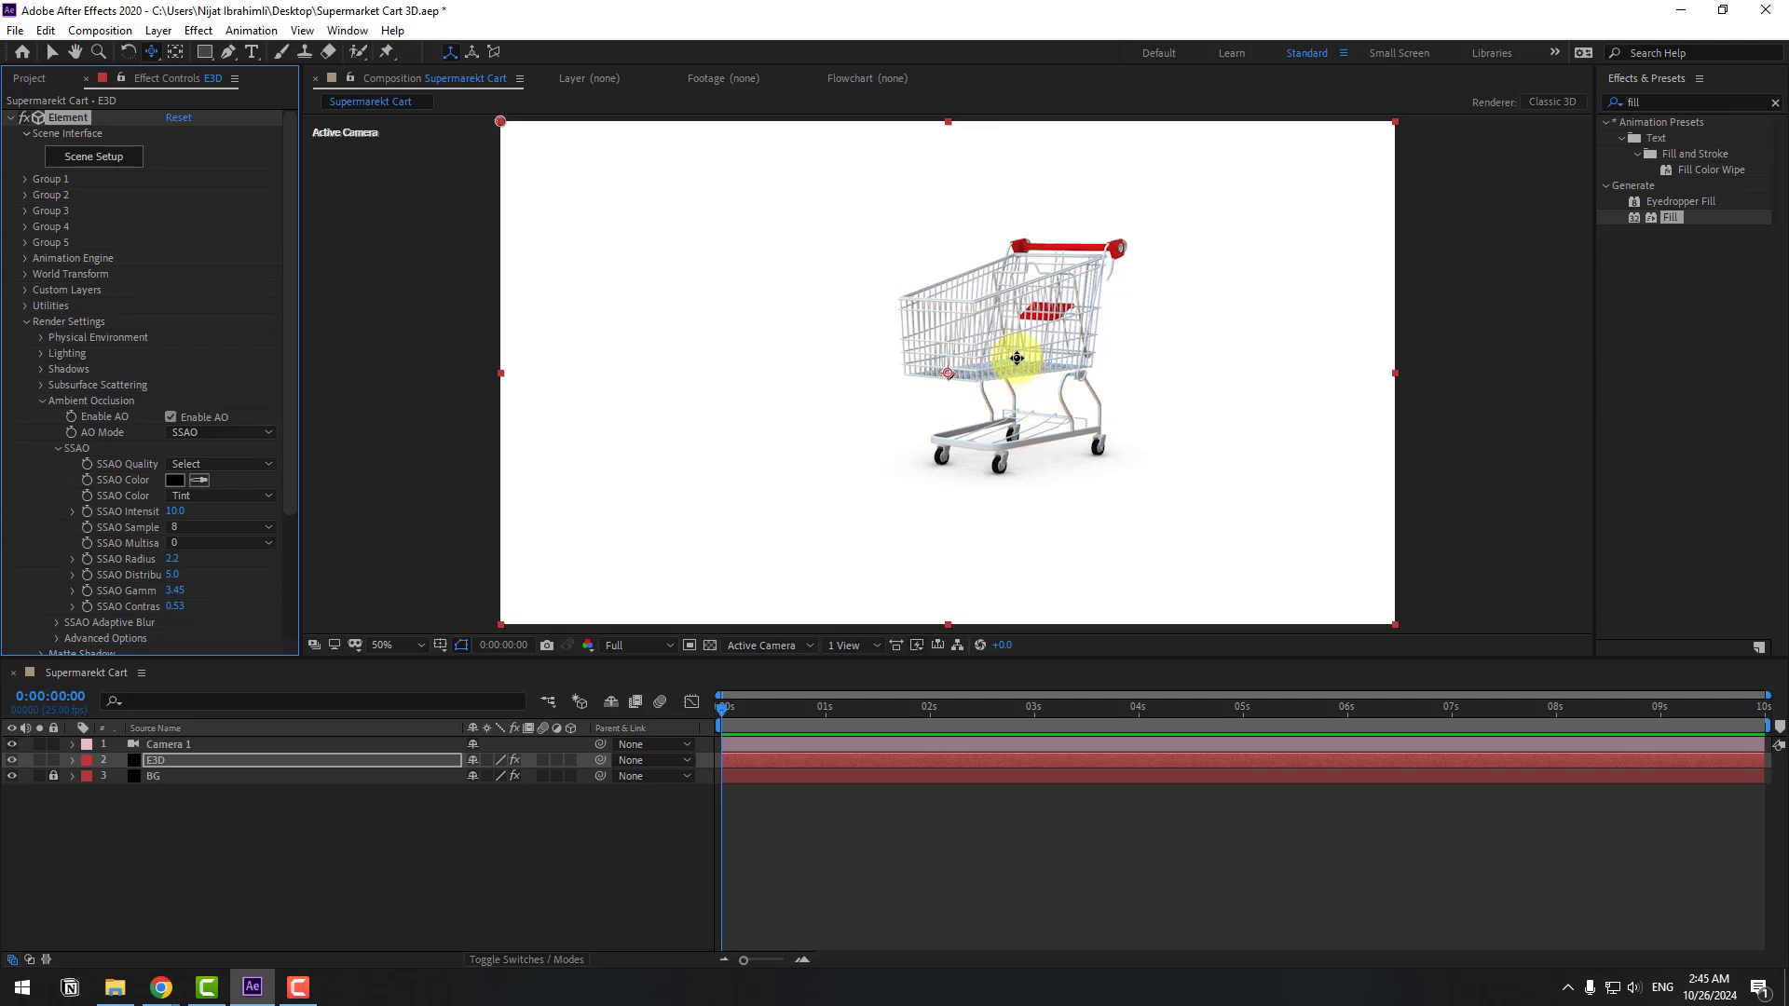
{"action": "left_click_drag", "start_coordinate": [1017, 358], "coordinate": [1086, 376]}
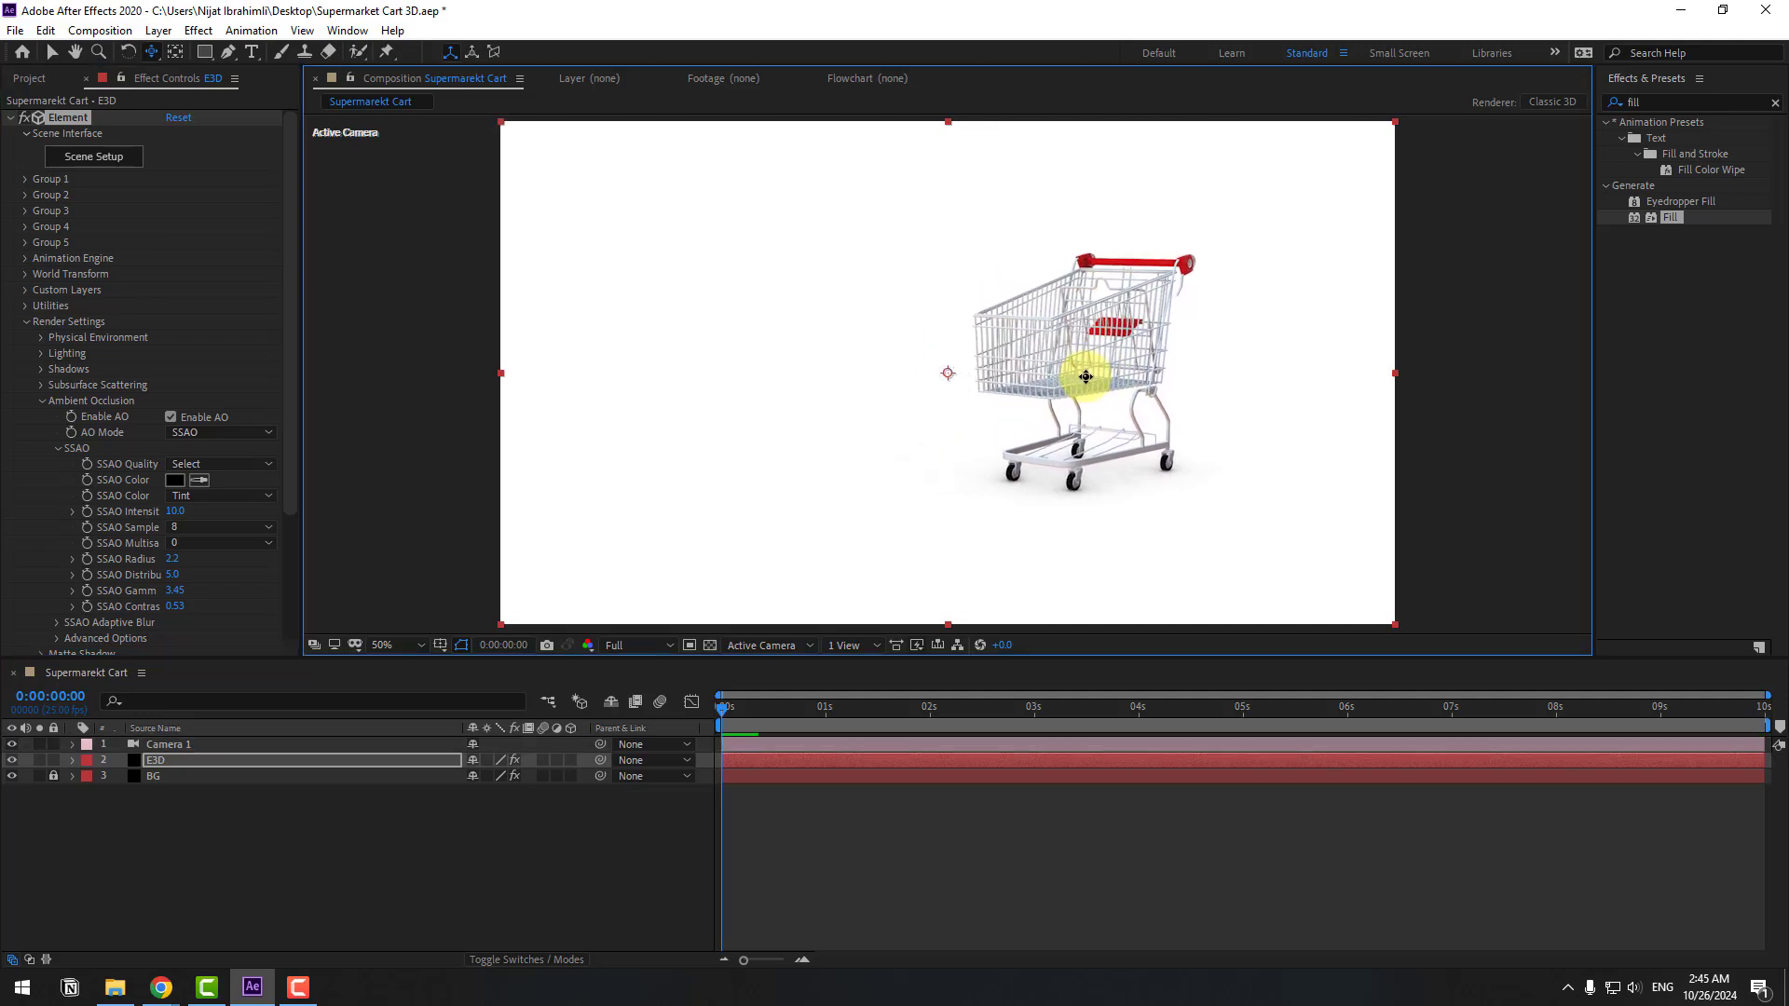
{"action": "left_click", "coordinate": [255, 832]}
Step: Create a Group 1 Null from Element's Group Utilities
{"action": "key", "text": "v"}
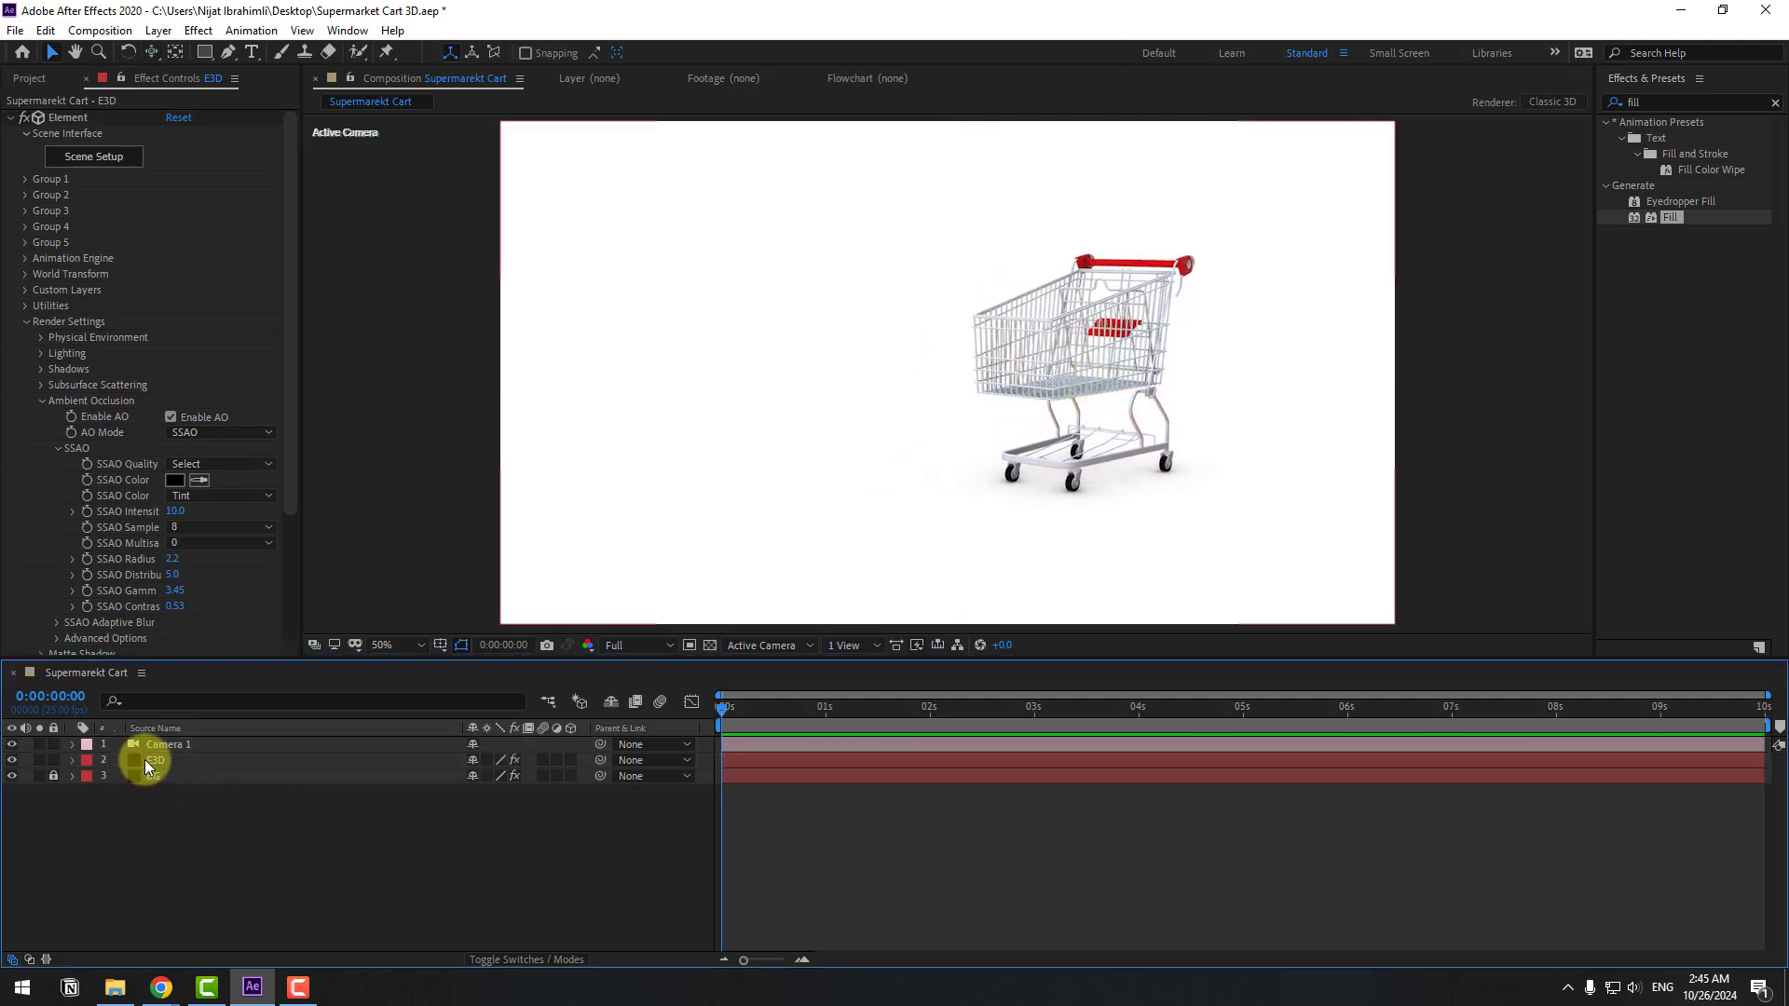
{"action": "left_click", "coordinate": [149, 760]}
{"action": "left_click", "coordinate": [25, 322]}
{"action": "left_click", "coordinate": [25, 179]}
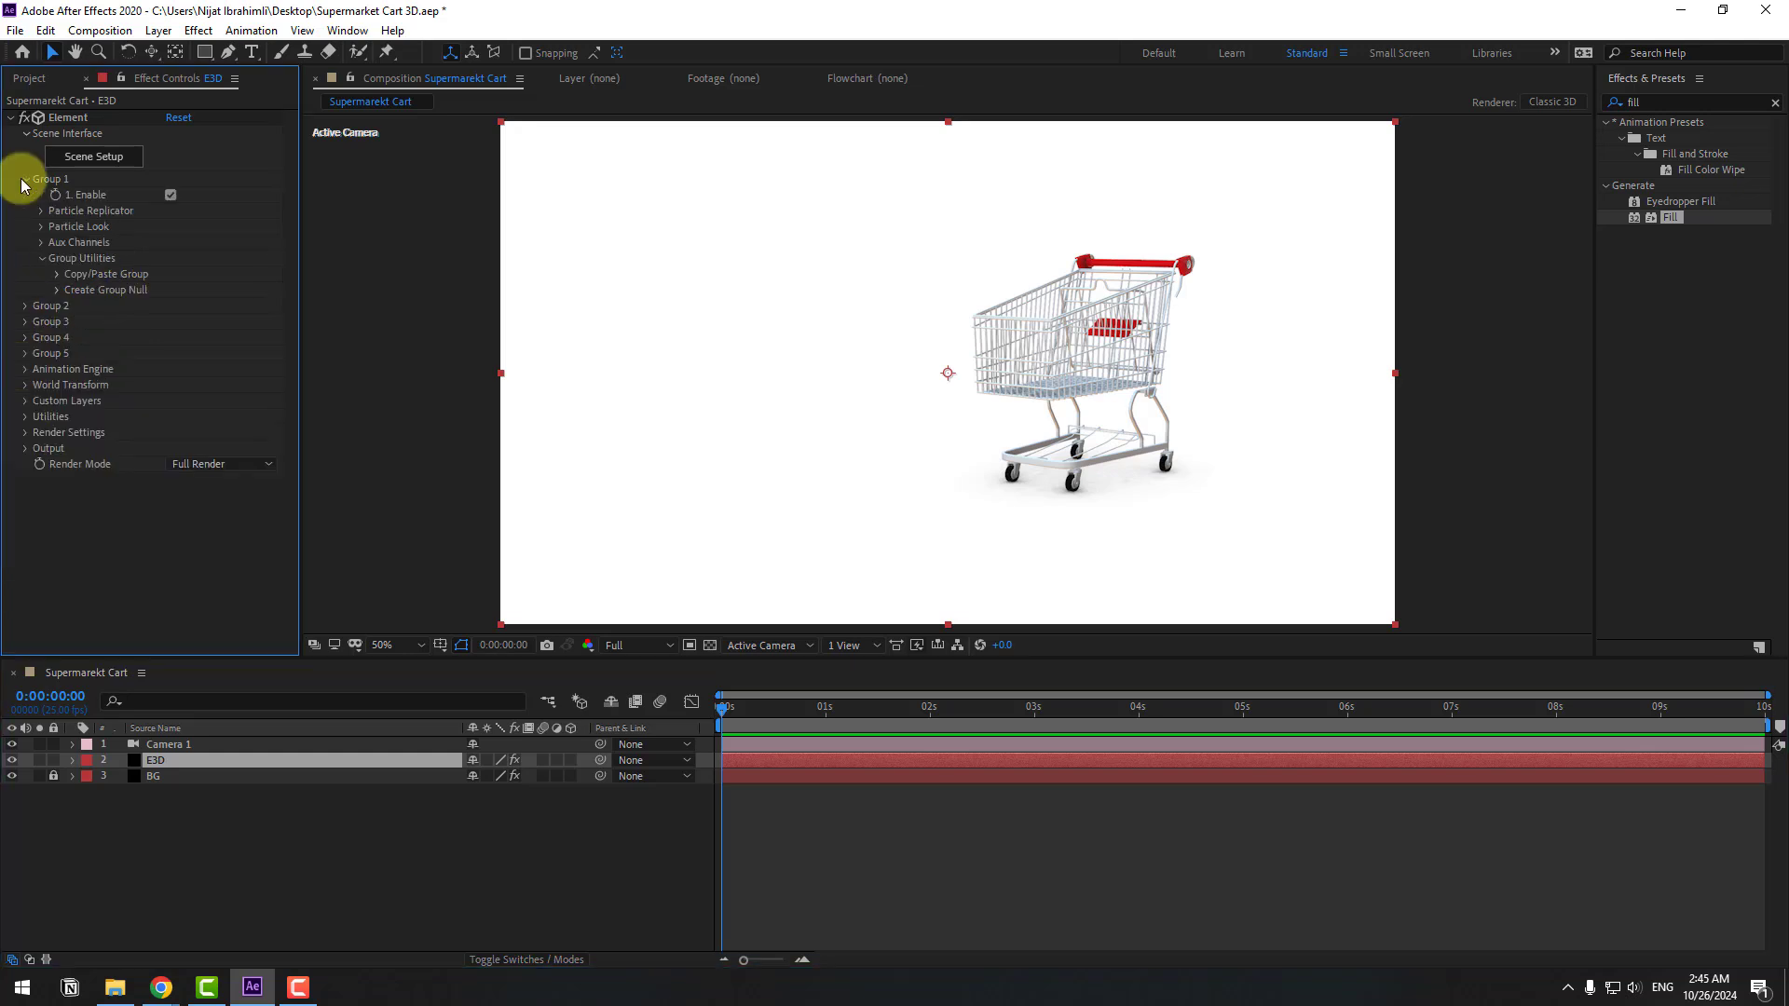
{"action": "left_click", "coordinate": [56, 290]}
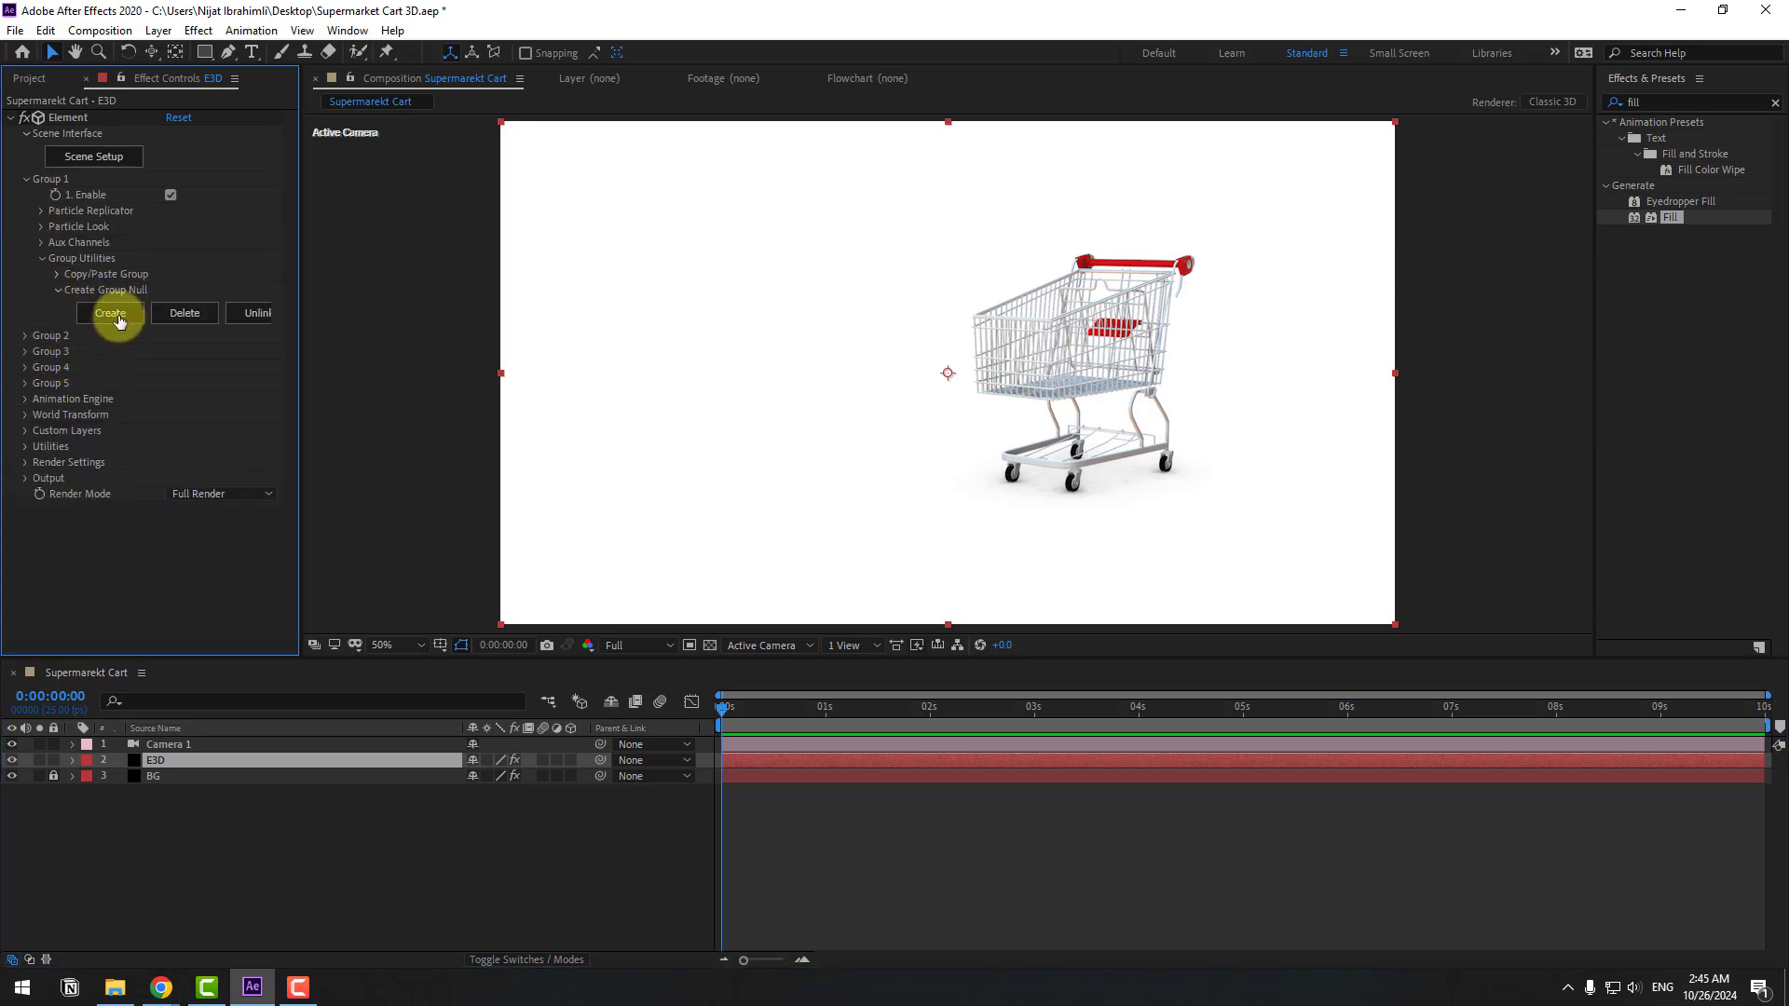
{"action": "left_click", "coordinate": [112, 315]}
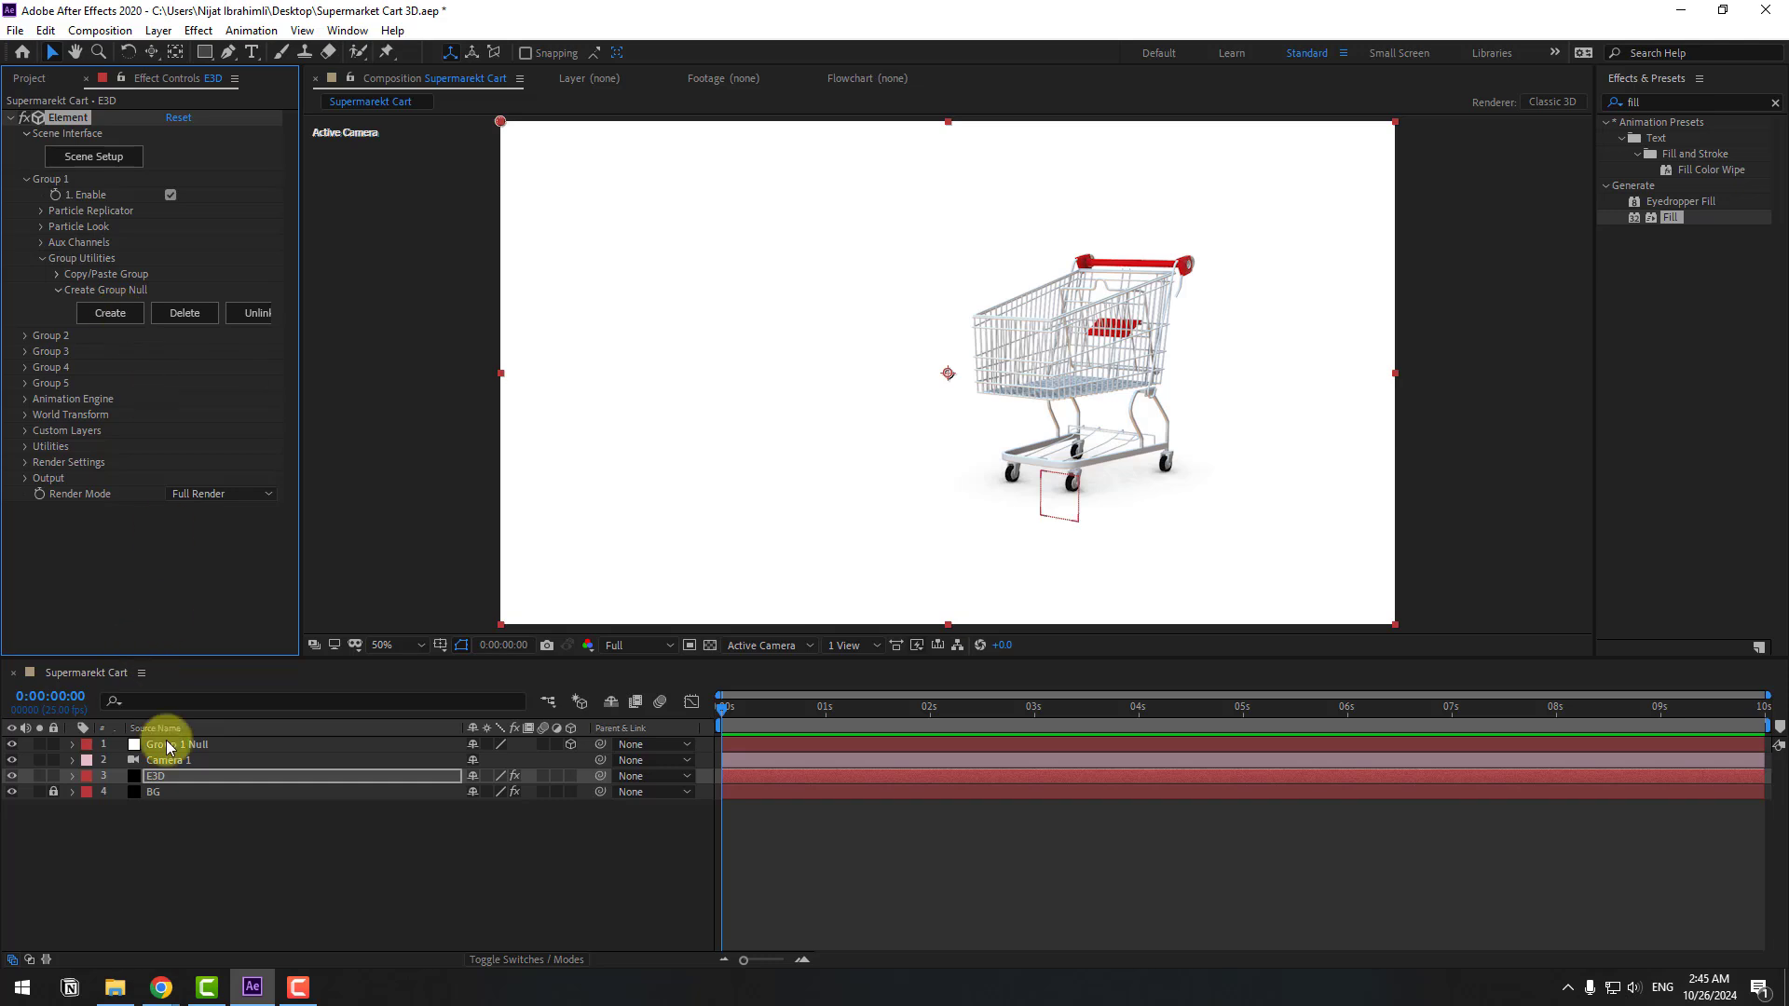
Step: Keyframe the null's Position so the cart slides from off-screen to 632, 540, 420 at 2 s
{"action": "left_click", "coordinate": [168, 749]}
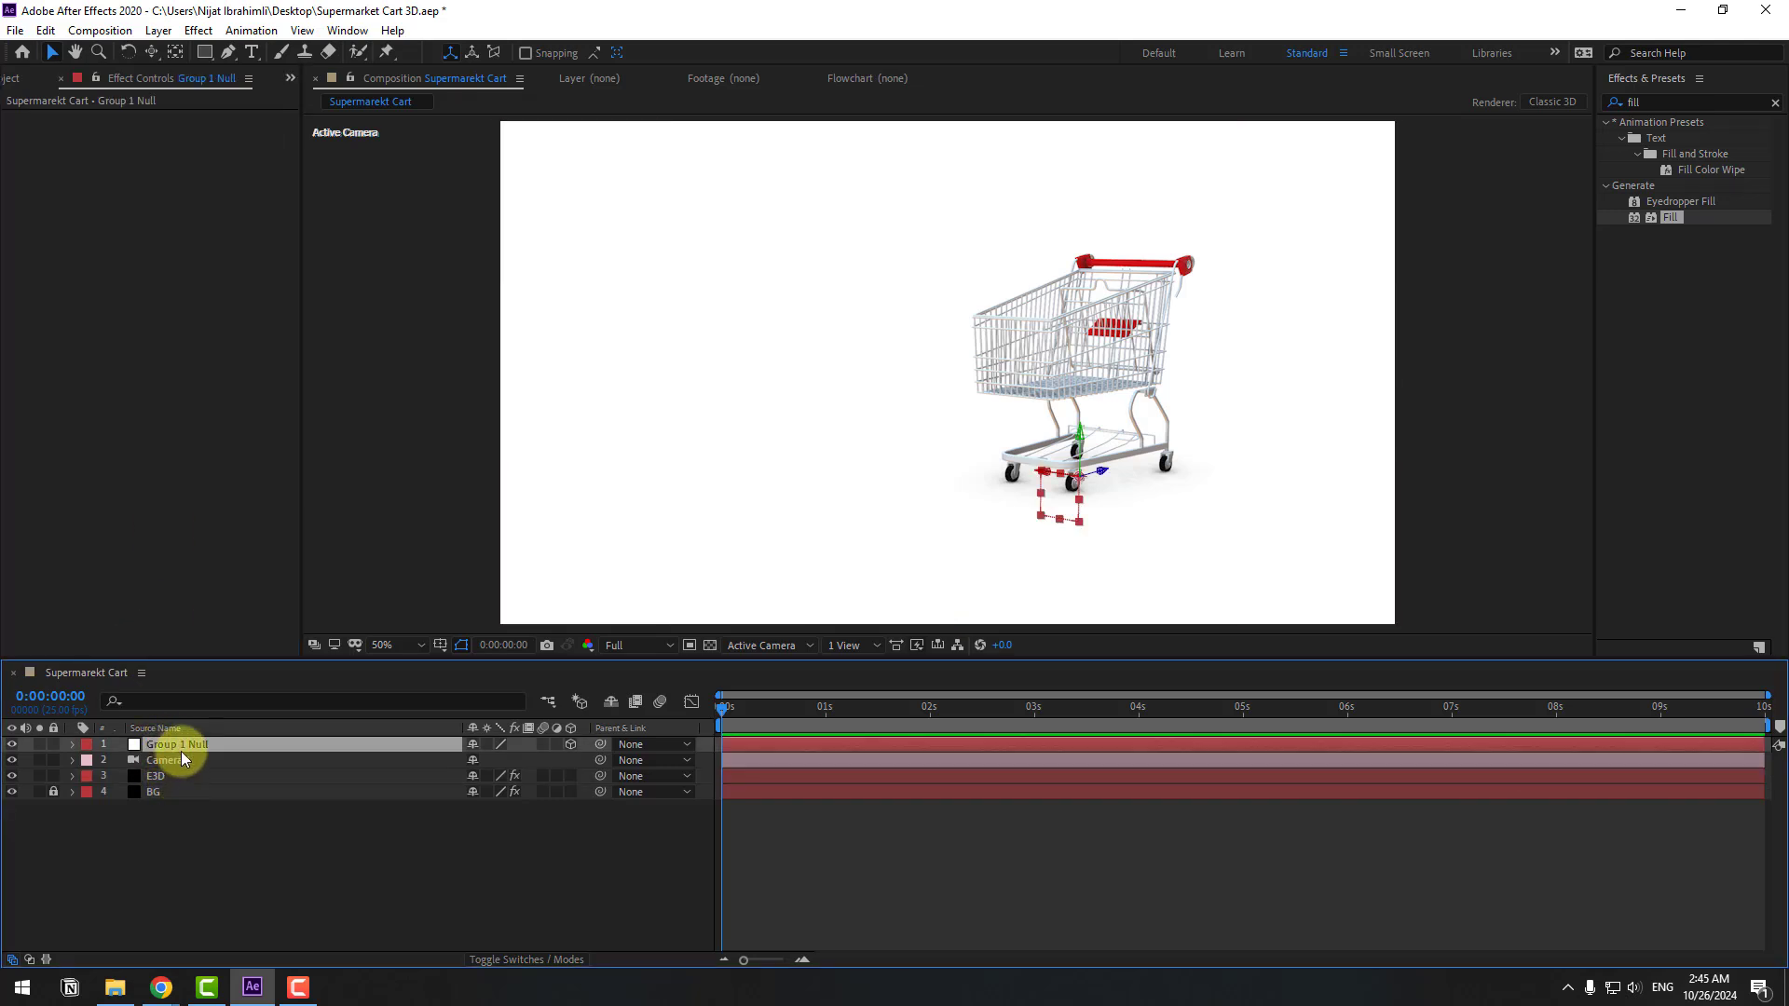
{"action": "key", "text": "p"}
{"action": "left_click_drag", "start_coordinate": [529, 761], "coordinate": [169, 776]}
{"action": "key", "text": "Return"}
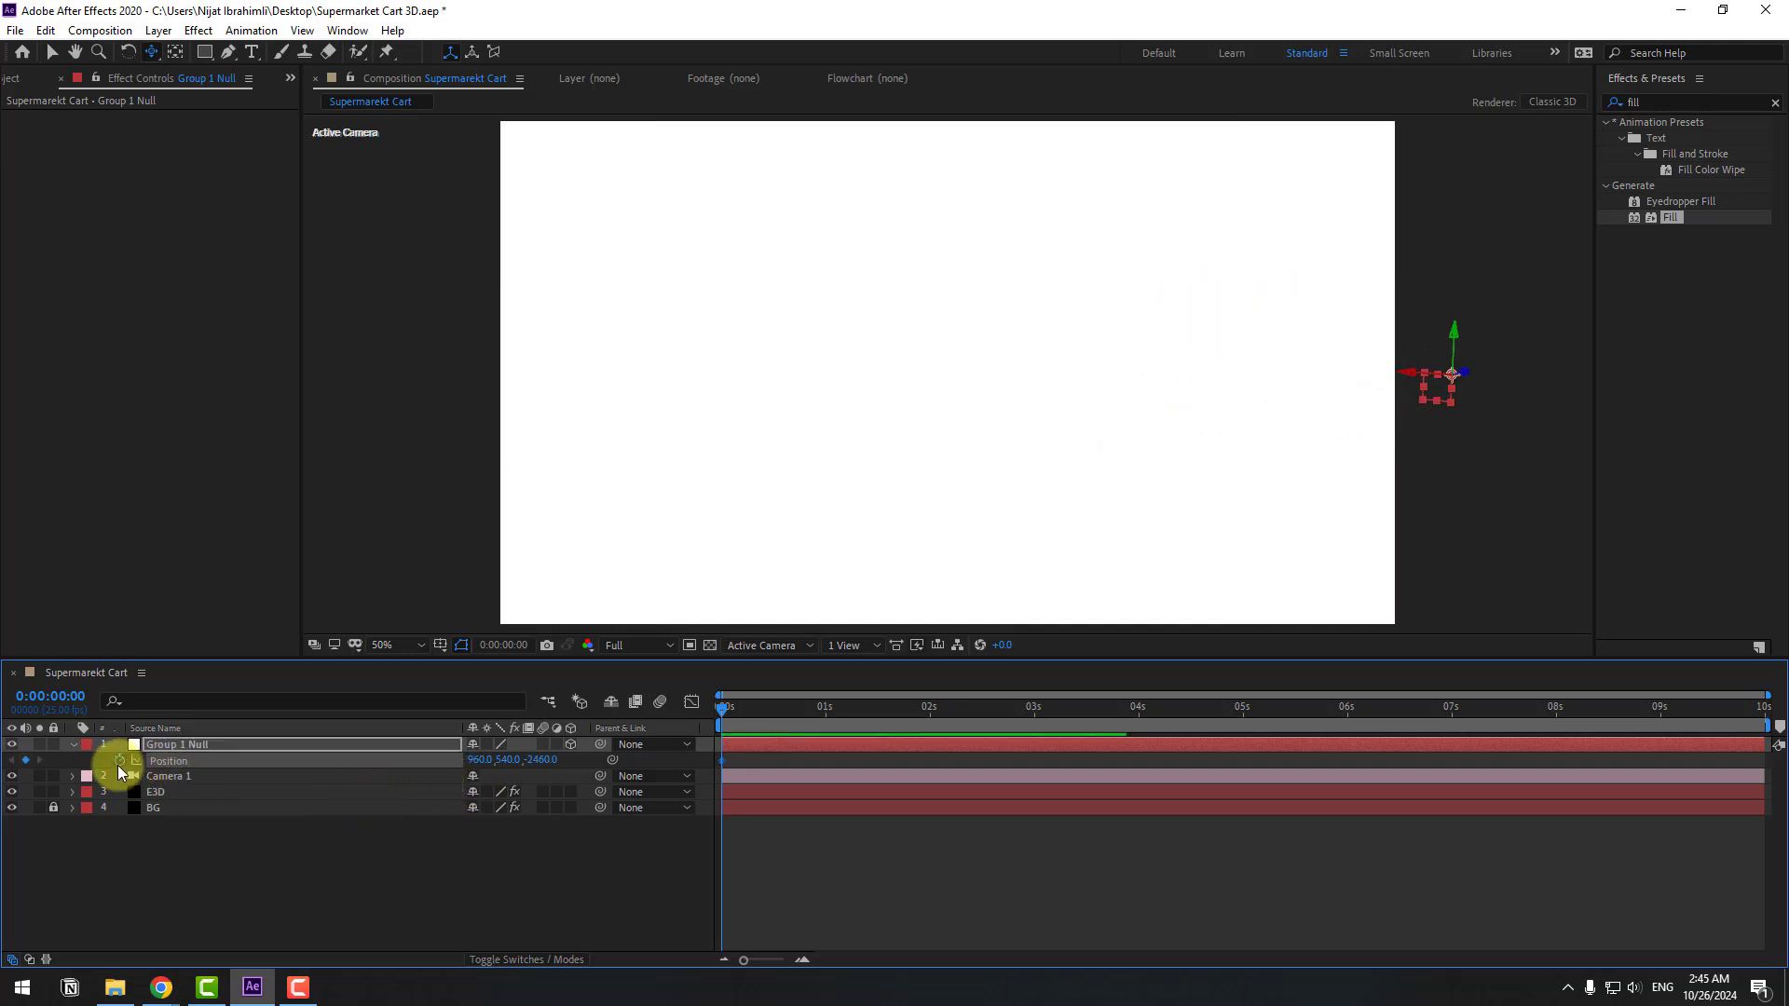
{"action": "left_click_drag", "start_coordinate": [921, 718], "coordinate": [928, 720]}
{"action": "left_click_drag", "start_coordinate": [540, 759], "coordinate": [627, 718]}
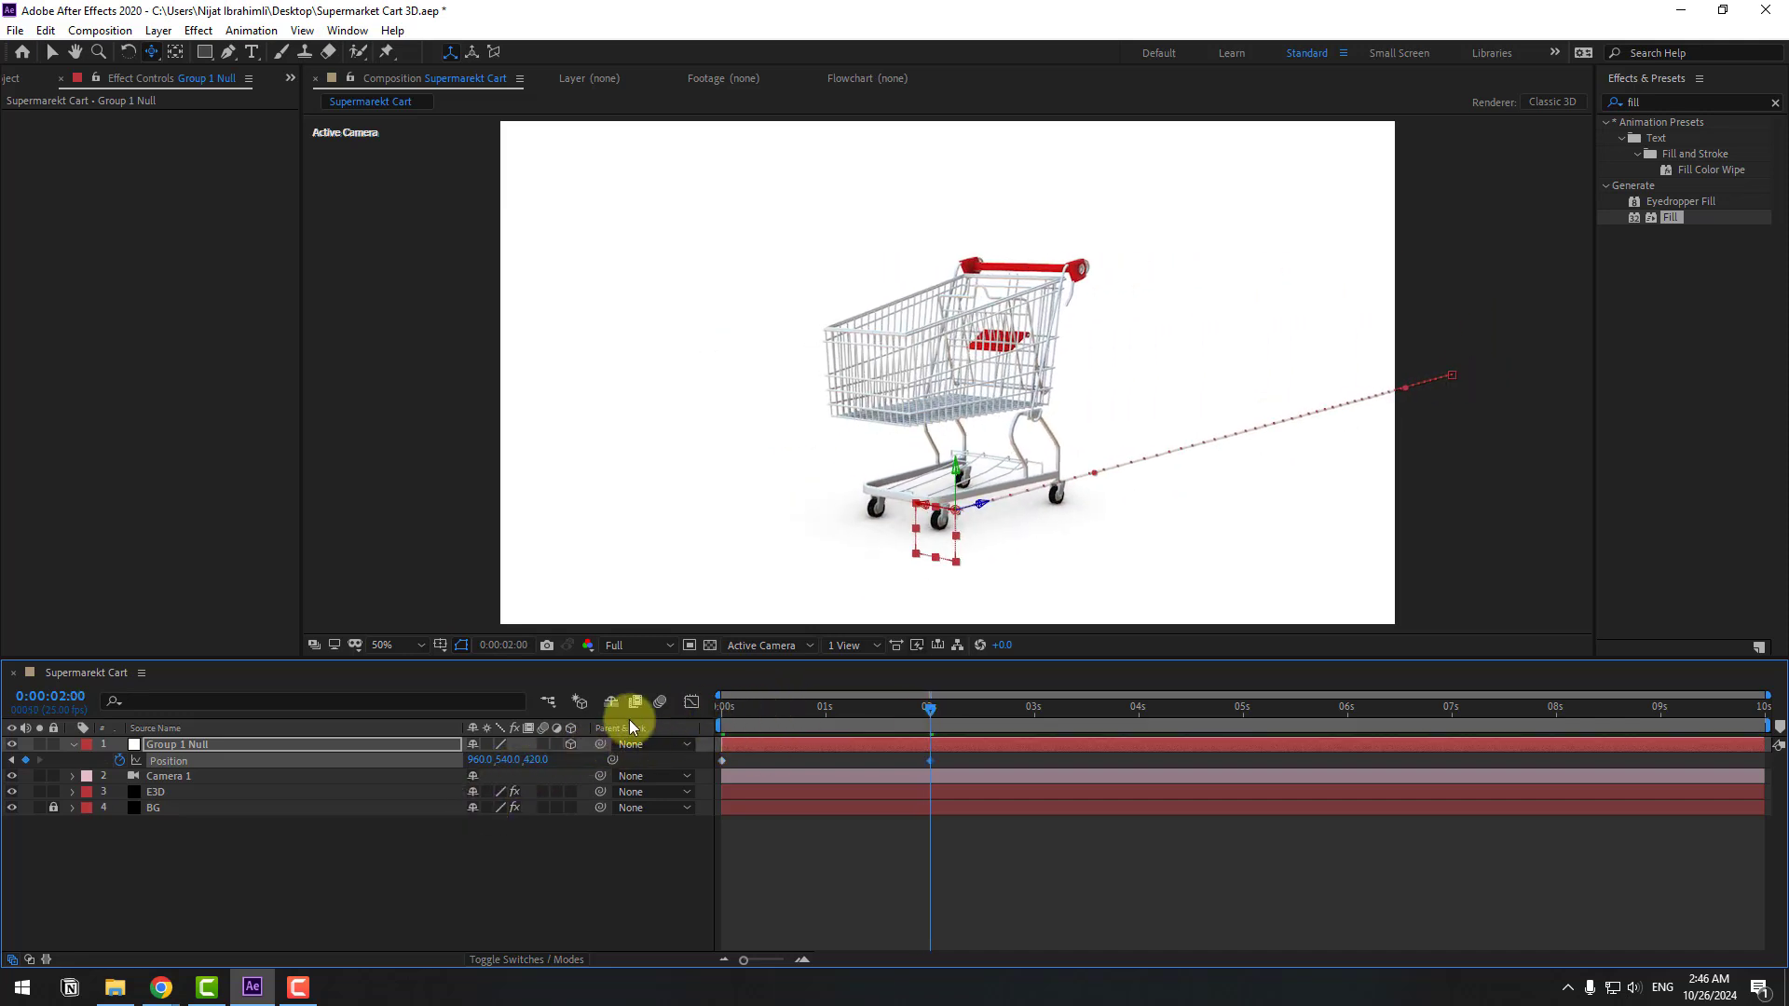
{"action": "left_click_drag", "start_coordinate": [500, 759], "coordinate": [468, 759]}
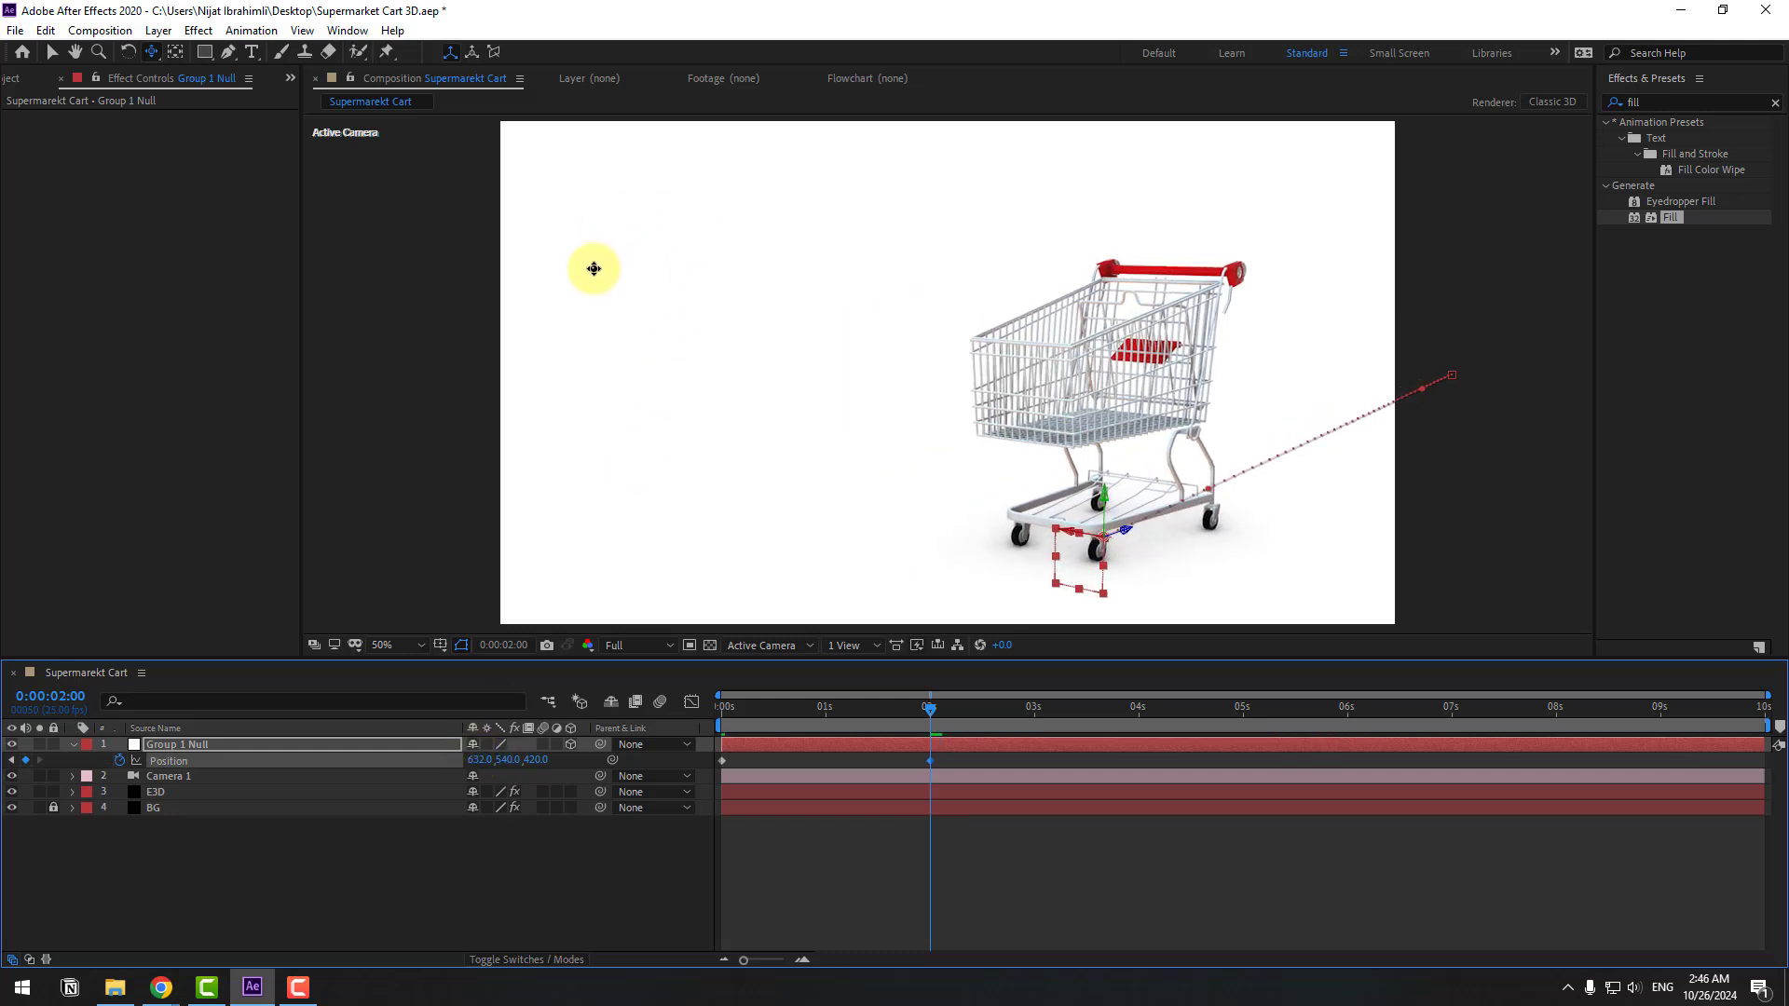
{"action": "left_click", "coordinate": [52, 51]}
{"action": "key", "text": "space"}
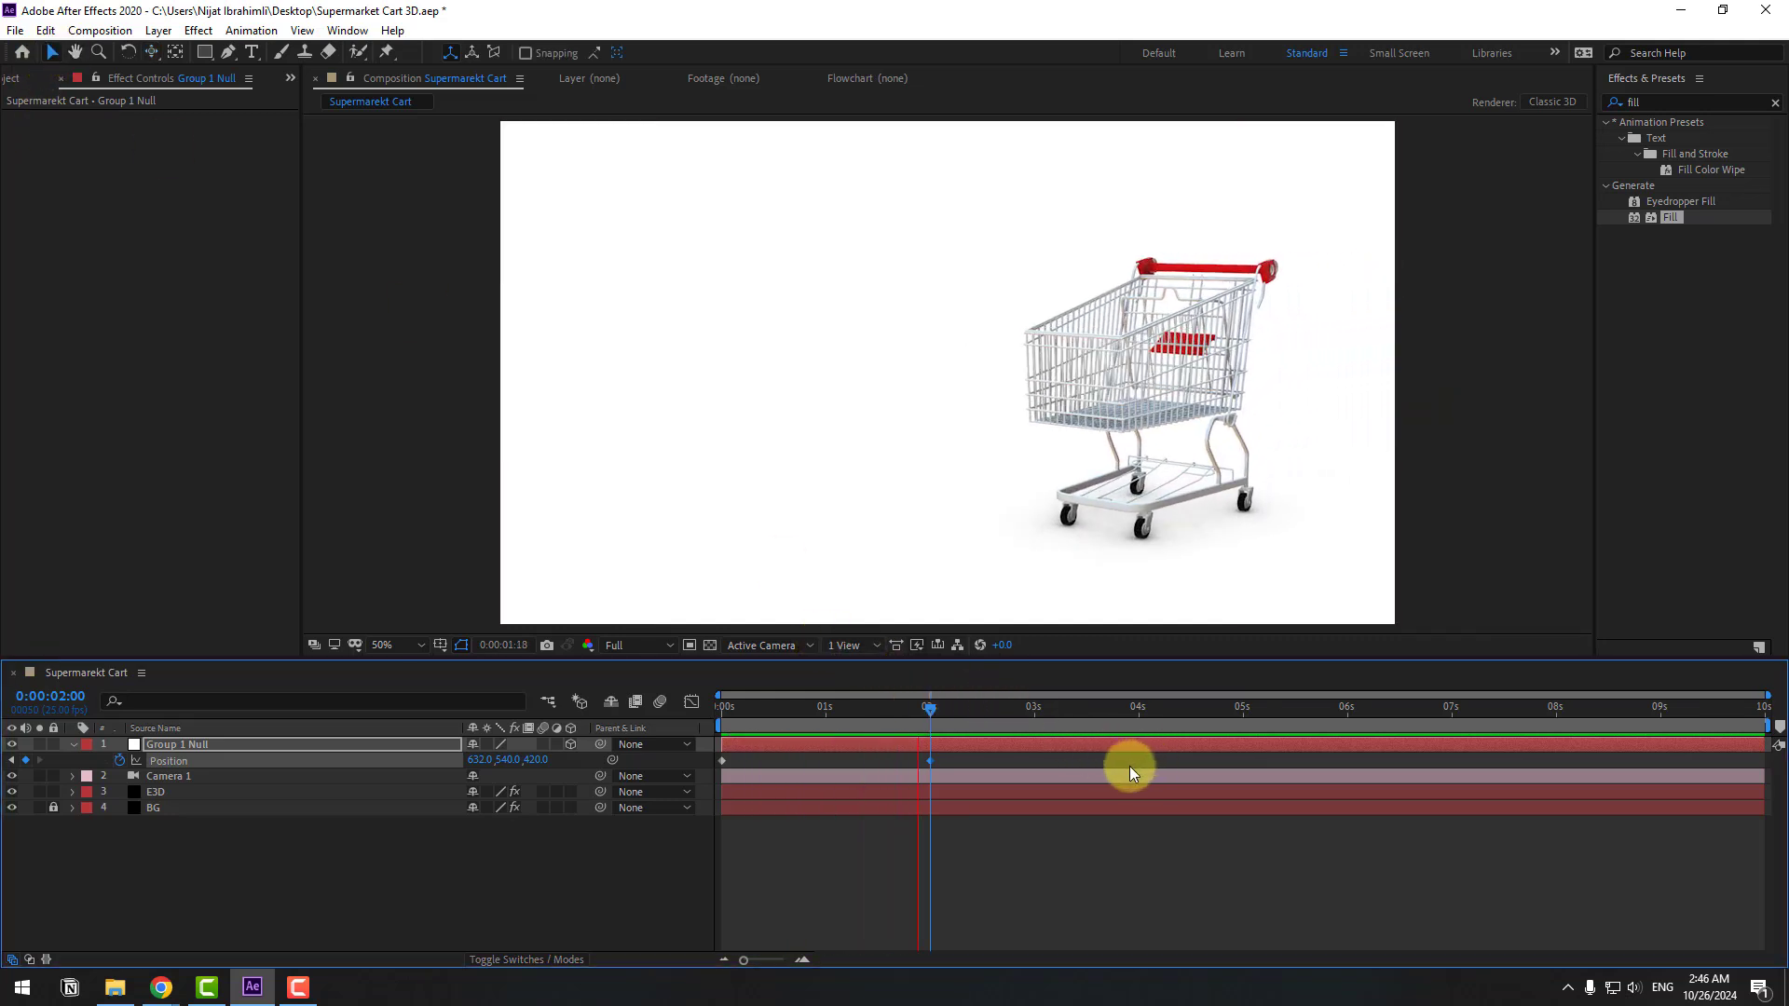
{"action": "left_click", "coordinate": [931, 712]}
Step: Apply Easy Ease to the Position keyframes and adjust the speed-graph influence handles, previewing the result
{"action": "right_click", "coordinate": [725, 763]}
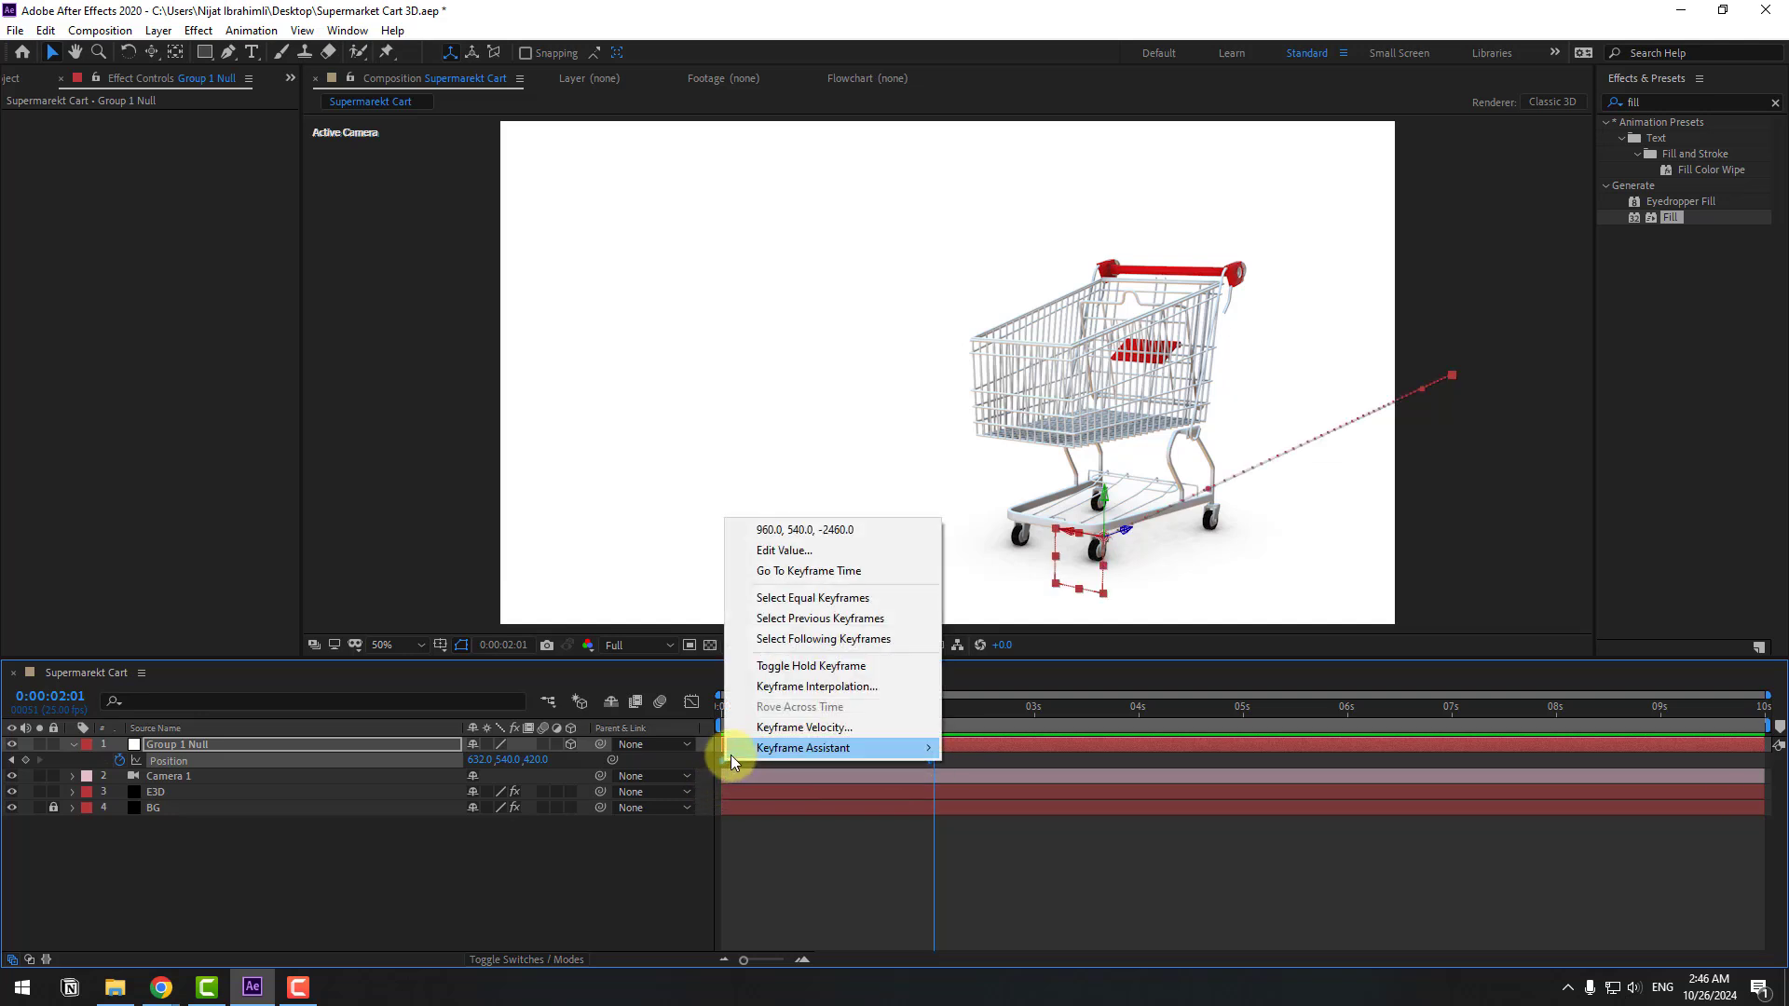
{"action": "mouse_move", "coordinate": [730, 750]}
{"action": "left_click", "coordinate": [997, 803]}
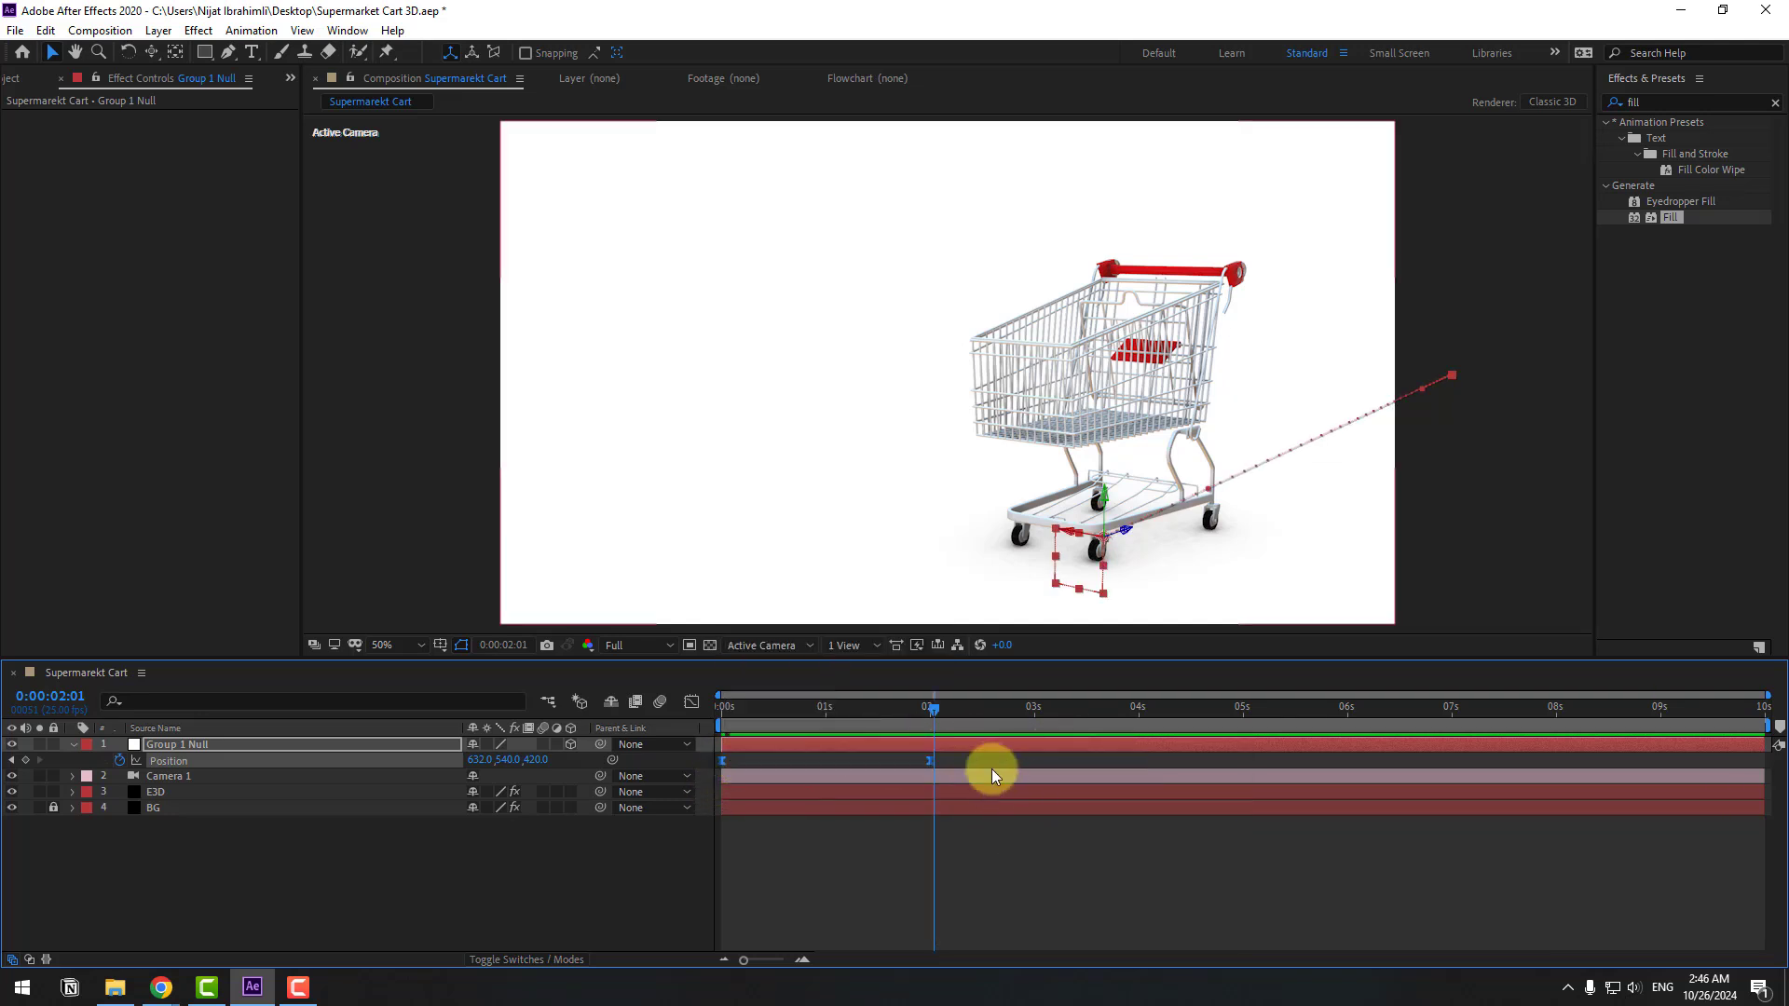
{"action": "left_click", "coordinate": [690, 703]}
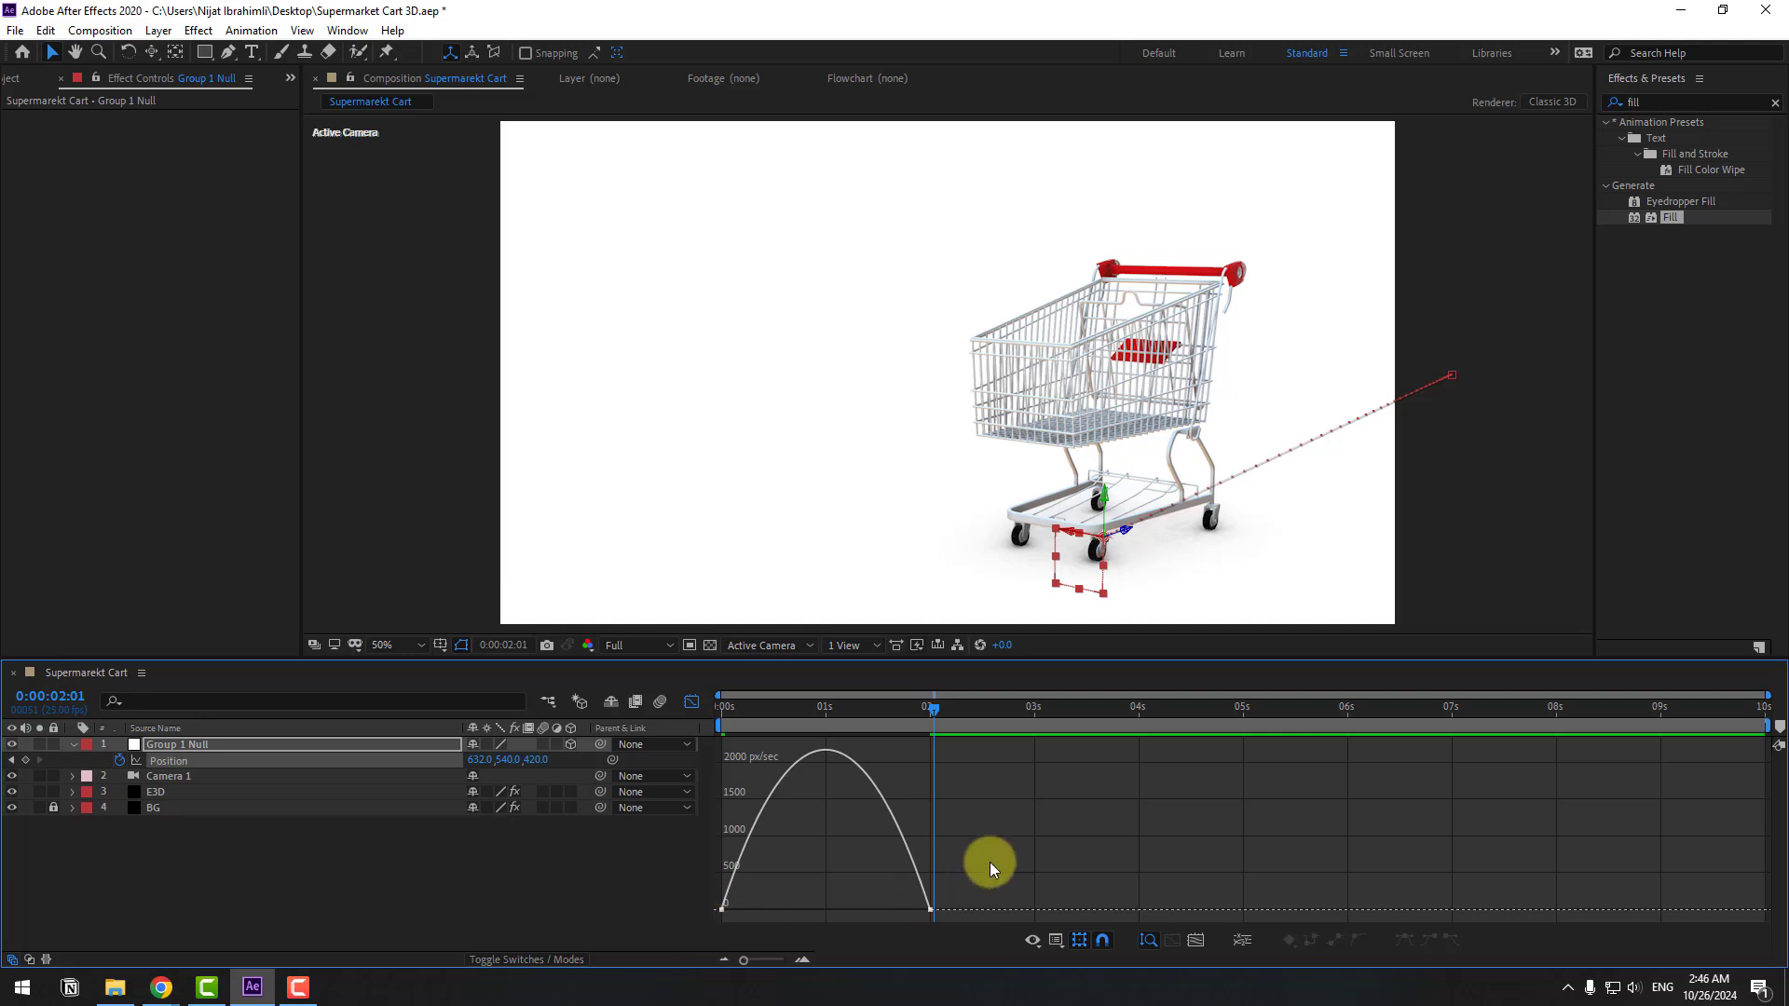
{"action": "left_click_drag", "start_coordinate": [894, 909], "coordinate": [866, 909]}
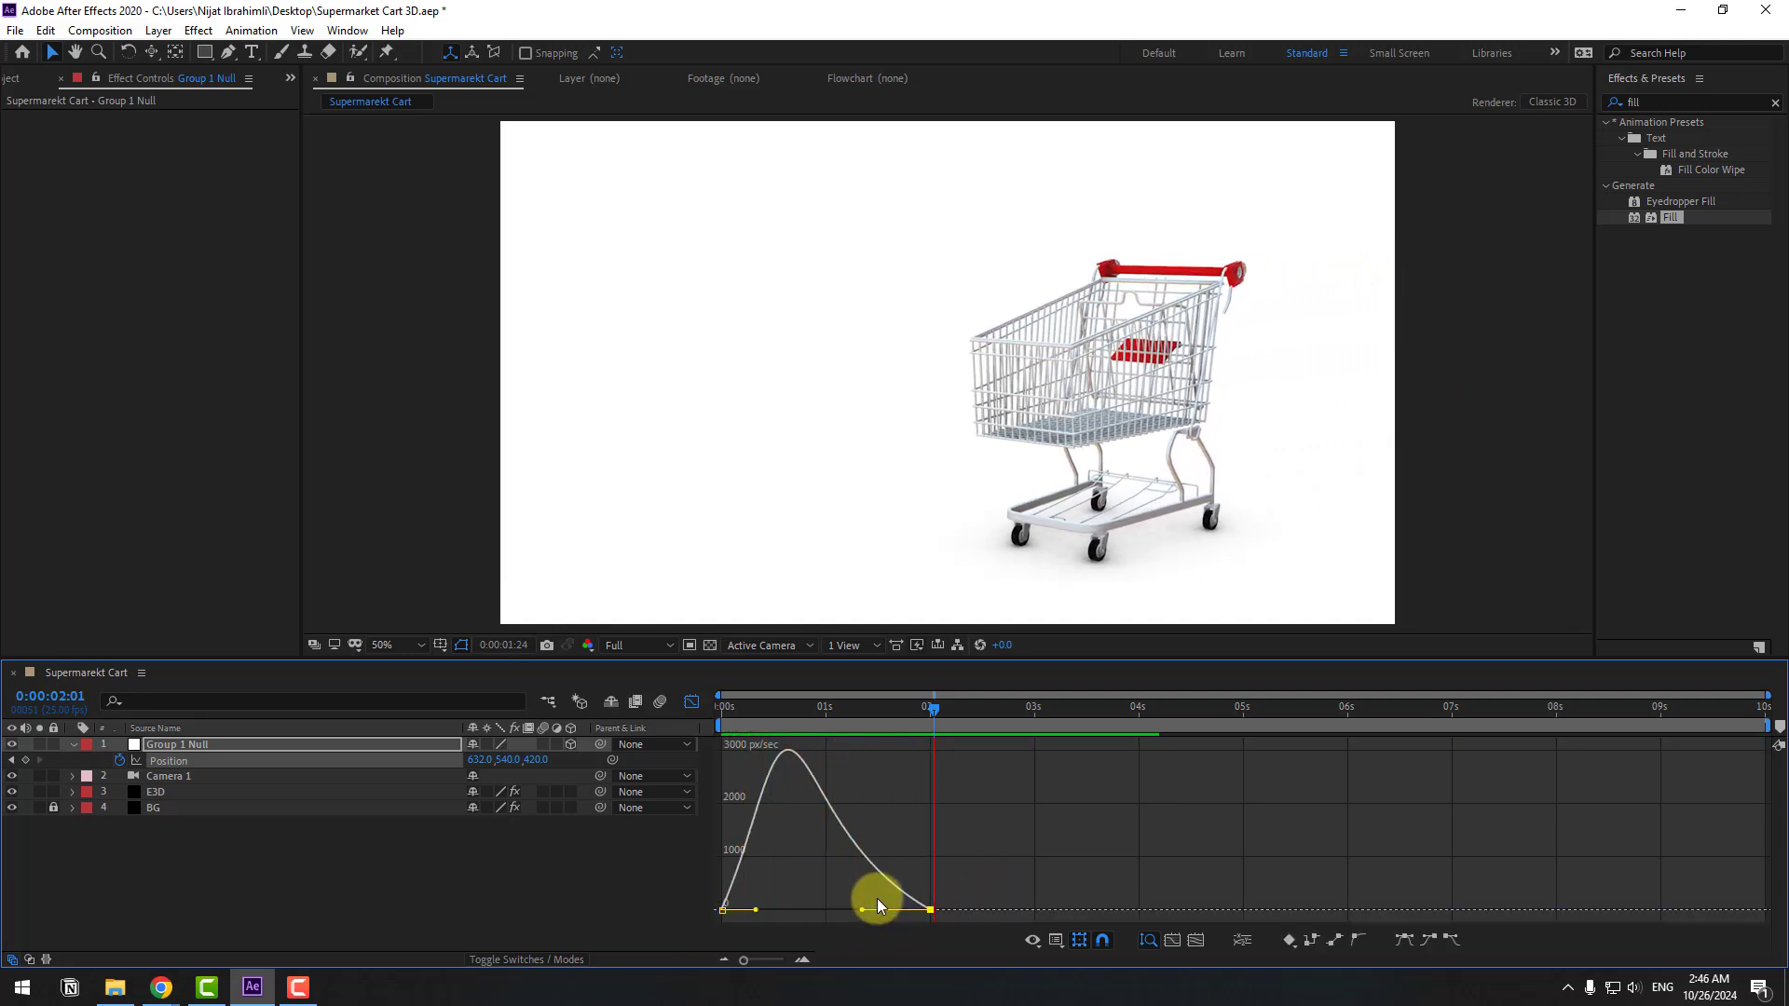
{"action": "key", "text": "space"}
{"action": "left_click_drag", "start_coordinate": [755, 909], "coordinate": [783, 909]}
{"action": "key", "text": "space"}
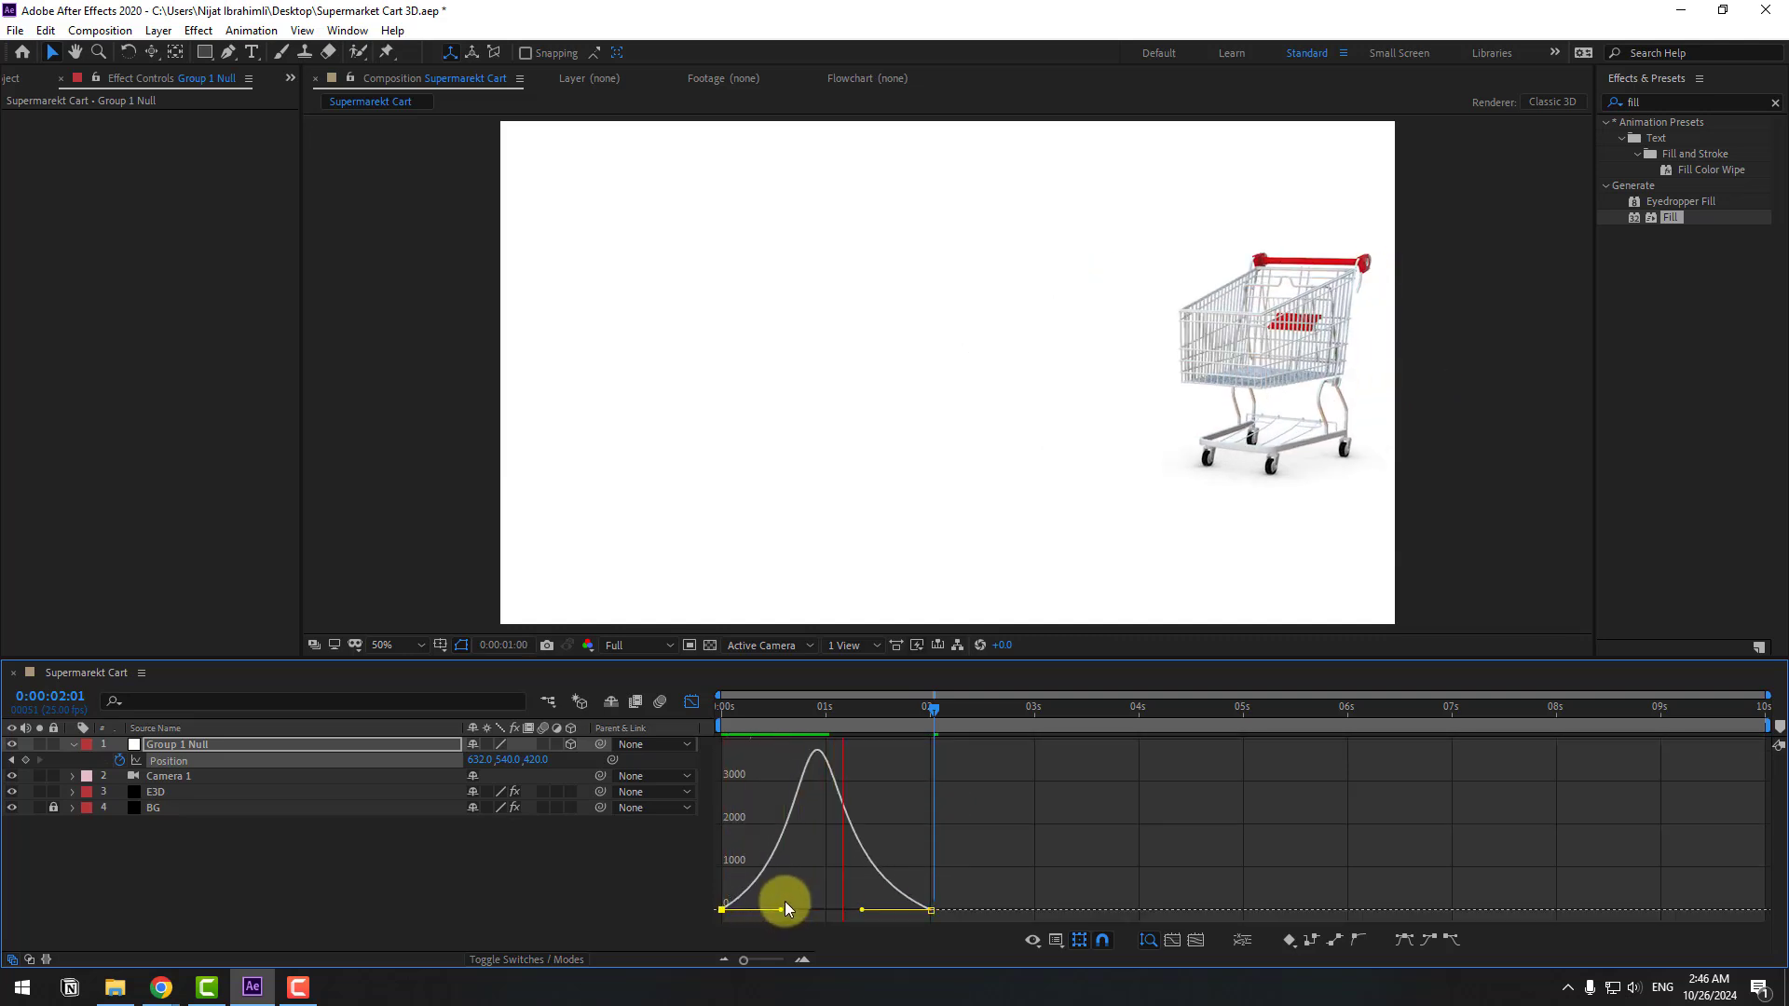
Step: Stop the preview and set starting X, Y and Z Rotation keyframes on Group 1 Null
{"action": "left_click", "coordinate": [691, 701]}
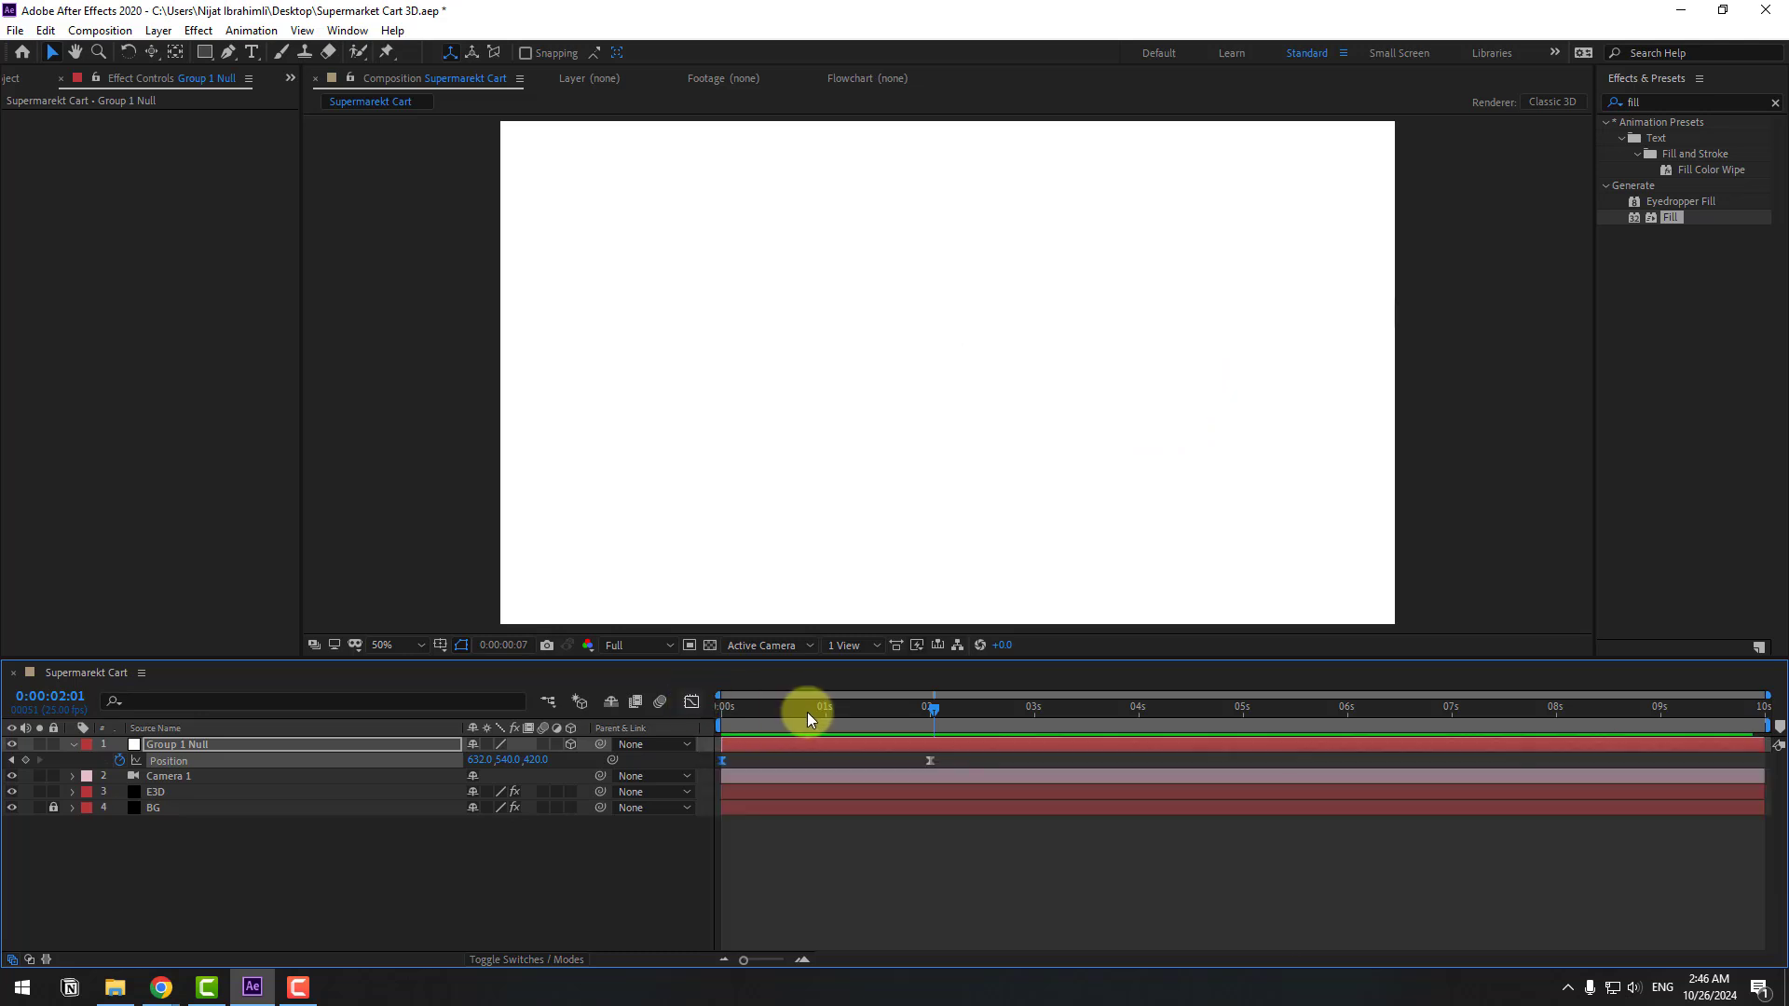
{"action": "left_click", "coordinate": [754, 710]}
{"action": "left_click", "coordinate": [179, 741]}
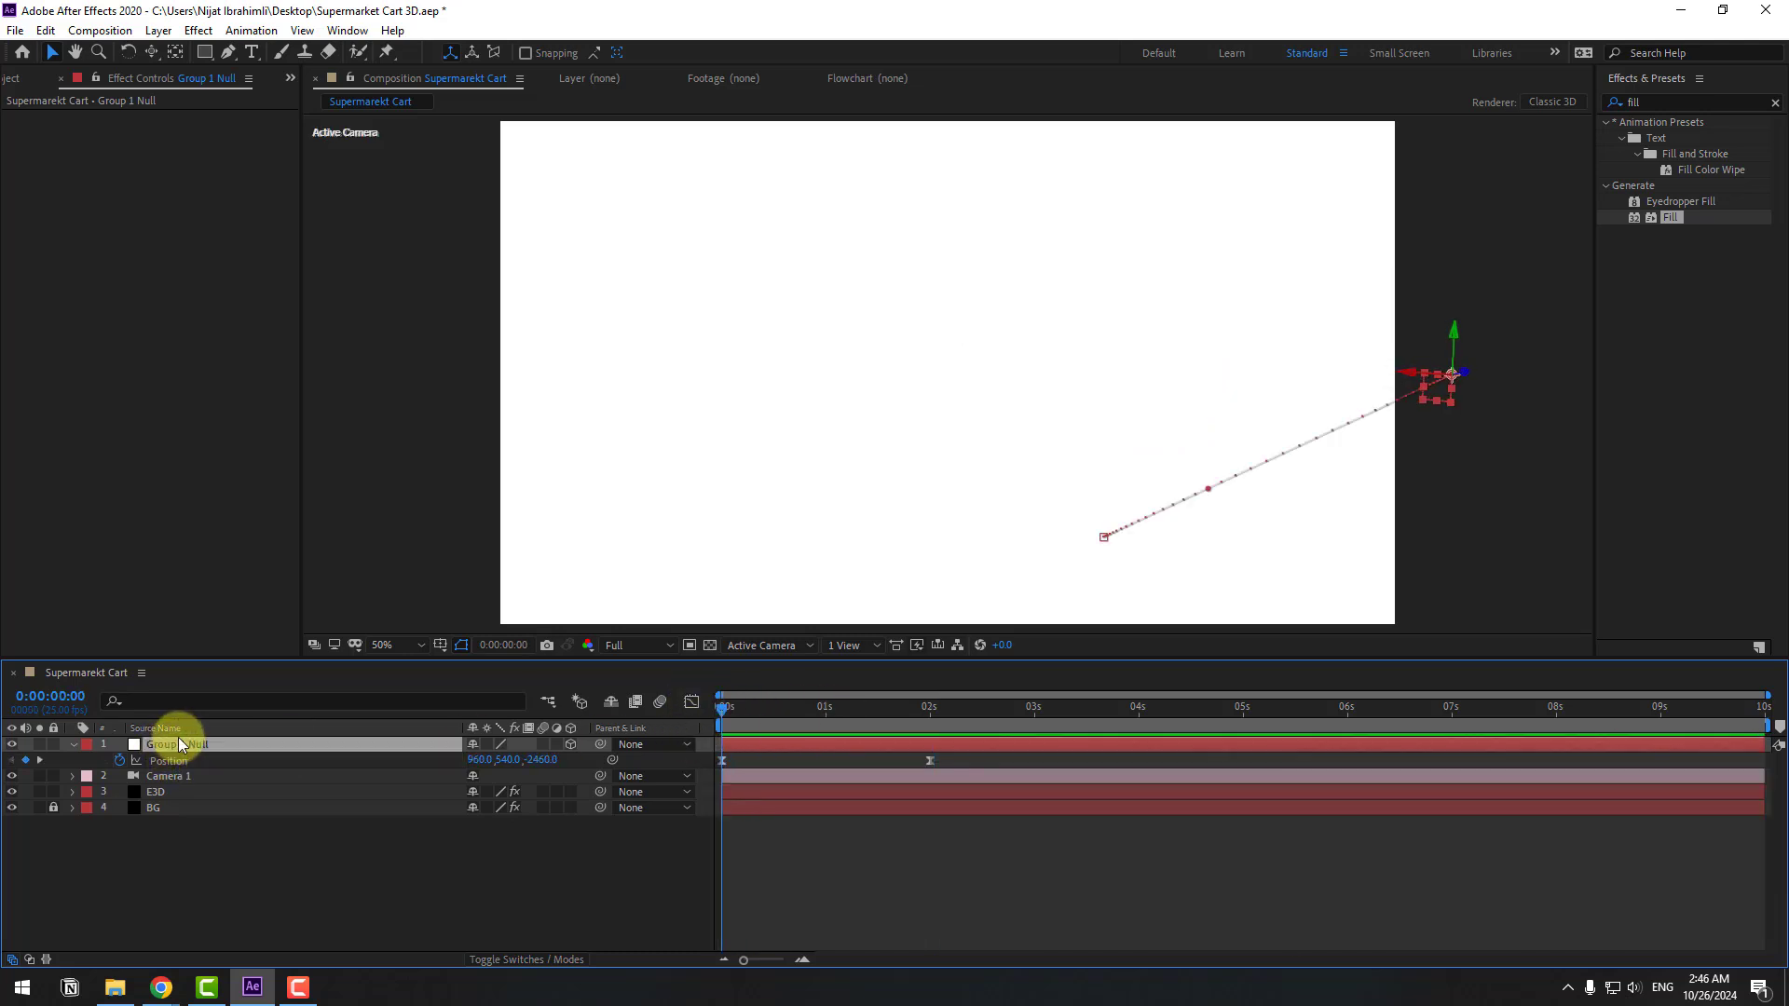
{"action": "key", "text": "shift+r"}
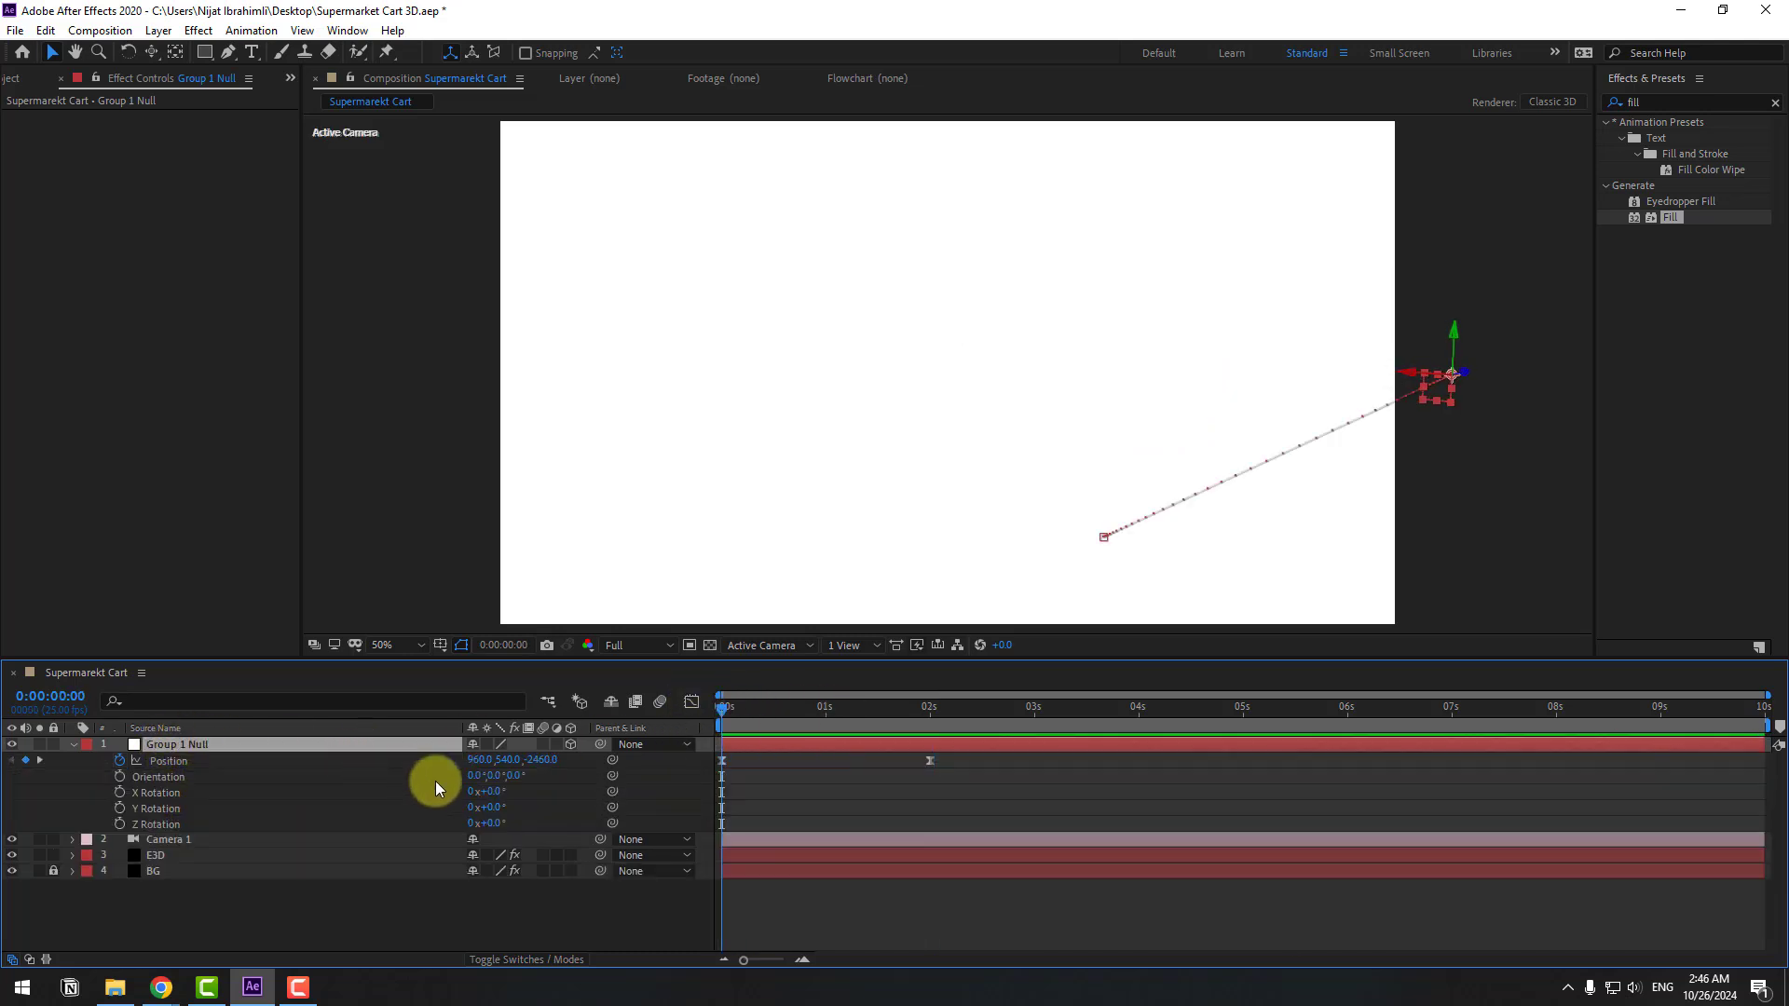
{"action": "left_click", "coordinate": [119, 791]}
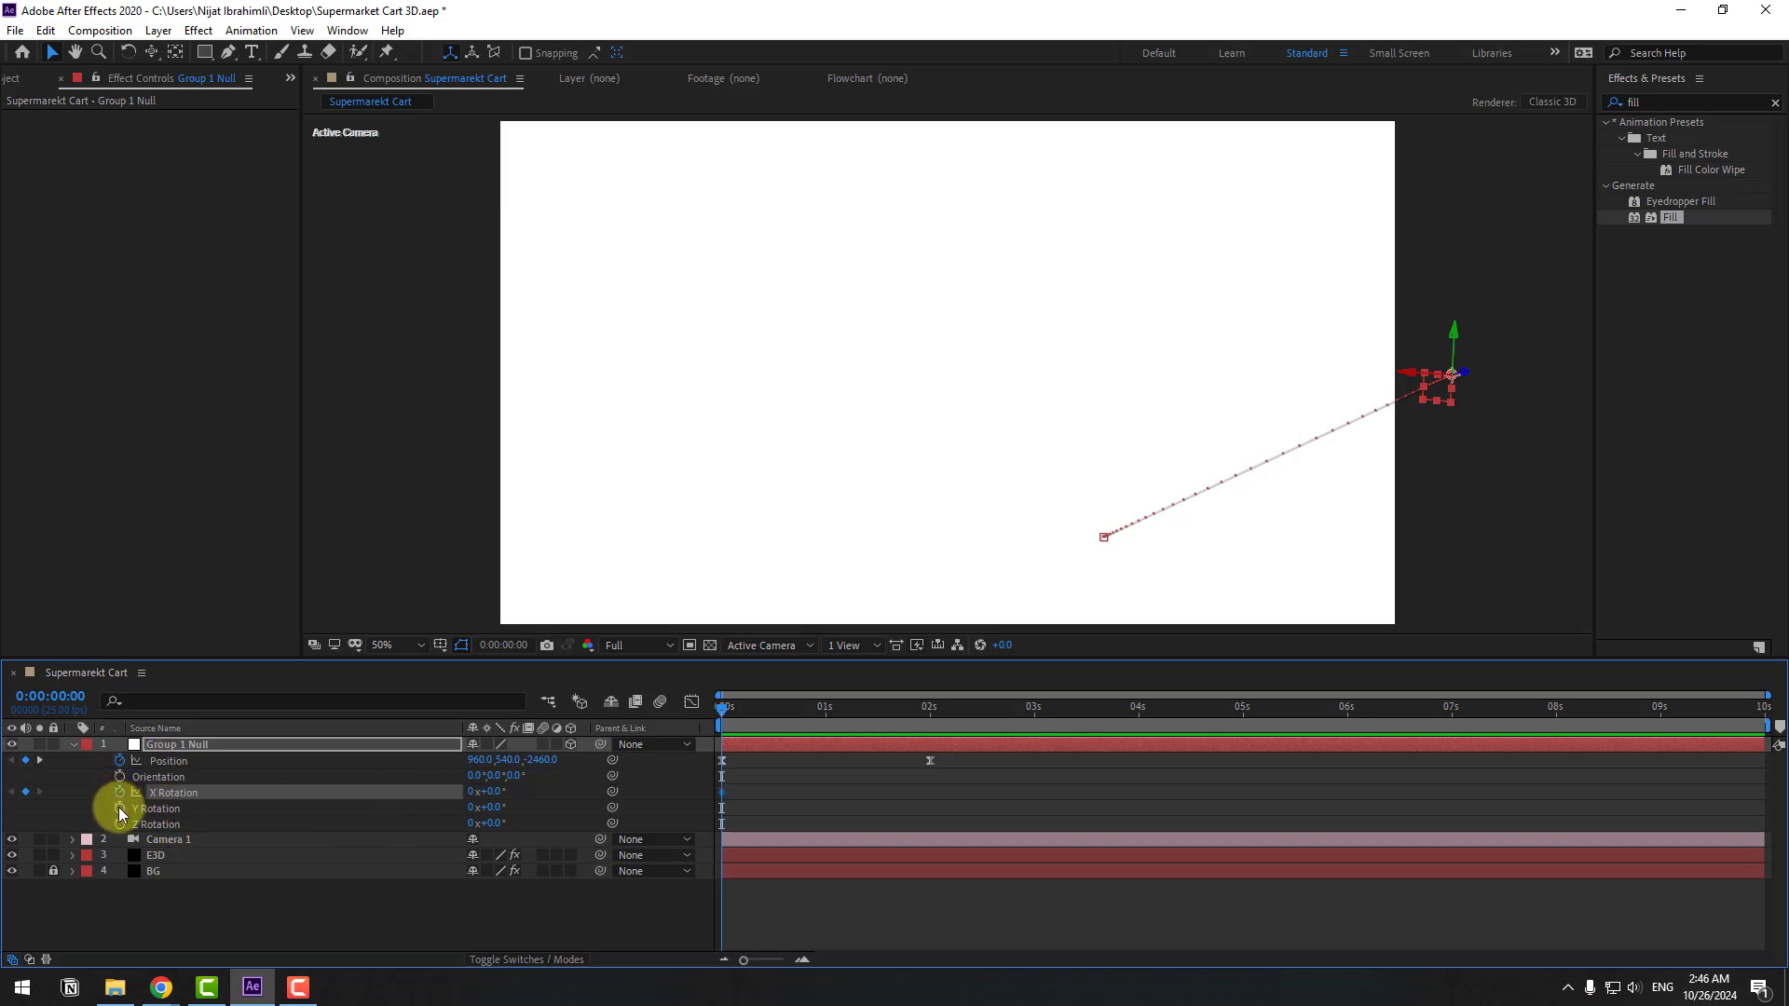
{"action": "left_click", "coordinate": [119, 808]}
{"action": "left_click", "coordinate": [120, 823]}
{"action": "left_click_drag", "start_coordinate": [785, 712], "coordinate": [930, 718]}
Step: Move the rotation keyframes to 2 seconds and key a 21° Y Rotation near 1 second
{"action": "left_click_drag", "start_coordinate": [742, 785], "coordinate": [928, 797]}
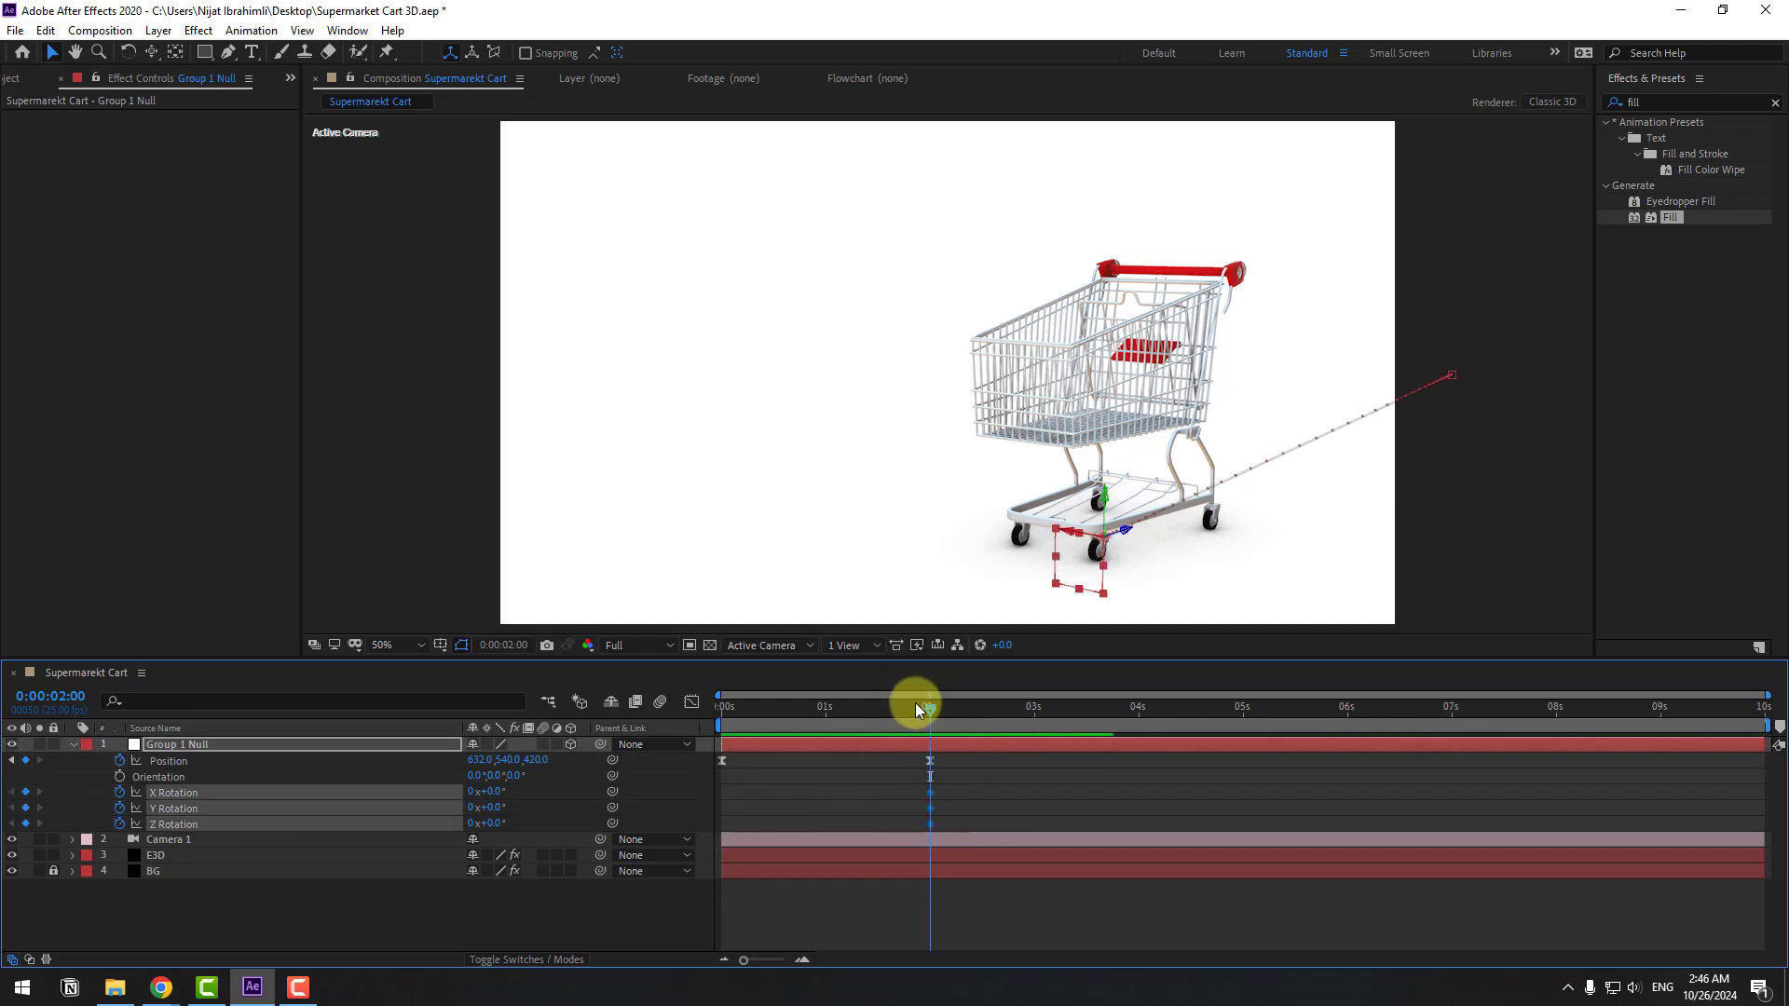
{"action": "left_click_drag", "start_coordinate": [922, 708], "coordinate": [851, 708]}
{"action": "left_click", "coordinate": [891, 794]}
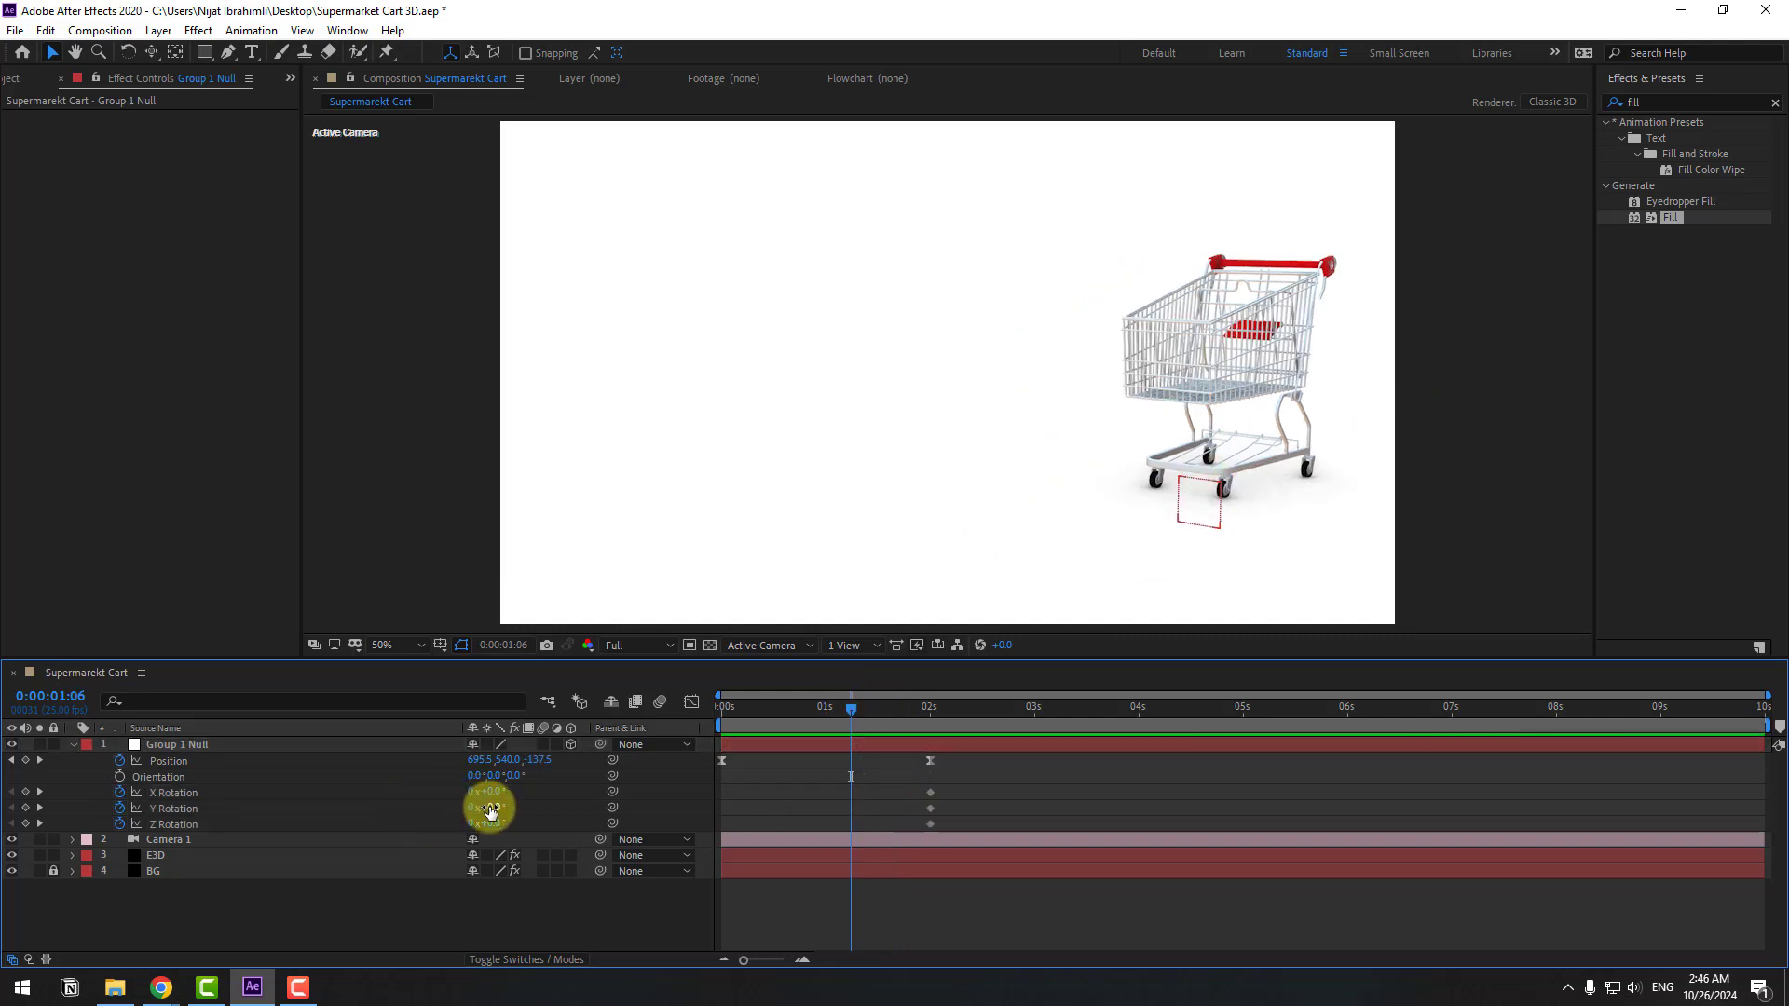
{"action": "left_click_drag", "start_coordinate": [486, 808], "coordinate": [512, 802]}
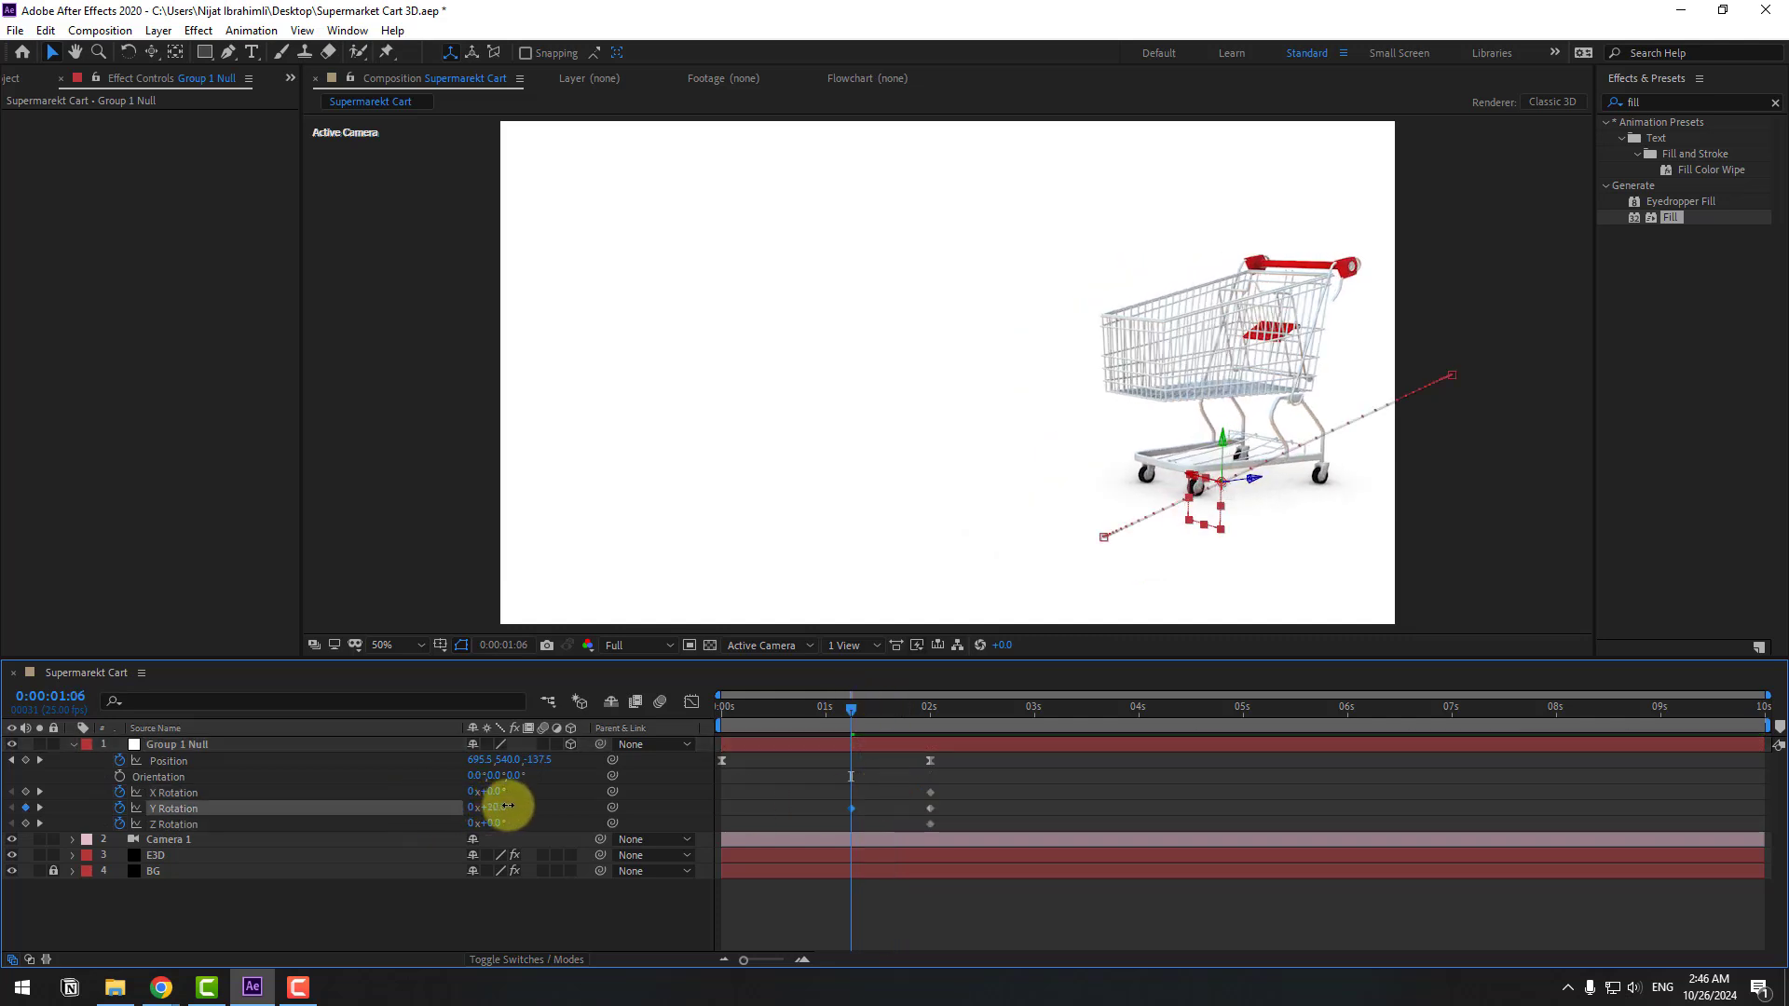
{"action": "left_click", "coordinate": [835, 722]}
{"action": "mouse_move", "coordinate": [835, 719]}
{"action": "left_mouse_down"}
{"action": "mouse_move", "coordinate": [881, 712]}
{"action": "mouse_move", "coordinate": [848, 714]}
{"action": "left_mouse_up"}
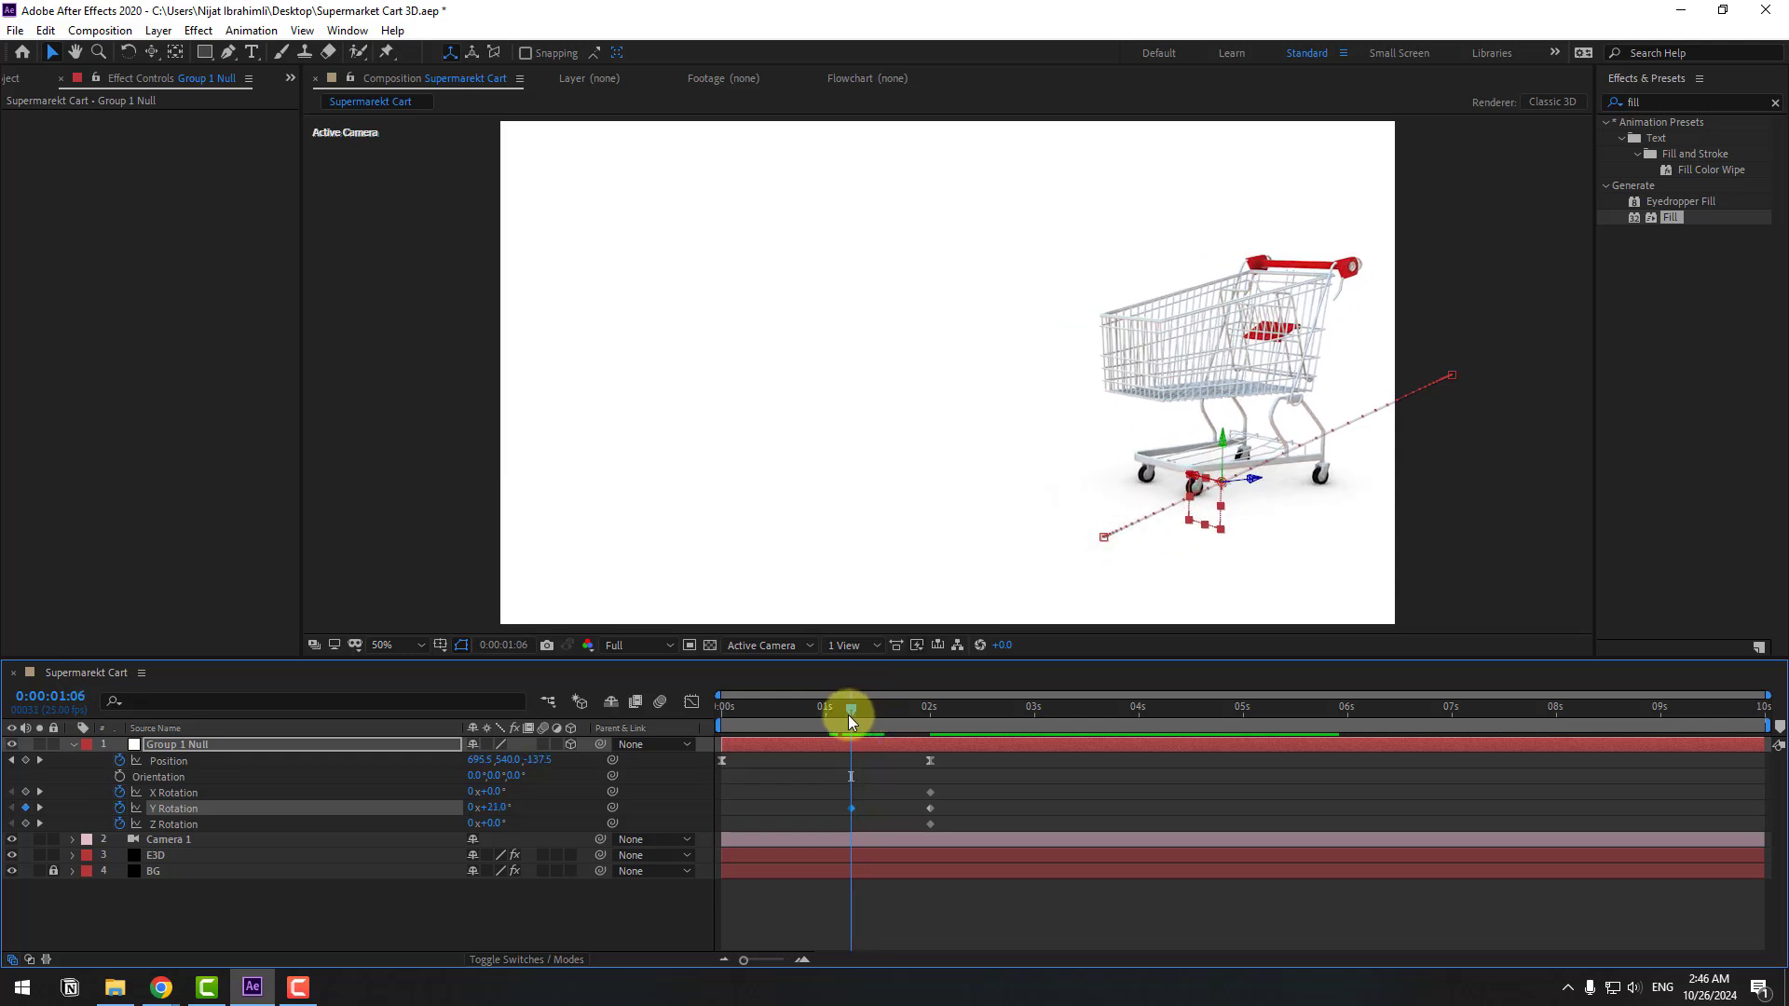
Step: Tilt the cart with an X Rotation key and key Y Rotation at -8° at the start
{"action": "left_click_drag", "start_coordinate": [495, 797], "coordinate": [487, 791]}
{"action": "left_click", "coordinate": [872, 784]}
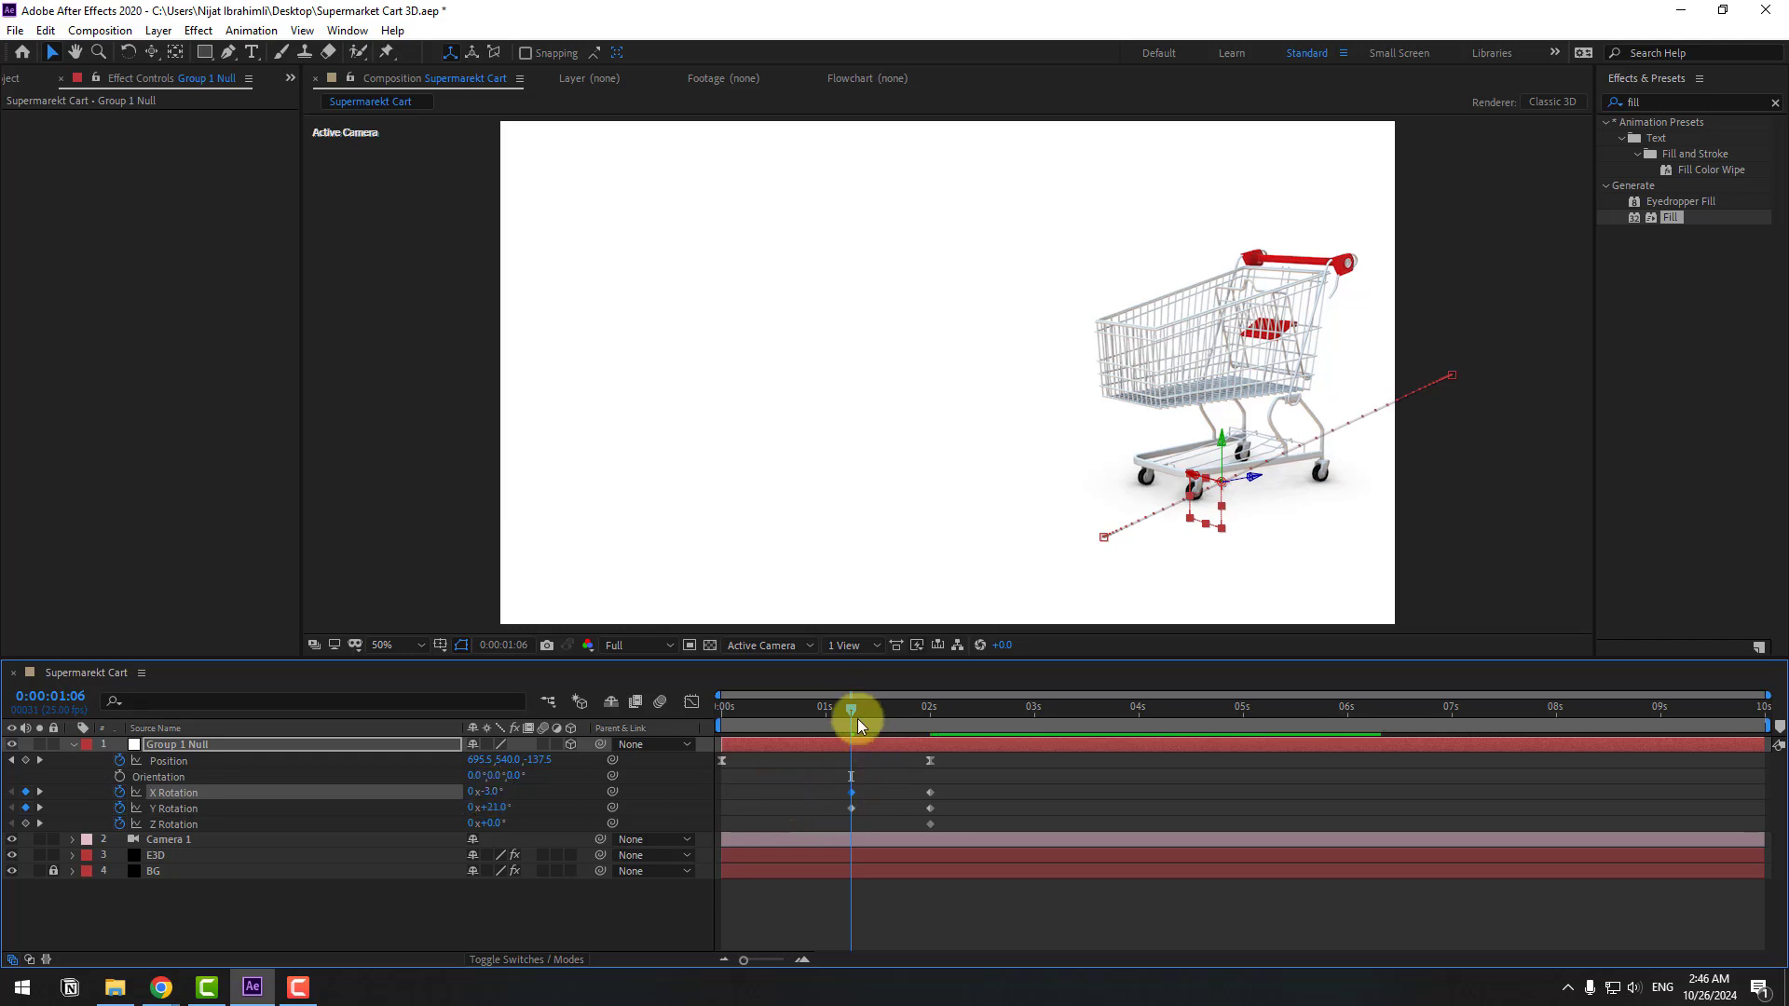
{"action": "left_click_drag", "start_coordinate": [853, 712], "coordinate": [801, 710]}
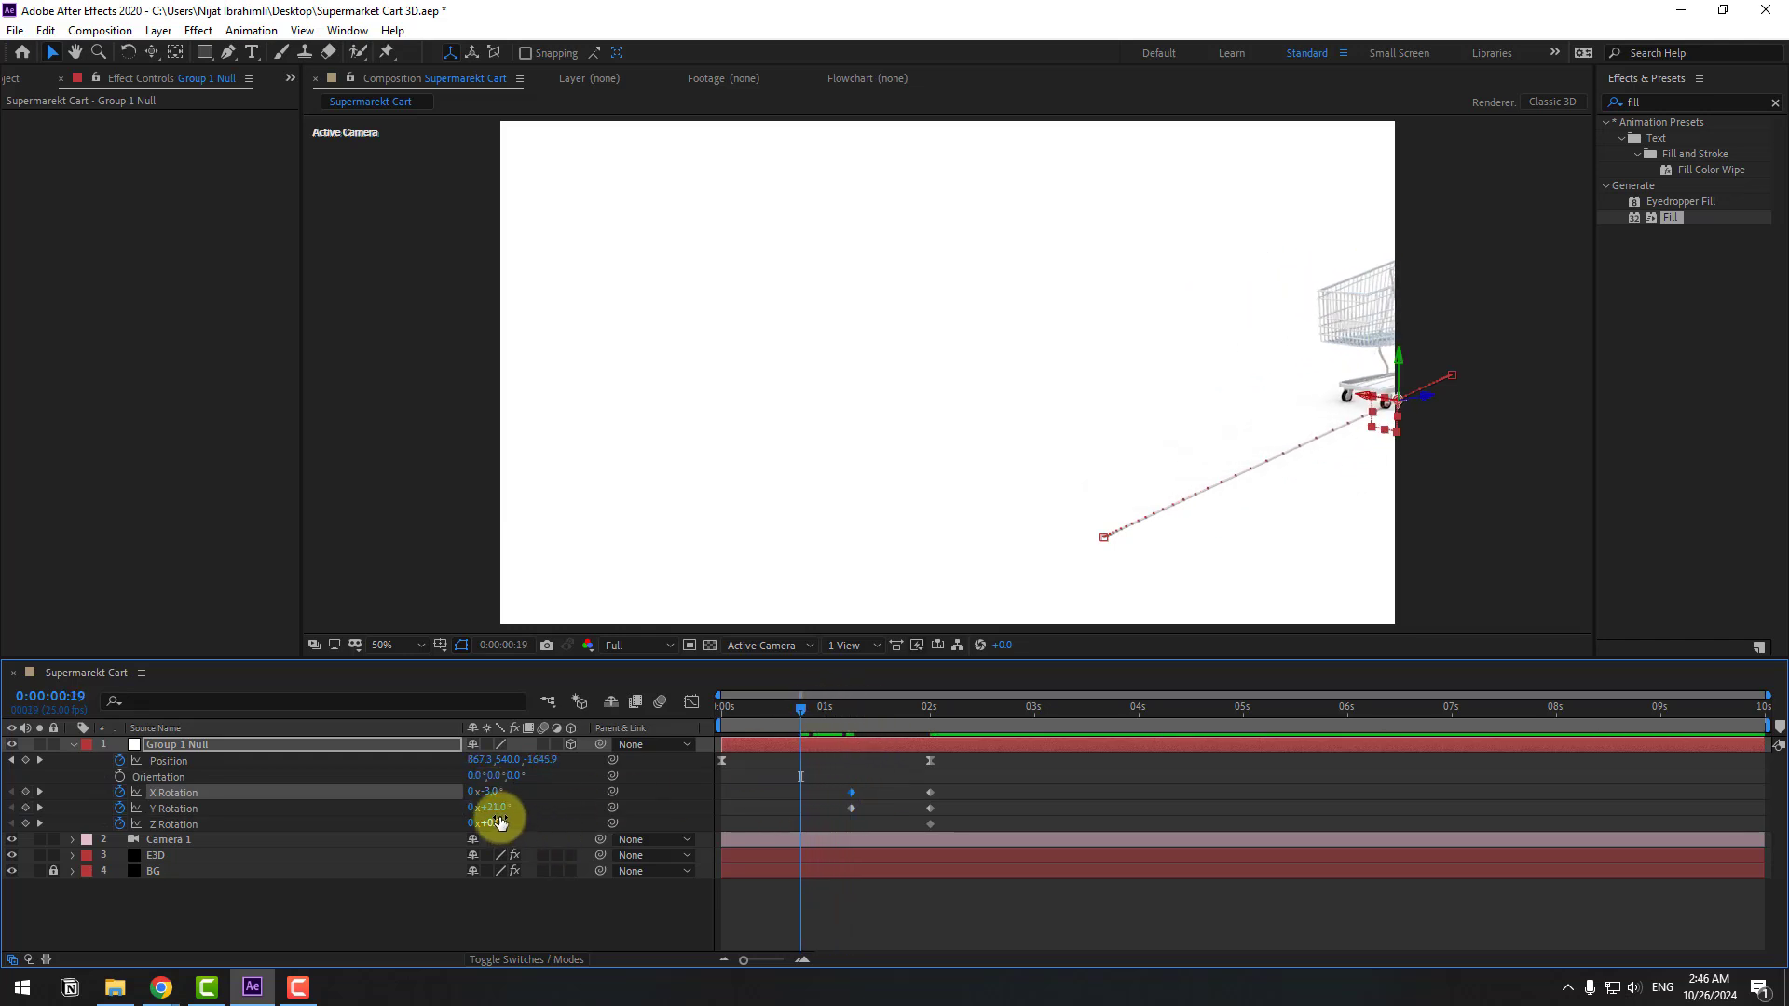
{"action": "left_click_drag", "start_coordinate": [488, 809], "coordinate": [472, 814]}
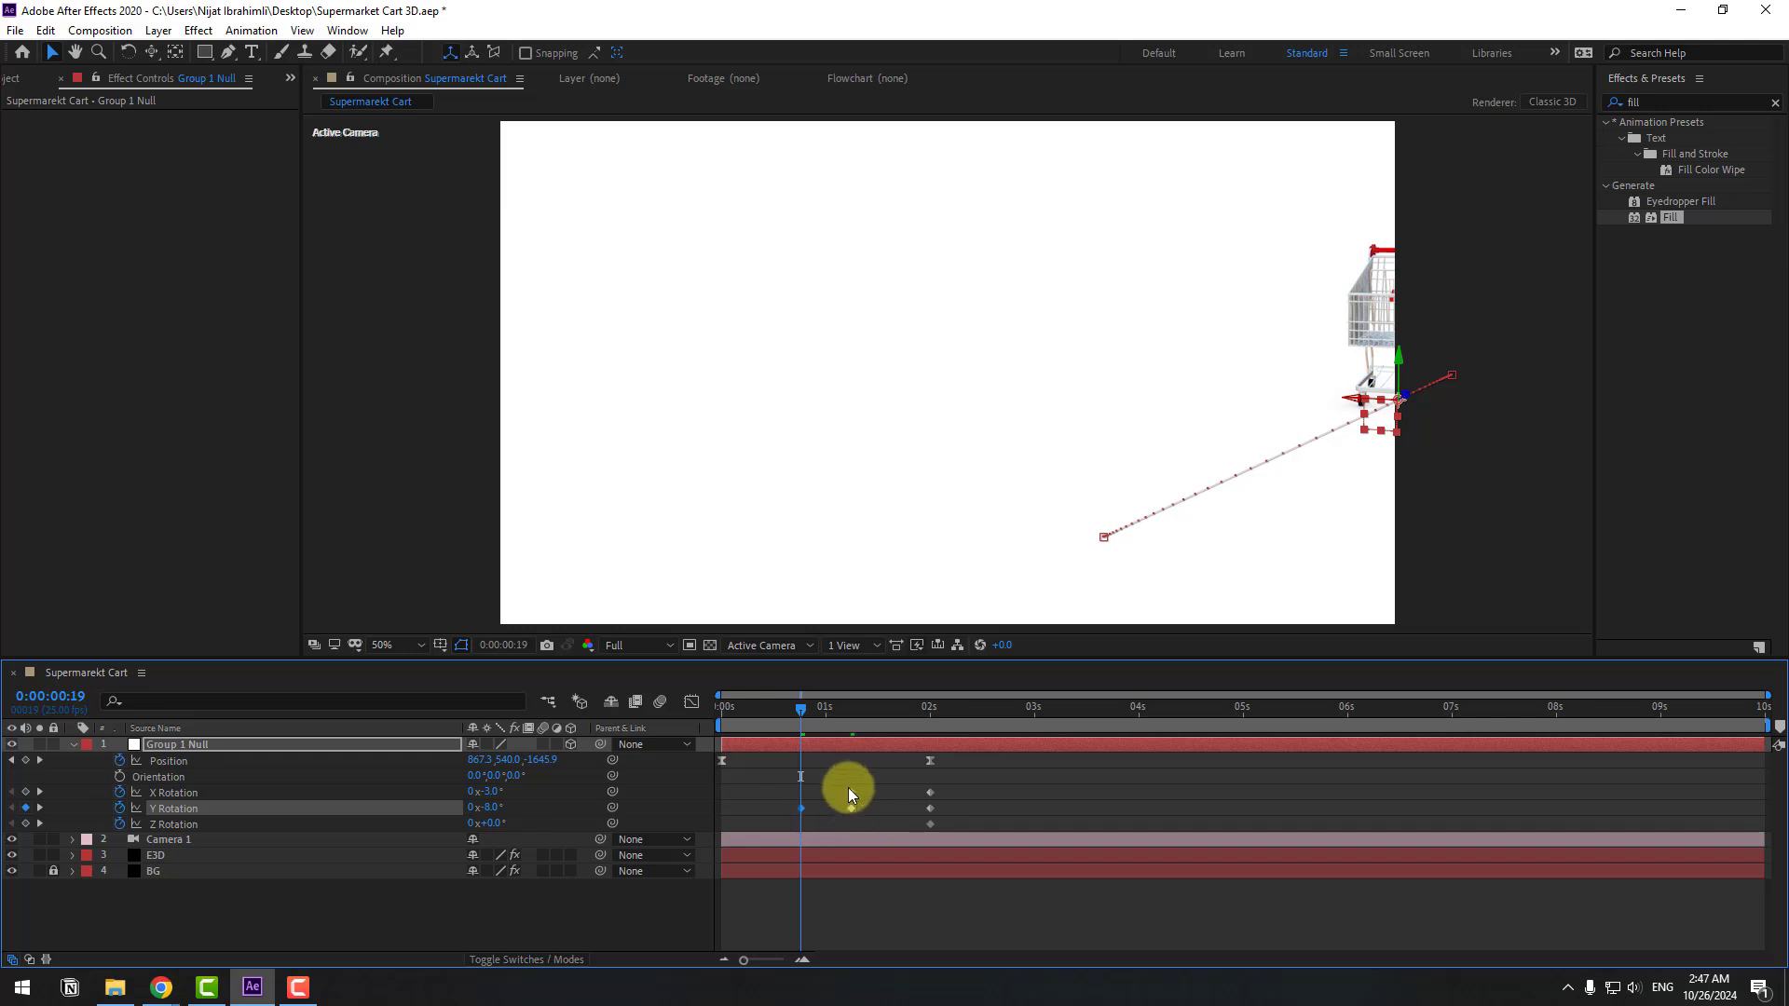
{"action": "left_click_drag", "start_coordinate": [800, 808], "coordinate": [724, 812]}
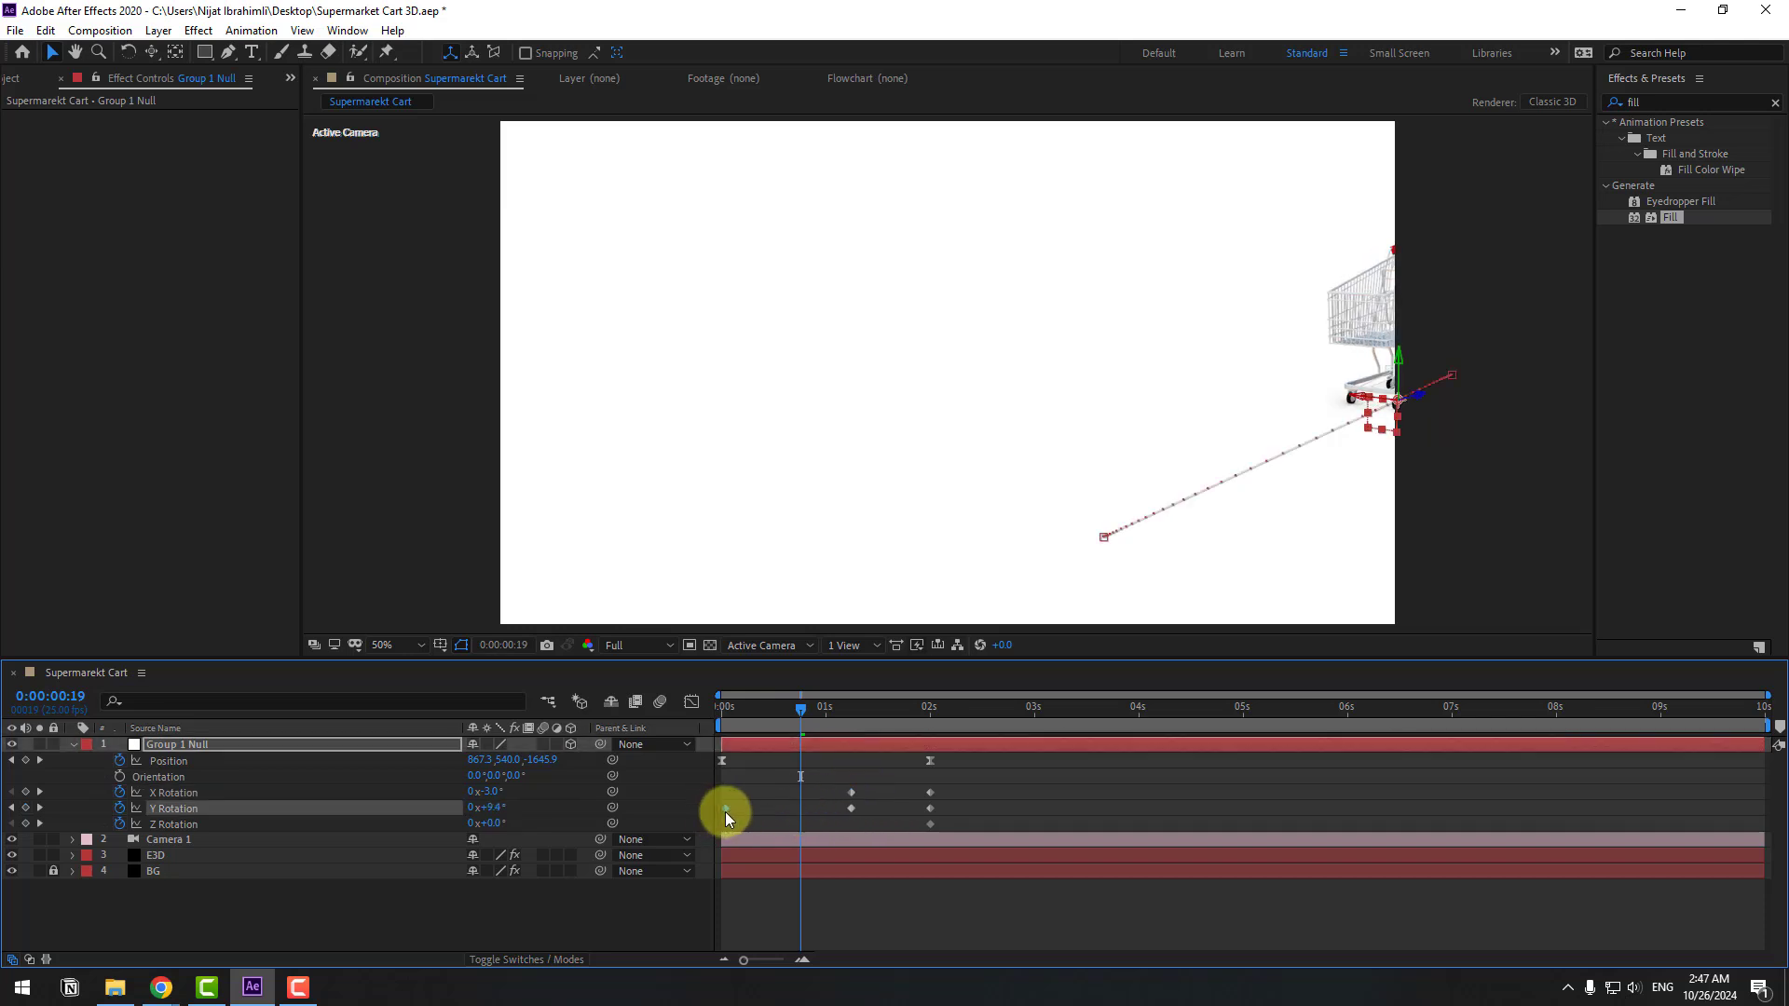
Step: Shift the middle rotation keyframes to 0:22 and apply Easy Ease to all X and Y keys
{"action": "left_click", "coordinate": [851, 806]}
{"action": "left_click", "coordinate": [853, 793], "text": "shift"}
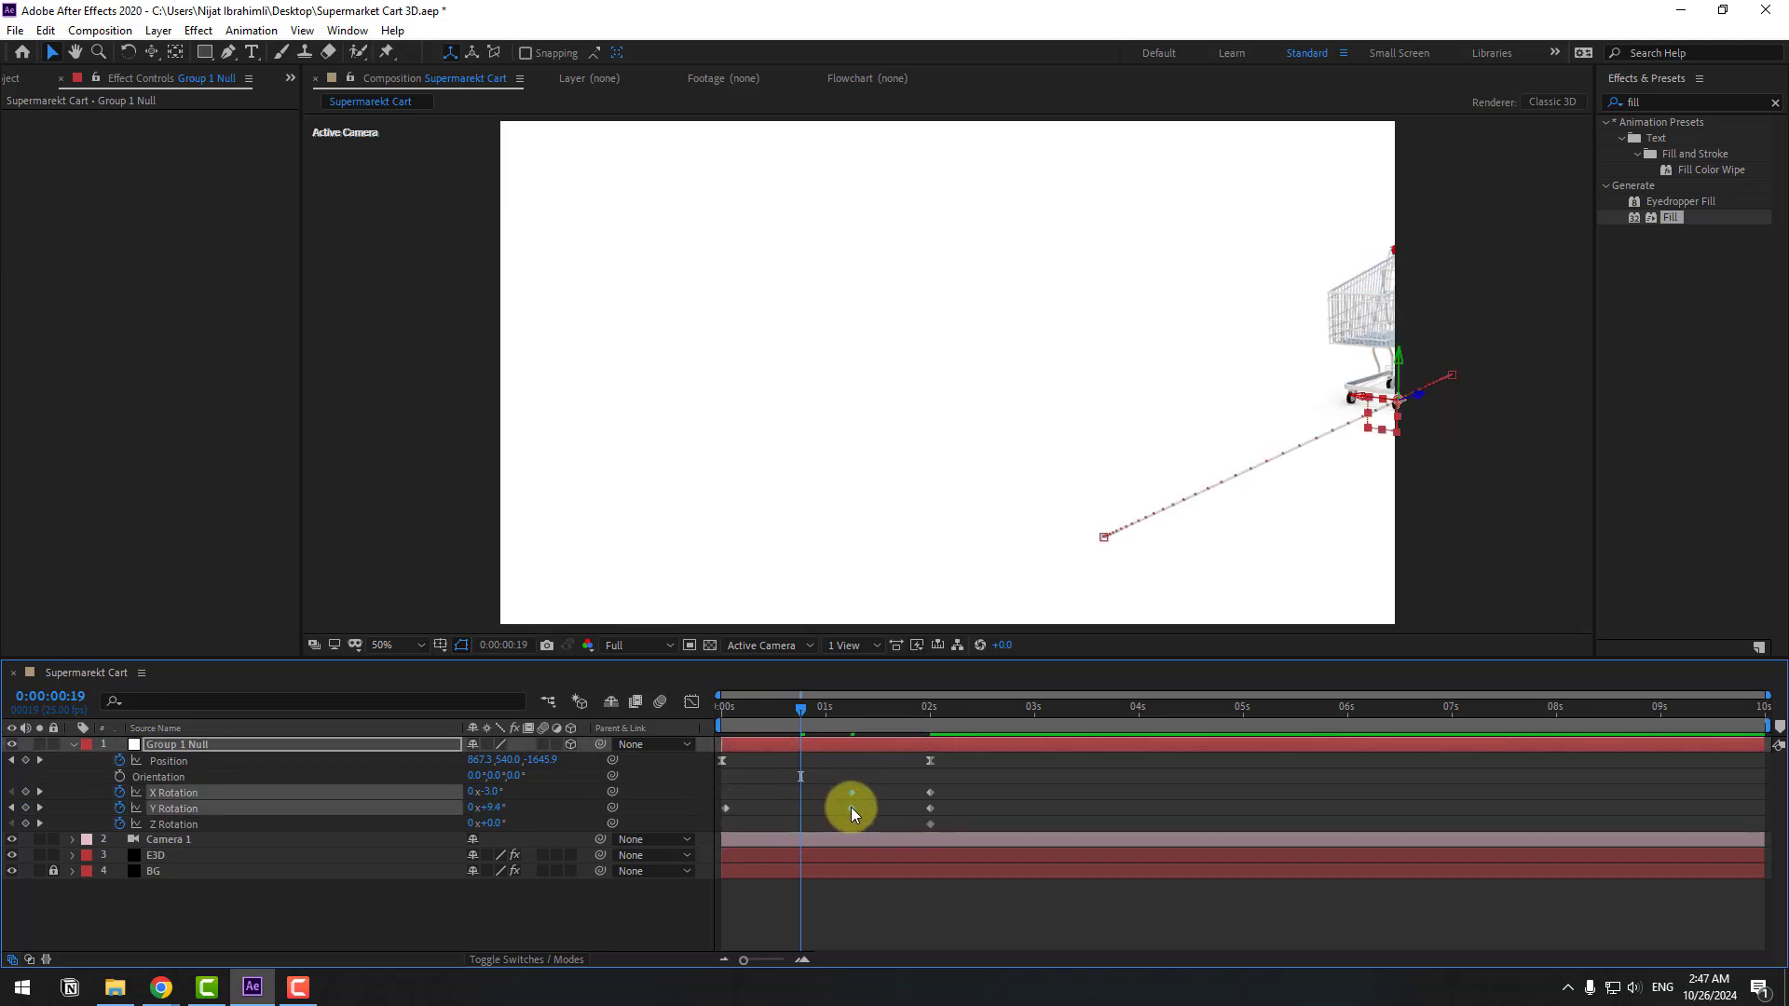
{"action": "mouse_move", "coordinate": [852, 807]}
{"action": "left_mouse_down"}
{"action": "mouse_move", "coordinate": [819, 805]}
{"action": "mouse_move", "coordinate": [825, 791]}
{"action": "left_mouse_up"}
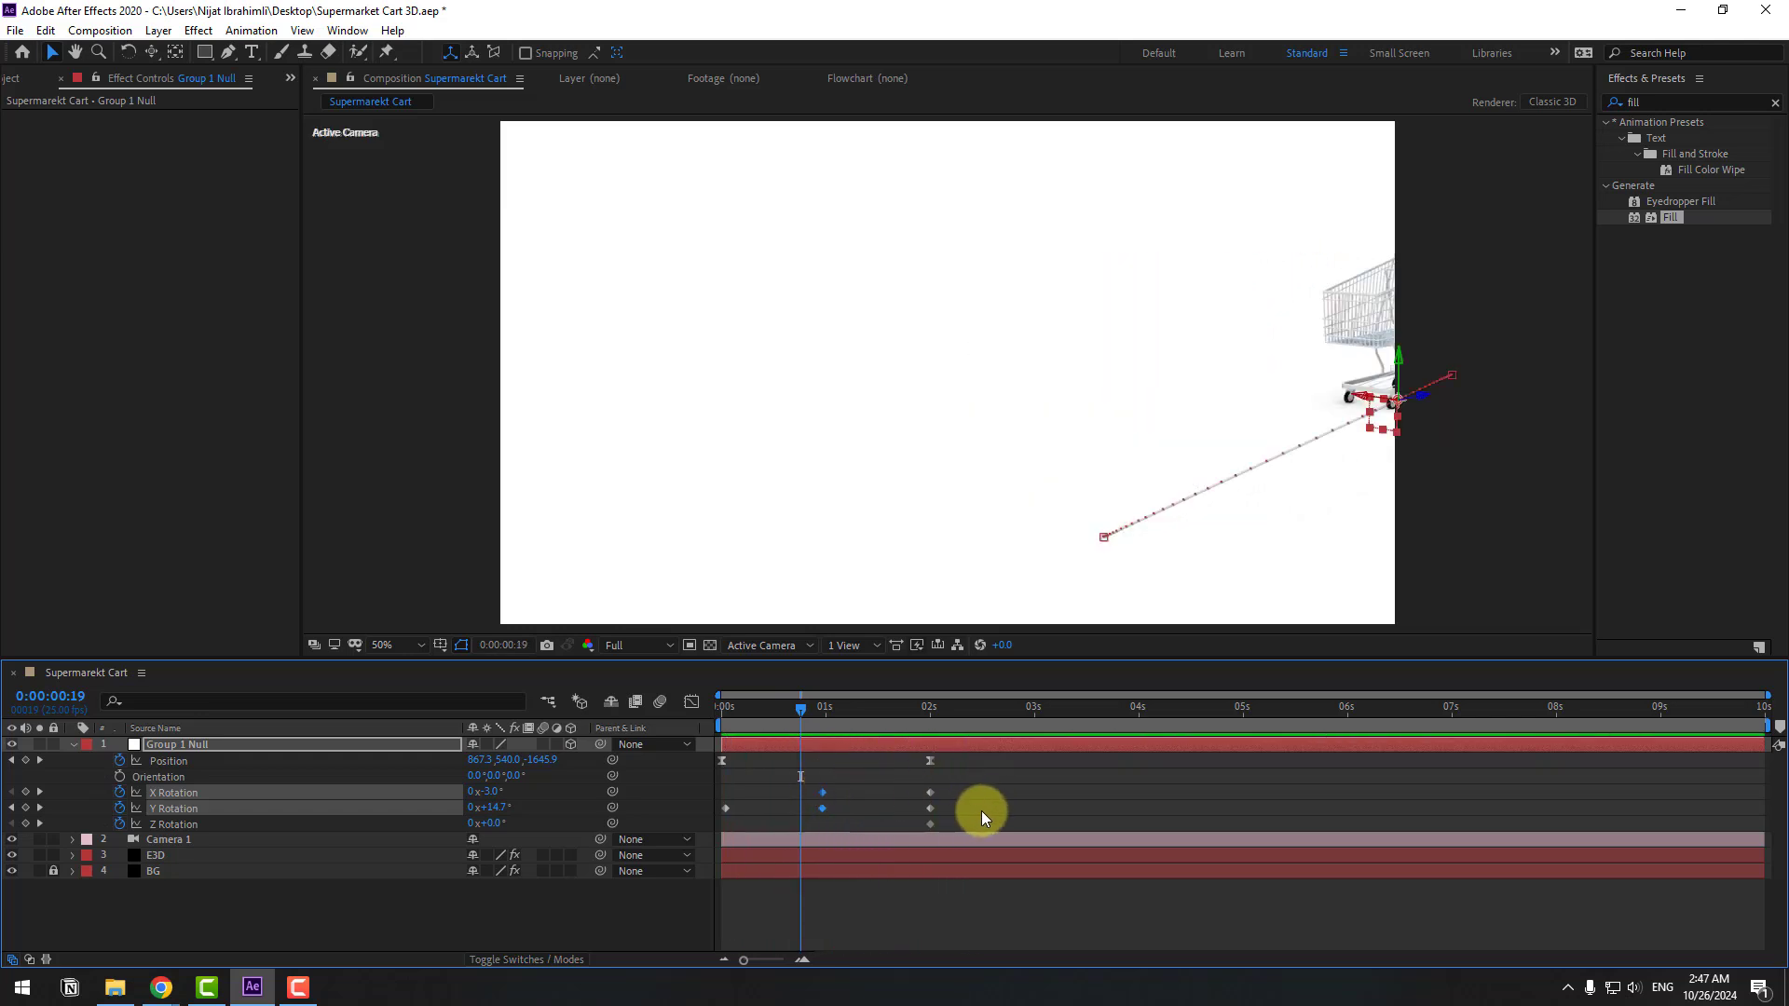
{"action": "left_click_drag", "start_coordinate": [958, 790], "coordinate": [724, 808]}
{"action": "right_click", "coordinate": [726, 808]}
{"action": "left_click", "coordinate": [992, 857]}
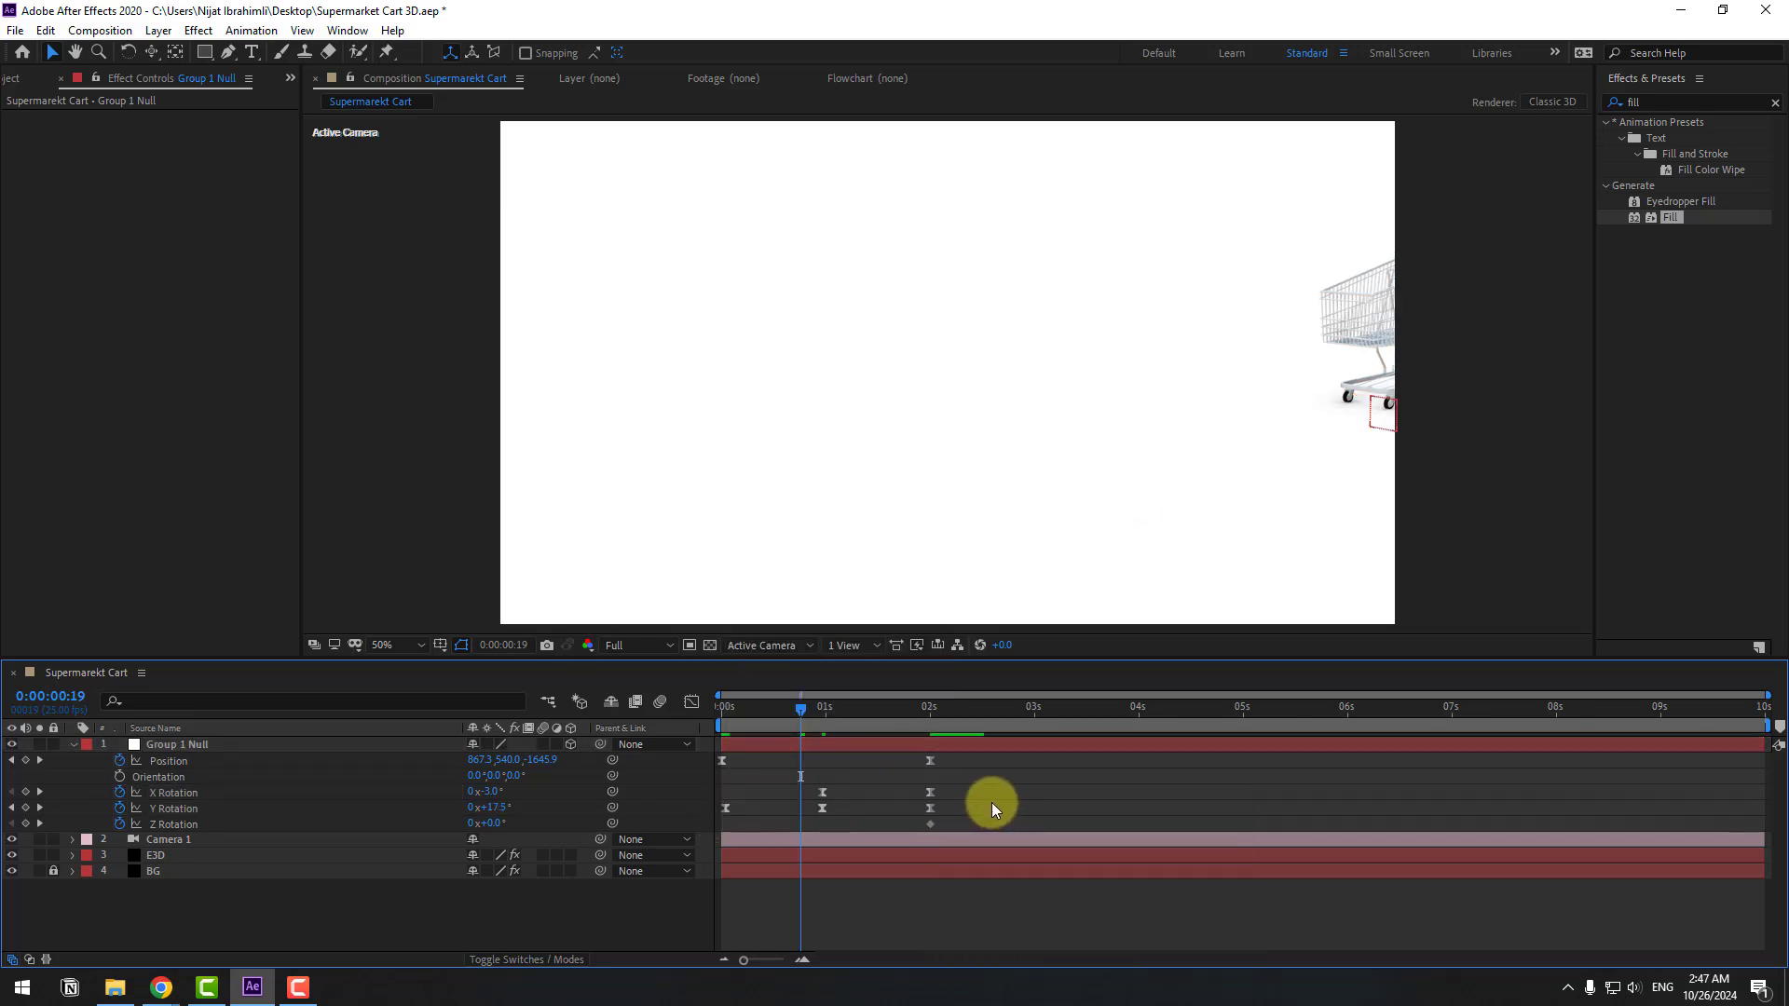
{"action": "left_click_drag", "start_coordinate": [921, 806], "coordinate": [704, 826]}
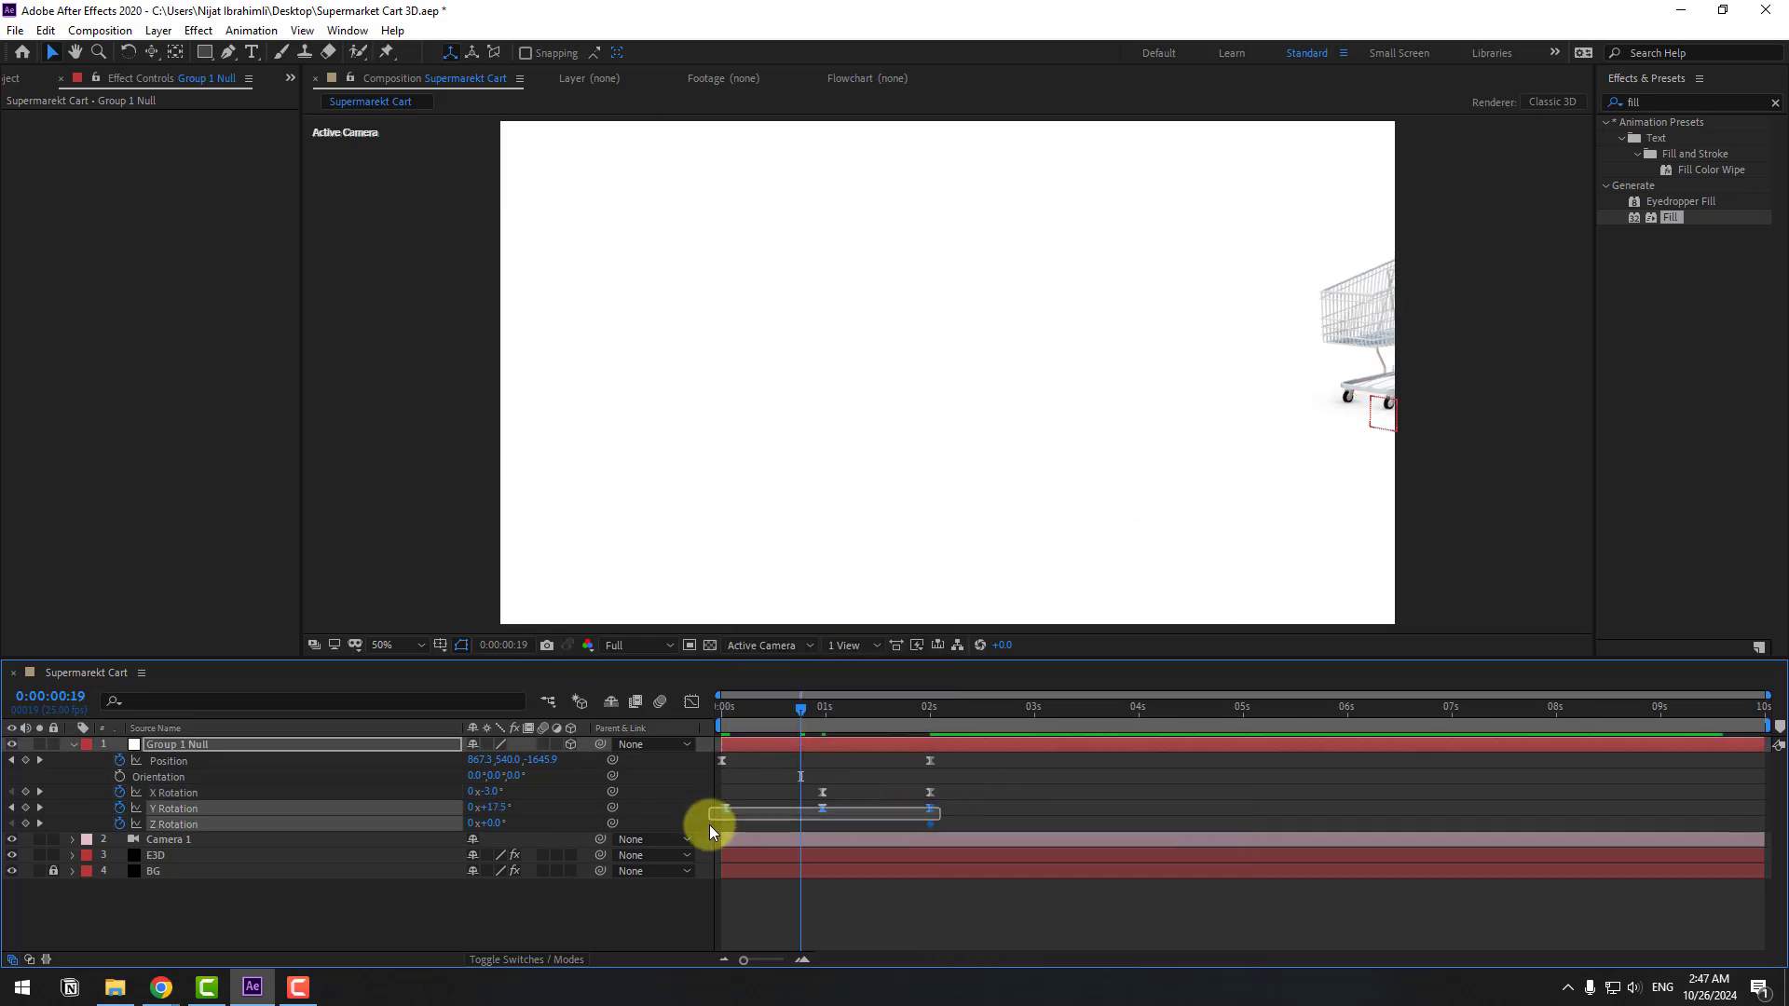
Step: Open the Graph Editor and preview the cart's wobble from the start
{"action": "left_click", "coordinate": [691, 702]}
{"action": "left_click", "coordinate": [728, 723]}
{"action": "key", "text": "space"}
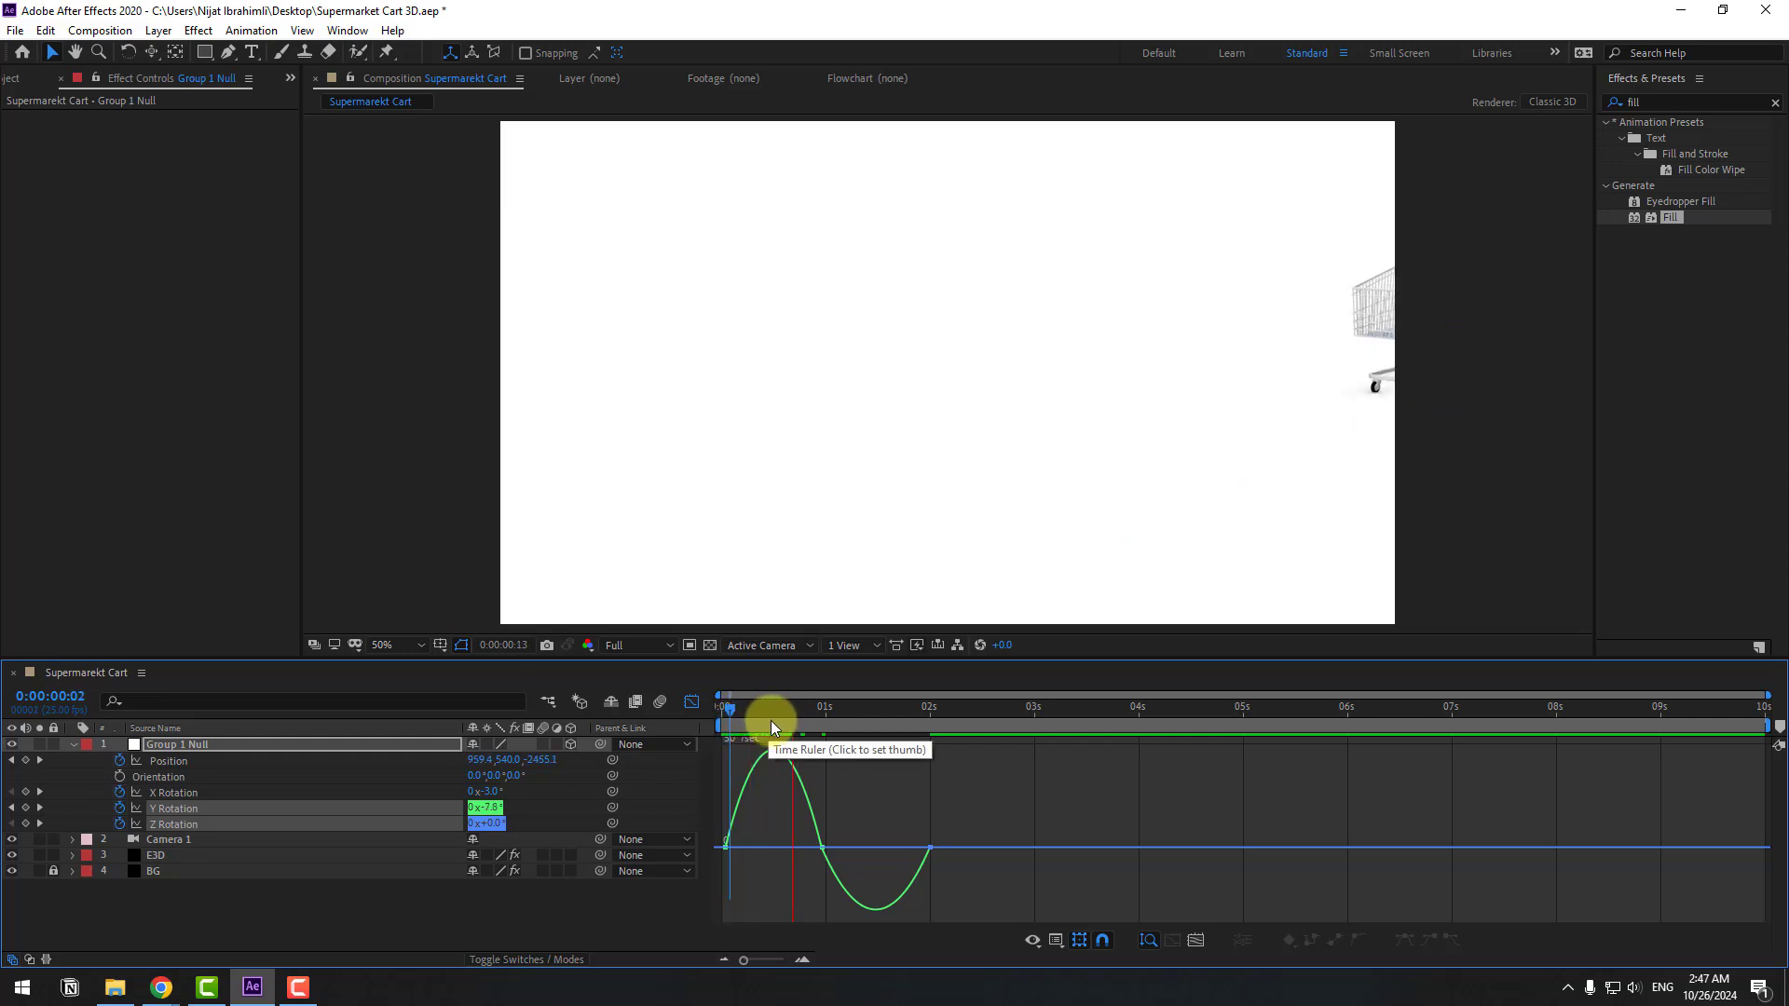
{"action": "left_click", "coordinate": [819, 716]}
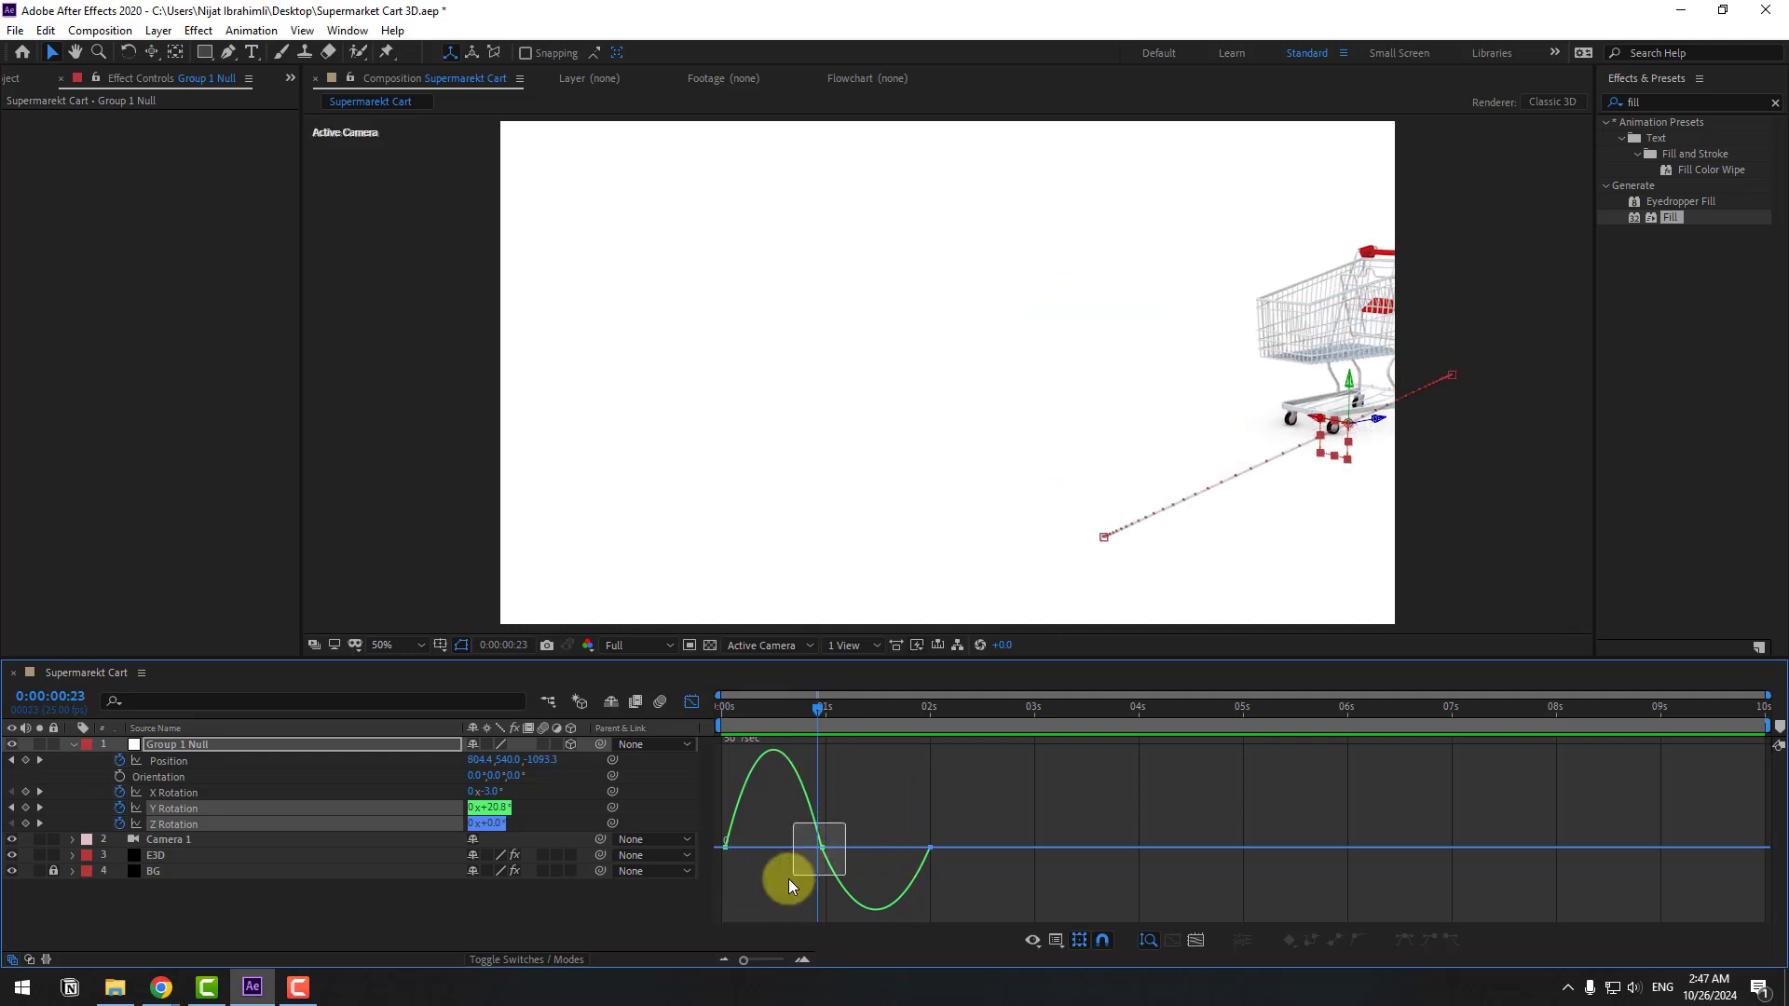
Step: Set the Y Rotation ease influence to about 53%, preview it, and return to the layer view
{"action": "left_click_drag", "start_coordinate": [786, 848], "coordinate": [858, 848]}
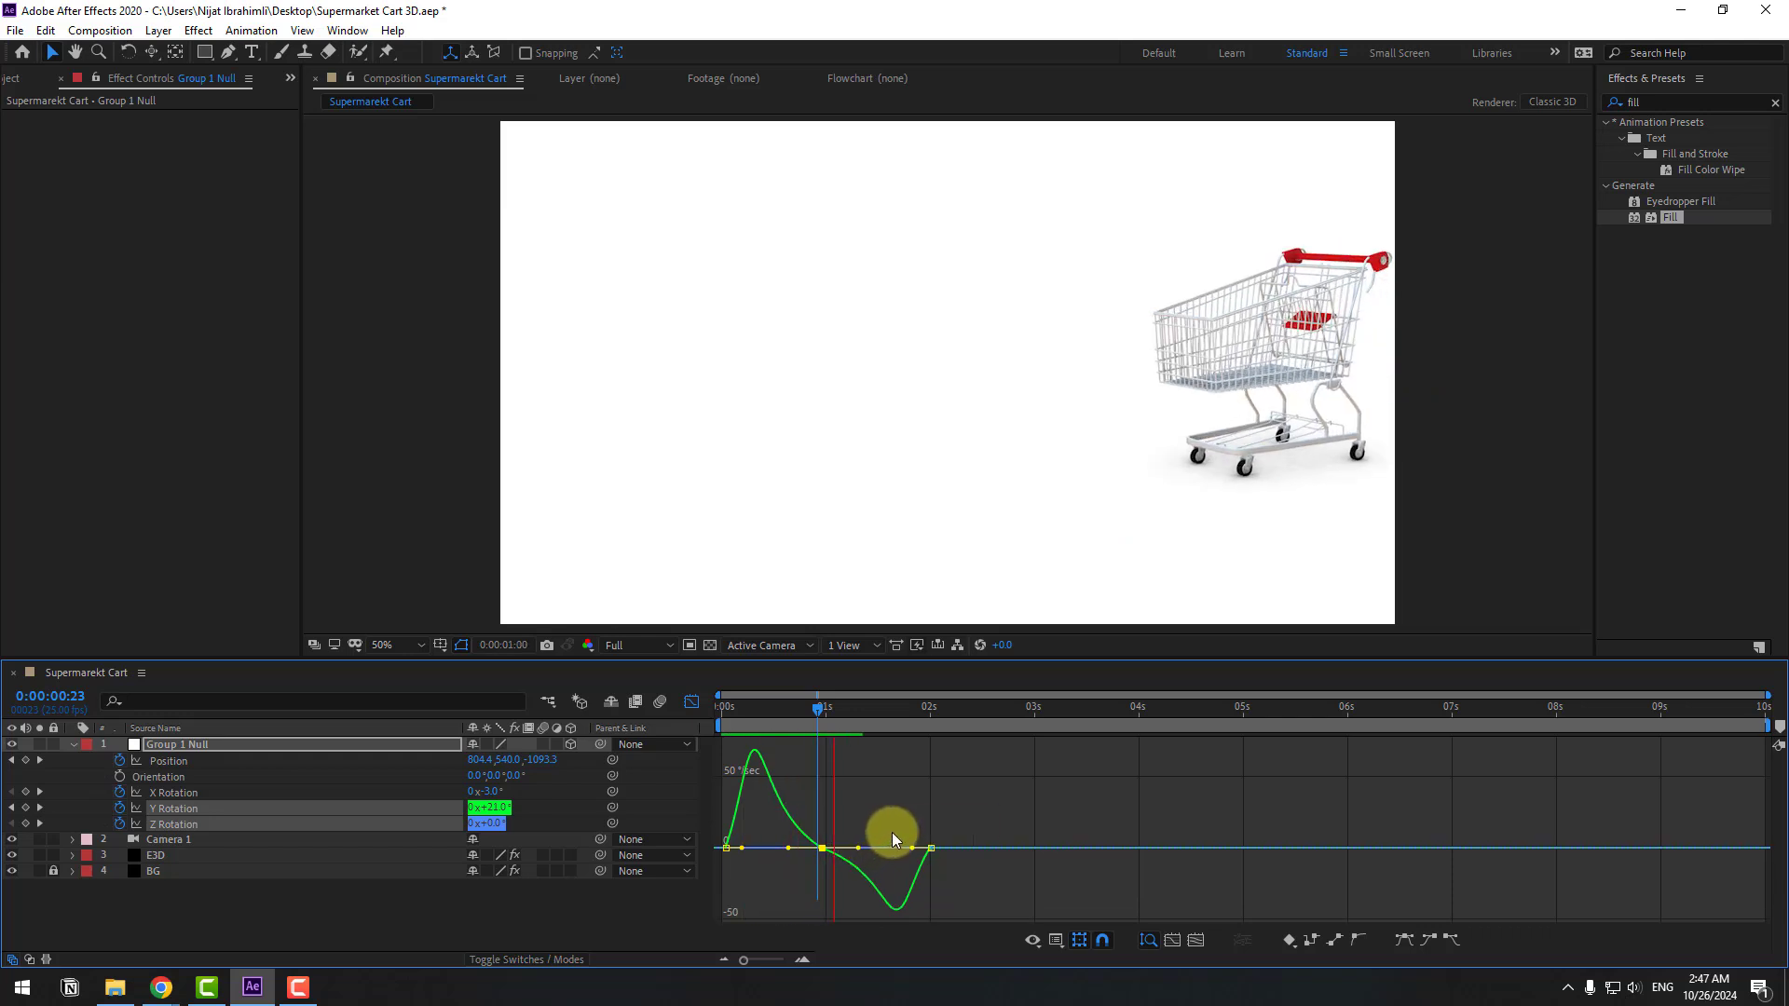
{"action": "left_click", "coordinate": [897, 852]}
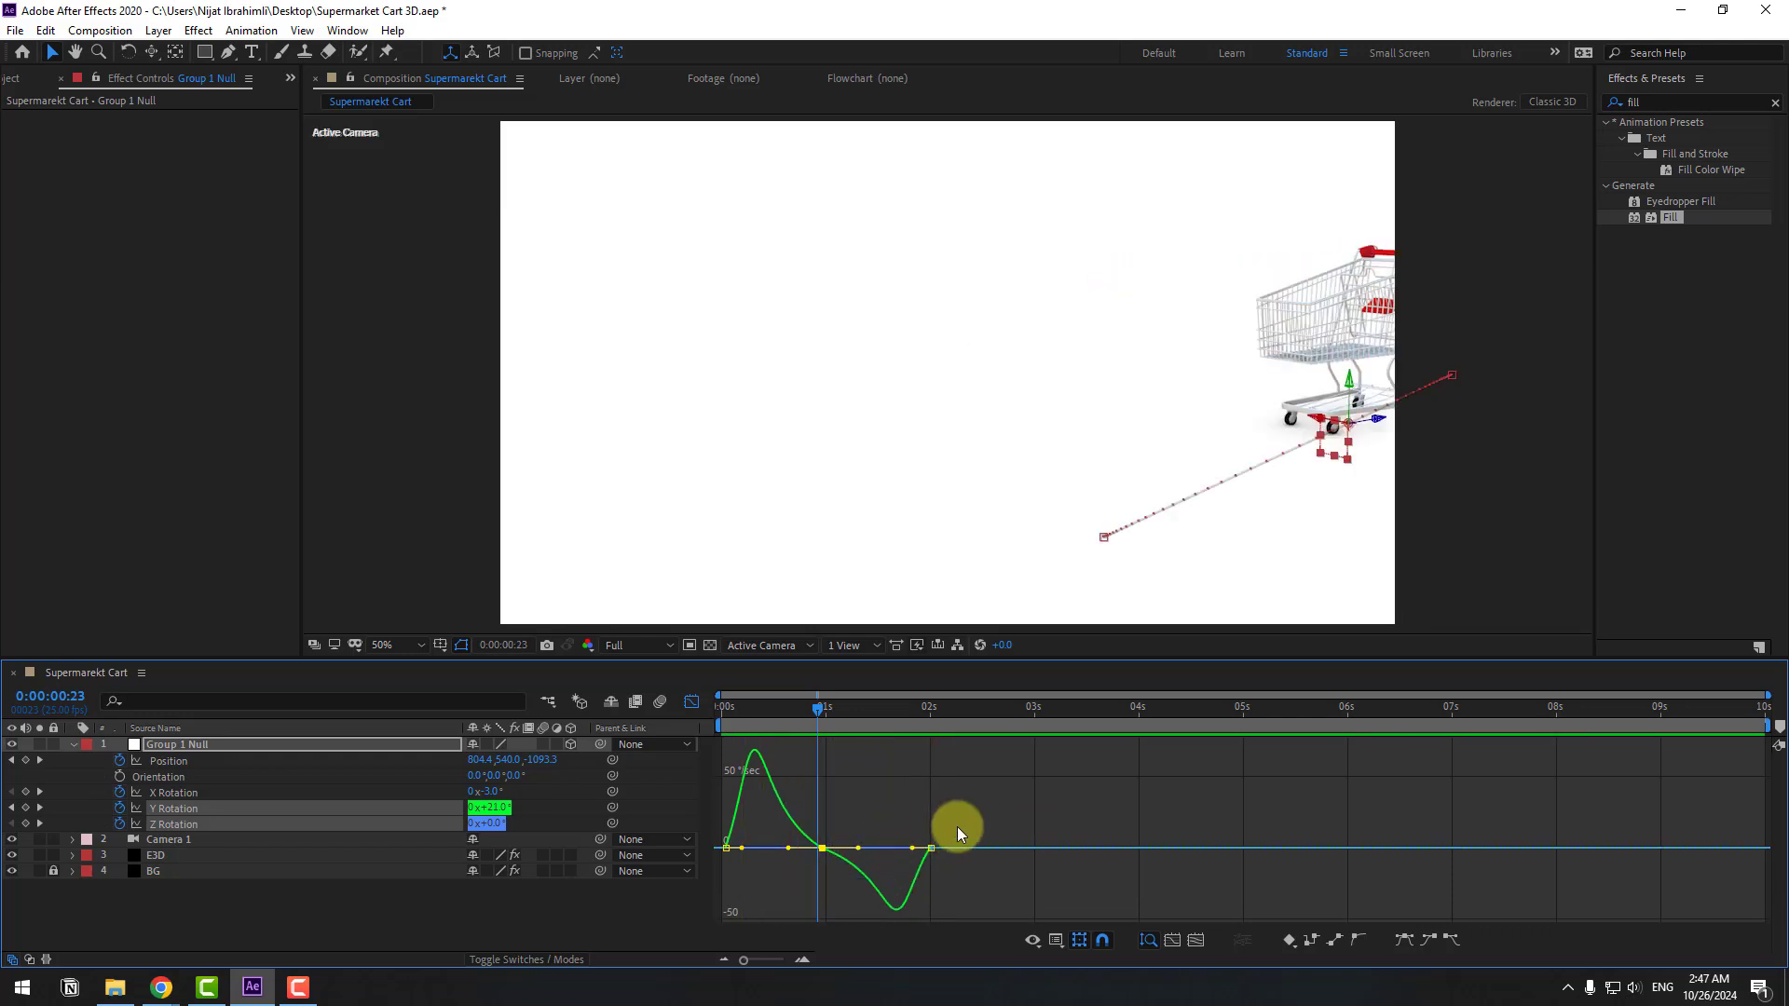
{"action": "left_click_drag", "start_coordinate": [912, 847], "coordinate": [858, 848]}
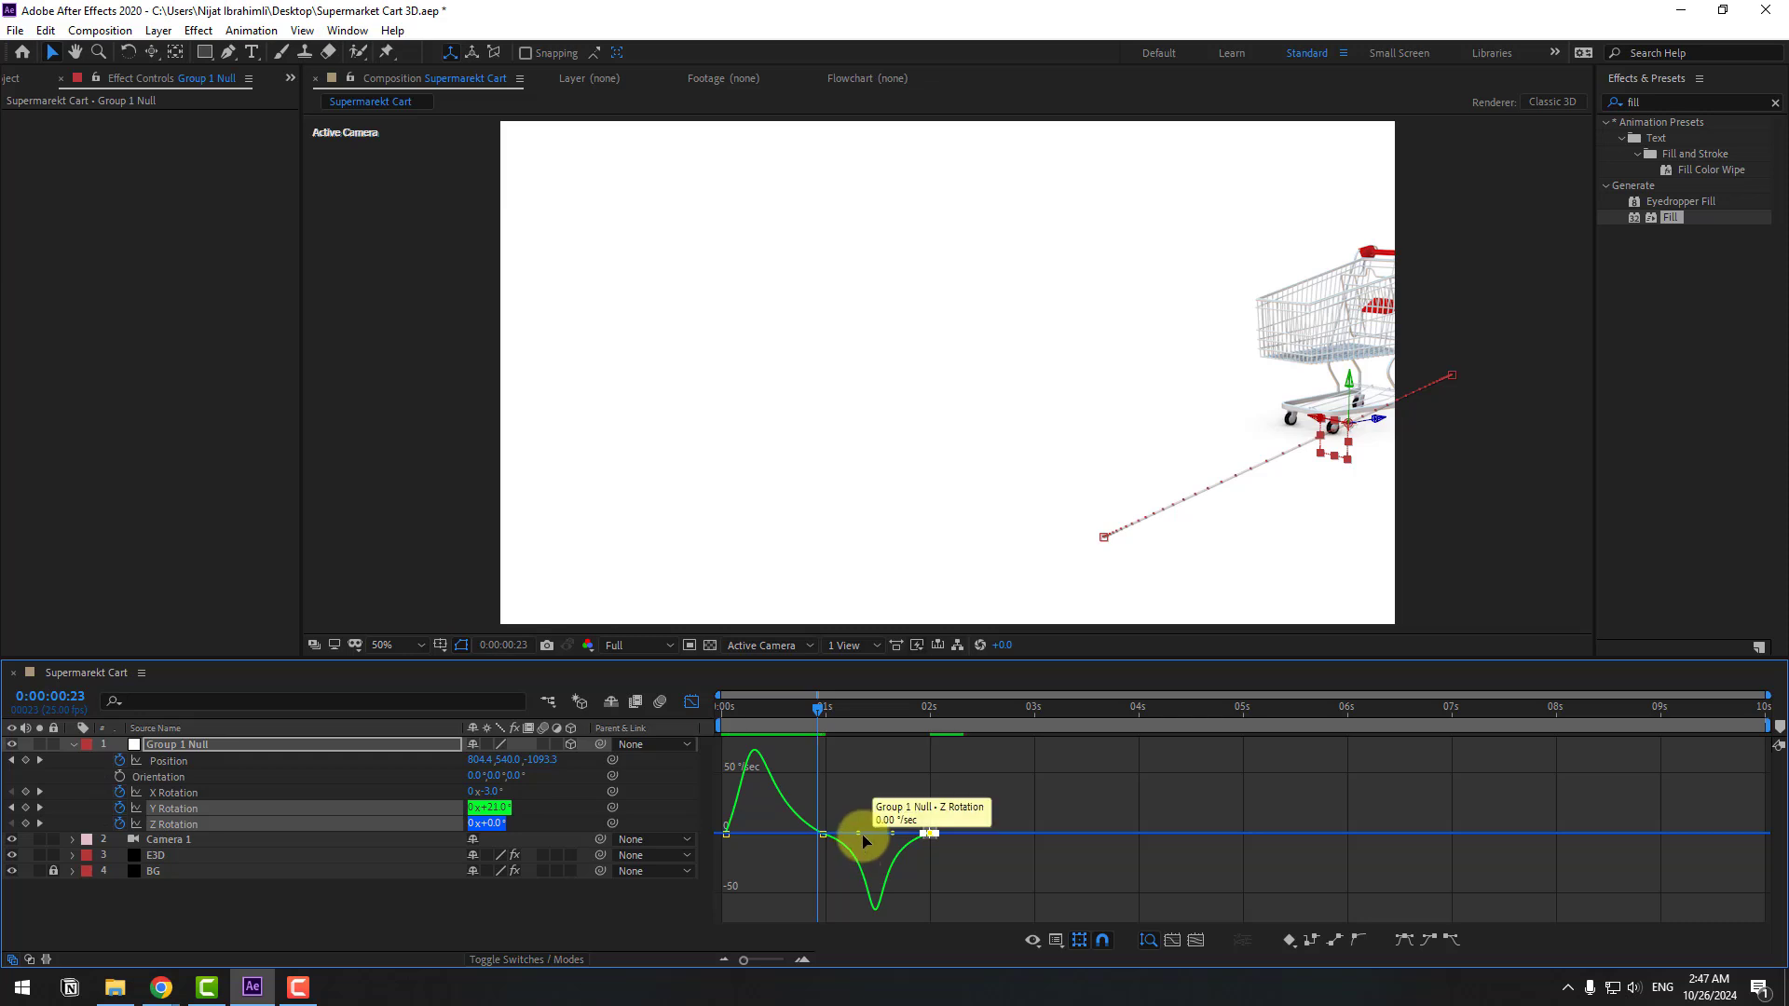
{"action": "key", "text": "space"}
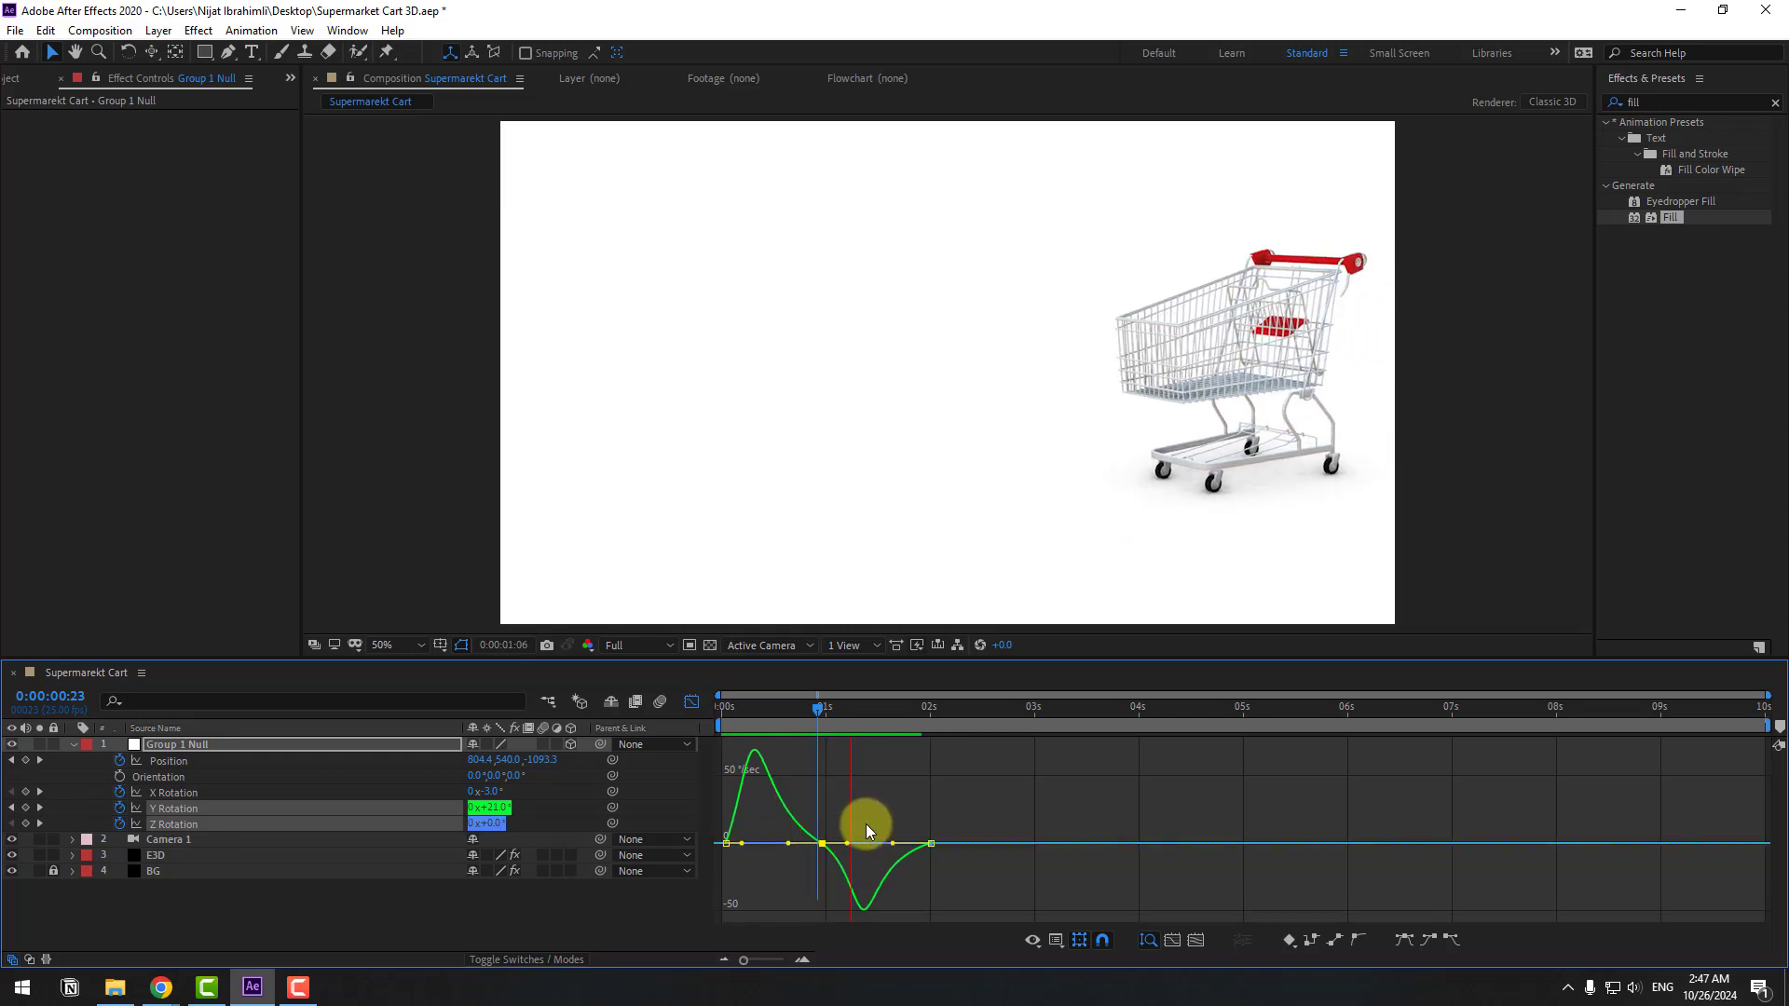
{"action": "key", "text": "space"}
{"action": "left_click", "coordinate": [692, 702]}
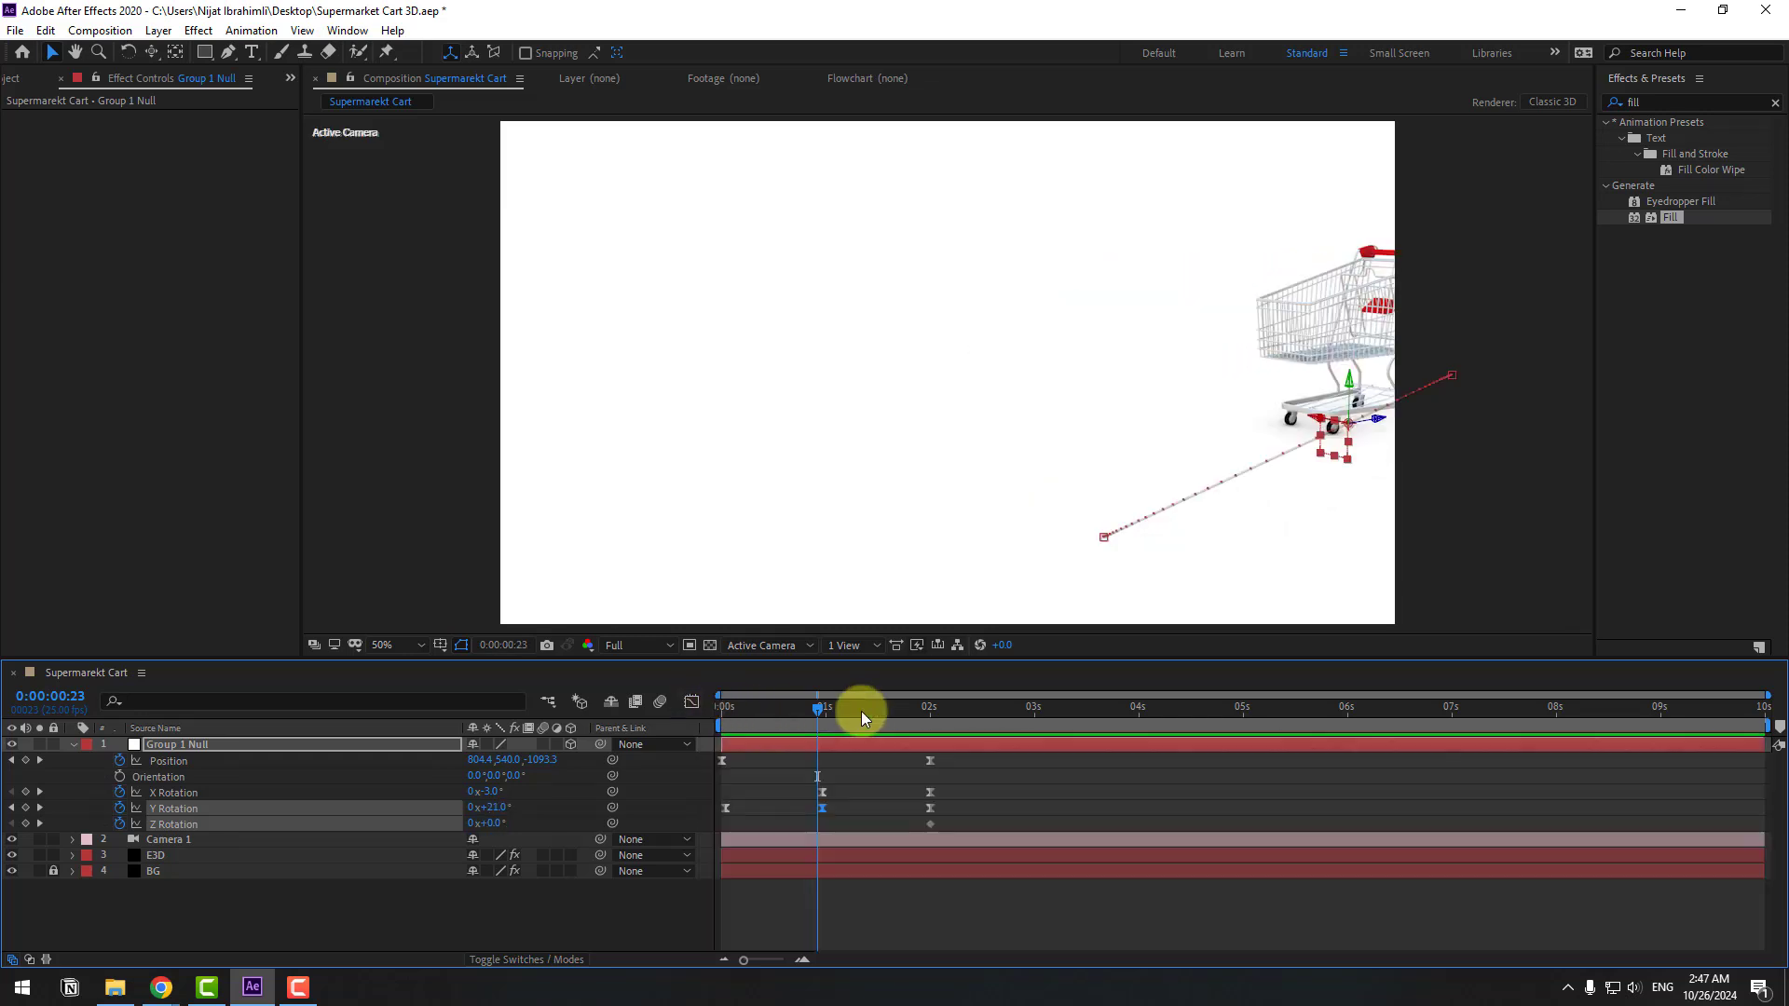
{"action": "left_click_drag", "start_coordinate": [859, 708], "coordinate": [939, 713]}
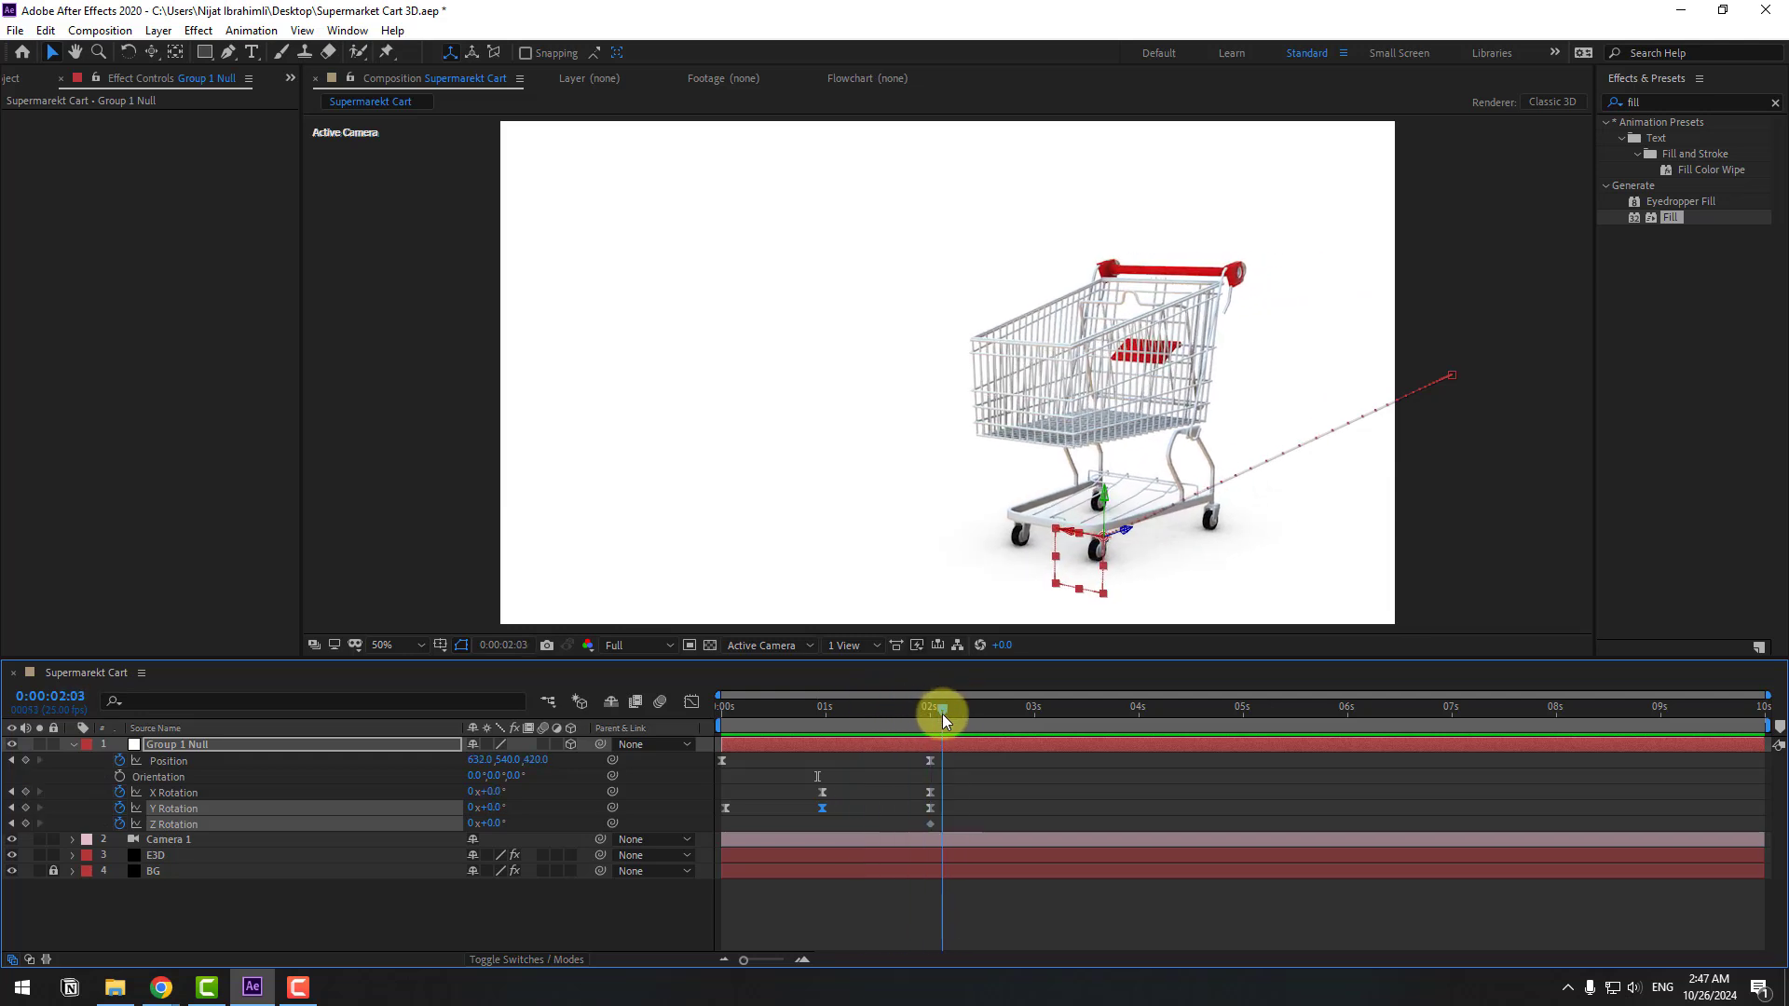
Step: Create a text layer reading BLACK and FRIDAY on two lines
{"action": "left_click", "coordinate": [74, 745]}
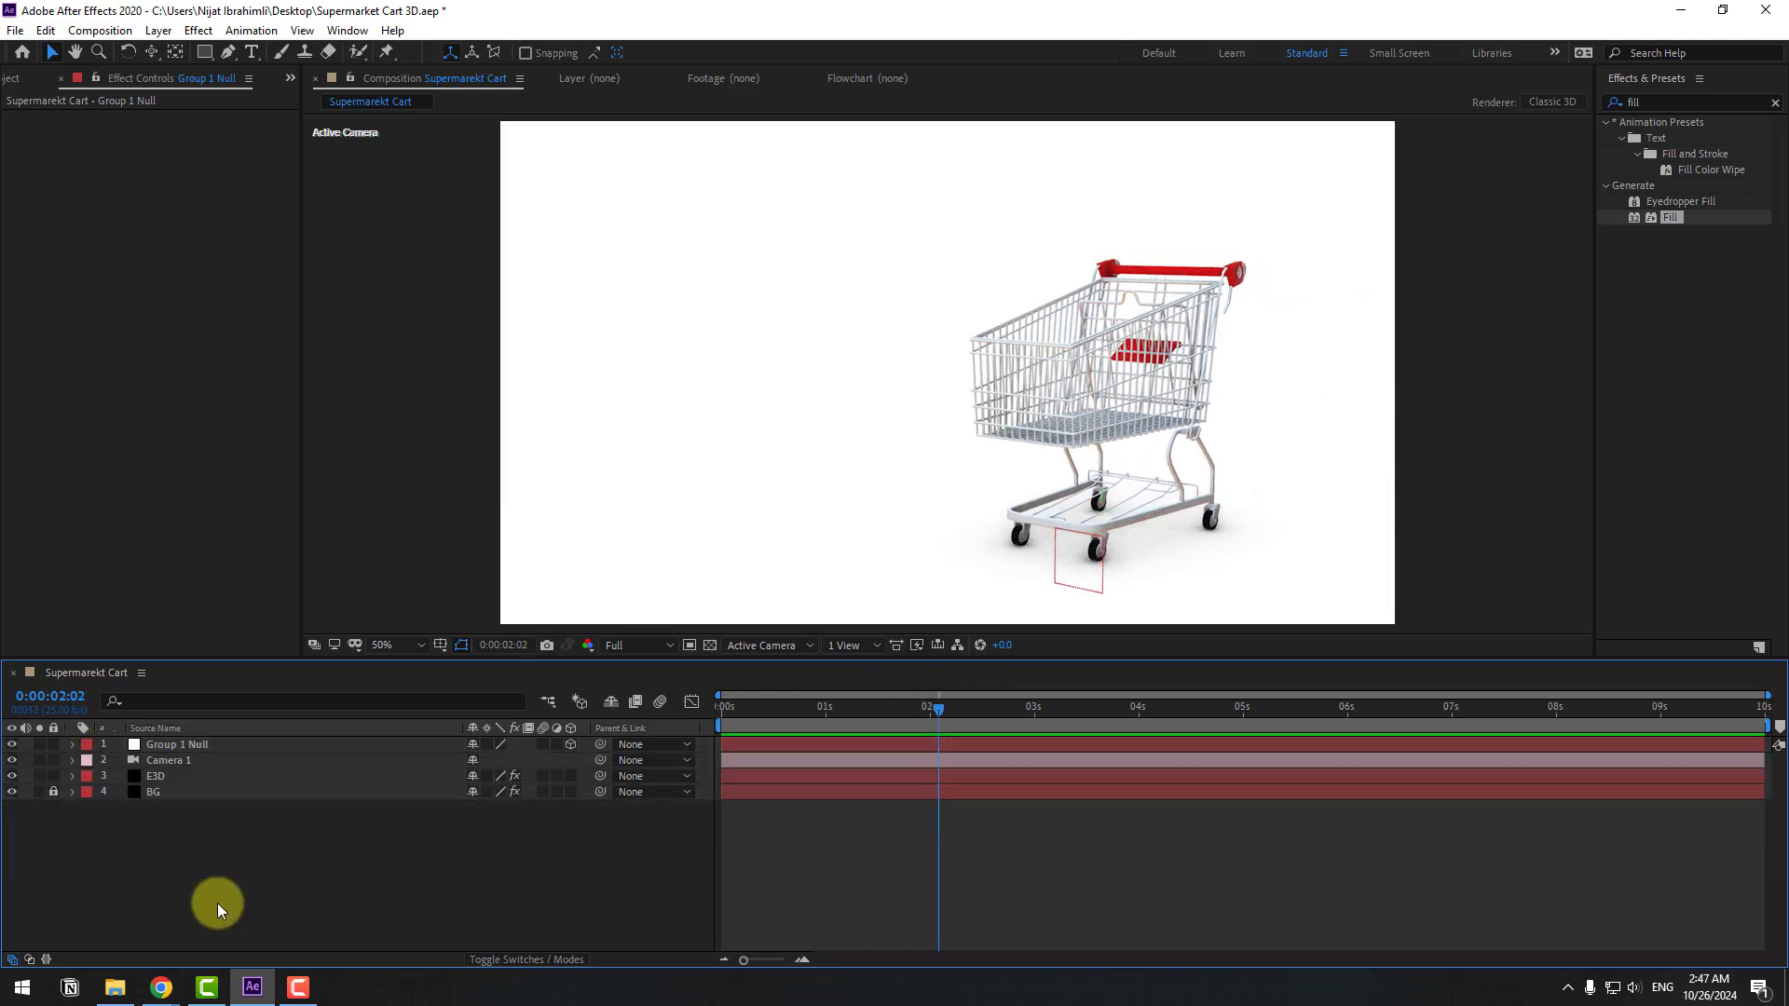
{"action": "left_click", "coordinate": [254, 58]}
{"action": "left_click", "coordinate": [588, 270]}
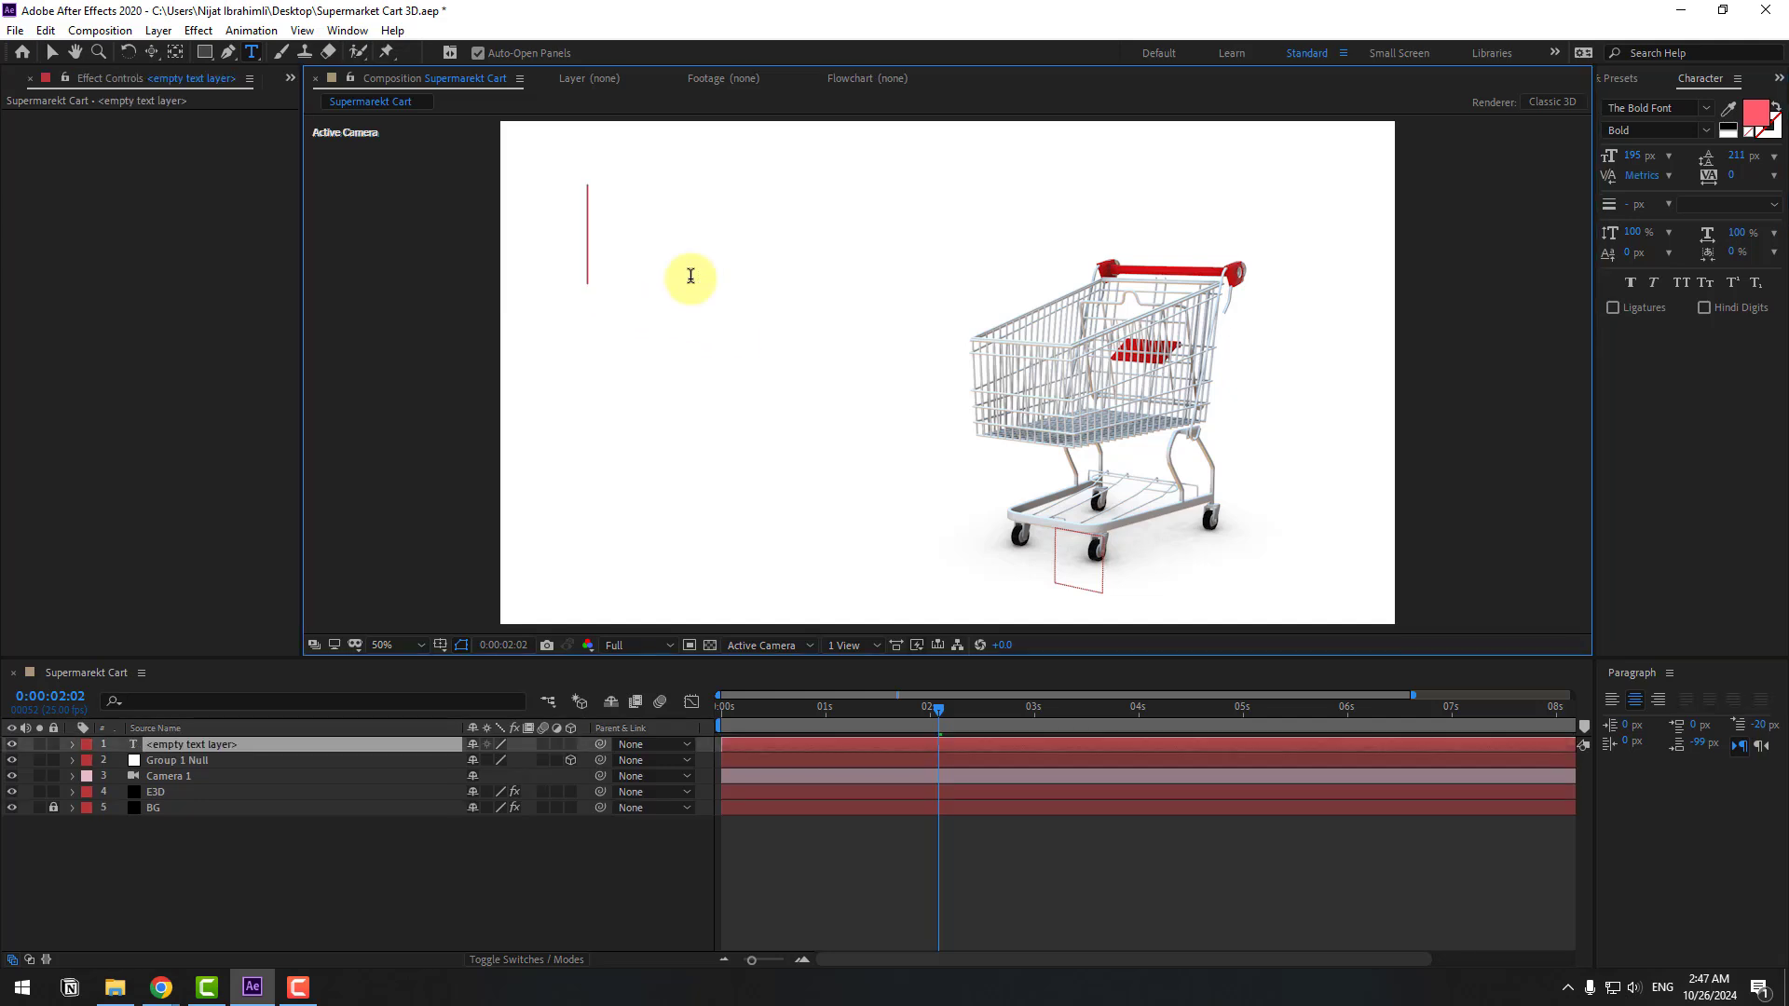
{"action": "type", "text": "BLACK"}
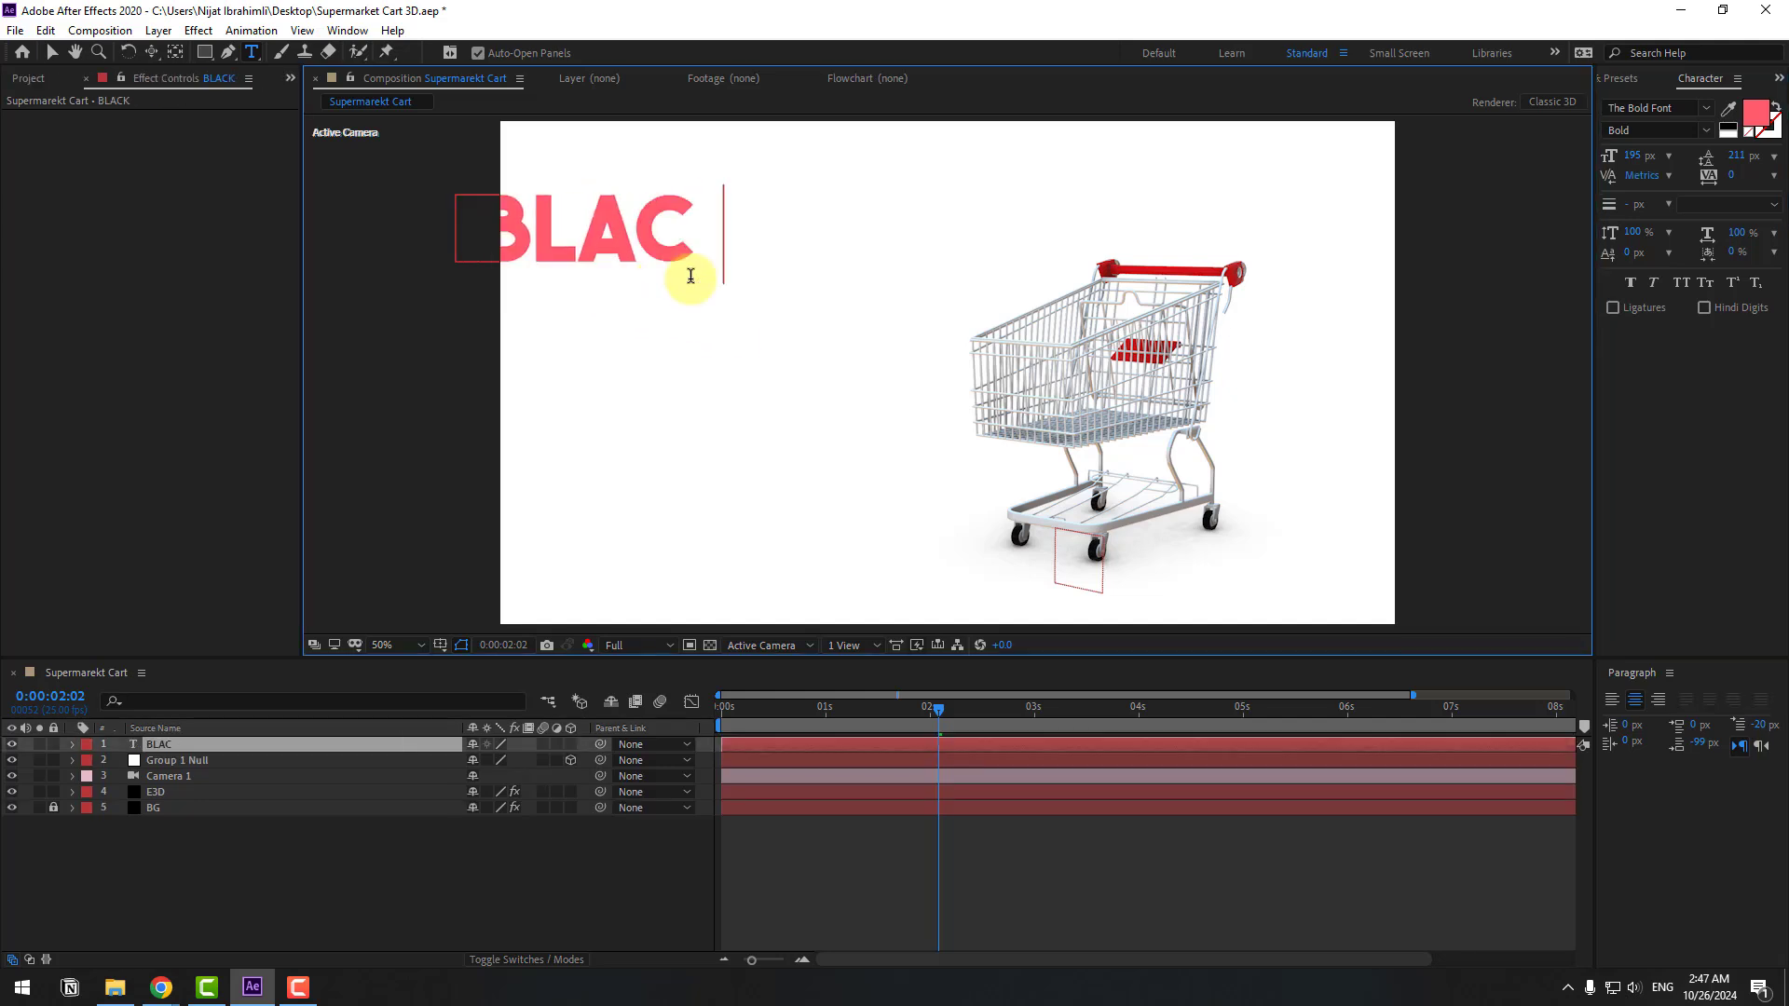
{"action": "key", "text": "Return"}
{"action": "type", "text": "FRIDAY"}
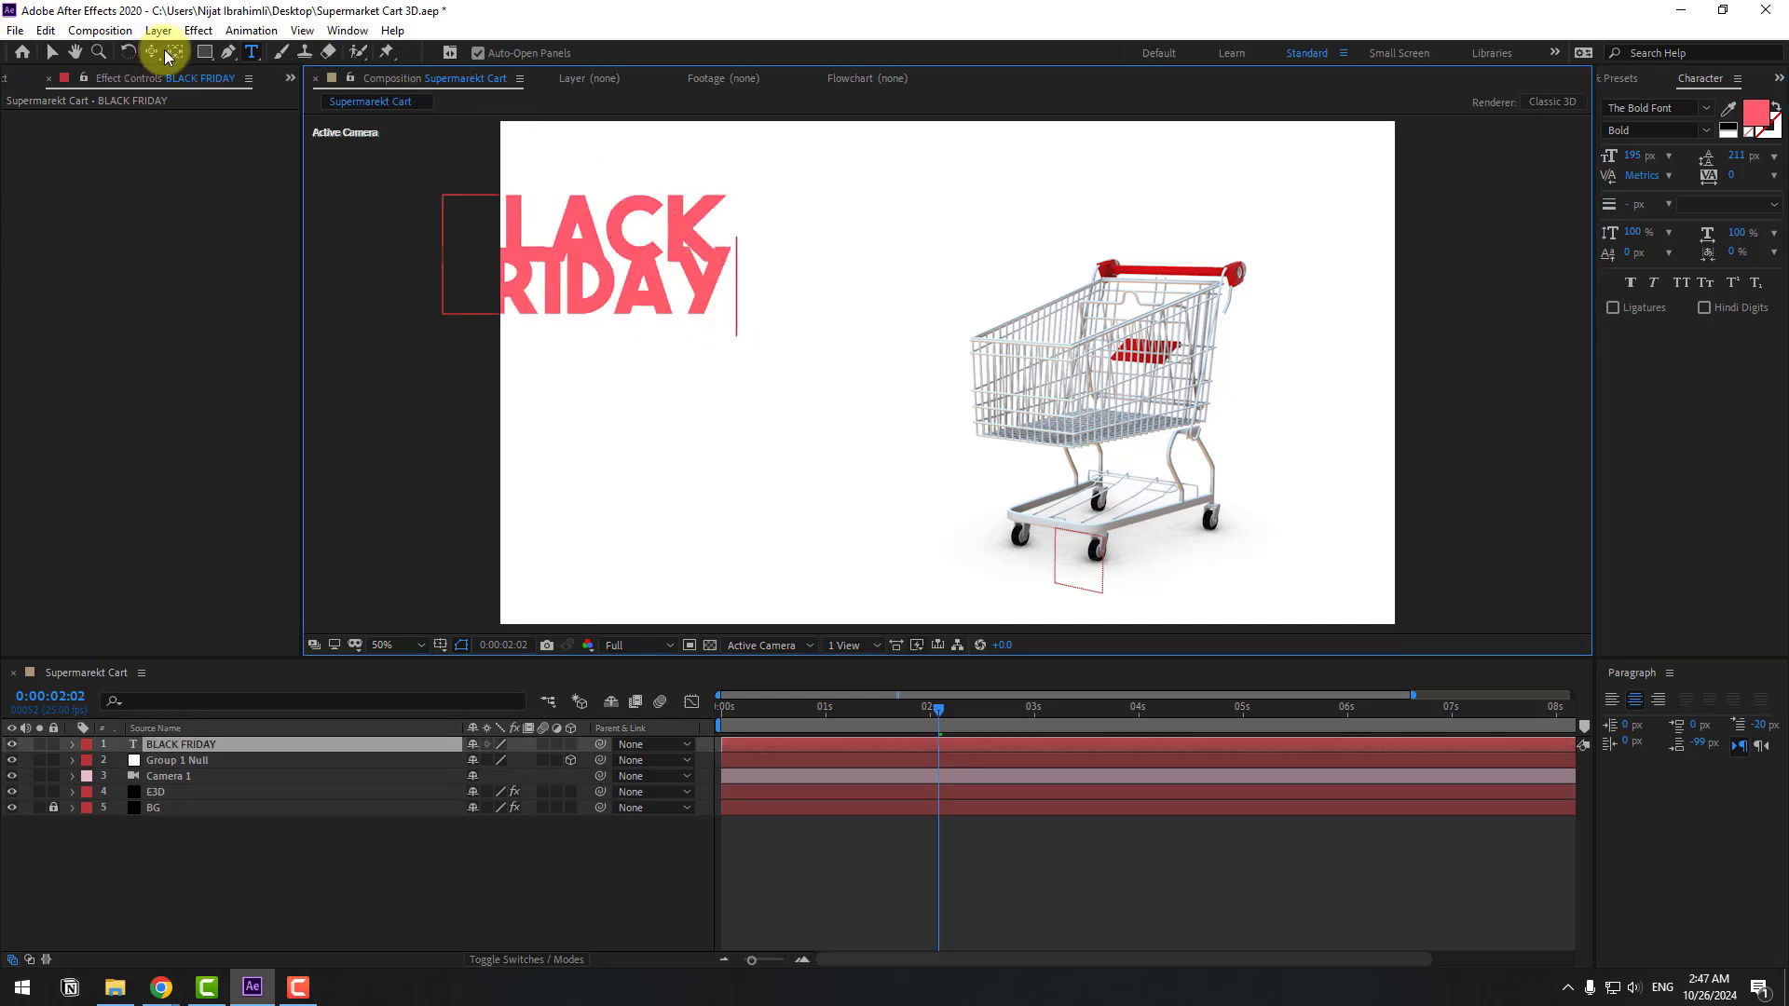
{"action": "left_click", "coordinate": [41, 52]}
Step: Place the text beside the cart, raise leading to 280 px, and hide the layer
{"action": "left_click_drag", "start_coordinate": [652, 261], "coordinate": [758, 320]}
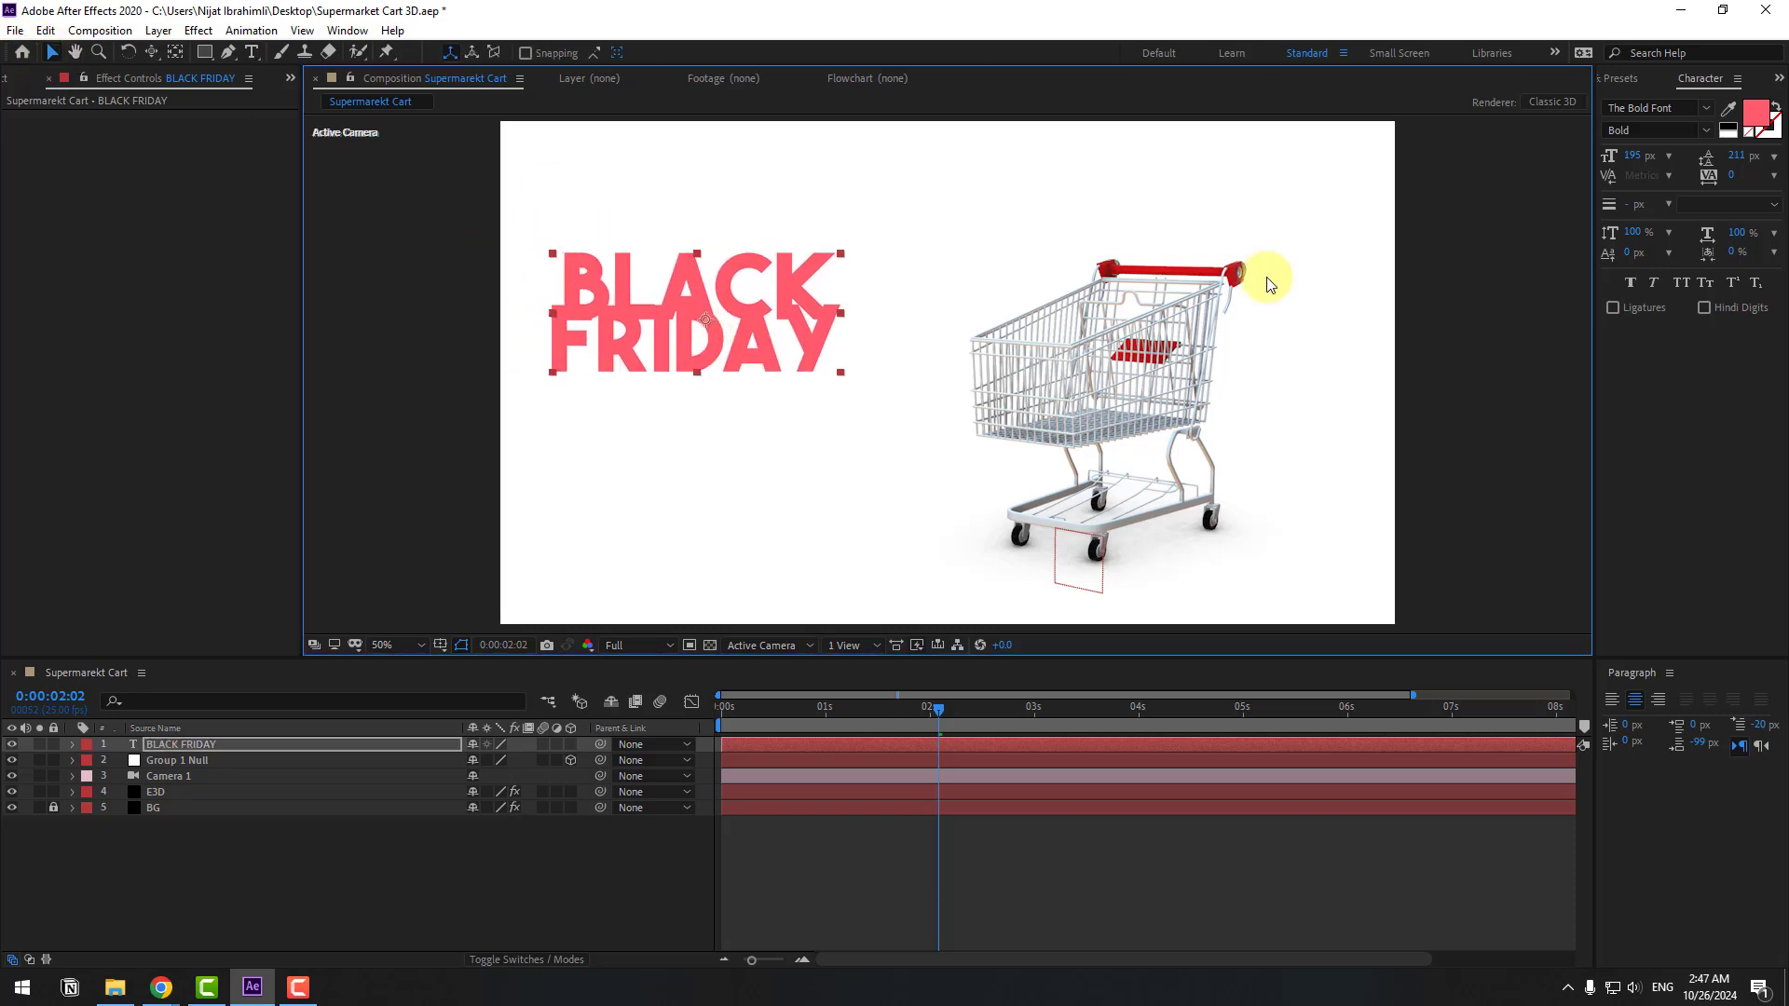
{"action": "left_click_drag", "start_coordinate": [1736, 157], "coordinate": [1784, 157]}
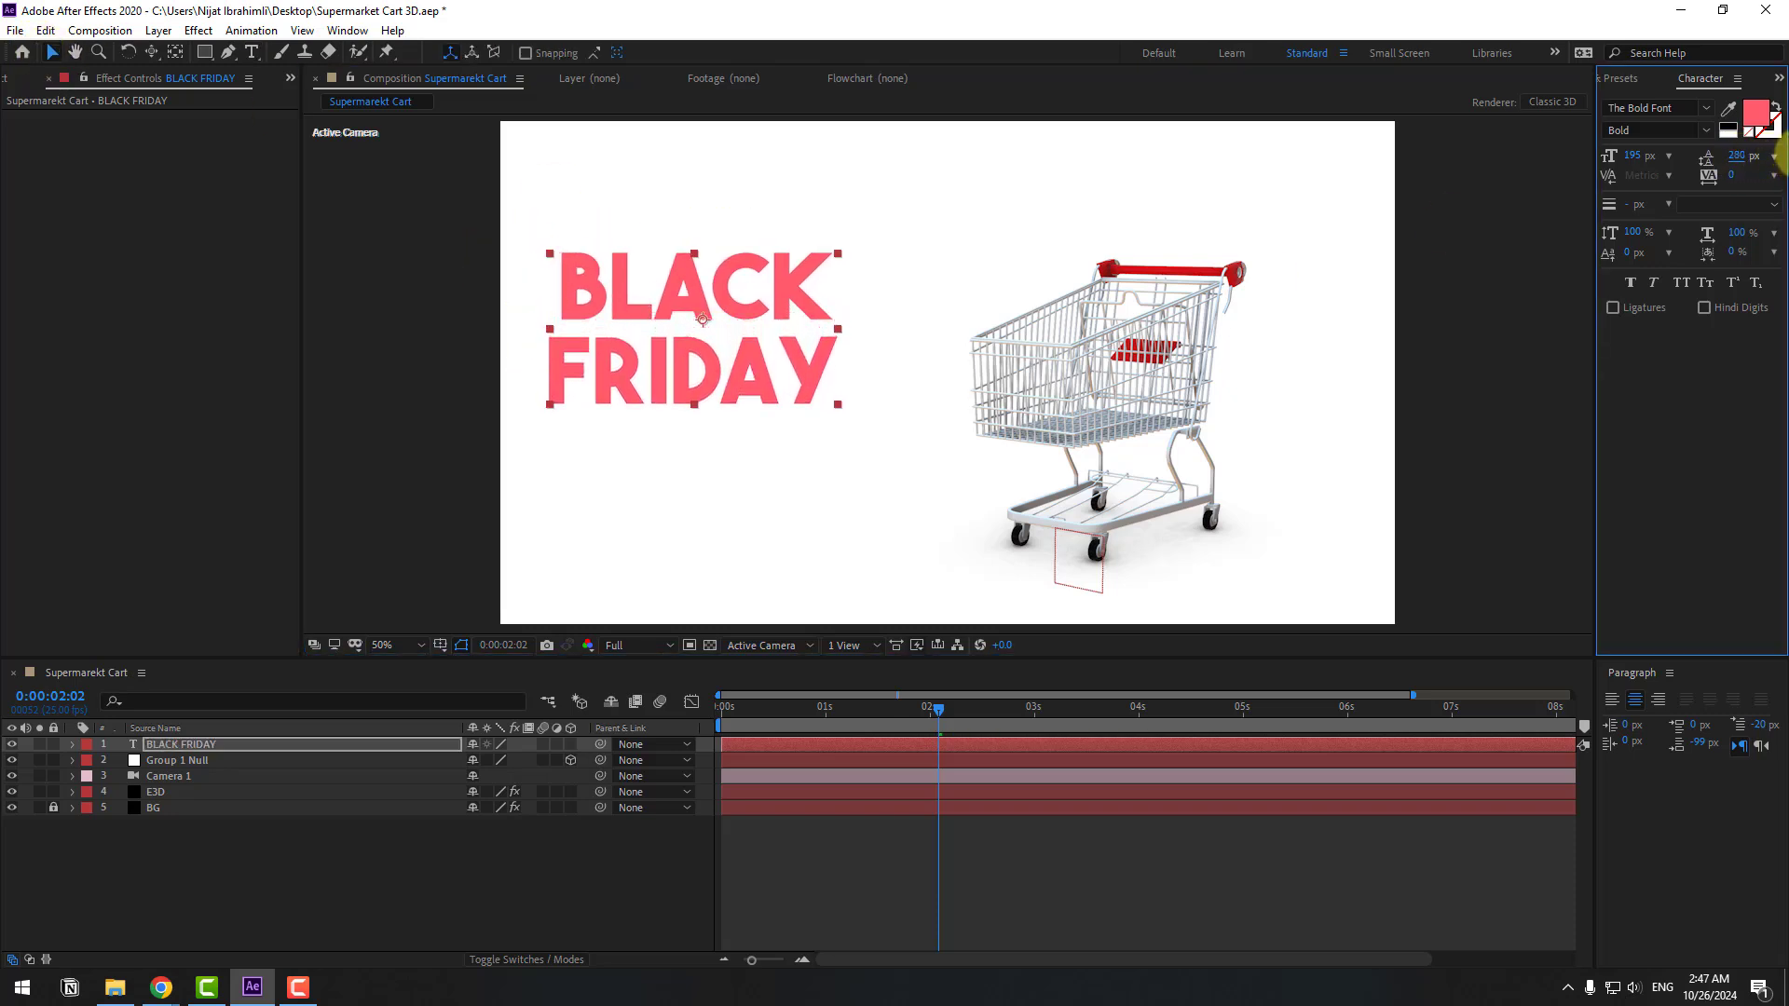
{"action": "left_click", "coordinate": [12, 744]}
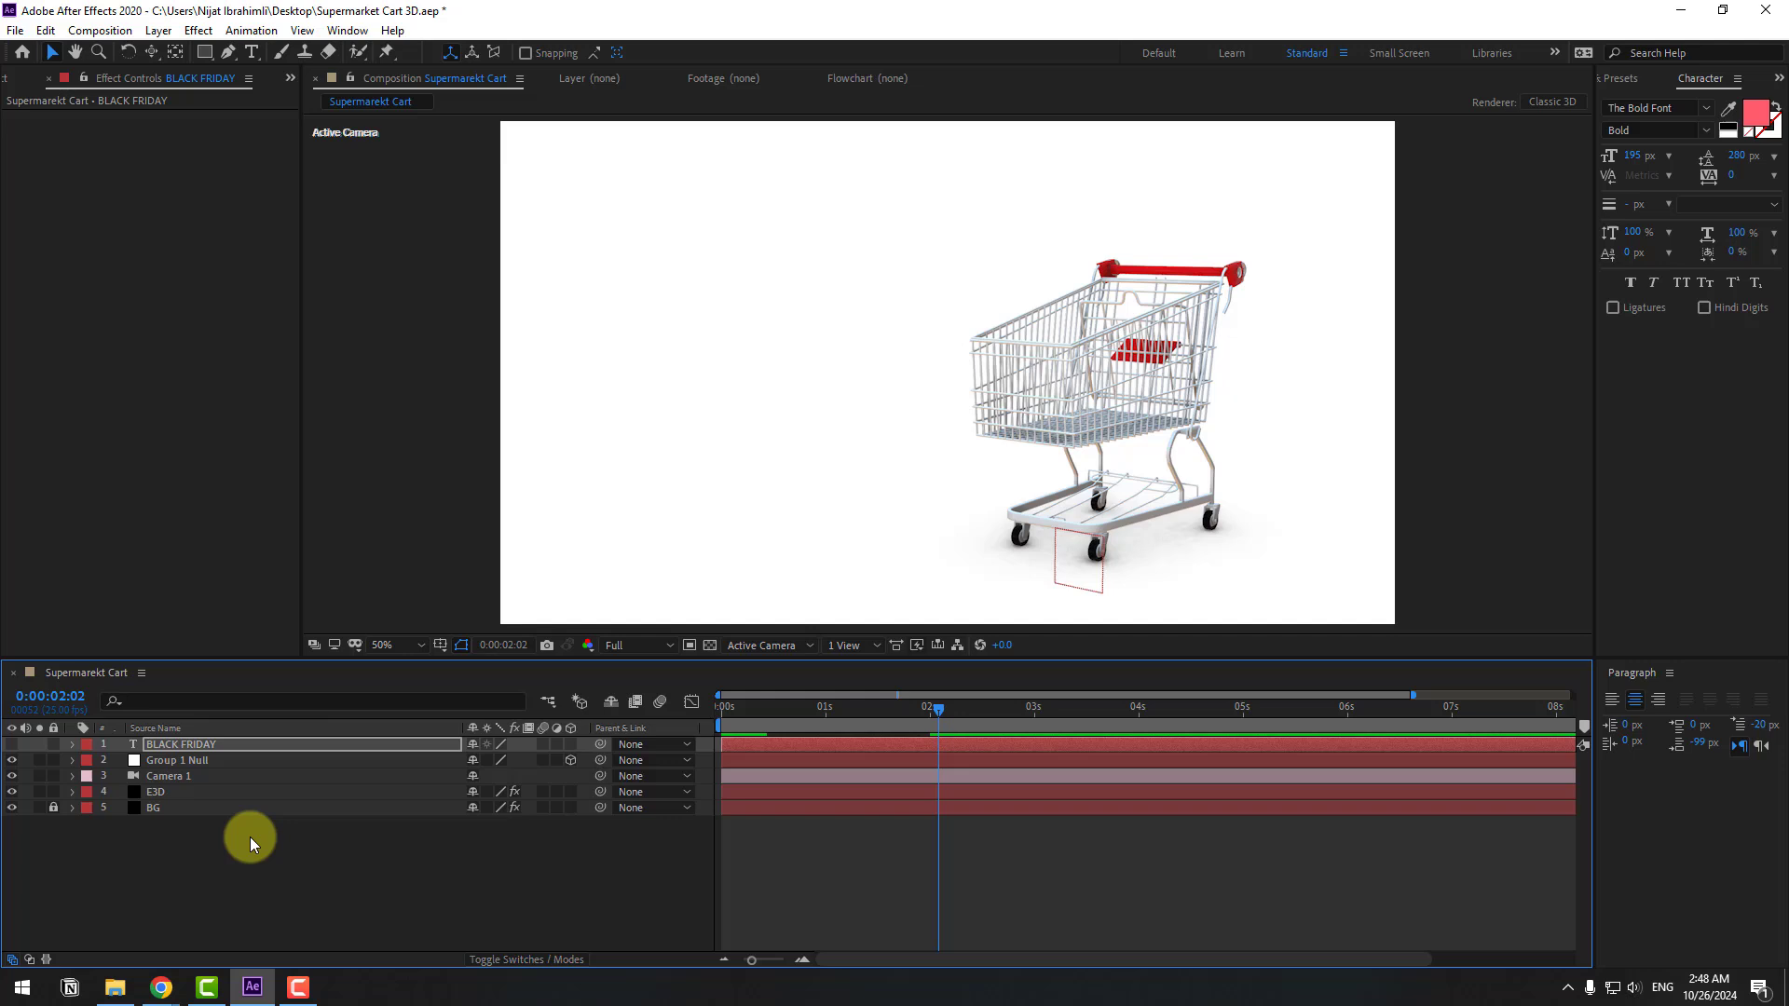
Step: Set Element's Custom Text and Masks Path Layer 1 to 1. BLACK FRIDAY on the E3D layer
{"action": "left_click", "coordinate": [154, 792]}
{"action": "left_click", "coordinate": [26, 440]}
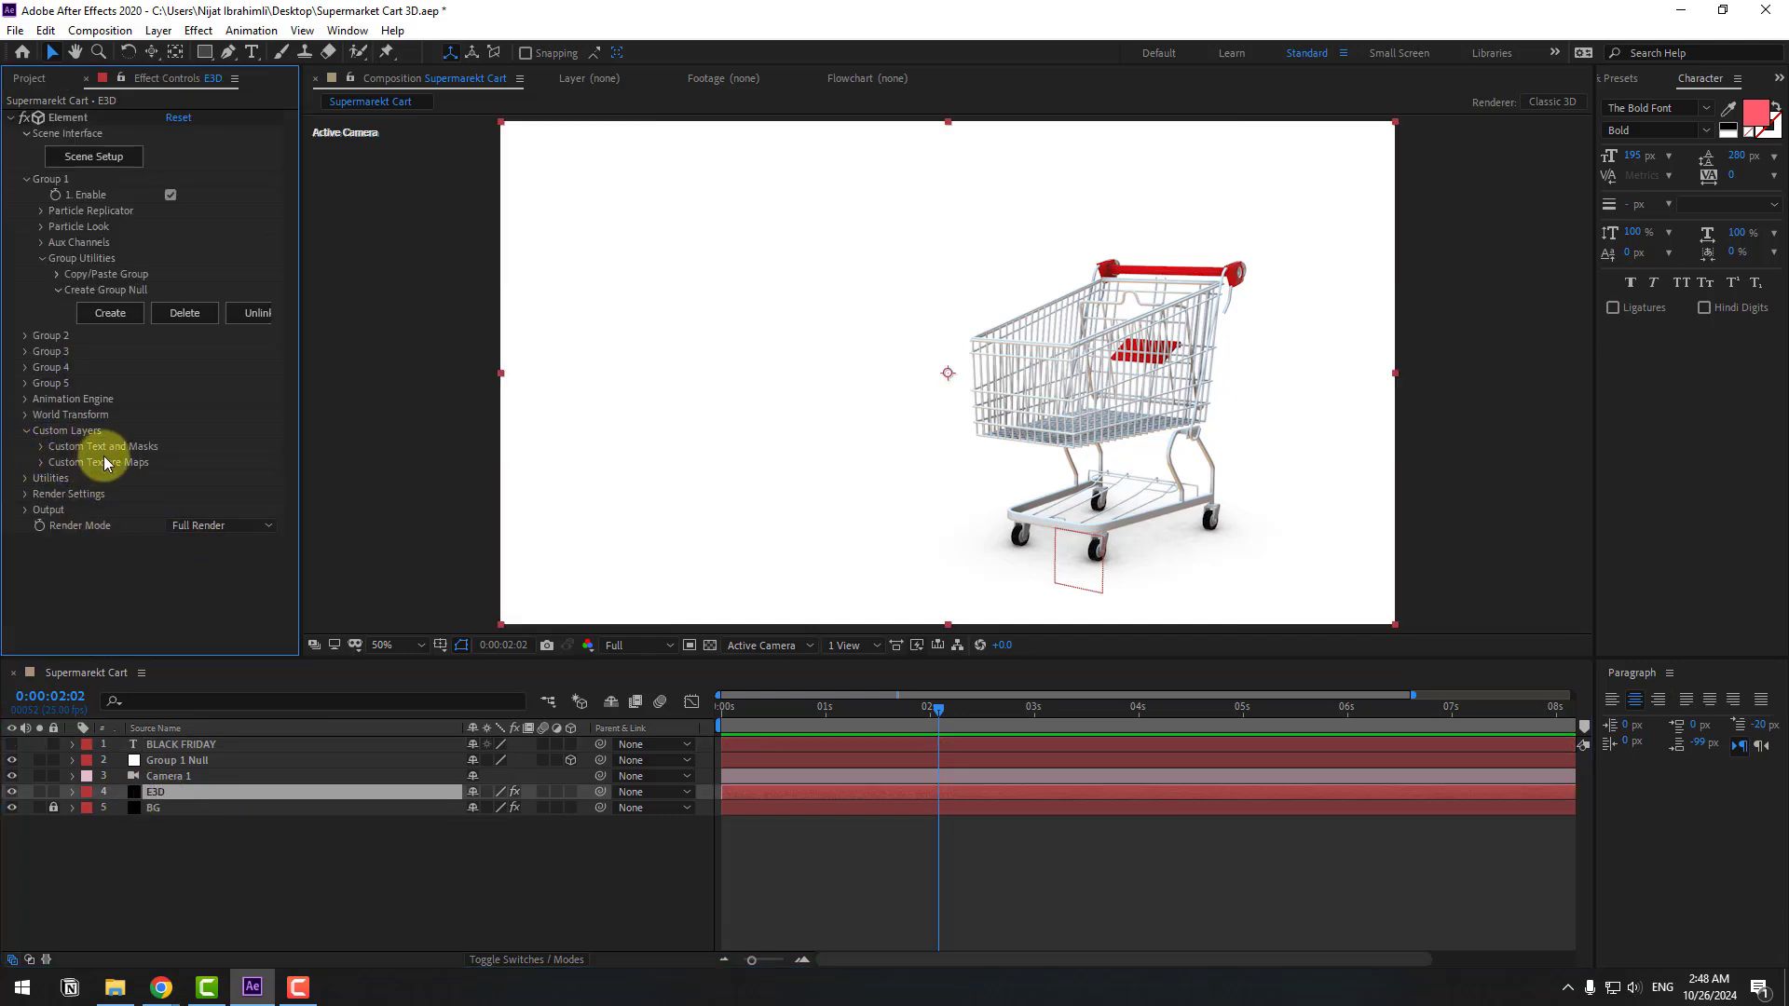
{"action": "left_click", "coordinate": [42, 448]}
{"action": "scroll", "coordinate": [81, 467], "scroll_direction": "down", "scroll_amount": 1}
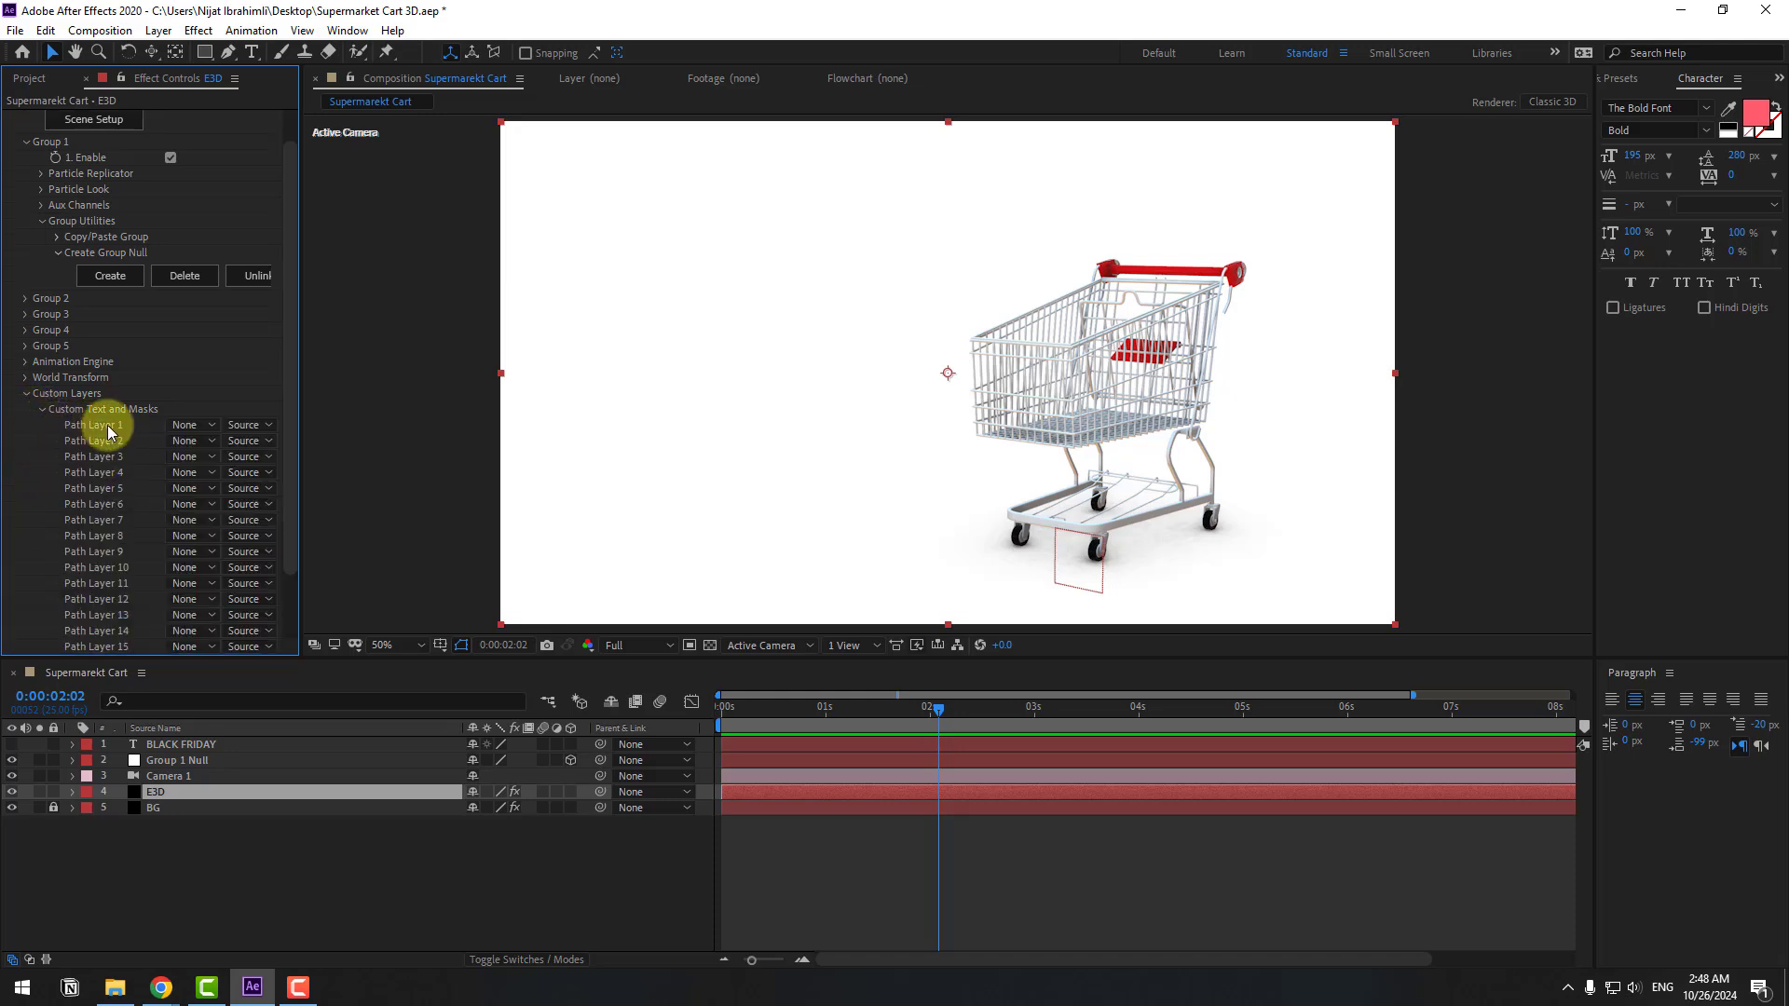
{"action": "left_click", "coordinate": [182, 424]}
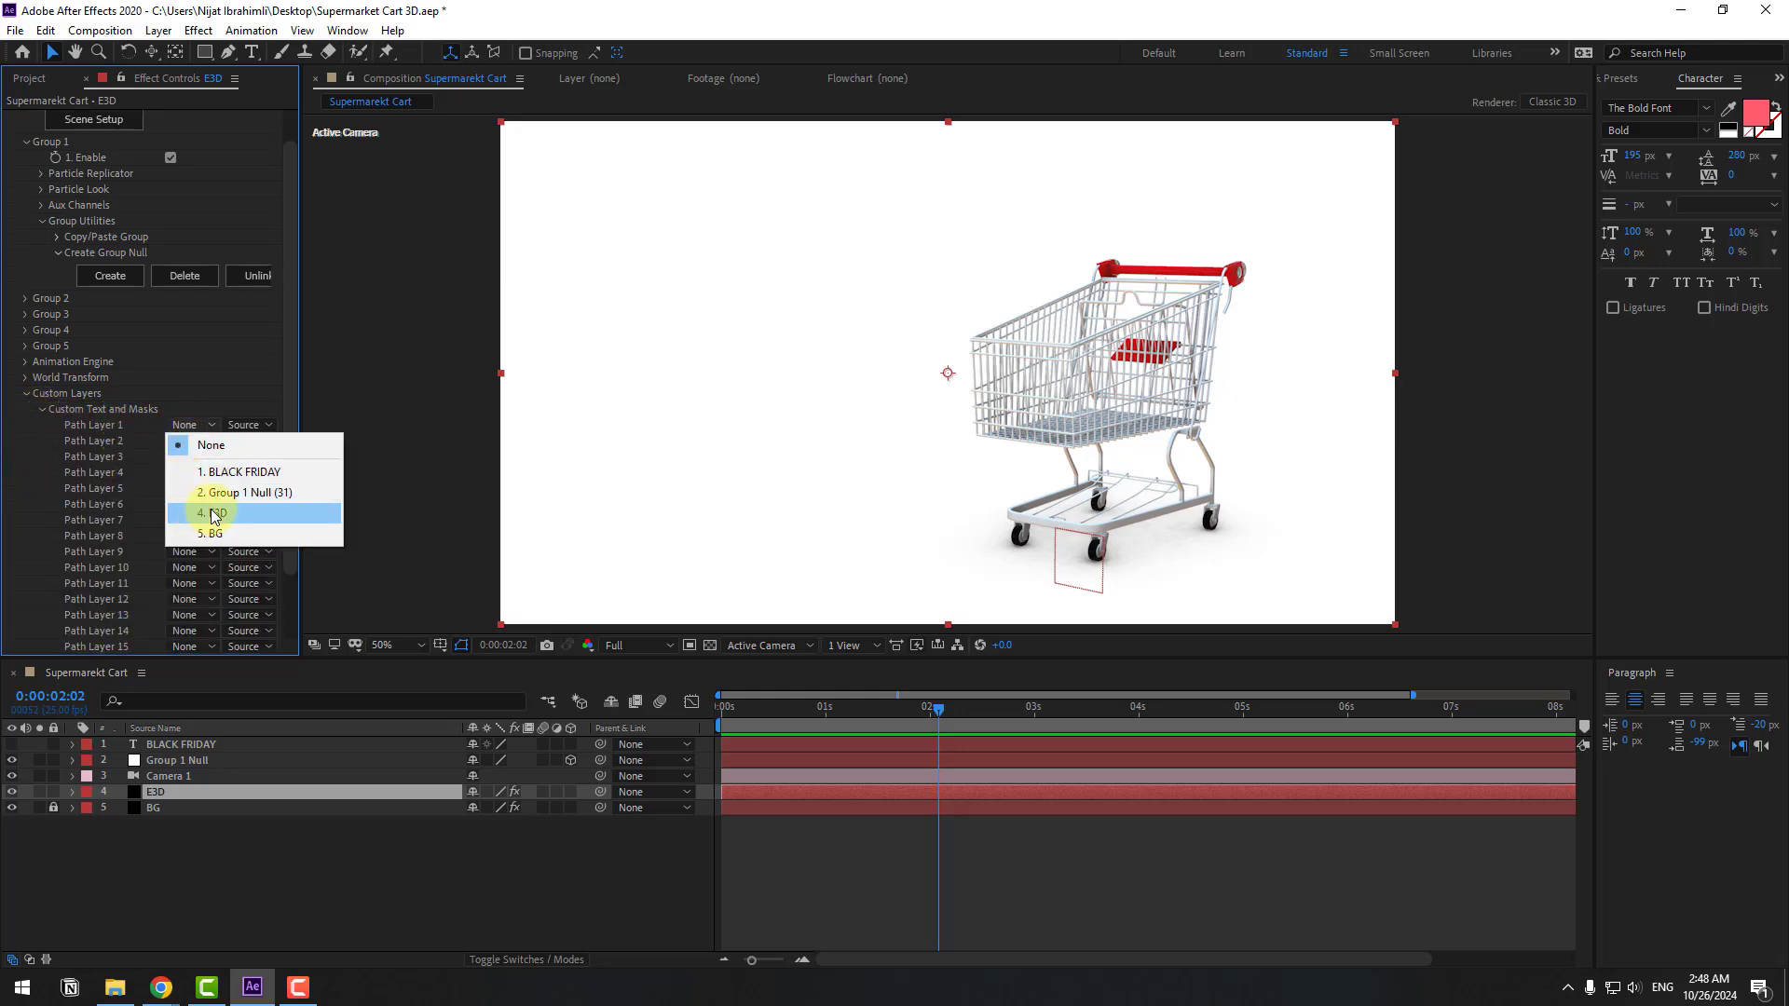
{"action": "left_click", "coordinate": [221, 479]}
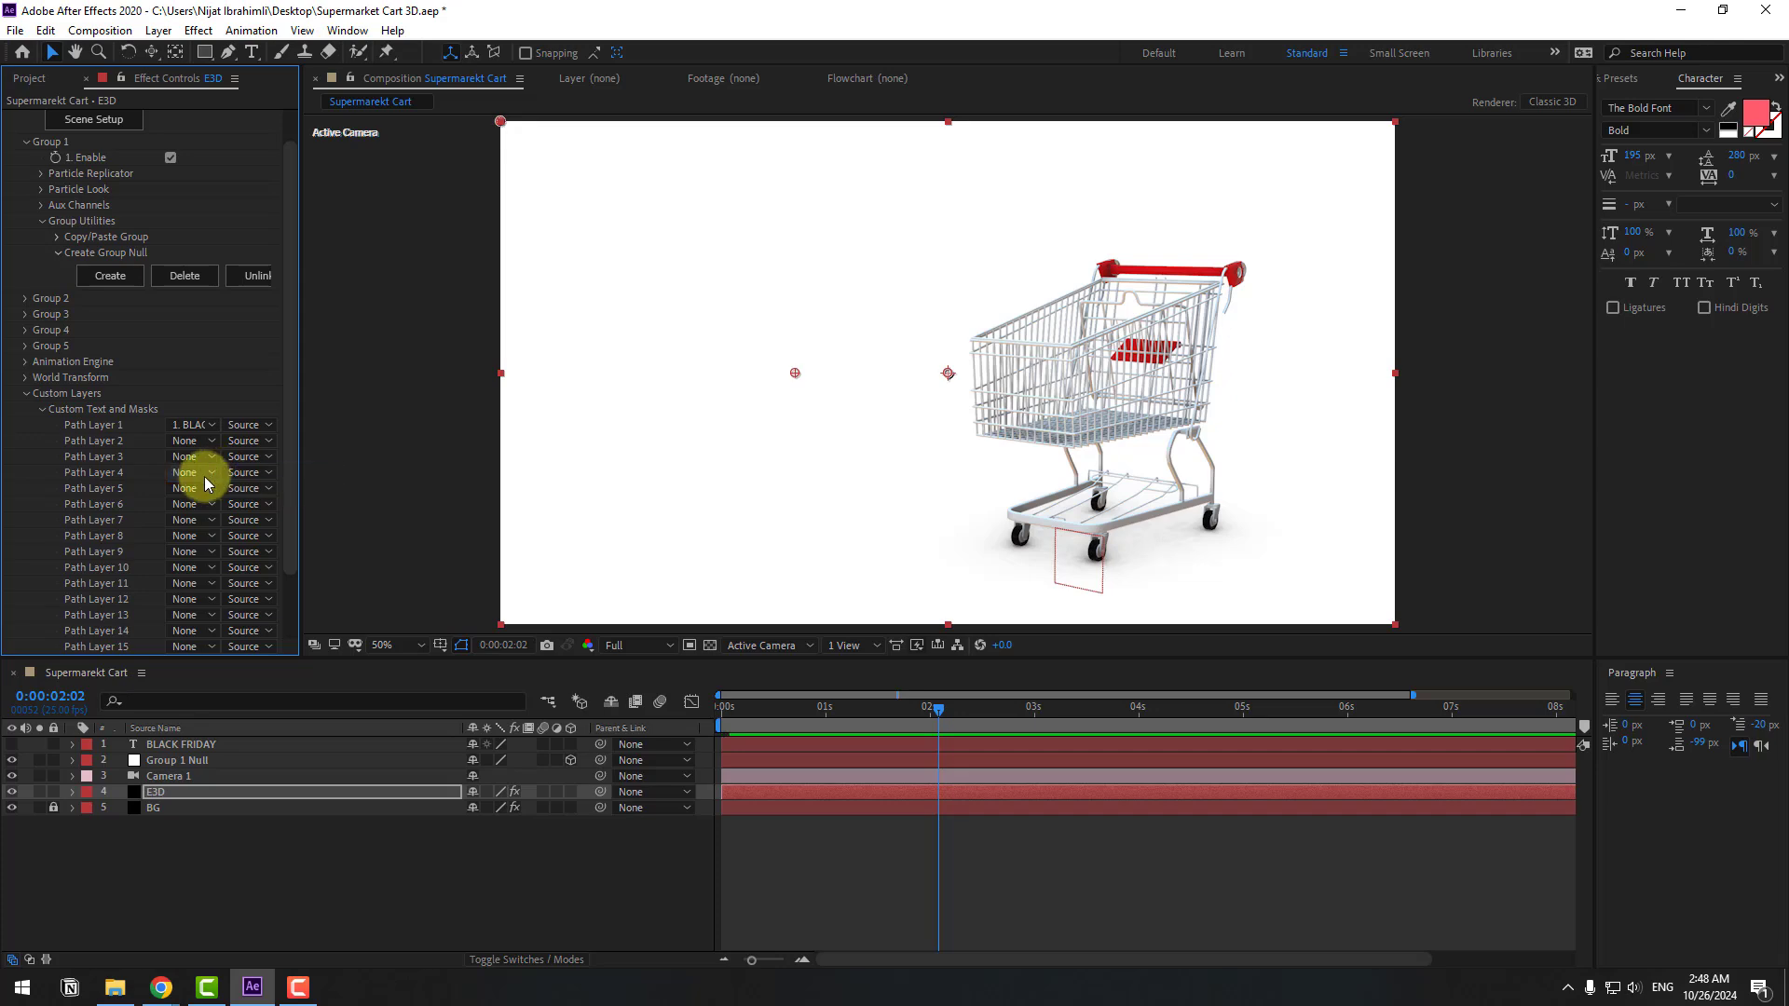
{"action": "scroll", "coordinate": [149, 279], "scroll_direction": "up", "scroll_amount": 1}
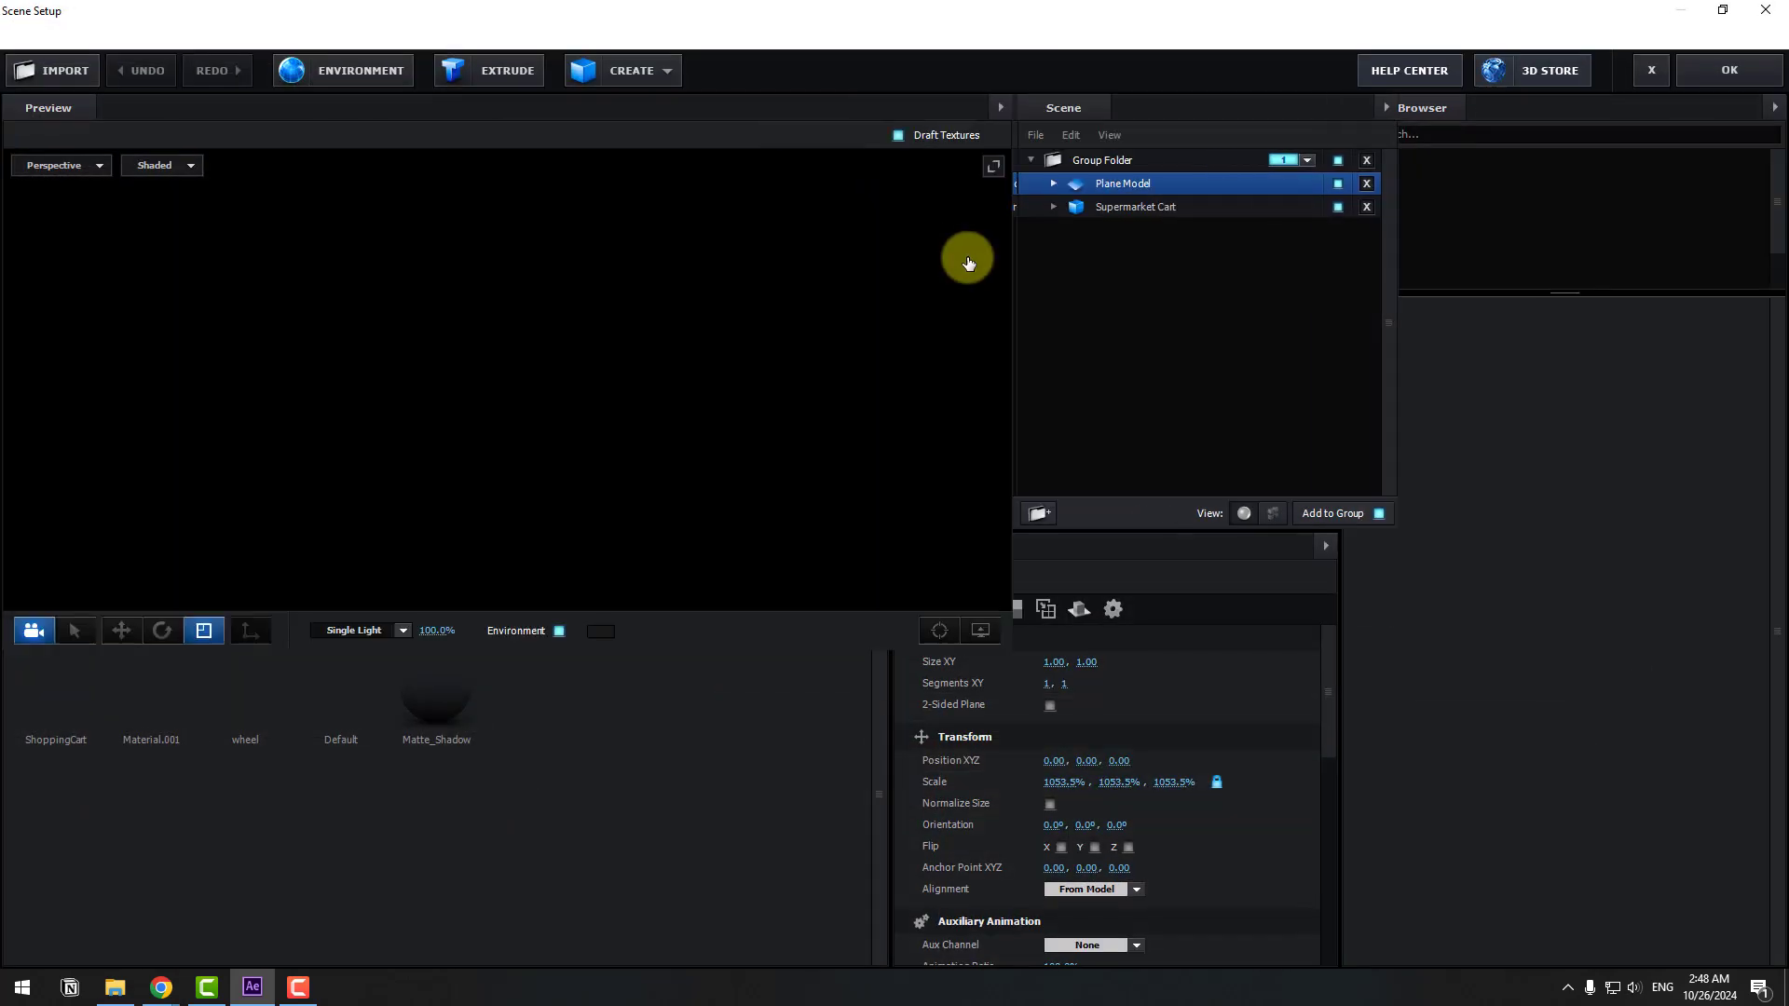
Step: Extrude the text, move the Extrusion Model out of its folder, and assign it to group 2
{"action": "left_click", "coordinate": [475, 87]}
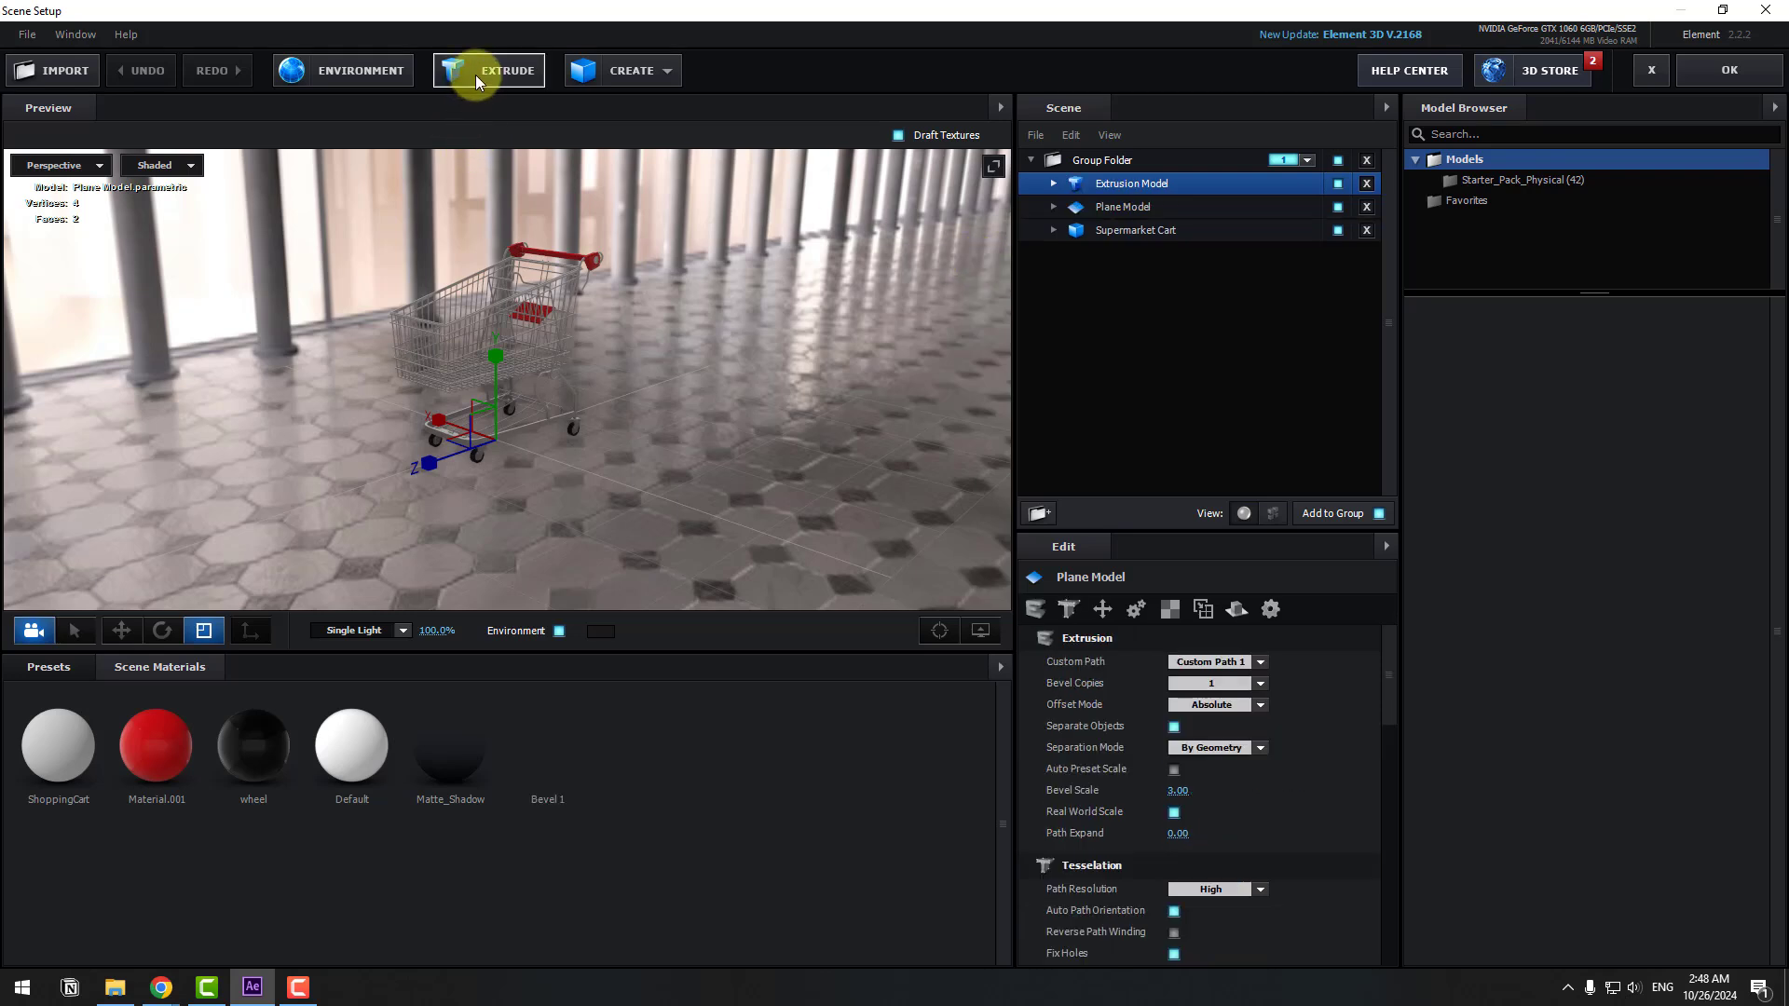
{"action": "left_click", "coordinate": [1115, 187]}
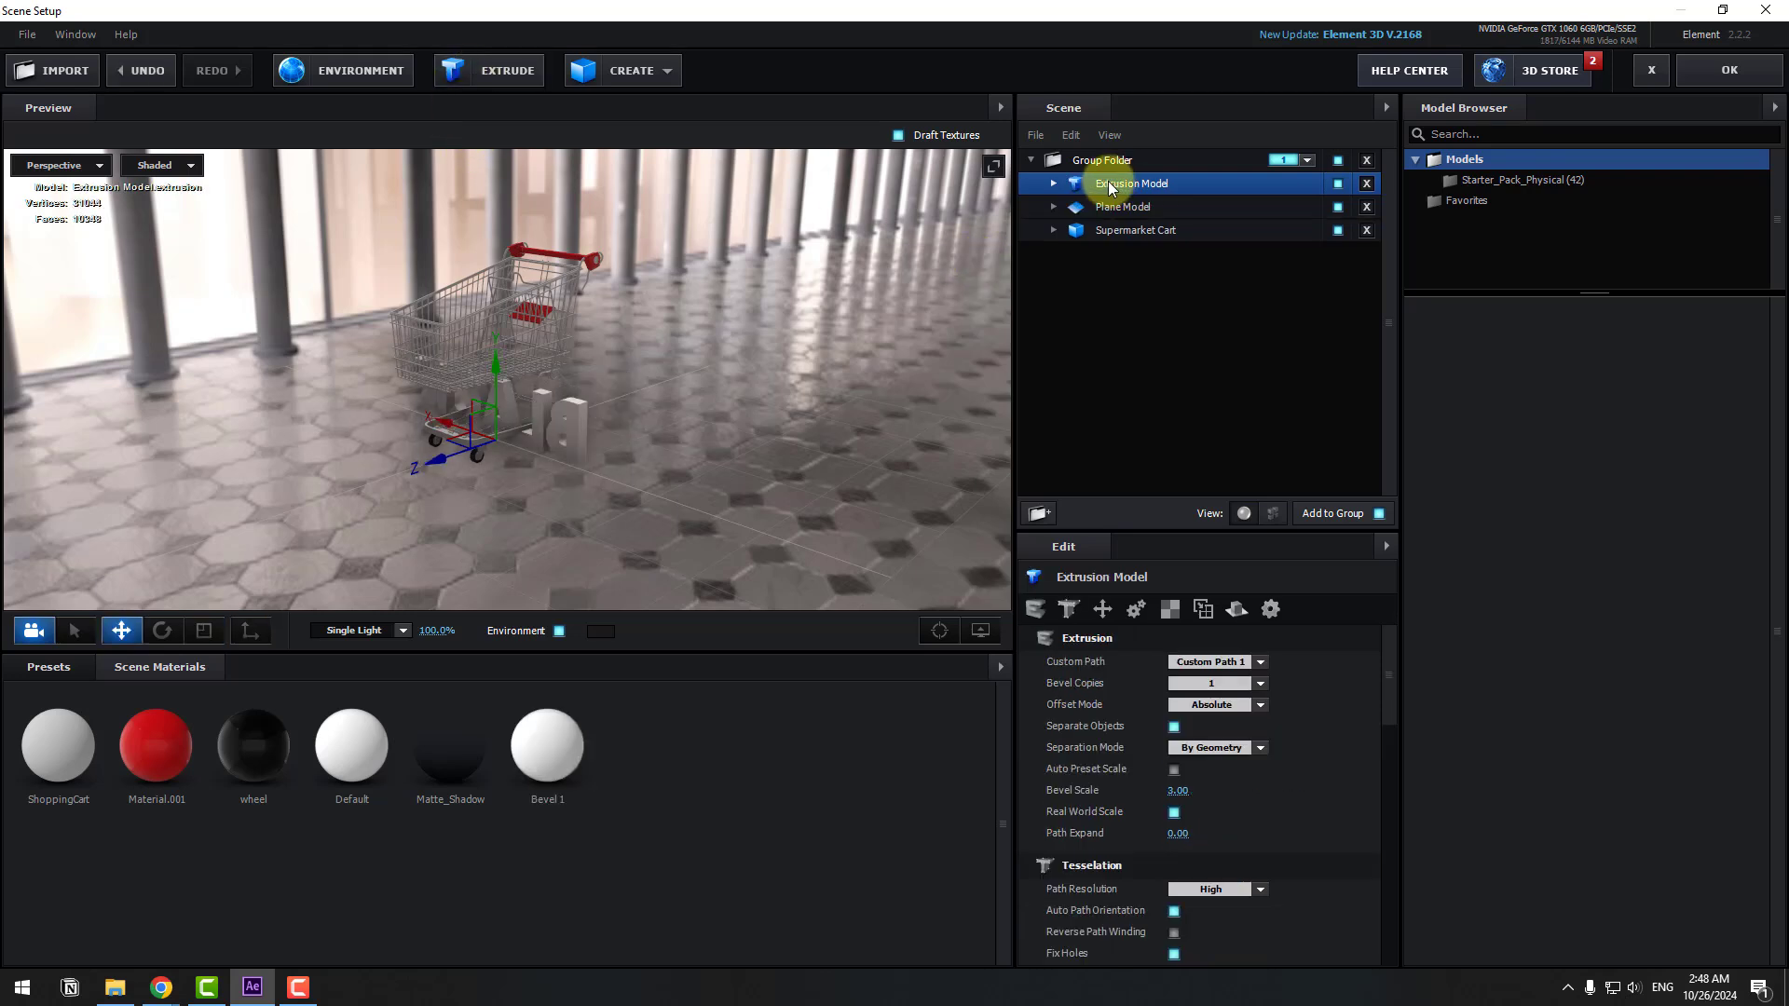
{"action": "left_click_drag", "start_coordinate": [1111, 188], "coordinate": [1134, 374]}
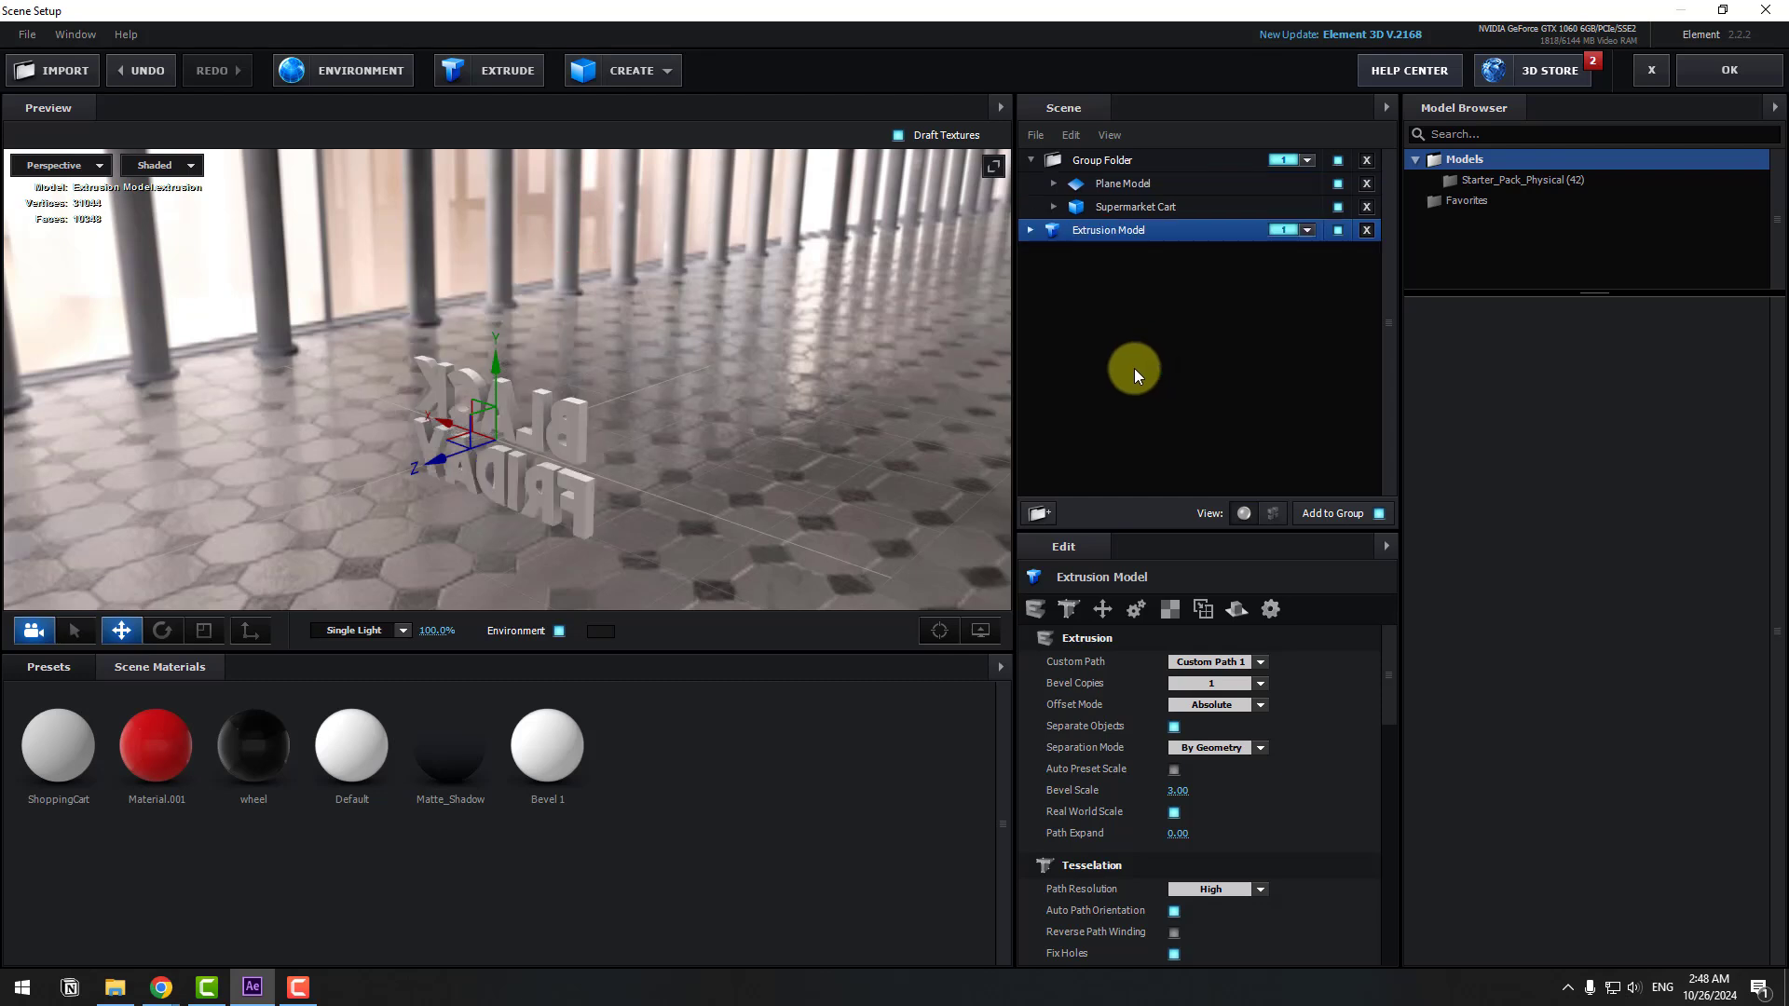
{"action": "left_click", "coordinate": [1304, 231]}
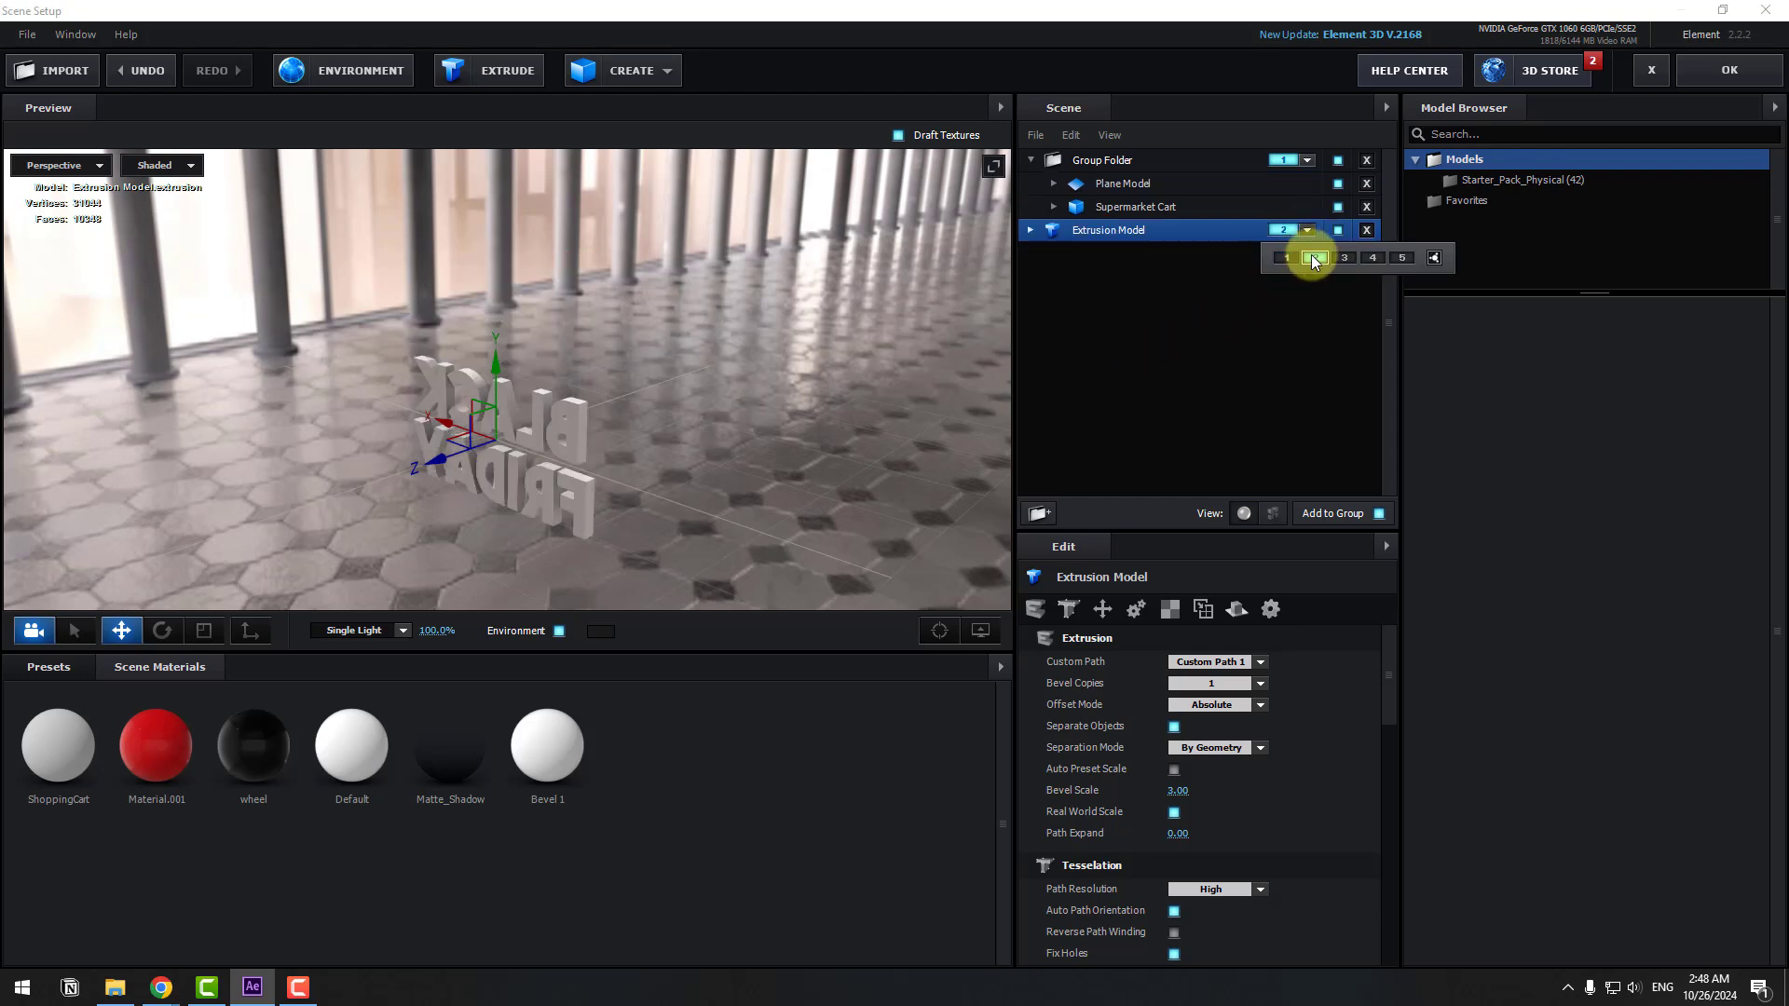
{"action": "left_click", "coordinate": [1313, 259]}
Step: Reposition the extruded text and set Bevel Scale to 4.00 and Path Expand to 2.49
{"action": "left_click_drag", "start_coordinate": [488, 377], "coordinate": [1250, 787]}
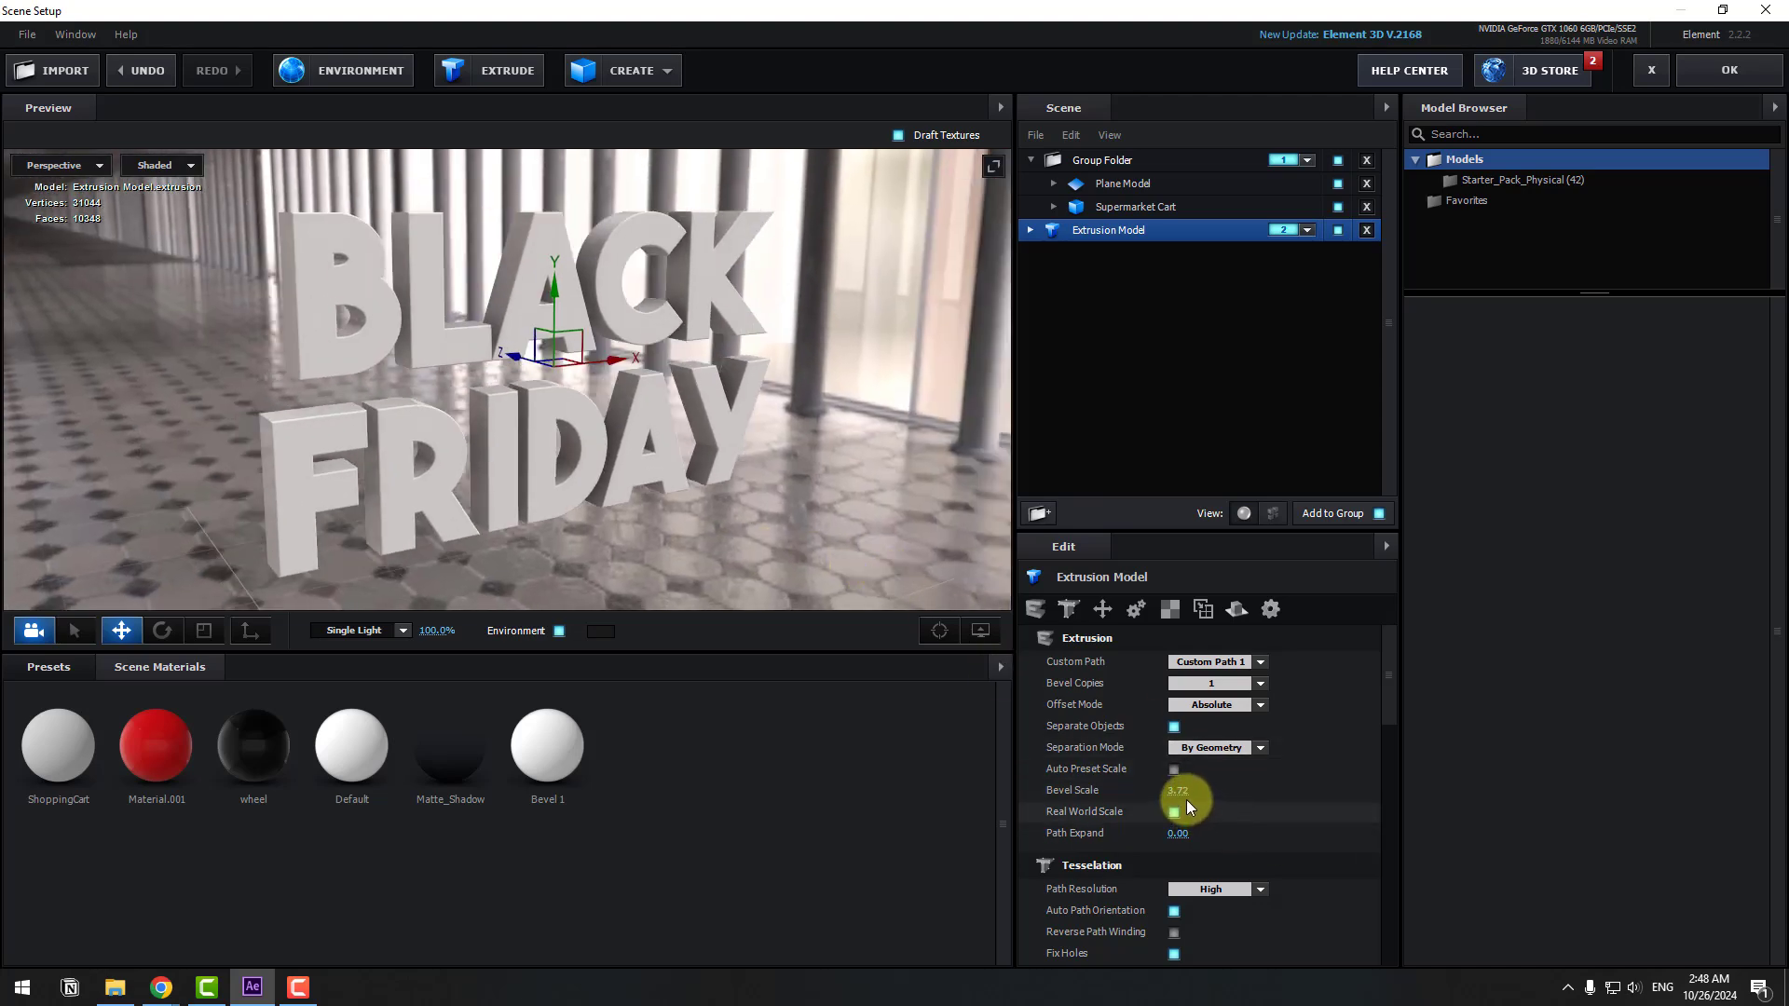
{"action": "type", "text": "4"}
{"action": "key", "text": "Return"}
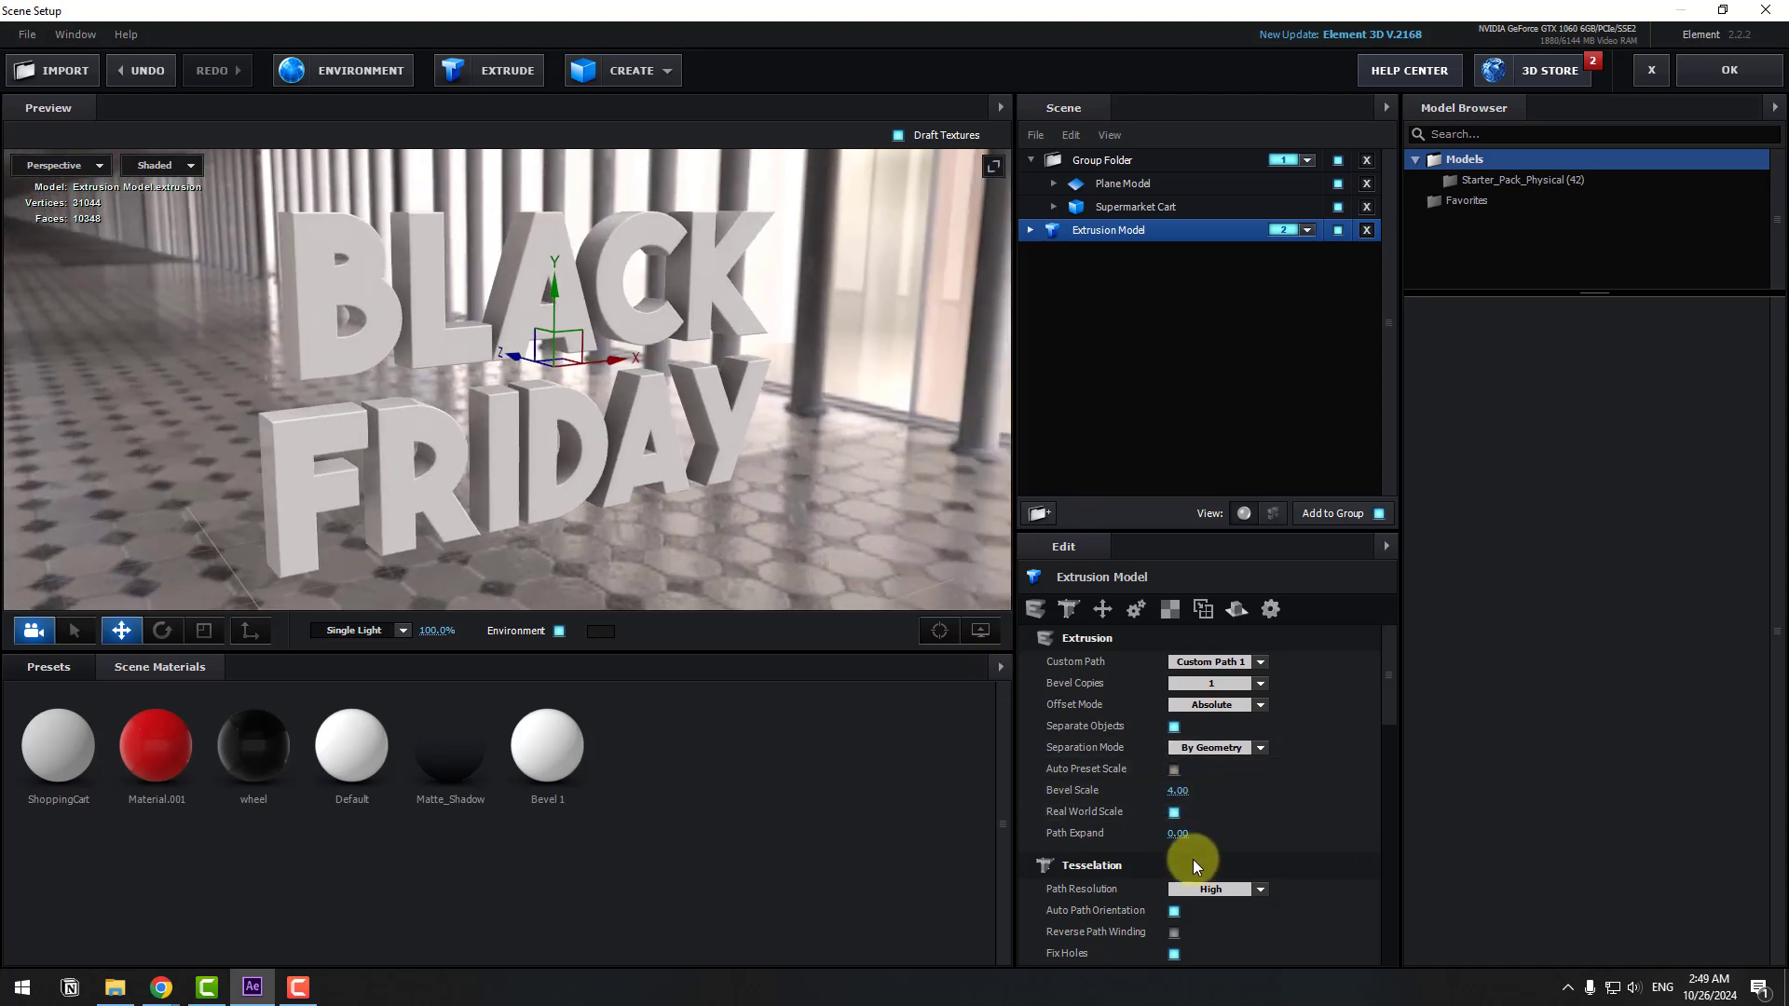
{"action": "left_click_drag", "start_coordinate": [1176, 837], "coordinate": [1360, 807]}
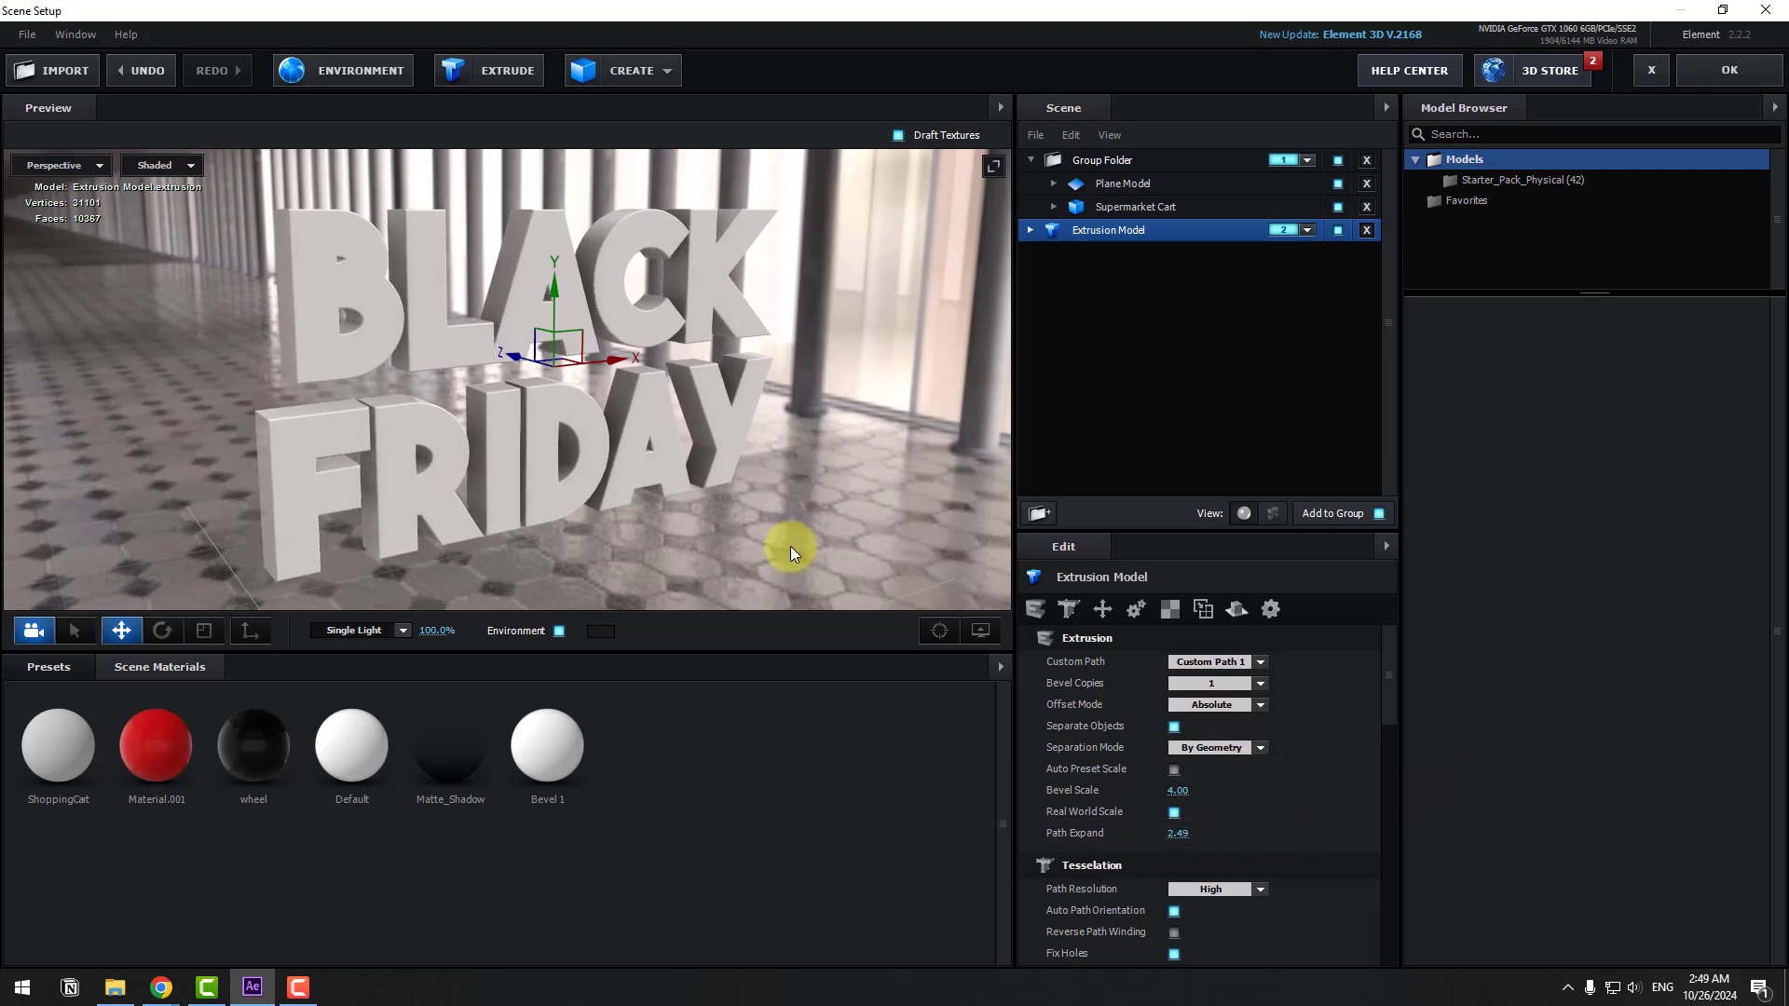
{"action": "left_click_drag", "start_coordinate": [790, 546], "coordinate": [701, 531]}
Step: Apply a black Physical material preset to the BLACK FRIDAY letters
{"action": "left_click", "coordinate": [69, 667]}
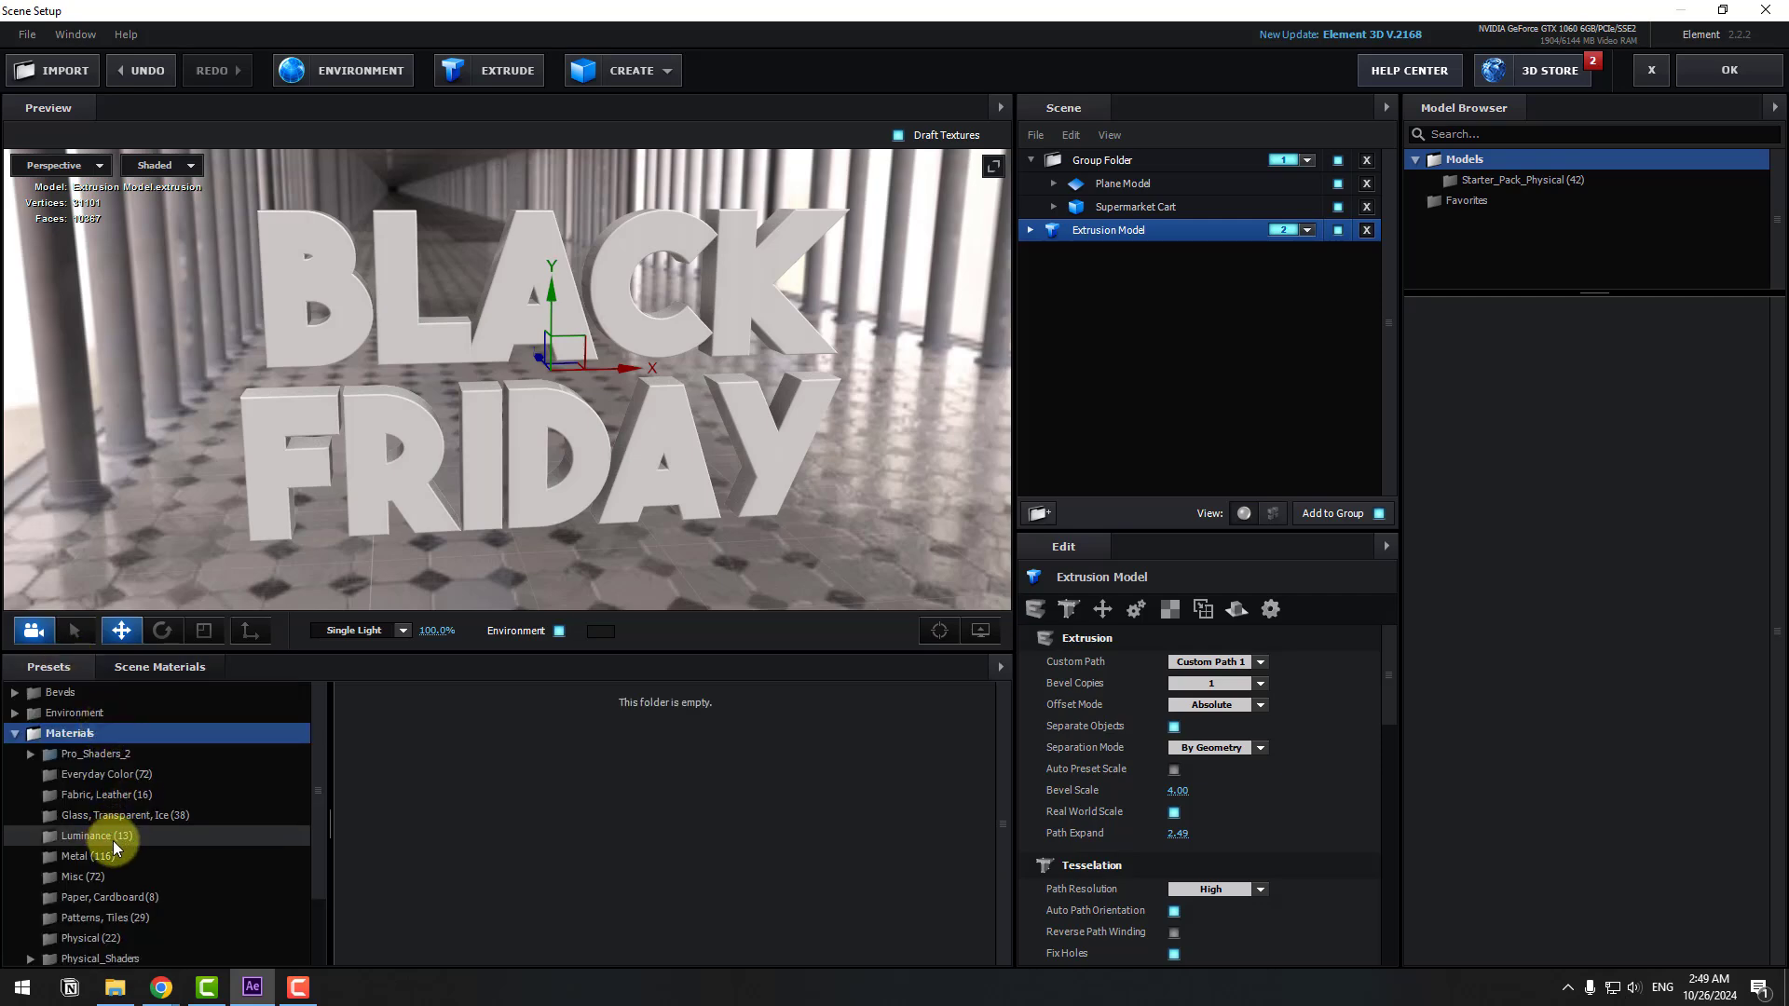
{"action": "scroll", "coordinate": [113, 840], "scroll_direction": "down", "scroll_amount": 2}
{"action": "left_click", "coordinate": [103, 855]}
{"action": "key", "text": "ctrl+z"}
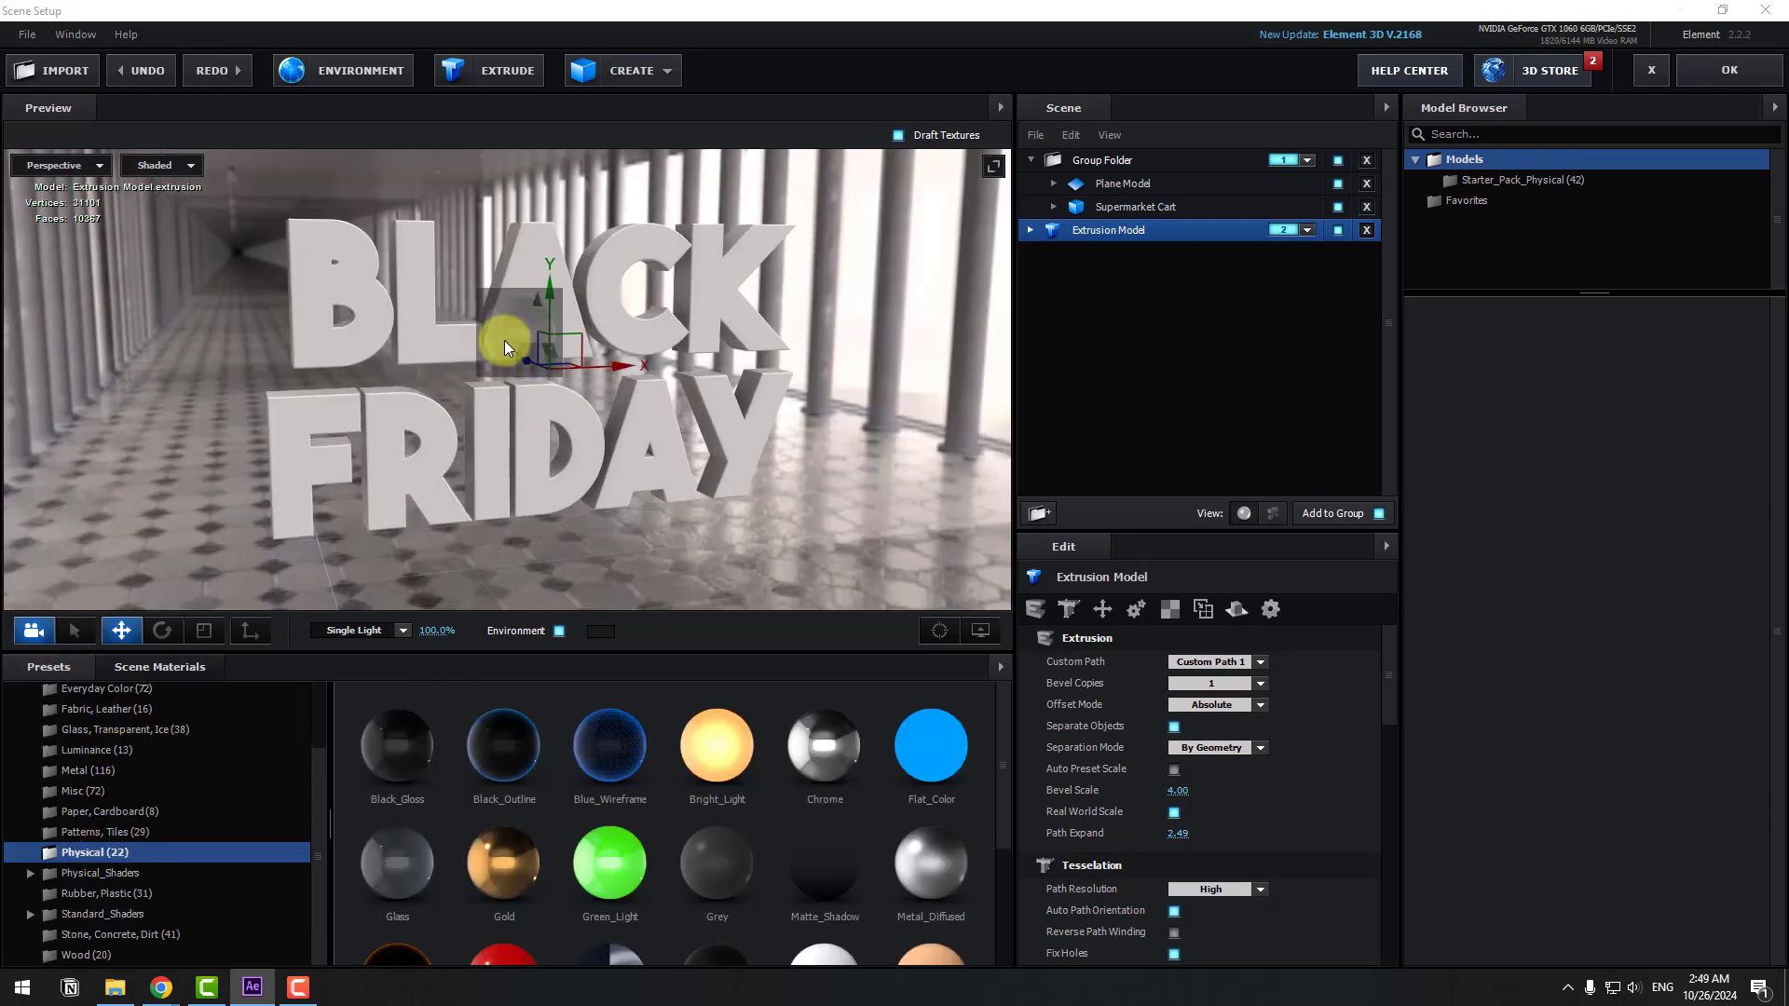
{"action": "key", "text": "ctrl+shift+z"}
Step: Apply the Element scene and create a Group 2 Null controlling the text group
{"action": "left_click", "coordinate": [1700, 86]}
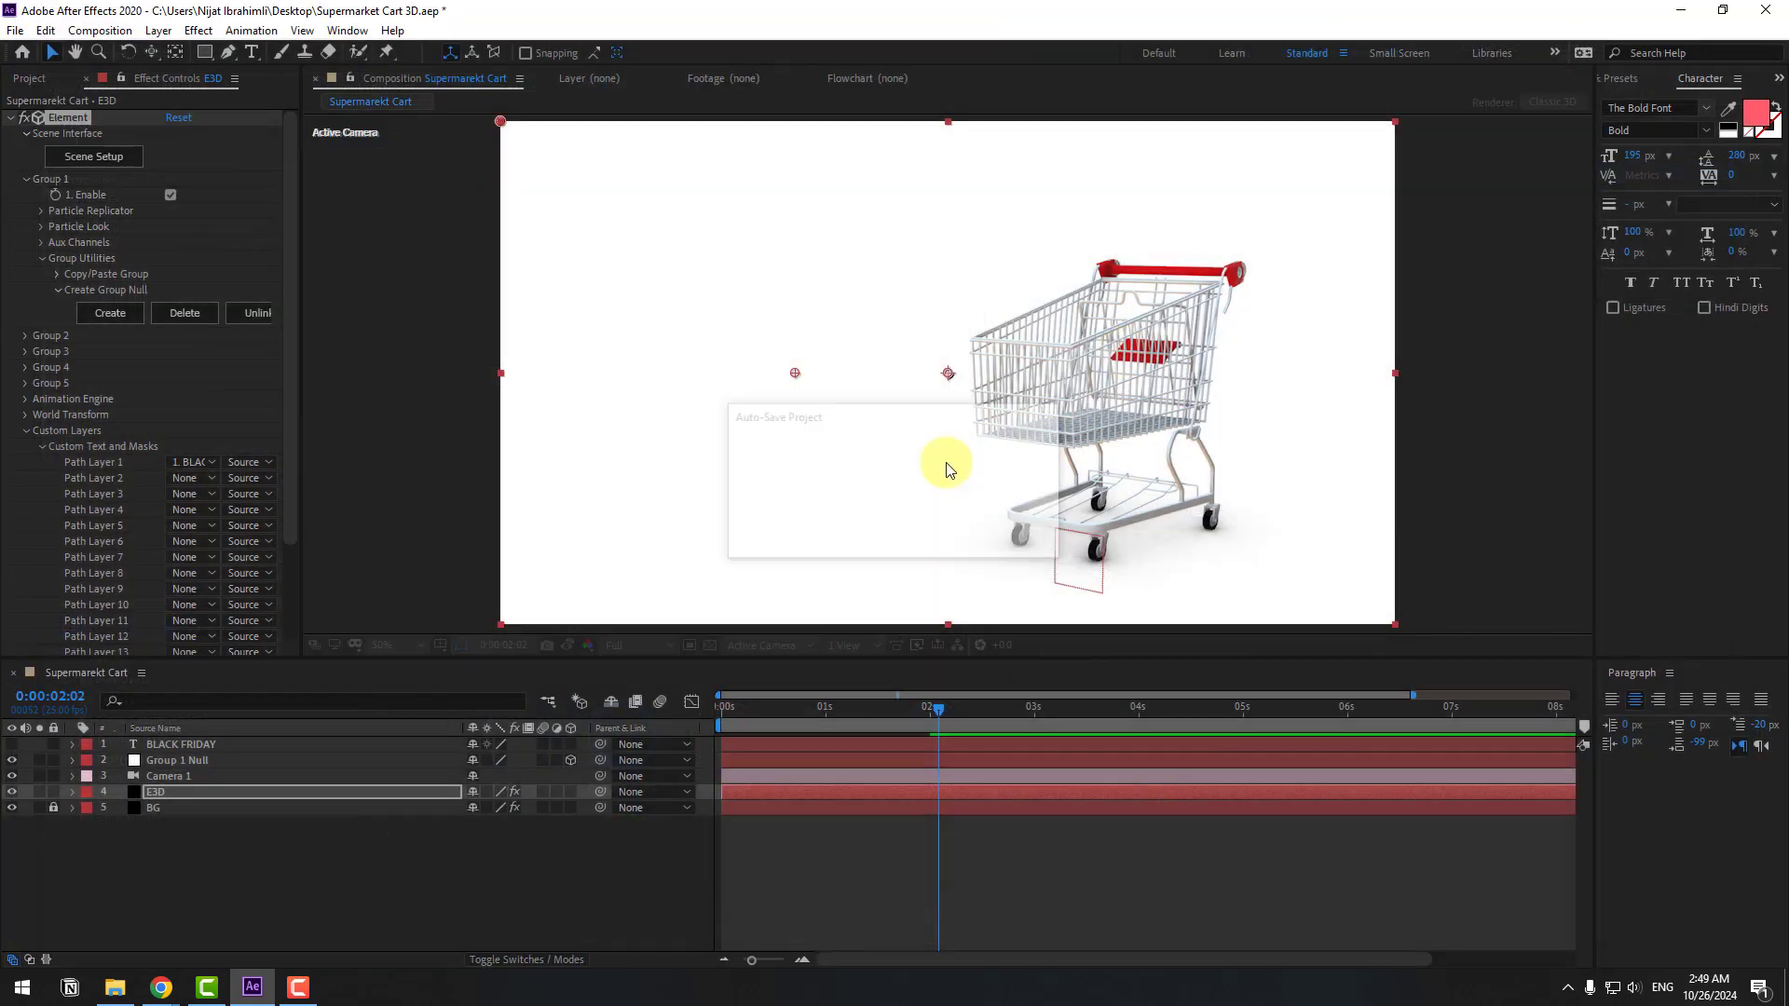
{"action": "left_click", "coordinate": [25, 431]}
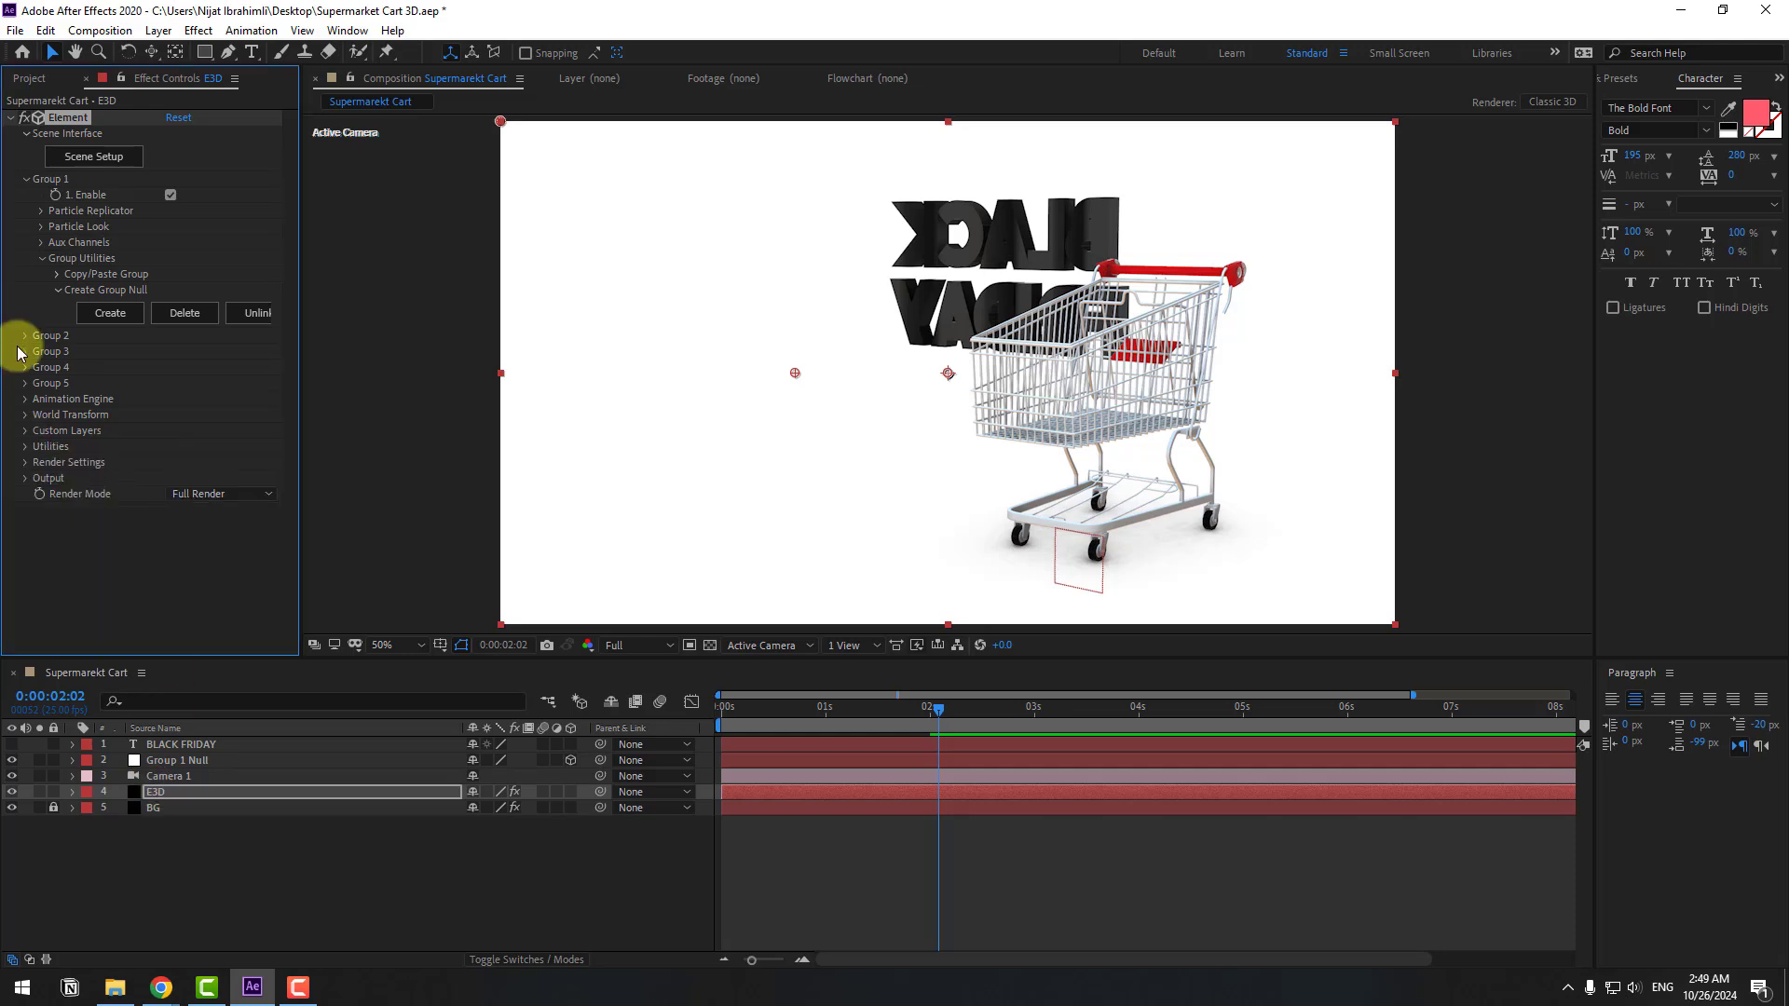
{"action": "left_click", "coordinate": [57, 448]}
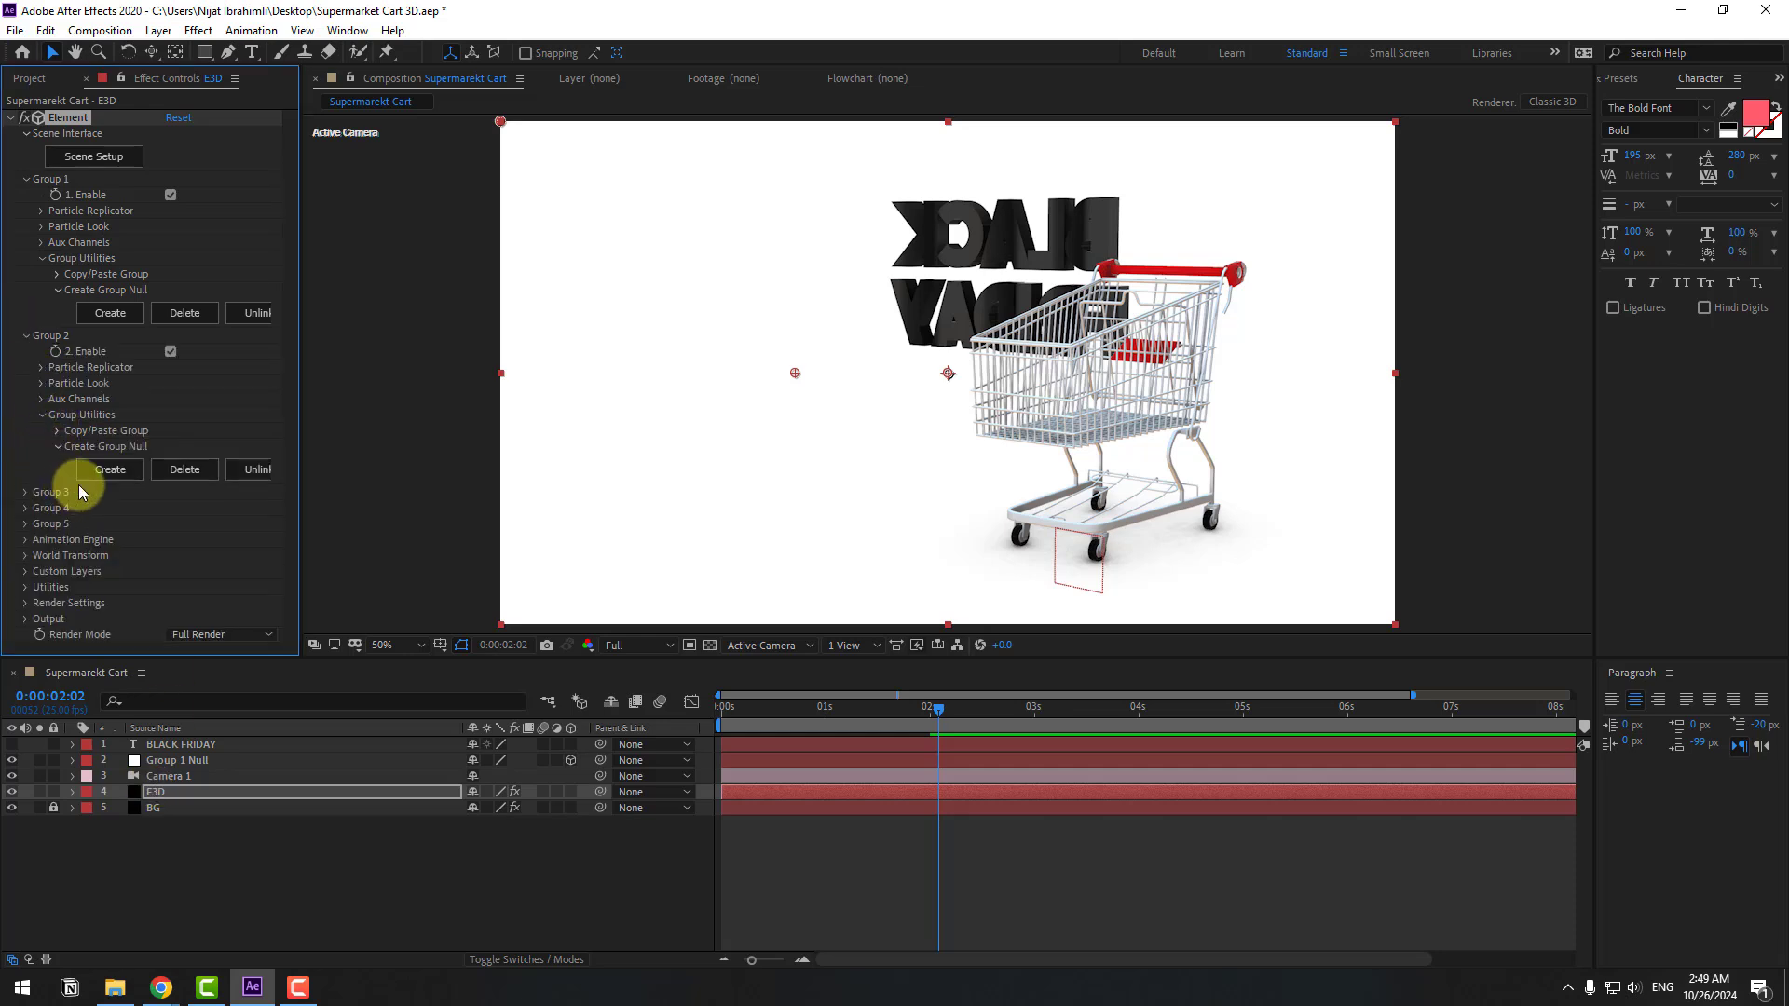
{"action": "left_click", "coordinate": [98, 471]}
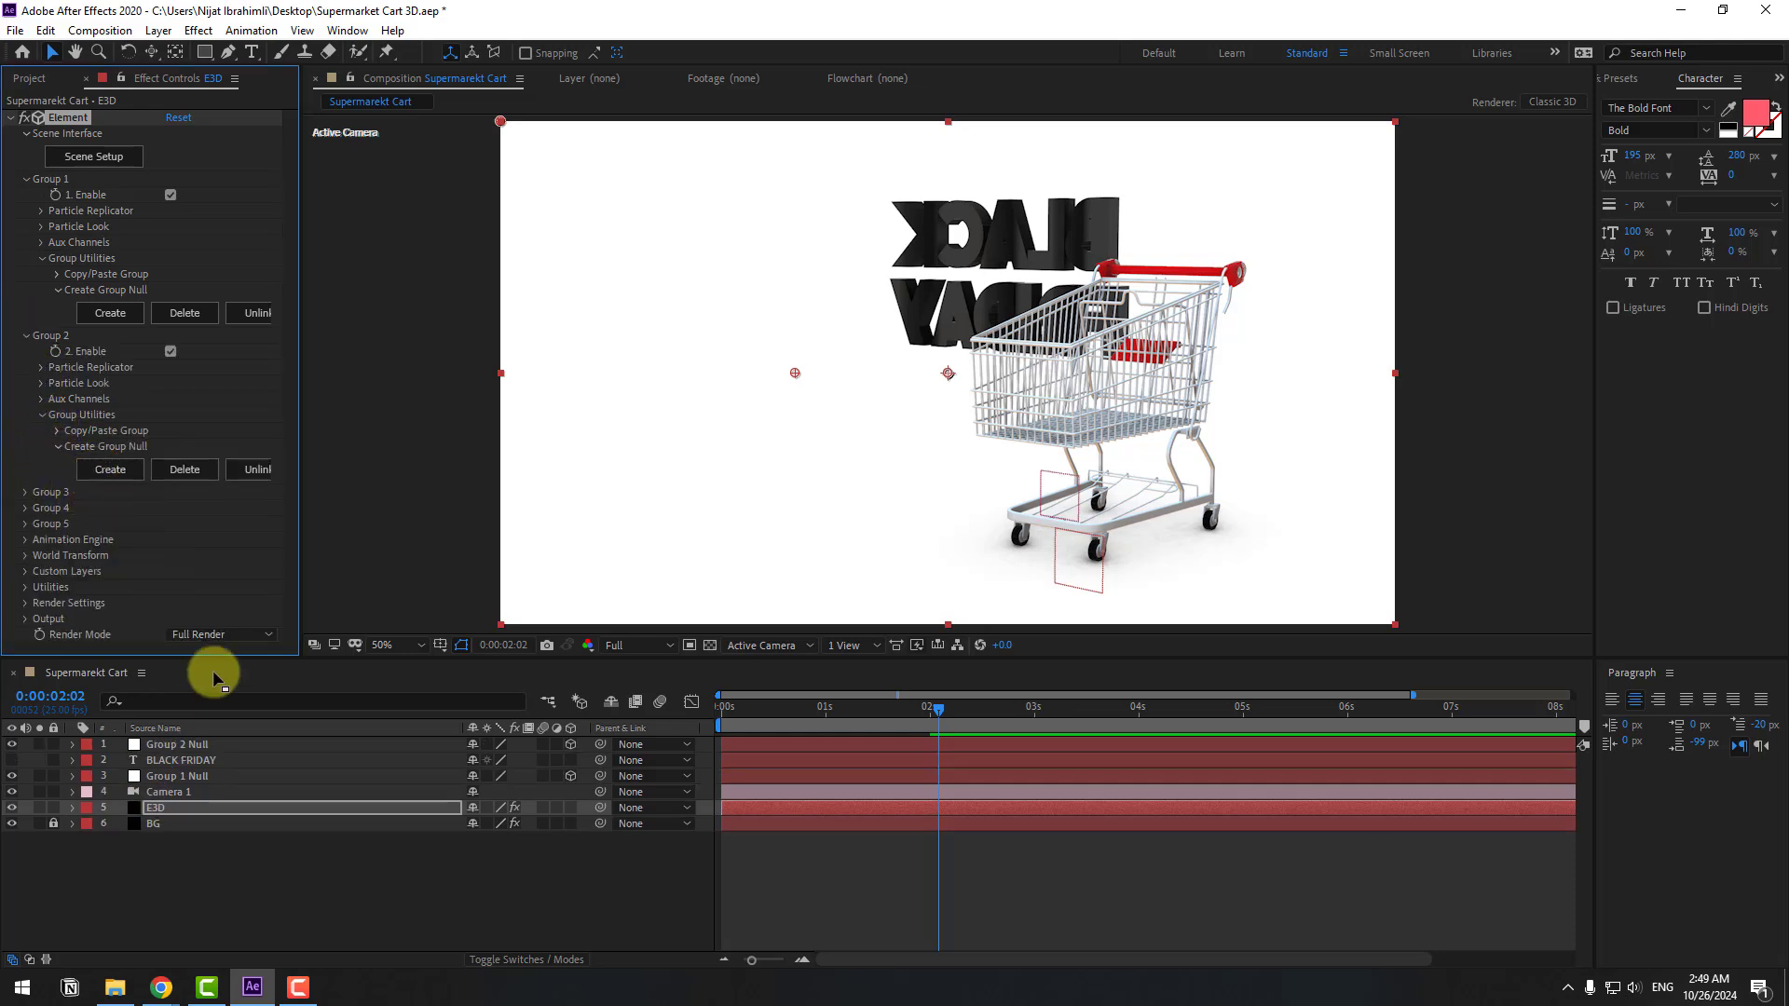
Step: Move the Group 2 Null's anchor to the BLACK text, rotate it forward, and place it left of the cart
{"action": "left_click", "coordinate": [189, 745]}
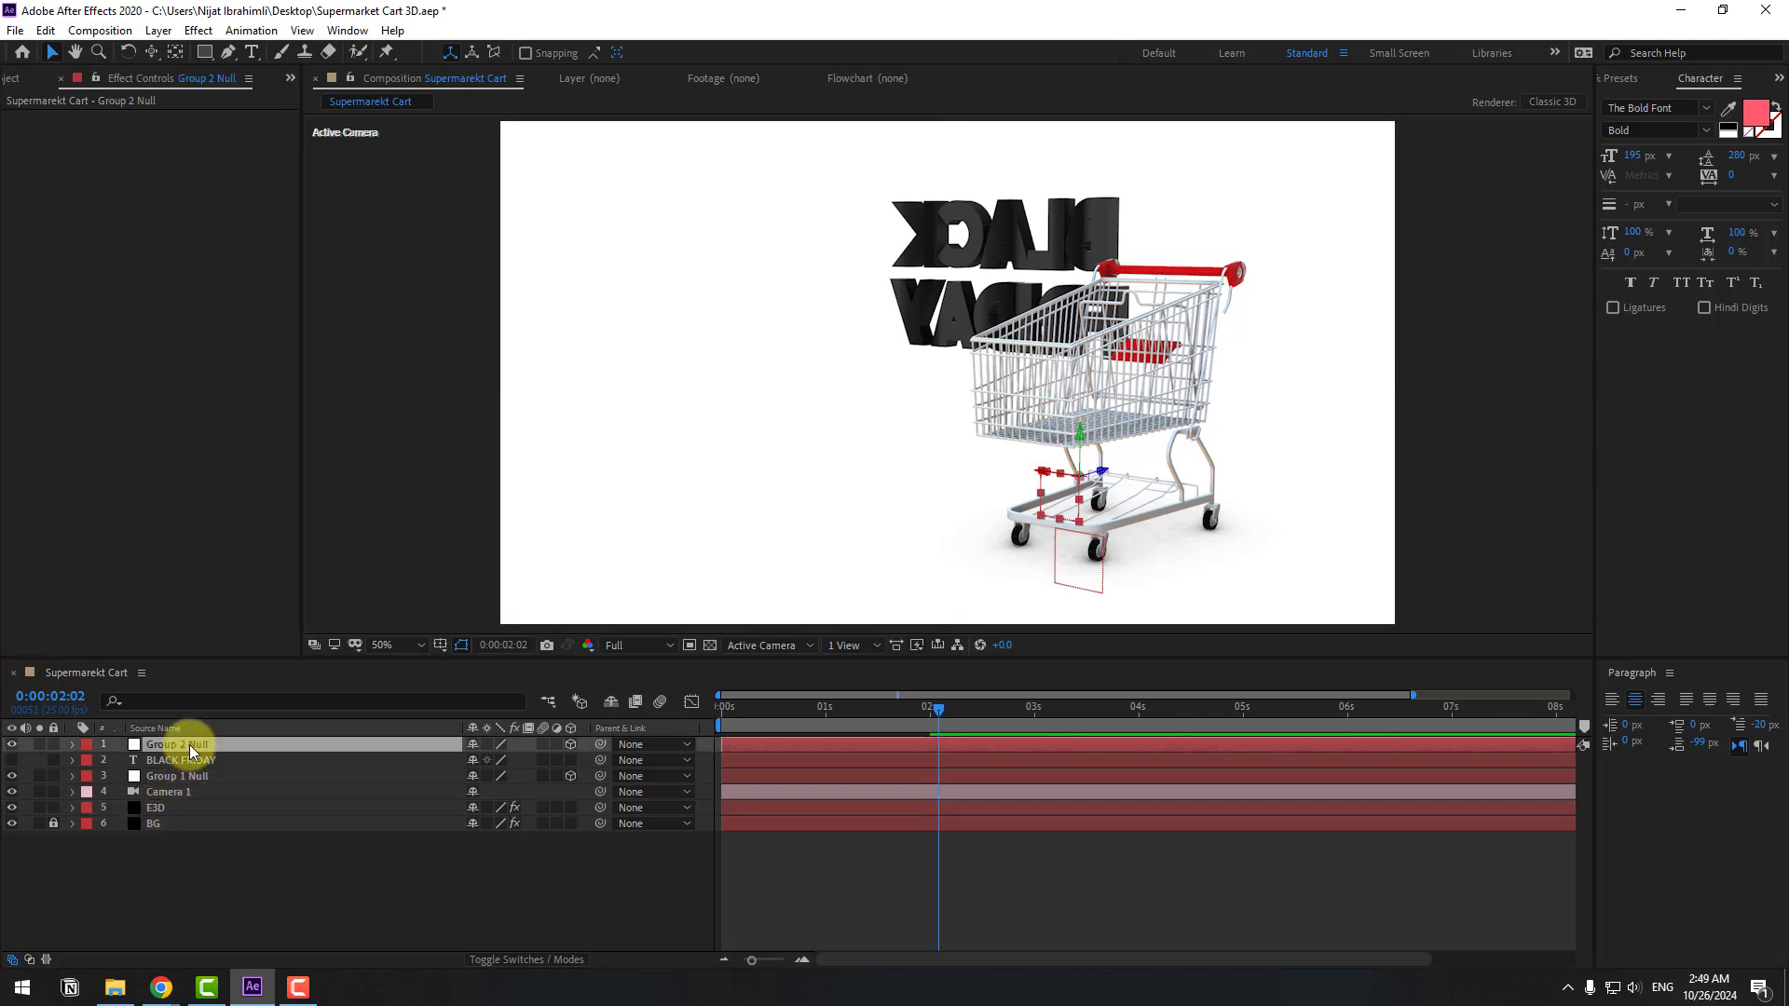
{"action": "left_click", "coordinate": [175, 51]}
{"action": "left_click_drag", "start_coordinate": [1084, 461], "coordinate": [1073, 203]}
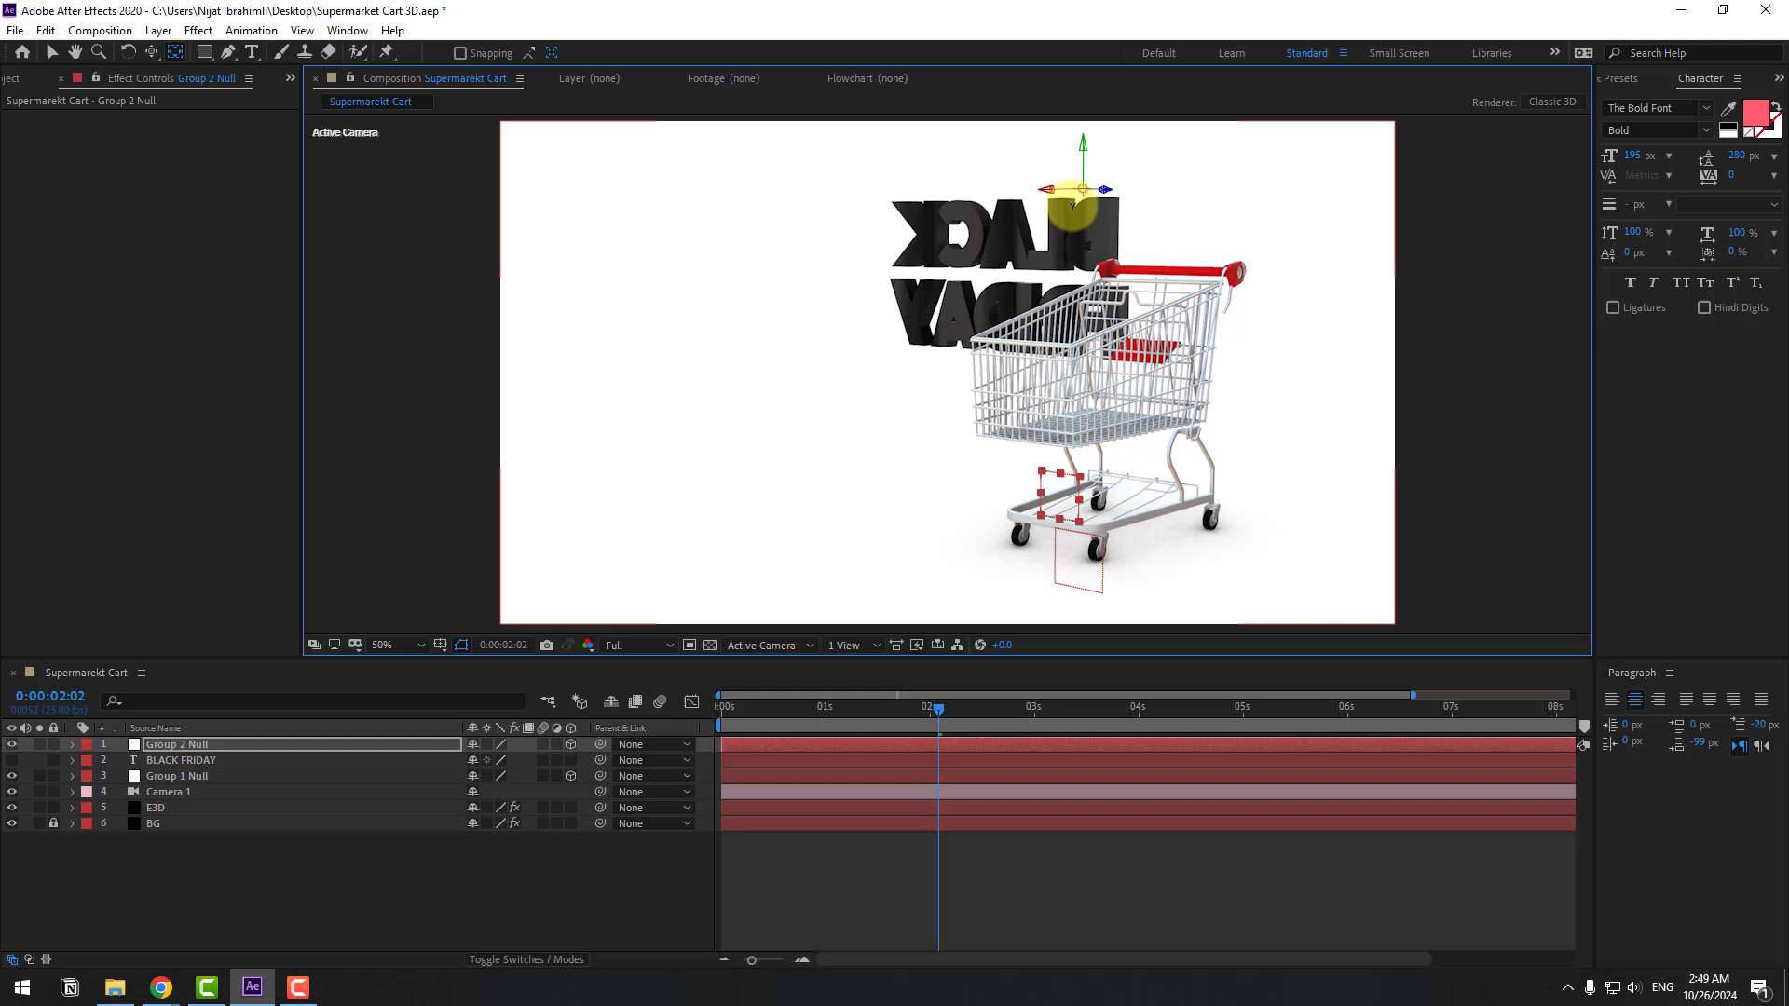
{"action": "left_click", "coordinate": [51, 56]}
{"action": "key", "text": "r"}
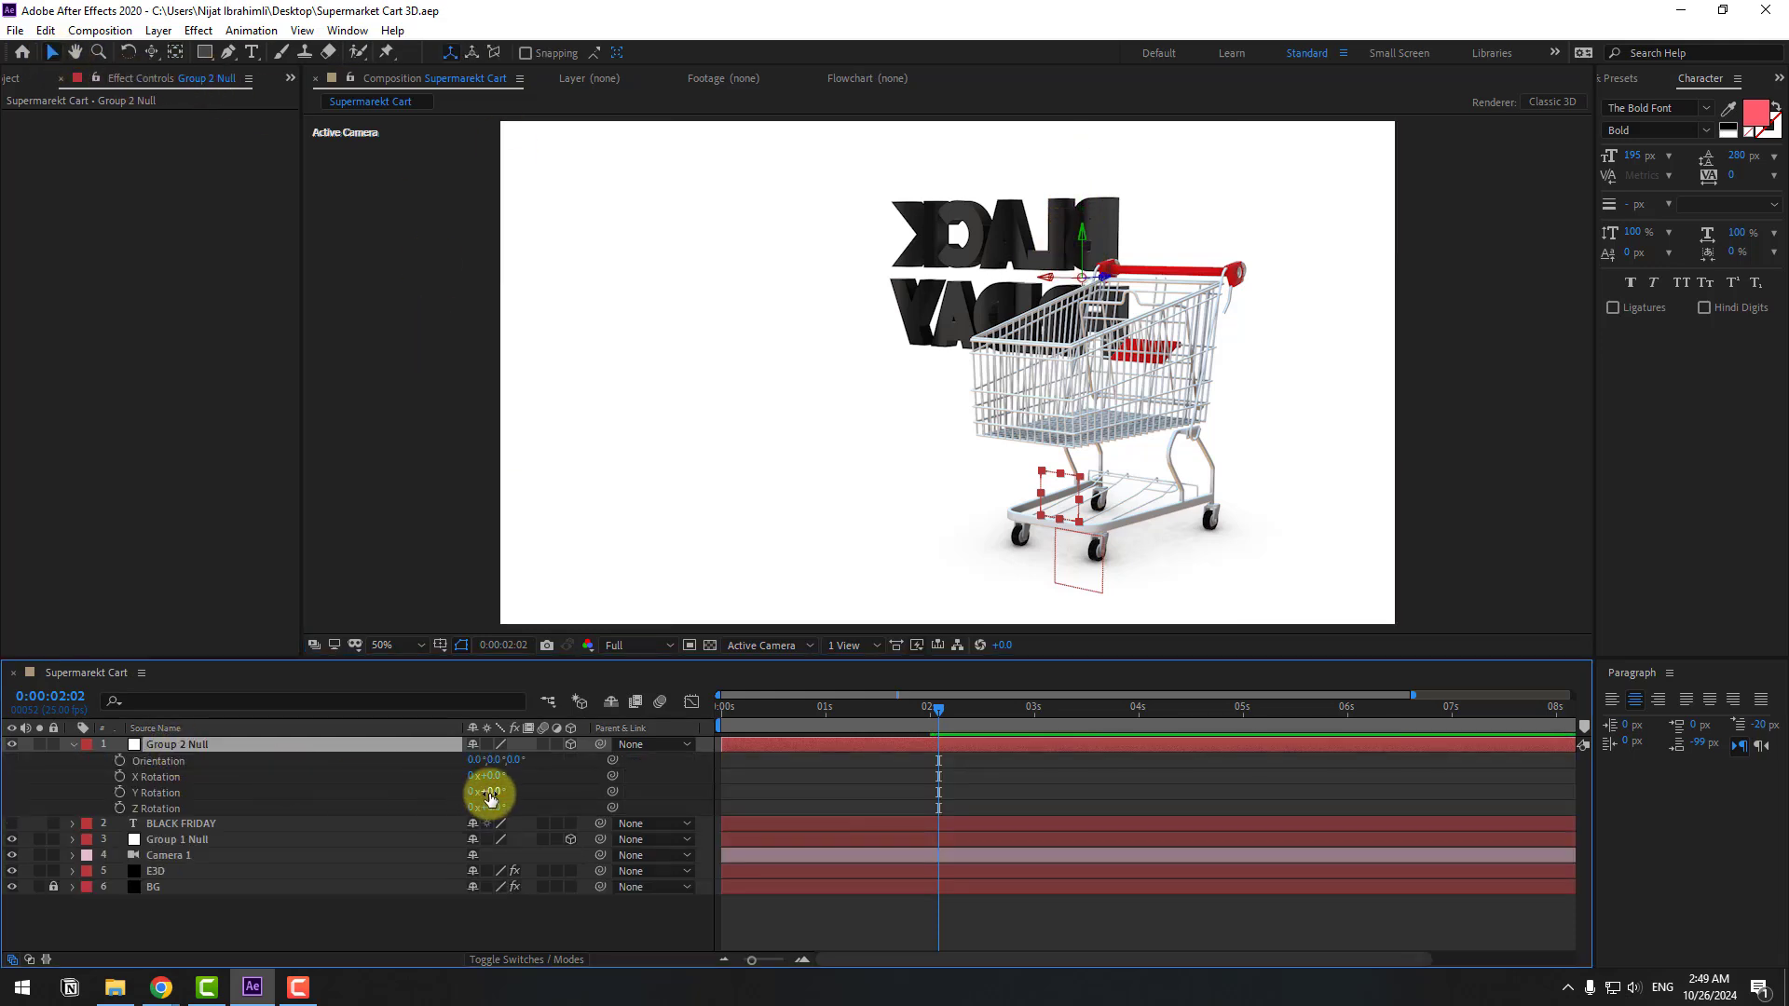
{"action": "left_click_drag", "start_coordinate": [489, 797], "coordinate": [579, 769]}
{"action": "left_click_drag", "start_coordinate": [1123, 281], "coordinate": [615, 314]}
{"action": "left_click_drag", "start_coordinate": [499, 799], "coordinate": [500, 795]}
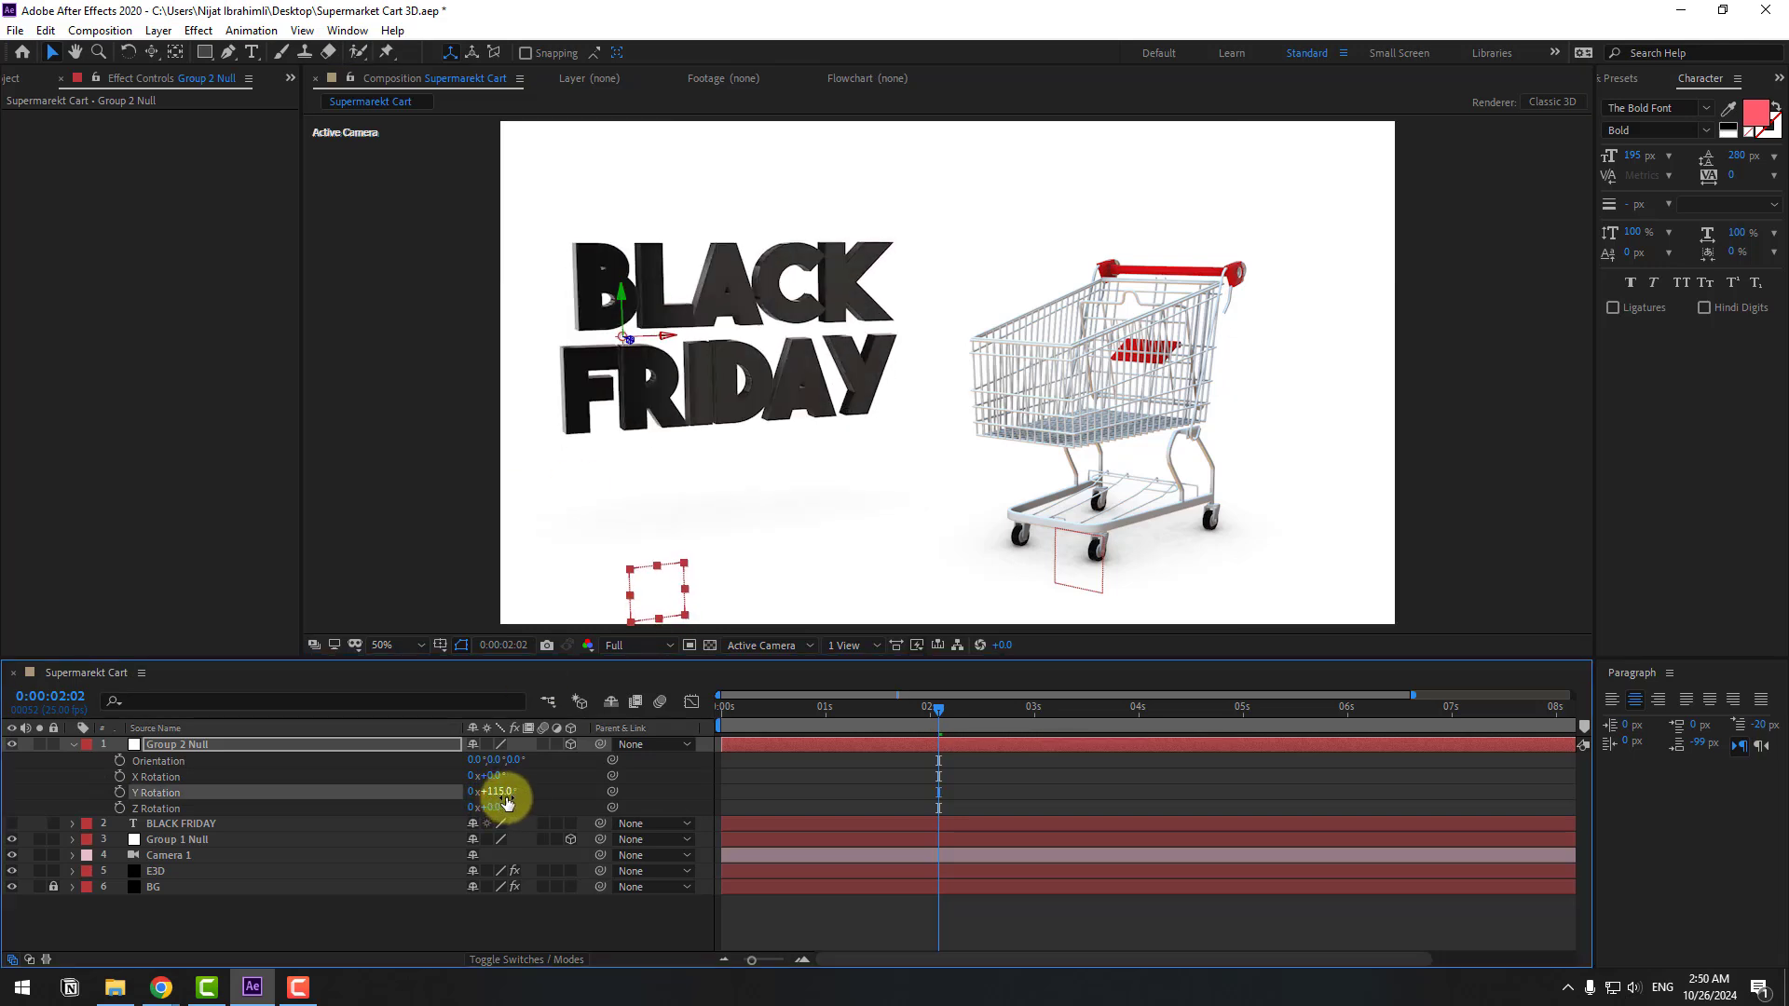
{"action": "left_click", "coordinate": [73, 743]}
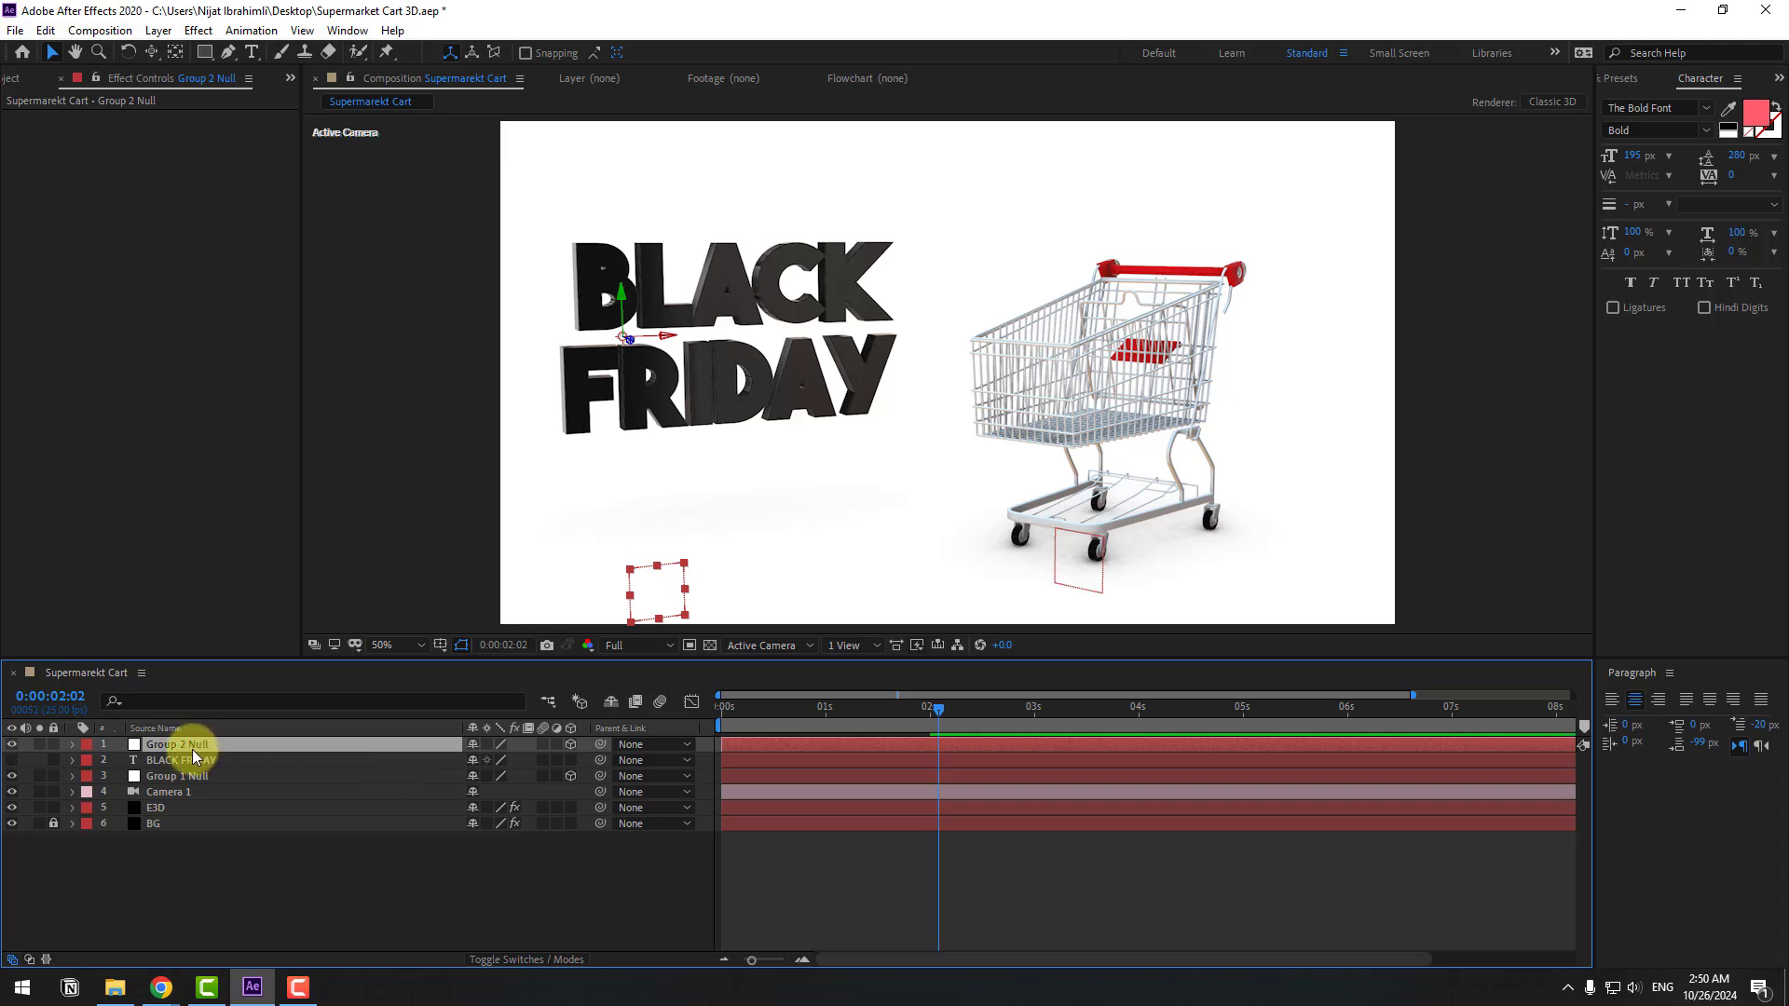
Step: Key the null's Position at 1364, -375.4, 867, lifting the text out of frame
{"action": "left_click_drag", "start_coordinate": [831, 714], "coordinate": [863, 707]}
{"action": "key", "text": "p"}
{"action": "left_click_drag", "start_coordinate": [519, 759], "coordinate": [460, 745]}
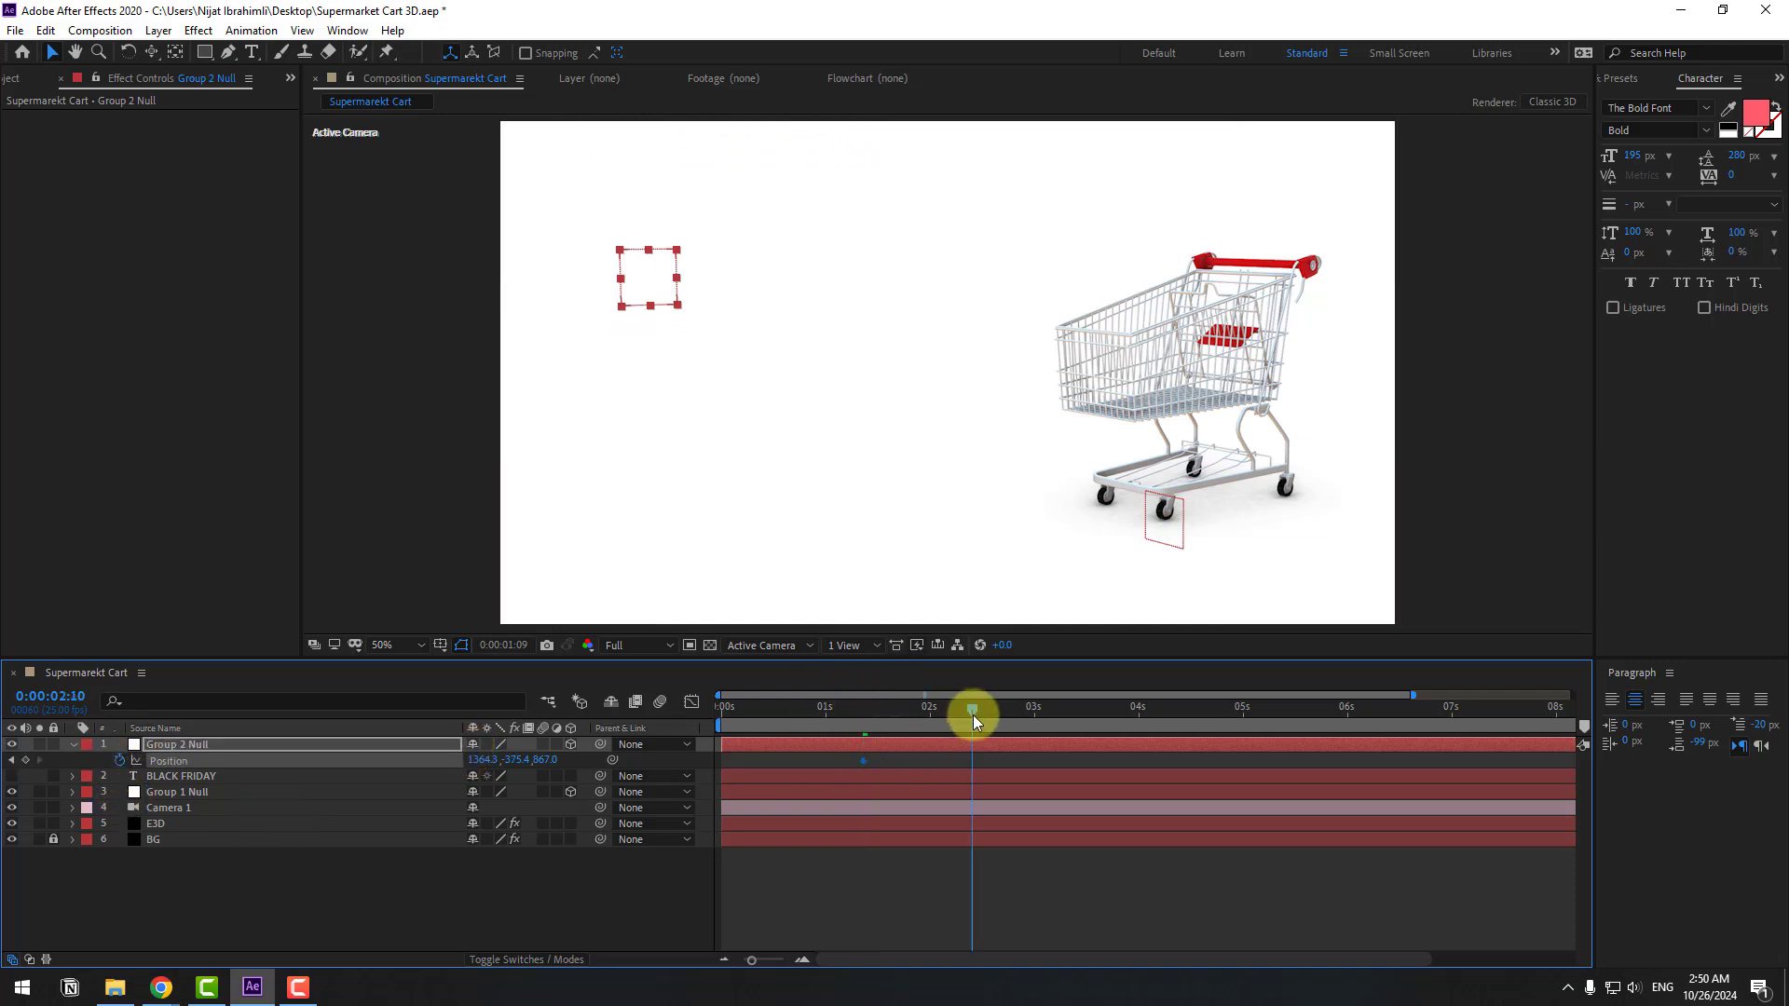
Step: Key the text dropping to Y 719.9 and bouncing to 276.6, then ease all Position keys
{"action": "left_click", "coordinate": [974, 722]}
{"action": "left_click_drag", "start_coordinate": [515, 759], "coordinate": [589, 764]}
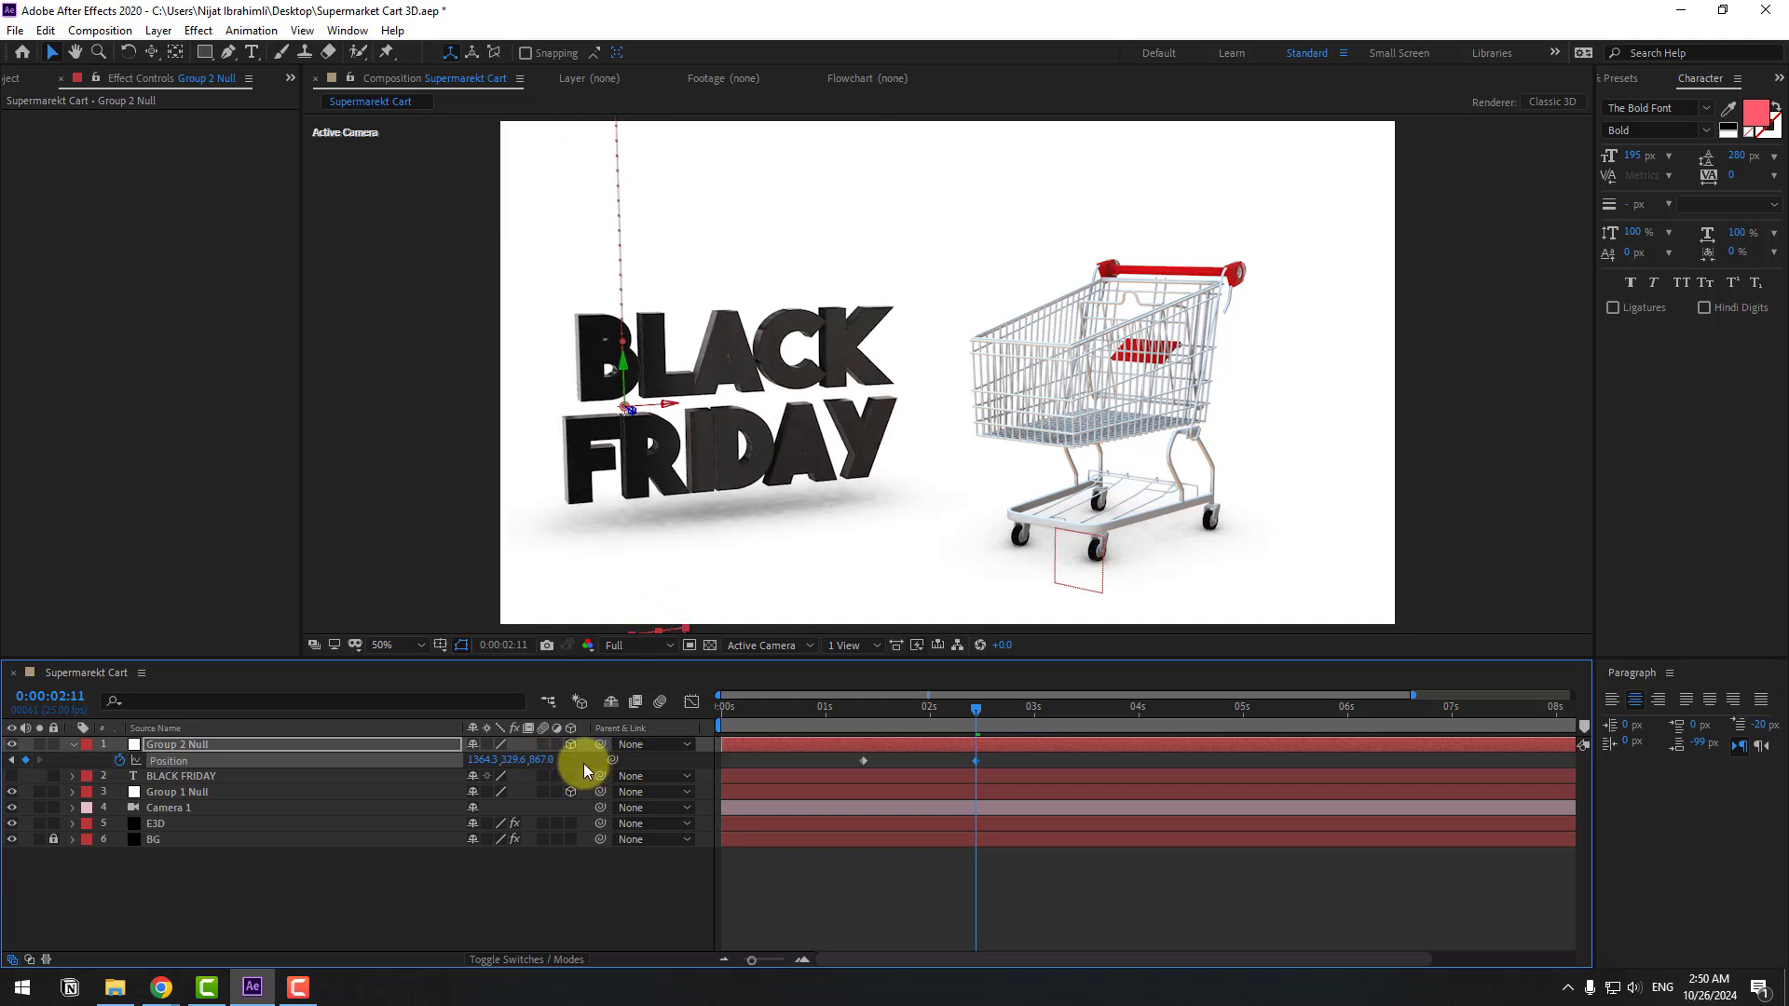
{"action": "key", "text": "space"}
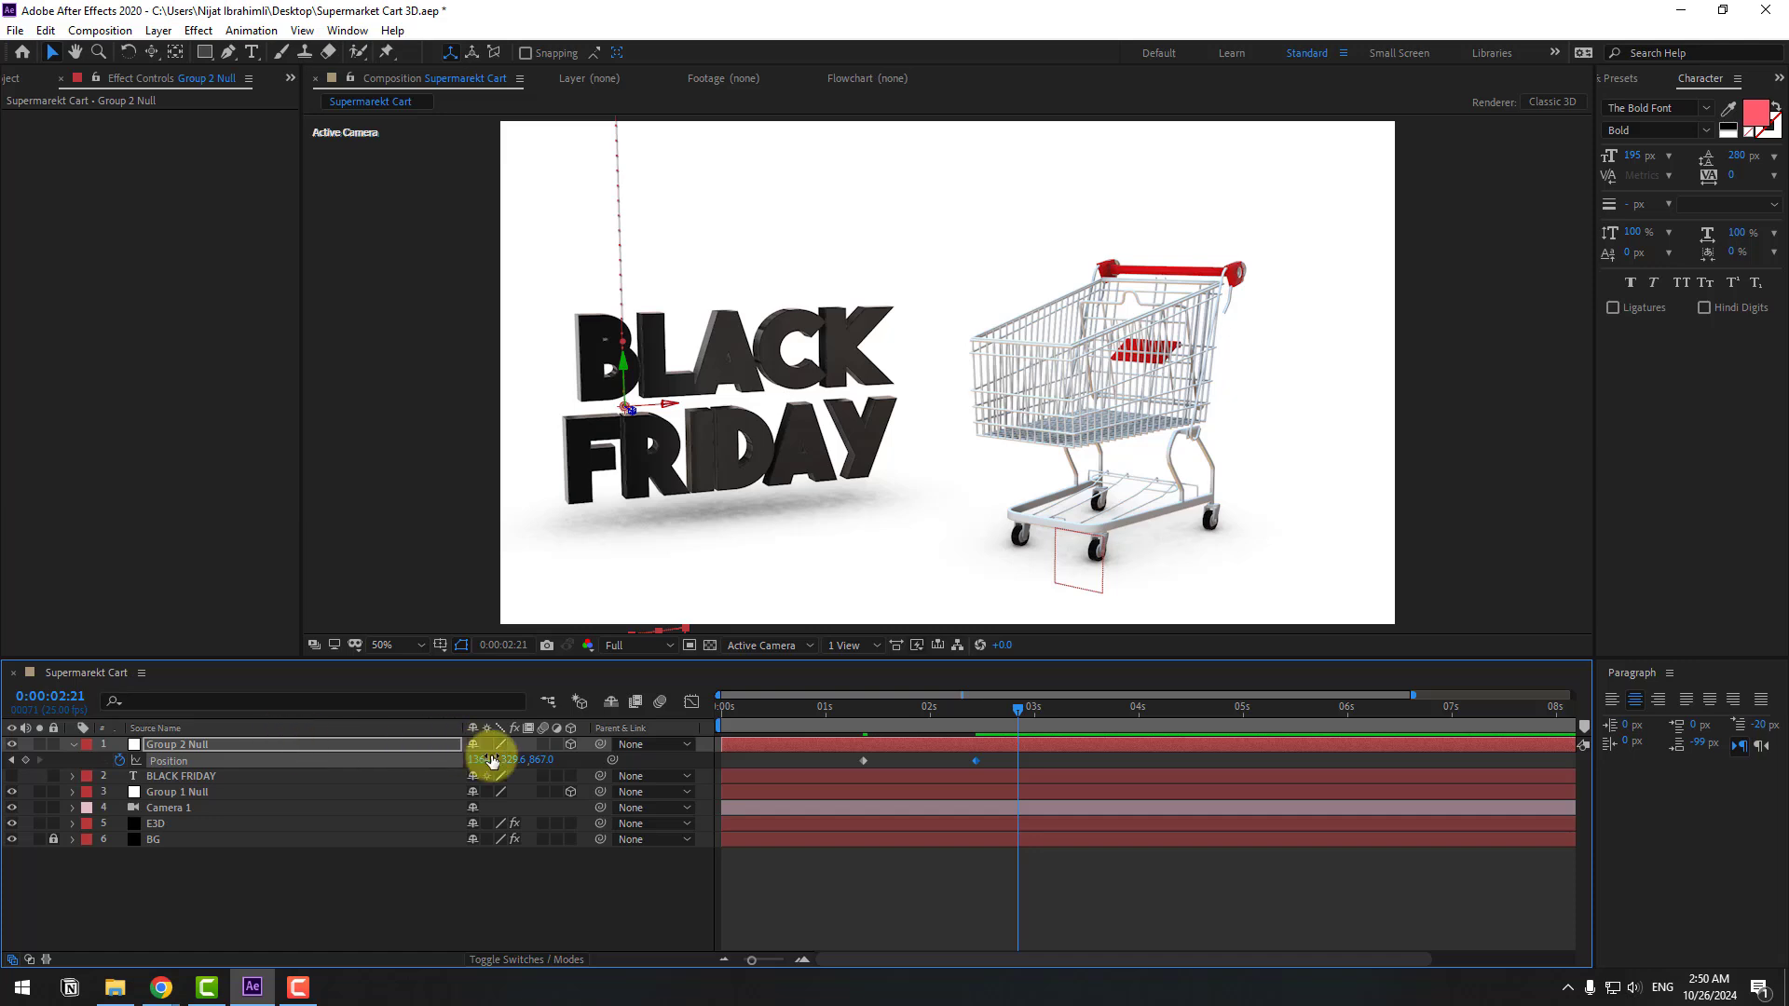
{"action": "mouse_move", "coordinate": [519, 766]}
{"action": "left_mouse_down"}
{"action": "mouse_move", "coordinate": [472, 754]}
{"action": "mouse_move", "coordinate": [555, 758]}
{"action": "mouse_move", "coordinate": [504, 760]}
{"action": "left_mouse_up"}
{"action": "left_click_drag", "start_coordinate": [504, 759], "coordinate": [519, 762]}
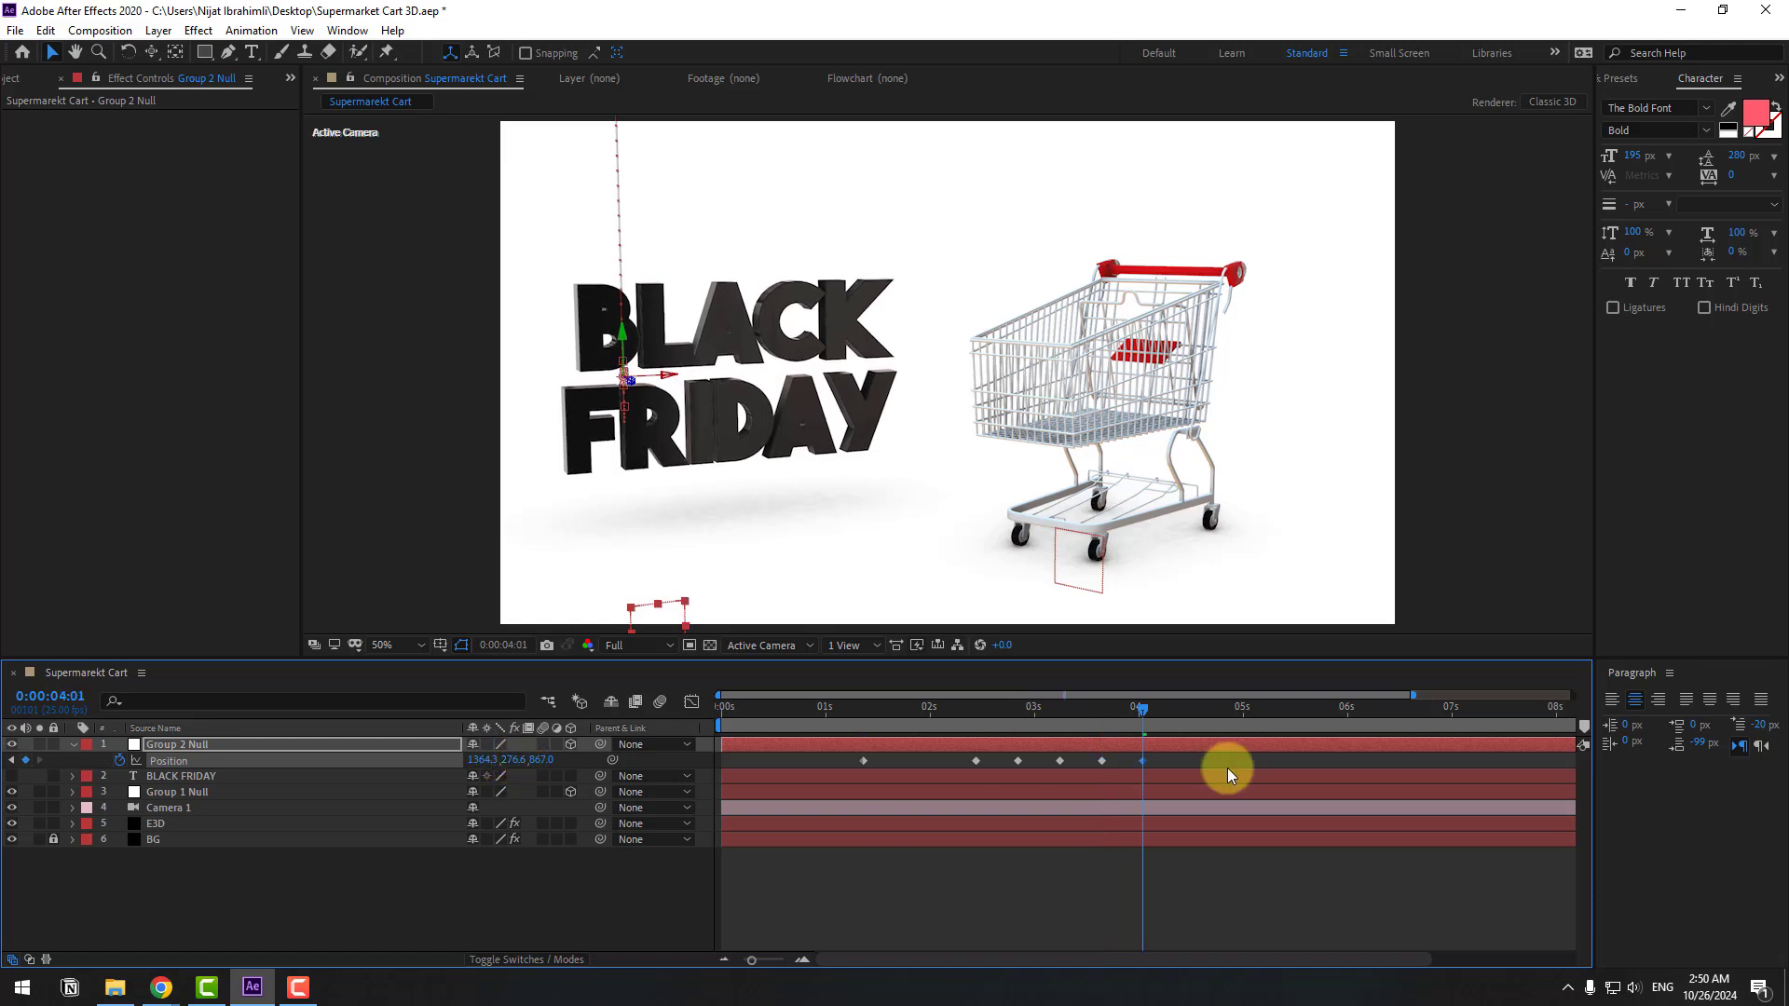
{"action": "right_click", "coordinate": [863, 761]}
{"action": "mouse_move", "coordinate": [1025, 750]}
{"action": "left_click", "coordinate": [1160, 811]}
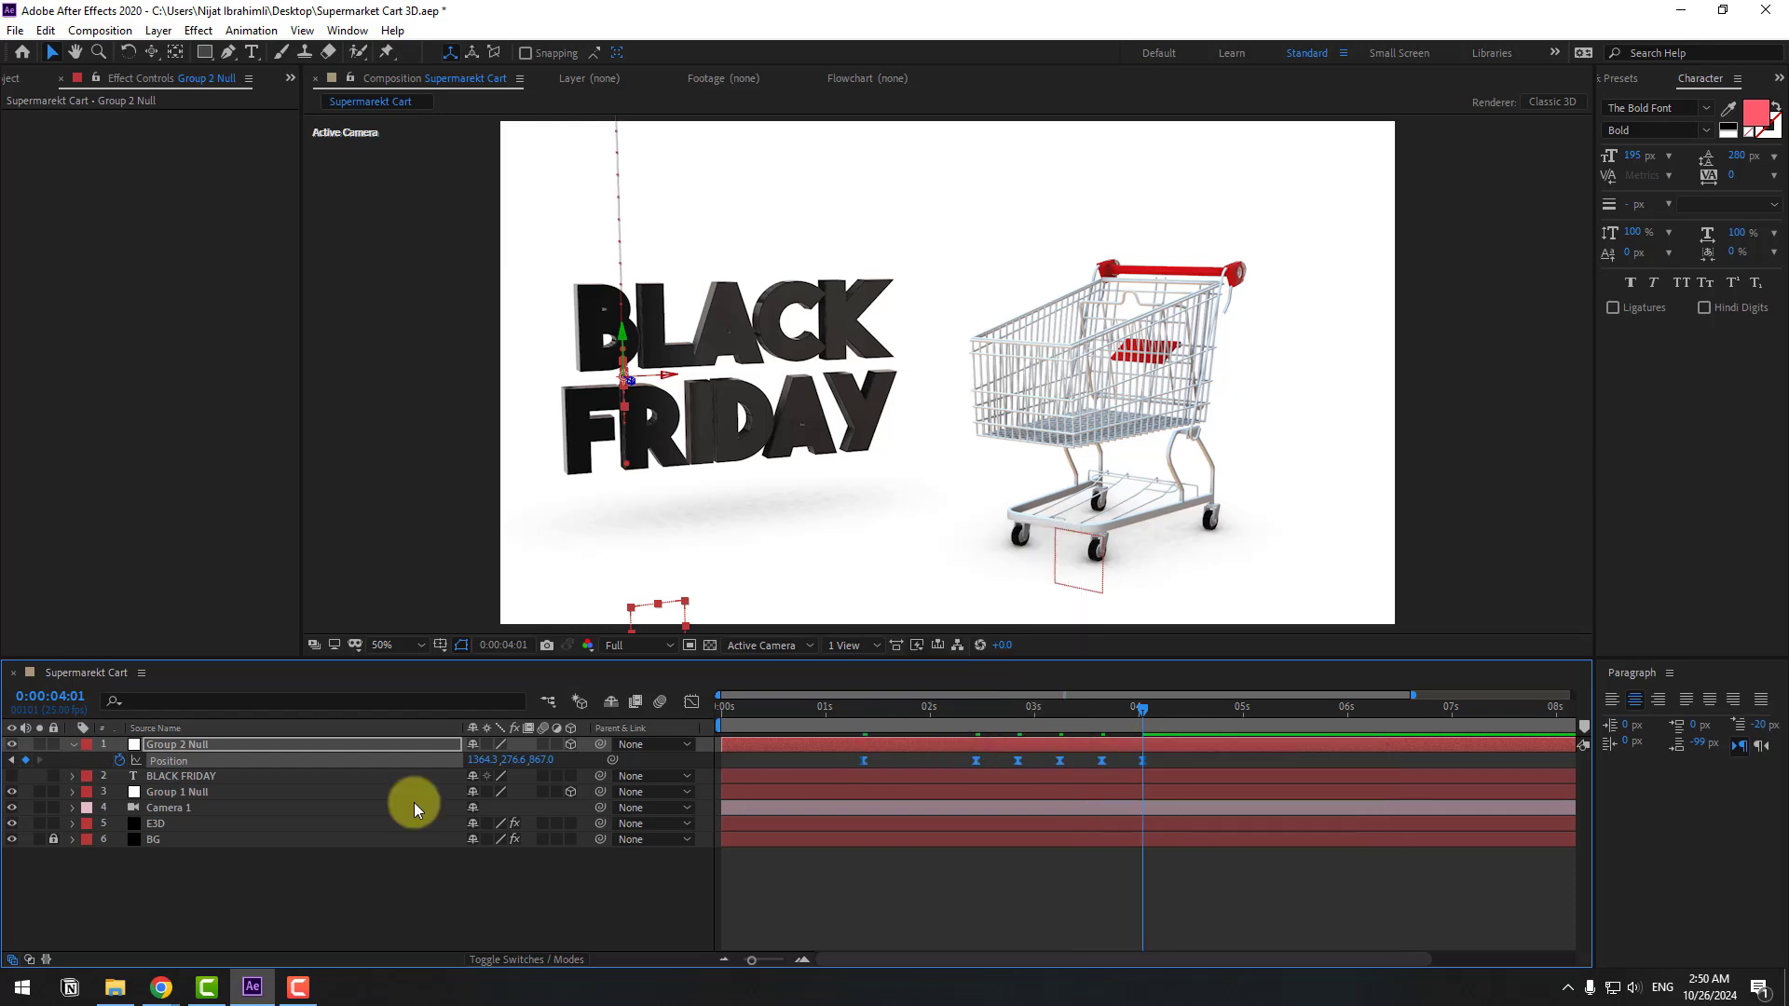
Step: Start the work area near 1 second, preview at Quarter resolution, and select all six Position keyframes
{"action": "left_click_drag", "start_coordinate": [713, 725], "coordinate": [847, 727]}
{"action": "left_click", "coordinate": [930, 723]}
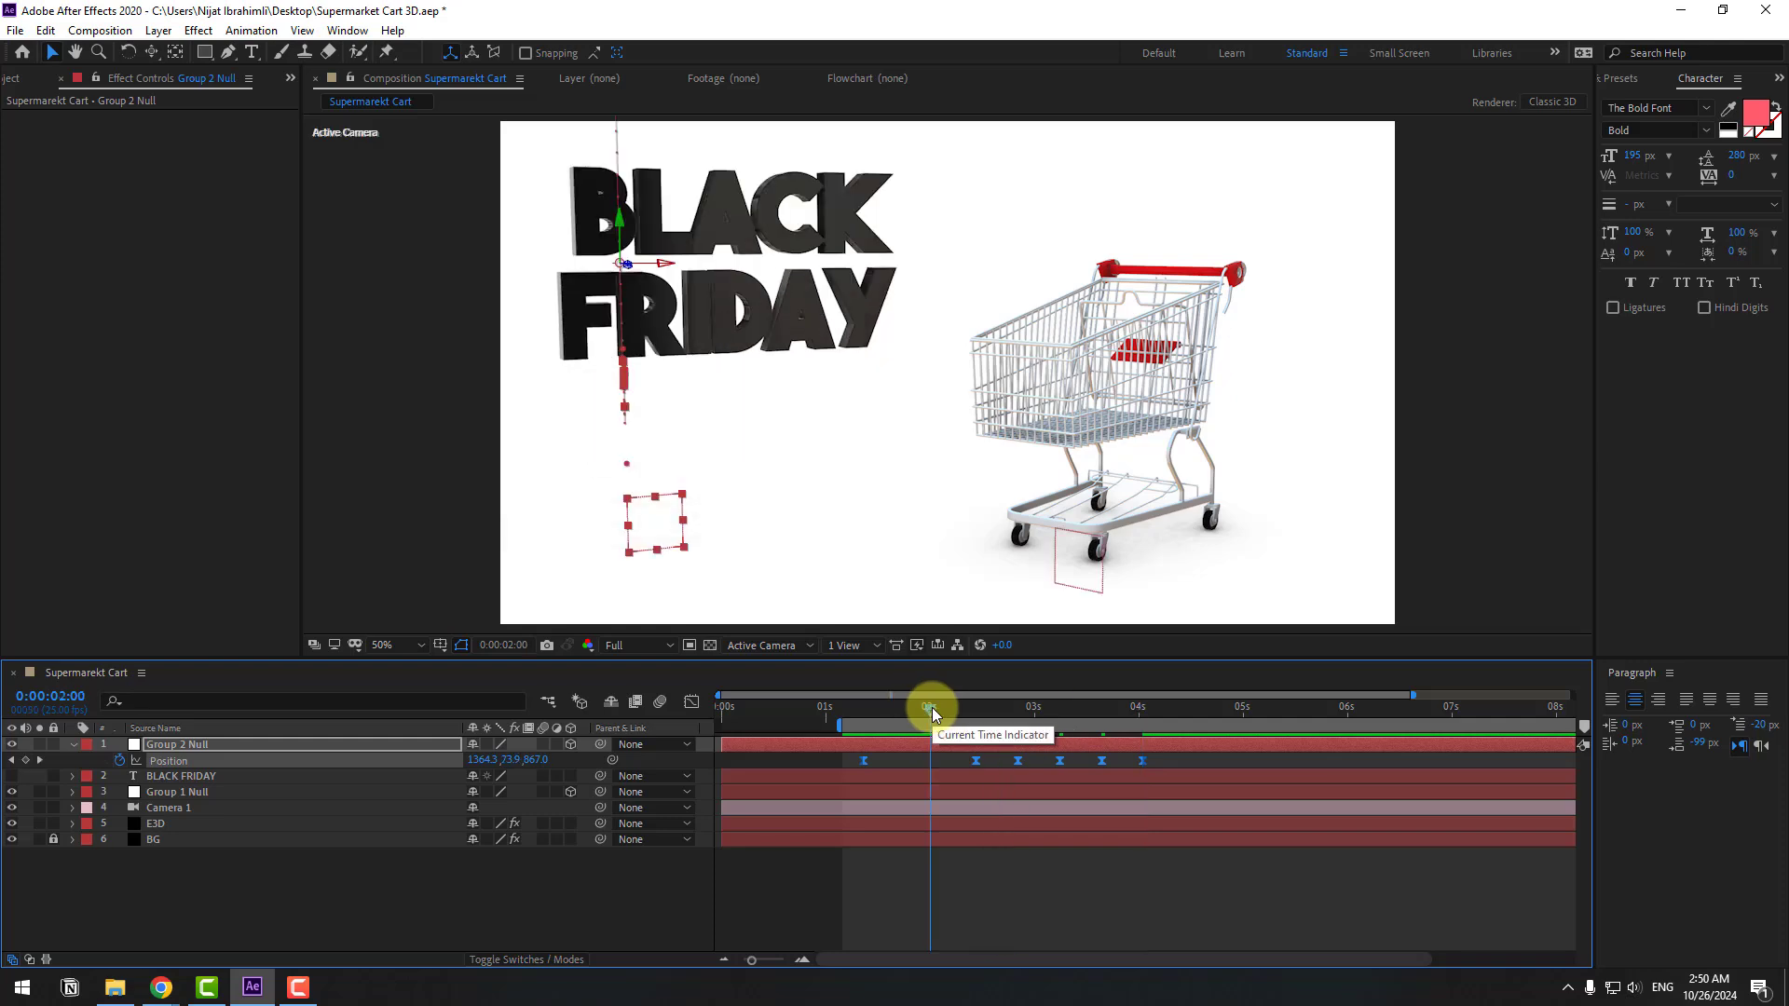
{"action": "left_click", "coordinate": [639, 644]}
{"action": "left_click", "coordinate": [638, 750]}
{"action": "key", "text": "space"}
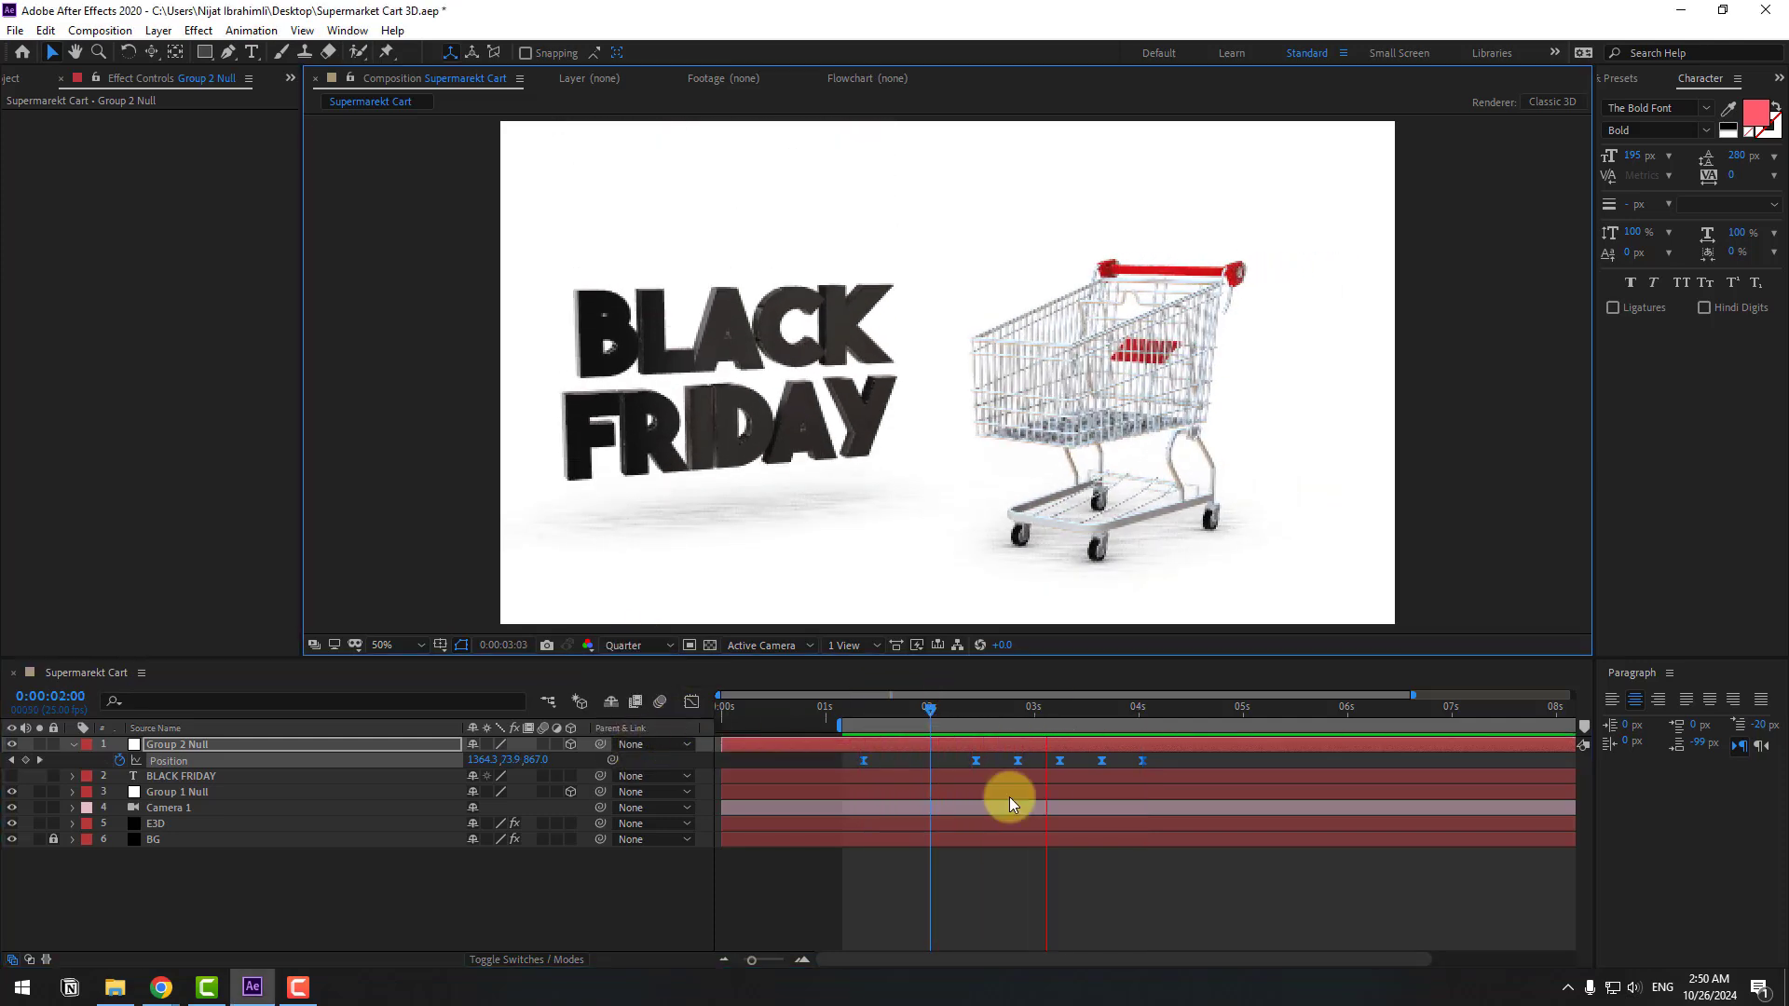
{"action": "key", "text": "space"}
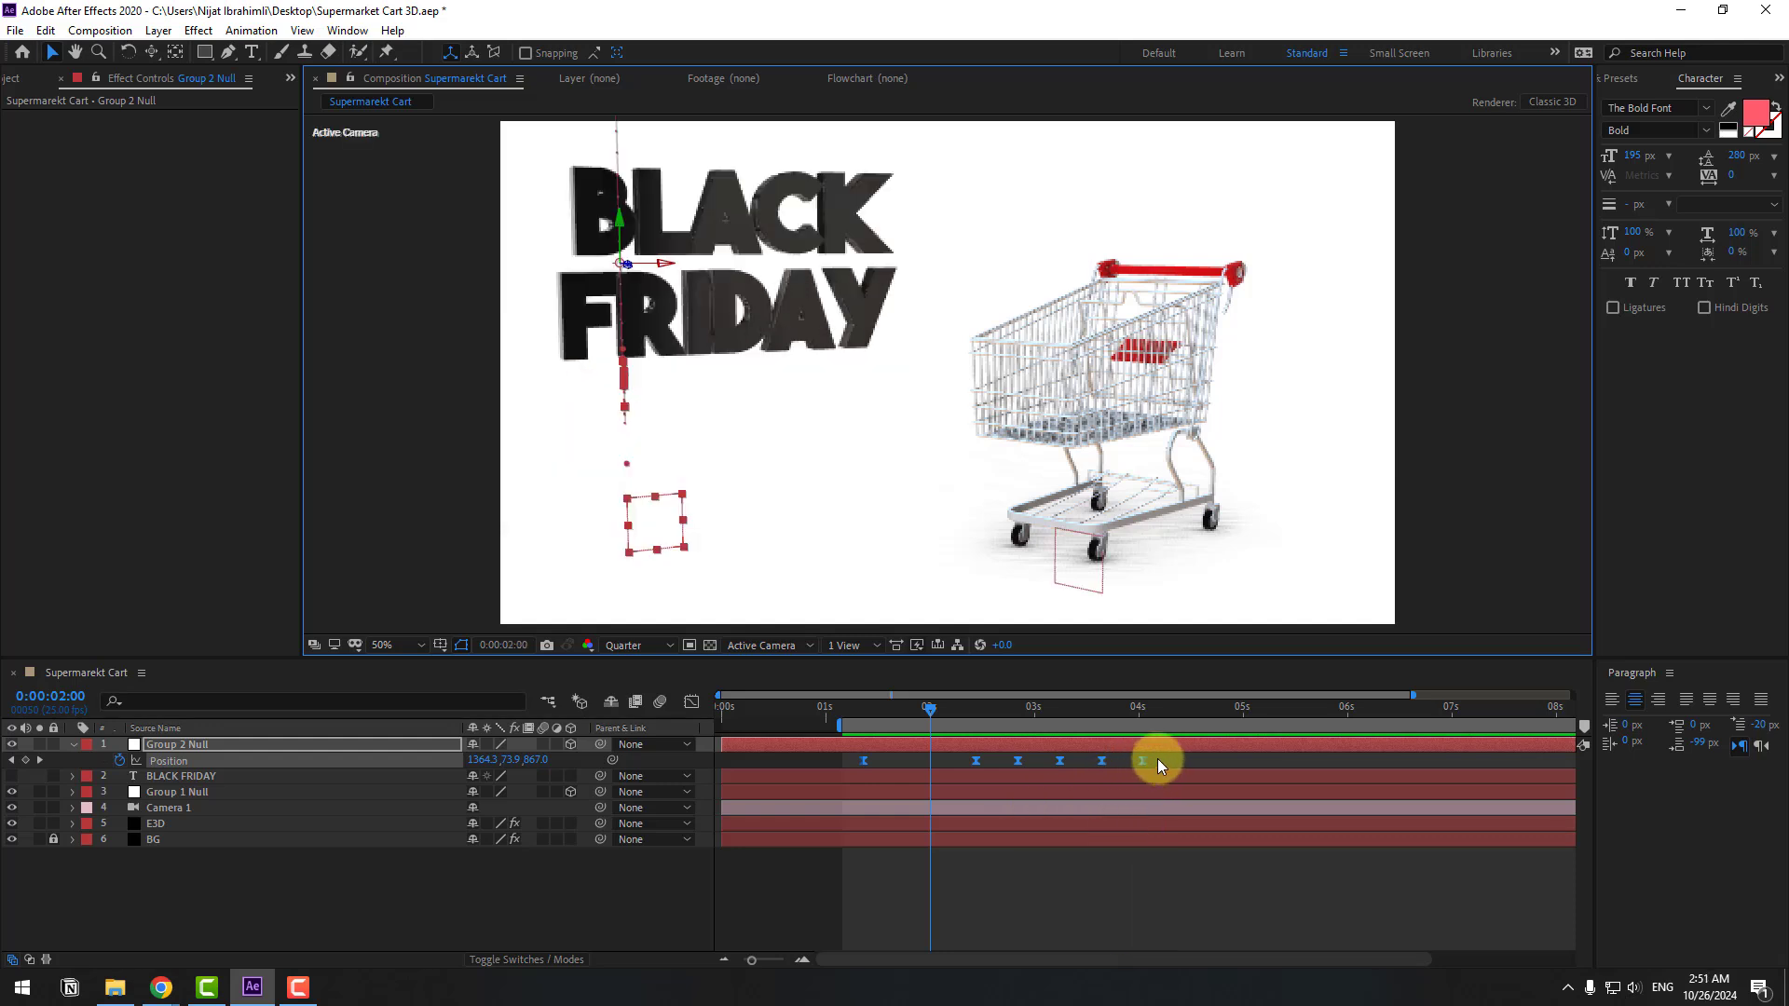
{"action": "left_click_drag", "start_coordinate": [1159, 758], "coordinate": [855, 770]}
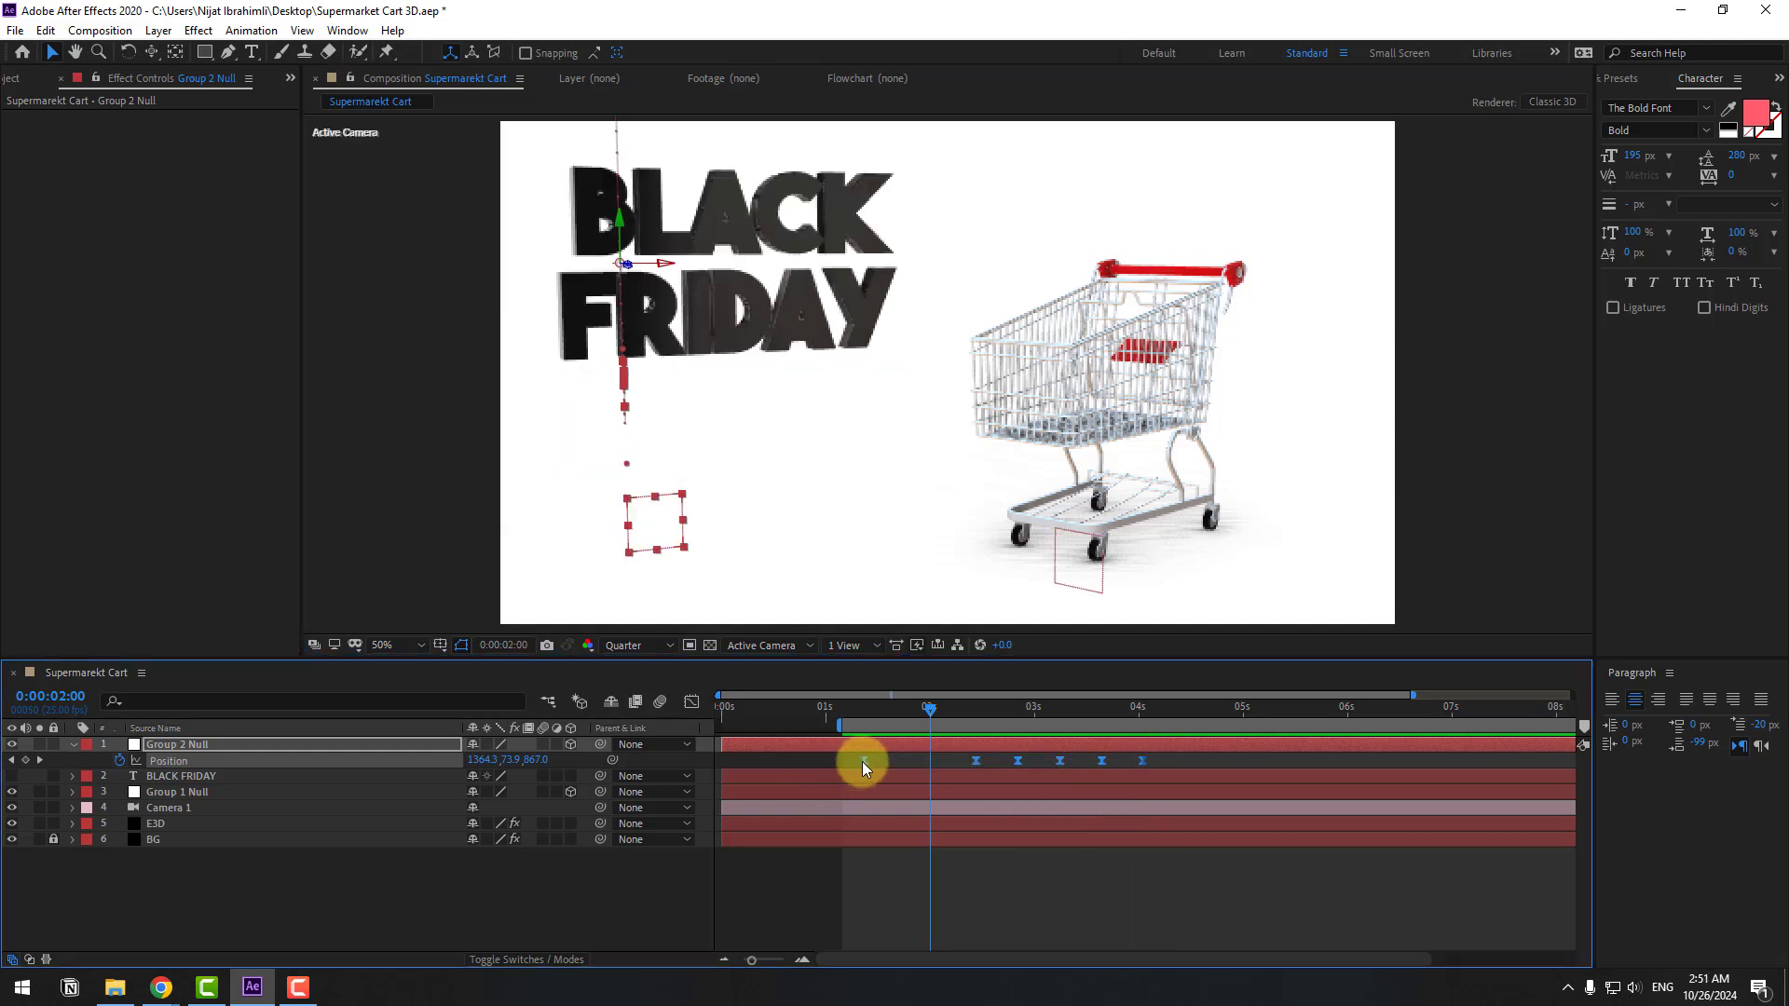
Step: Set the Position keyframes' spatial interpolation to Linear
{"action": "right_click", "coordinate": [863, 762]}
{"action": "left_click", "coordinate": [972, 695]}
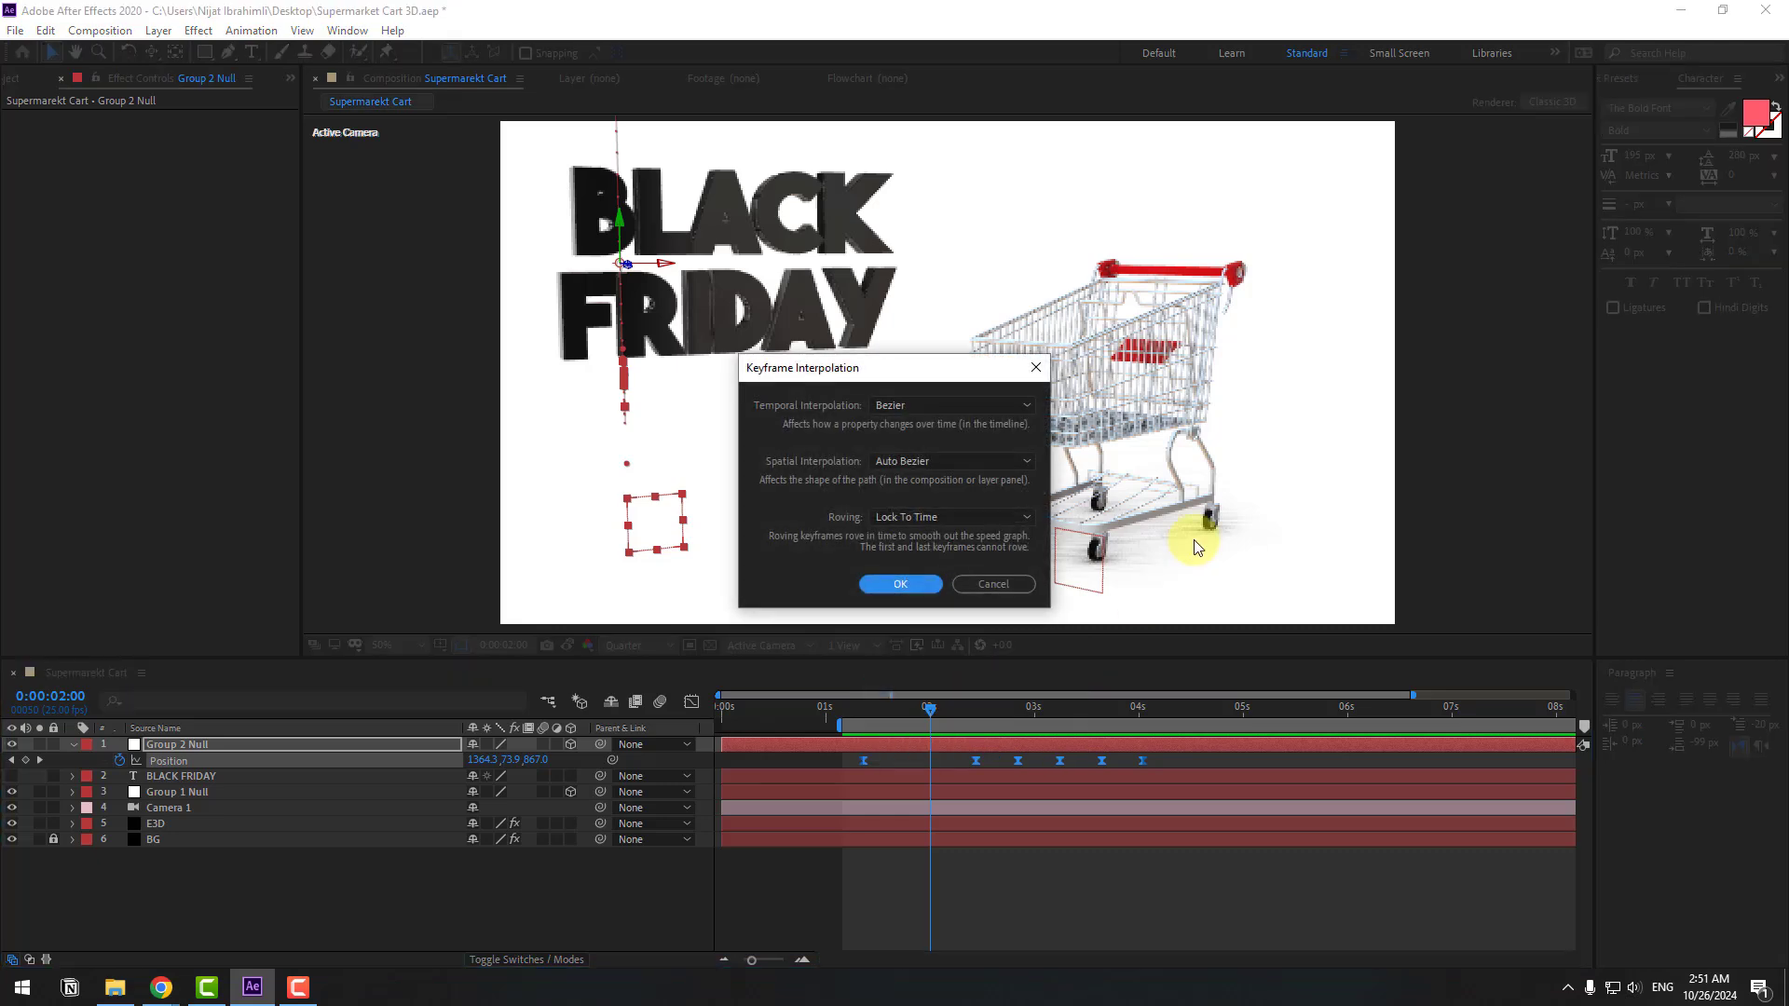
{"action": "left_click", "coordinate": [891, 463]}
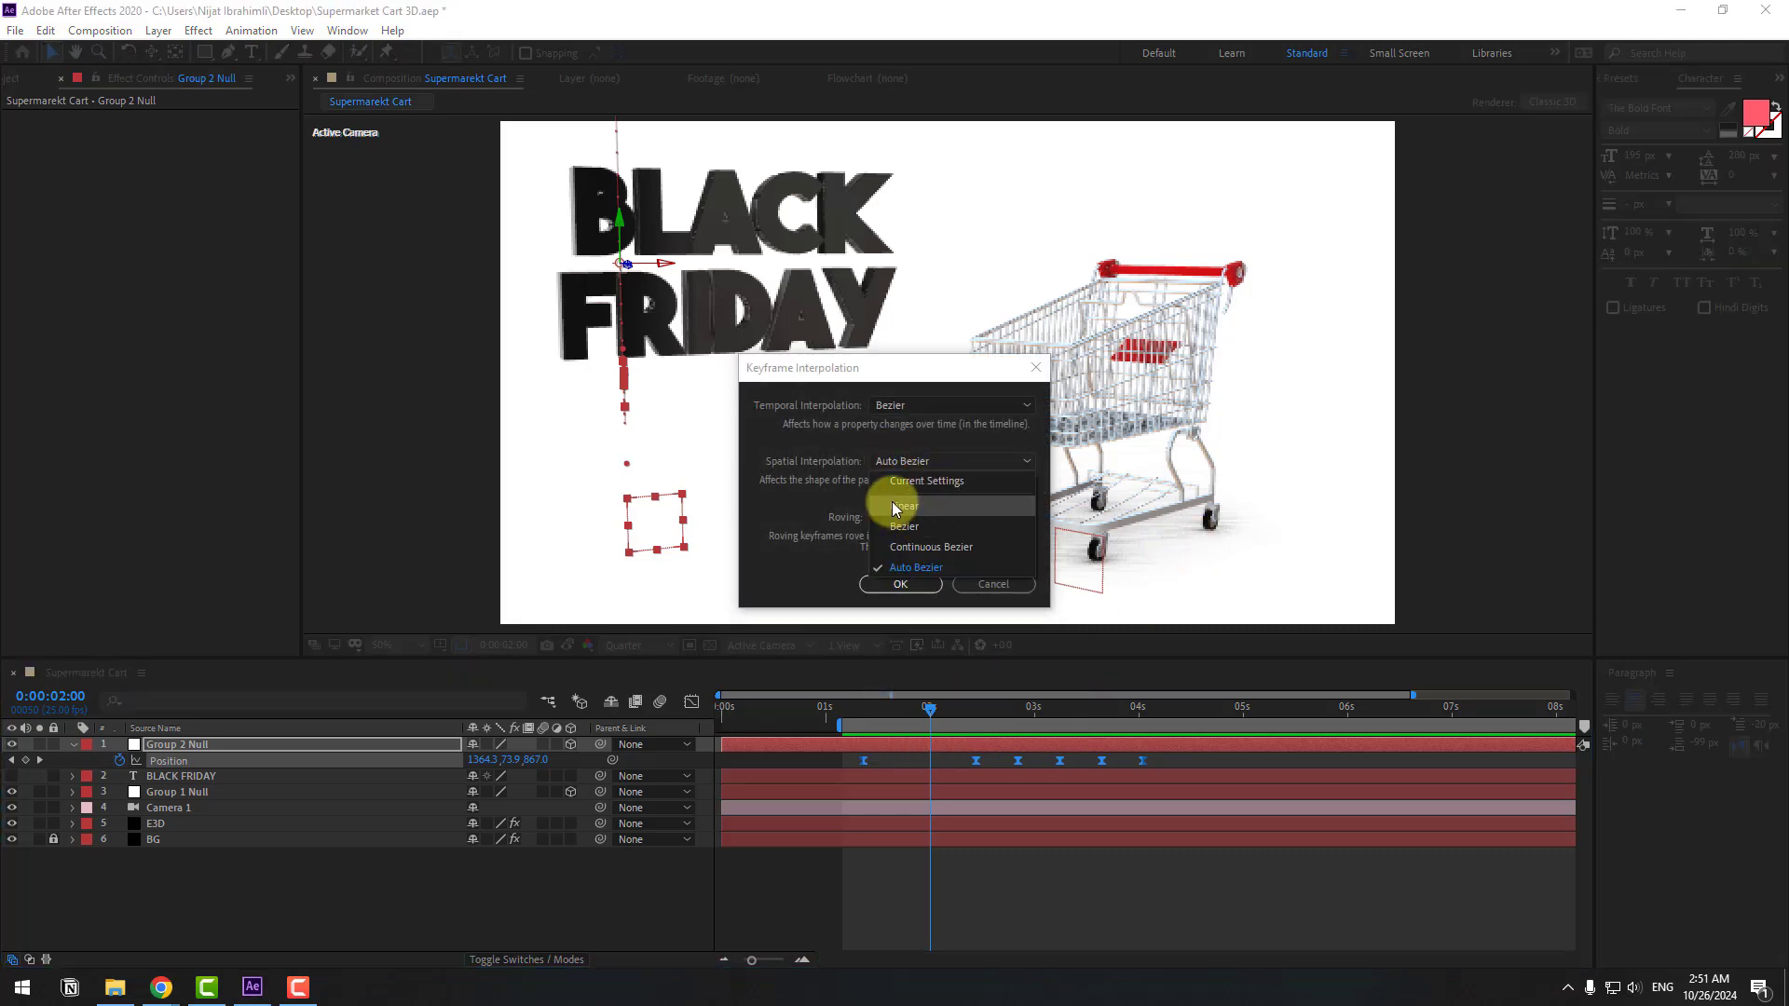
{"action": "left_click", "coordinate": [891, 508]}
{"action": "left_click", "coordinate": [900, 584]}
Step: Preview the drop, then shift the later five Position keyframes earlier
{"action": "key", "text": "space"}
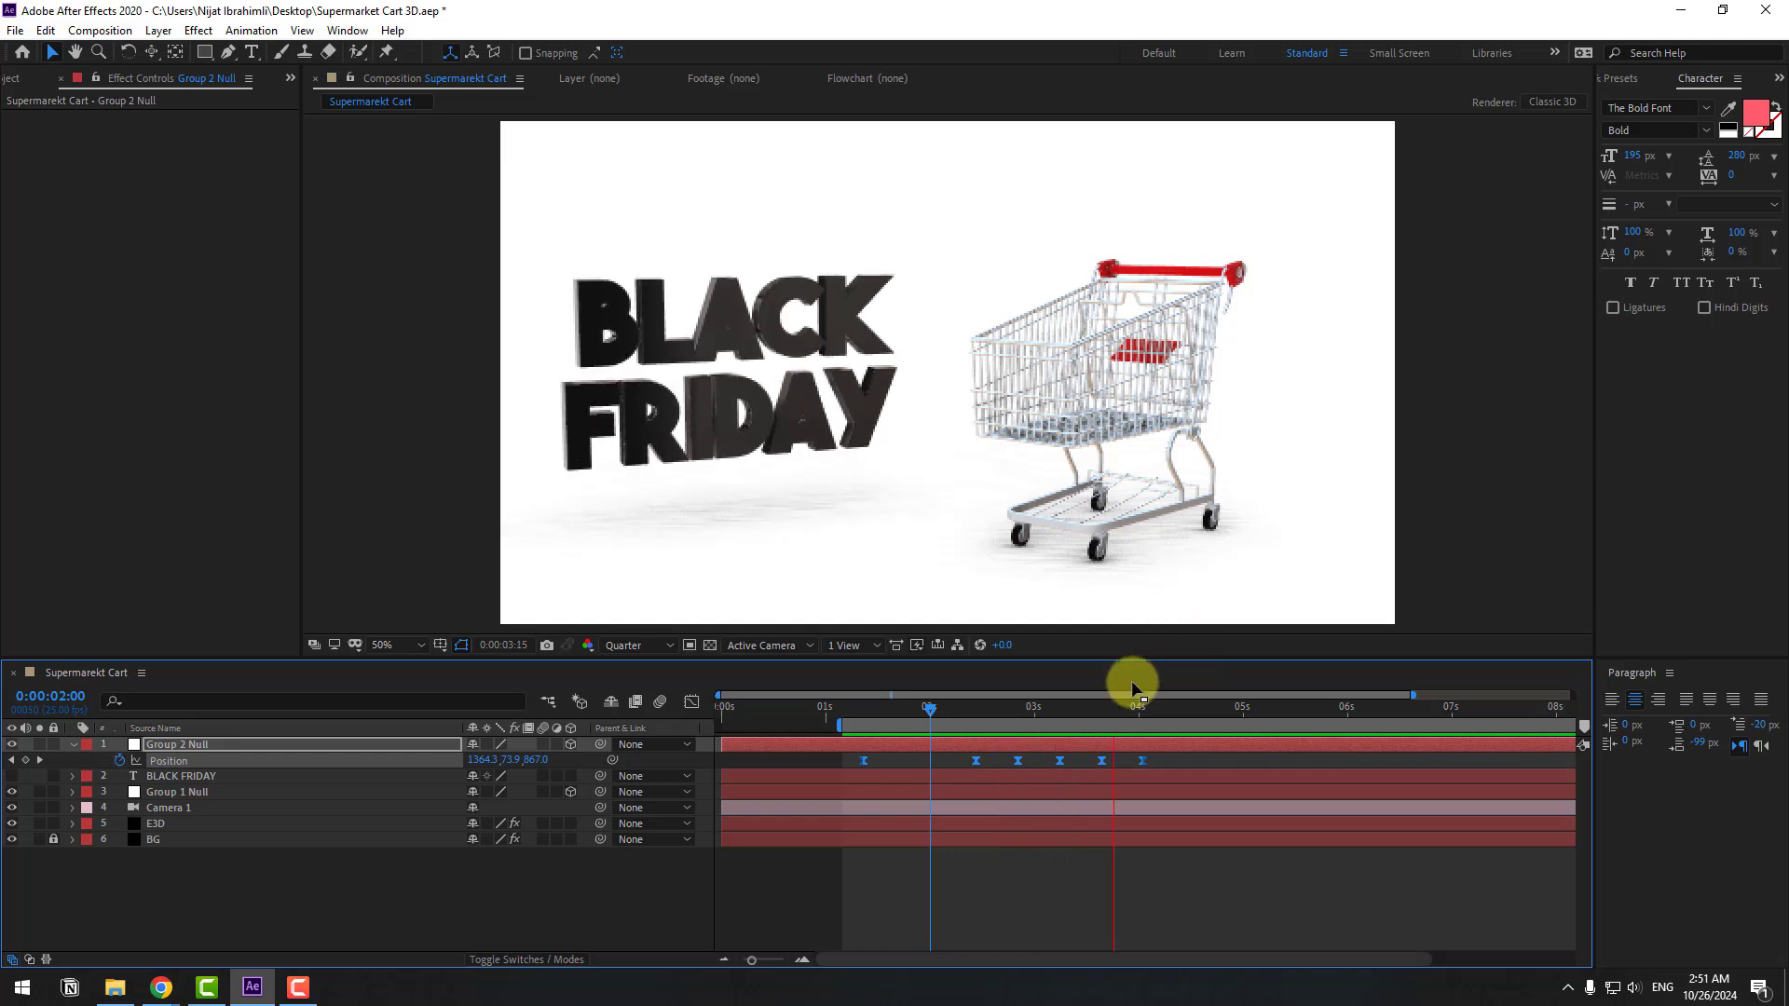
{"action": "left_click", "coordinate": [1159, 763]}
{"action": "left_click_drag", "start_coordinate": [1159, 762], "coordinate": [910, 760]}
{"action": "key", "text": "space"}
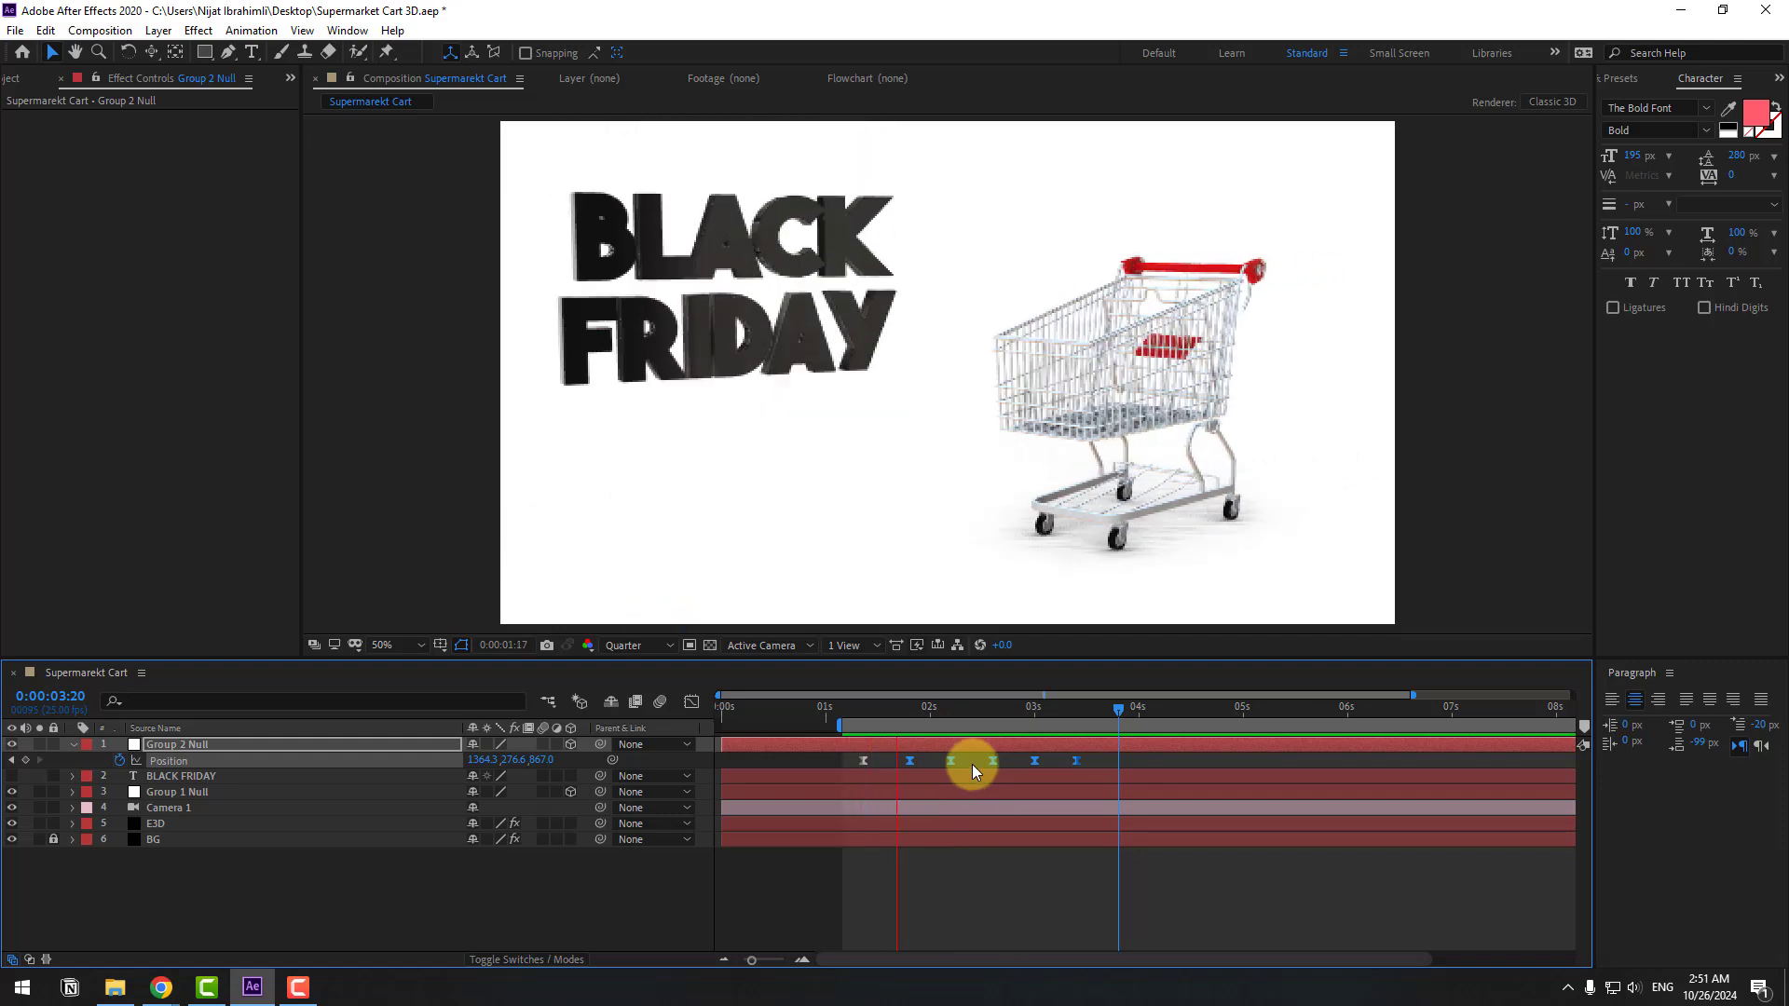
Step: Enable Multi-Object under Group 2 Particle Look on E3D and raise Rotation Random Multi
{"action": "left_click", "coordinate": [163, 824]}
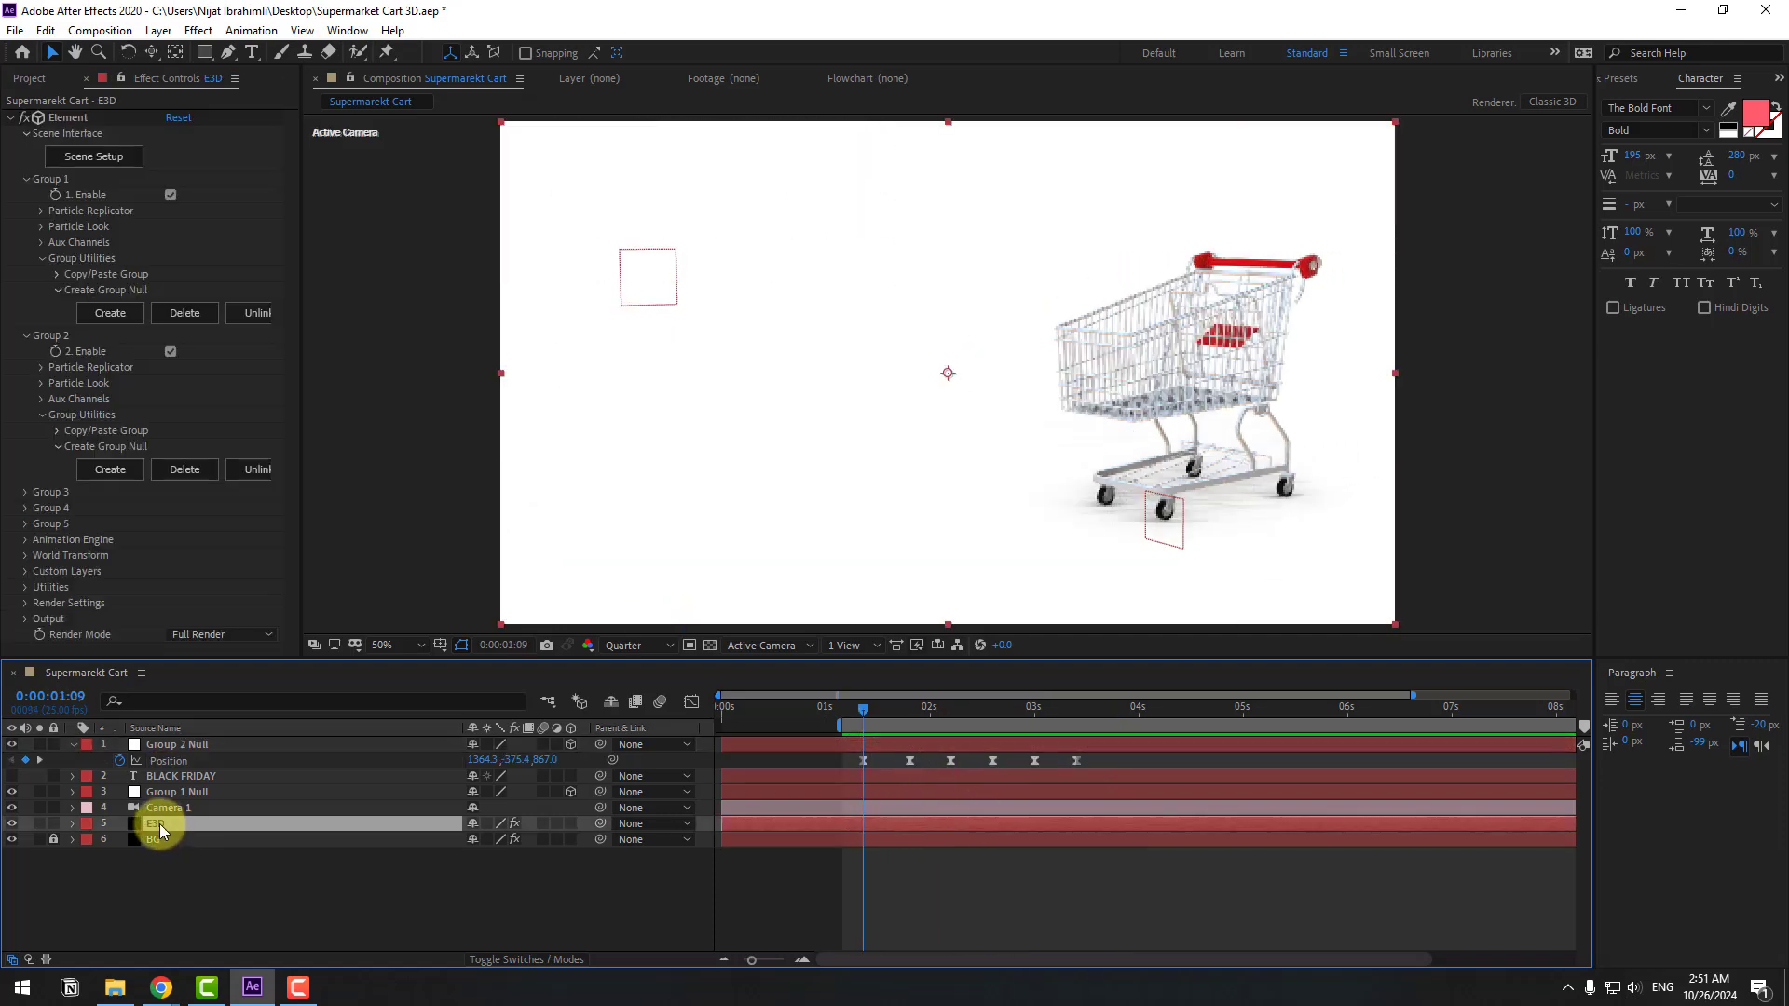
{"action": "left_click", "coordinate": [42, 414]}
{"action": "left_click", "coordinate": [41, 383]}
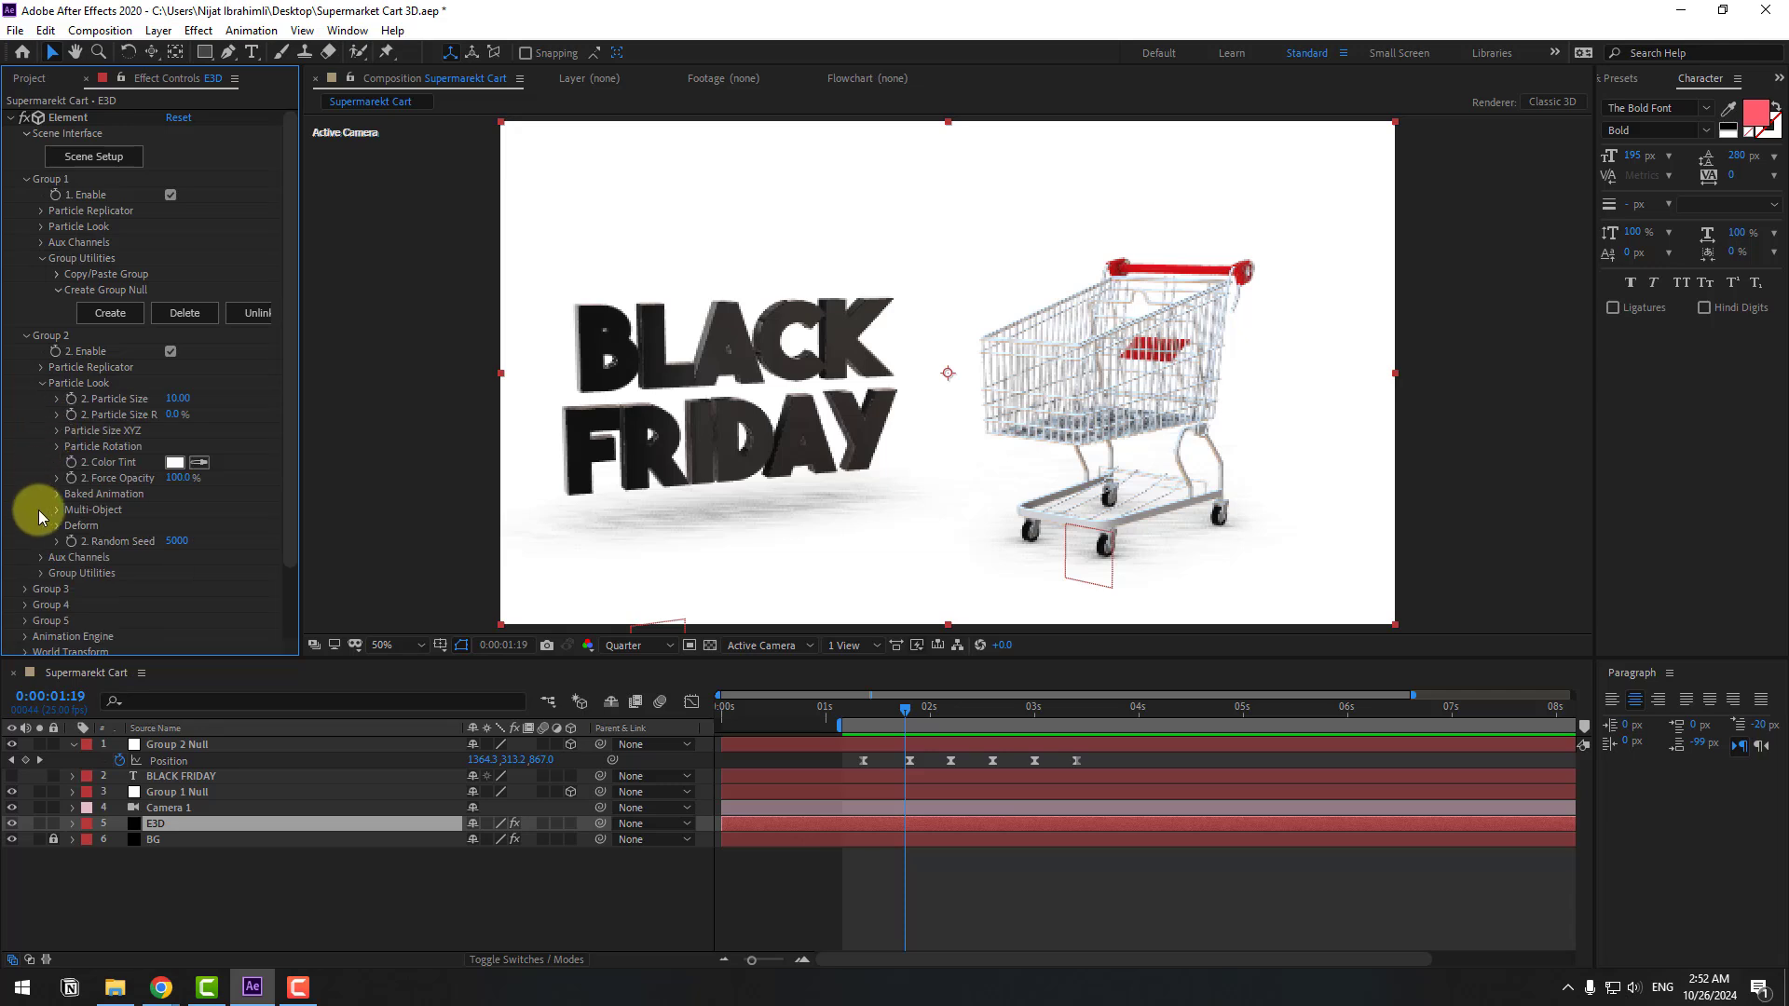
{"action": "scroll", "coordinate": [66, 503], "scroll_direction": "down", "scroll_amount": 2}
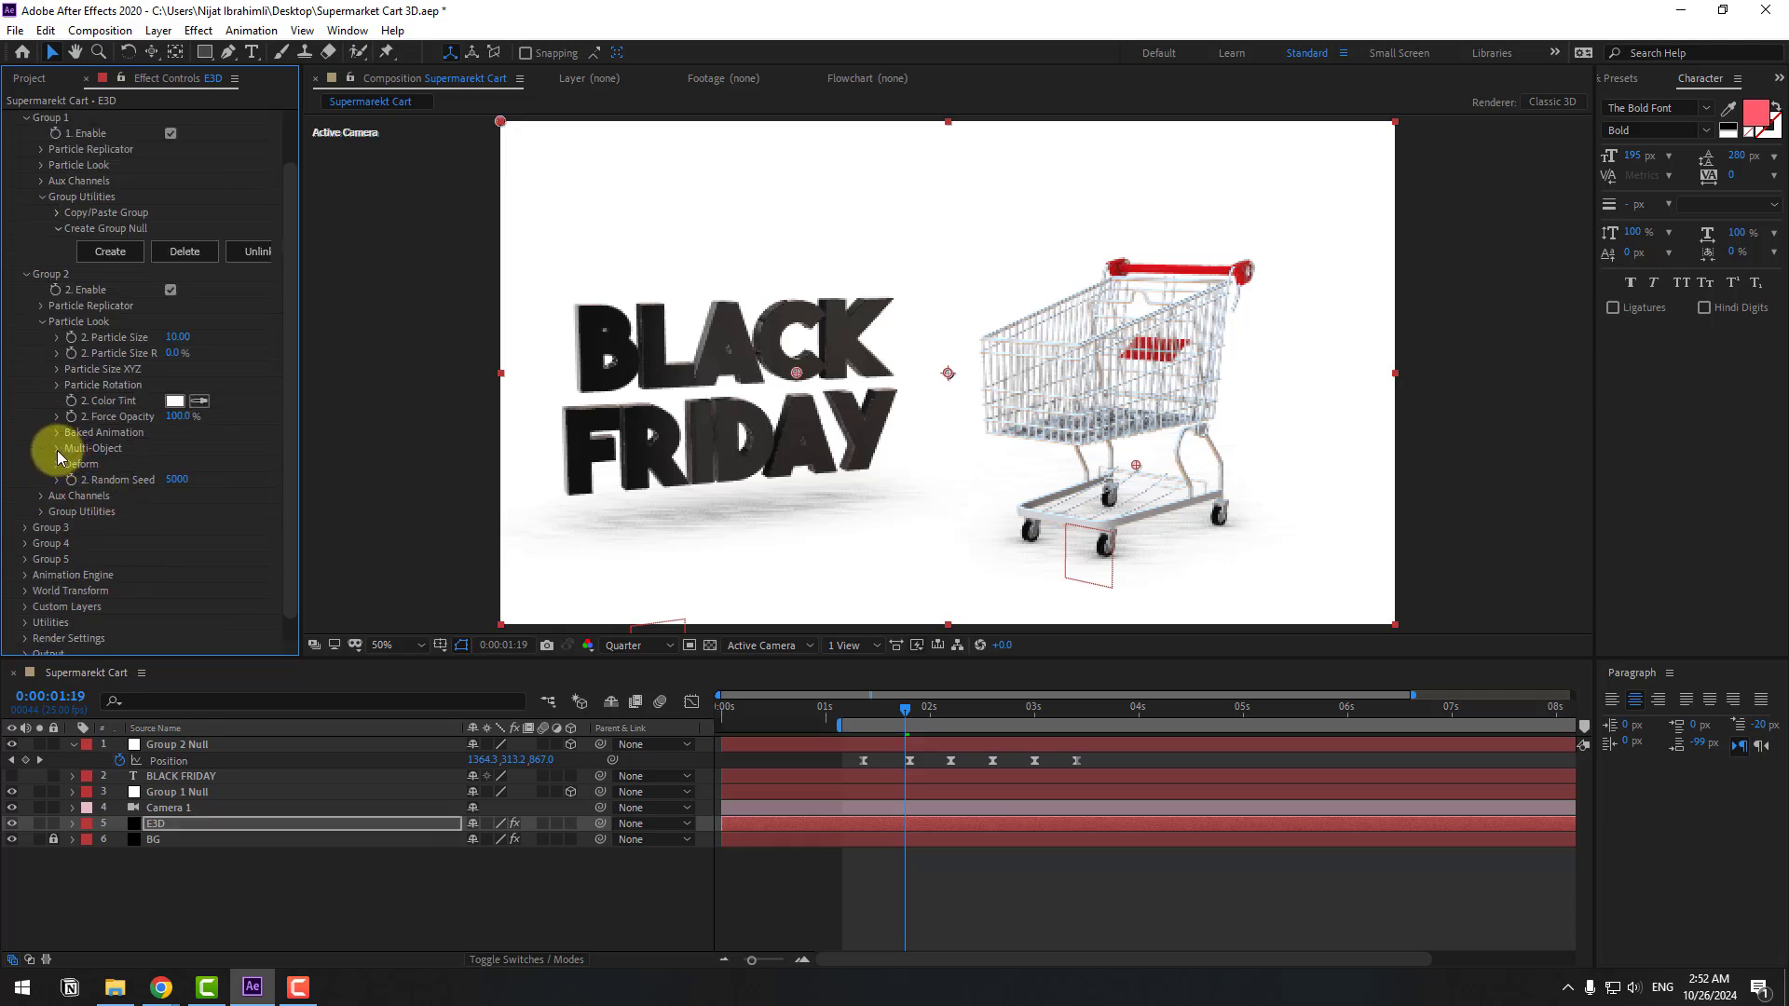
{"action": "left_click", "coordinate": [56, 449]}
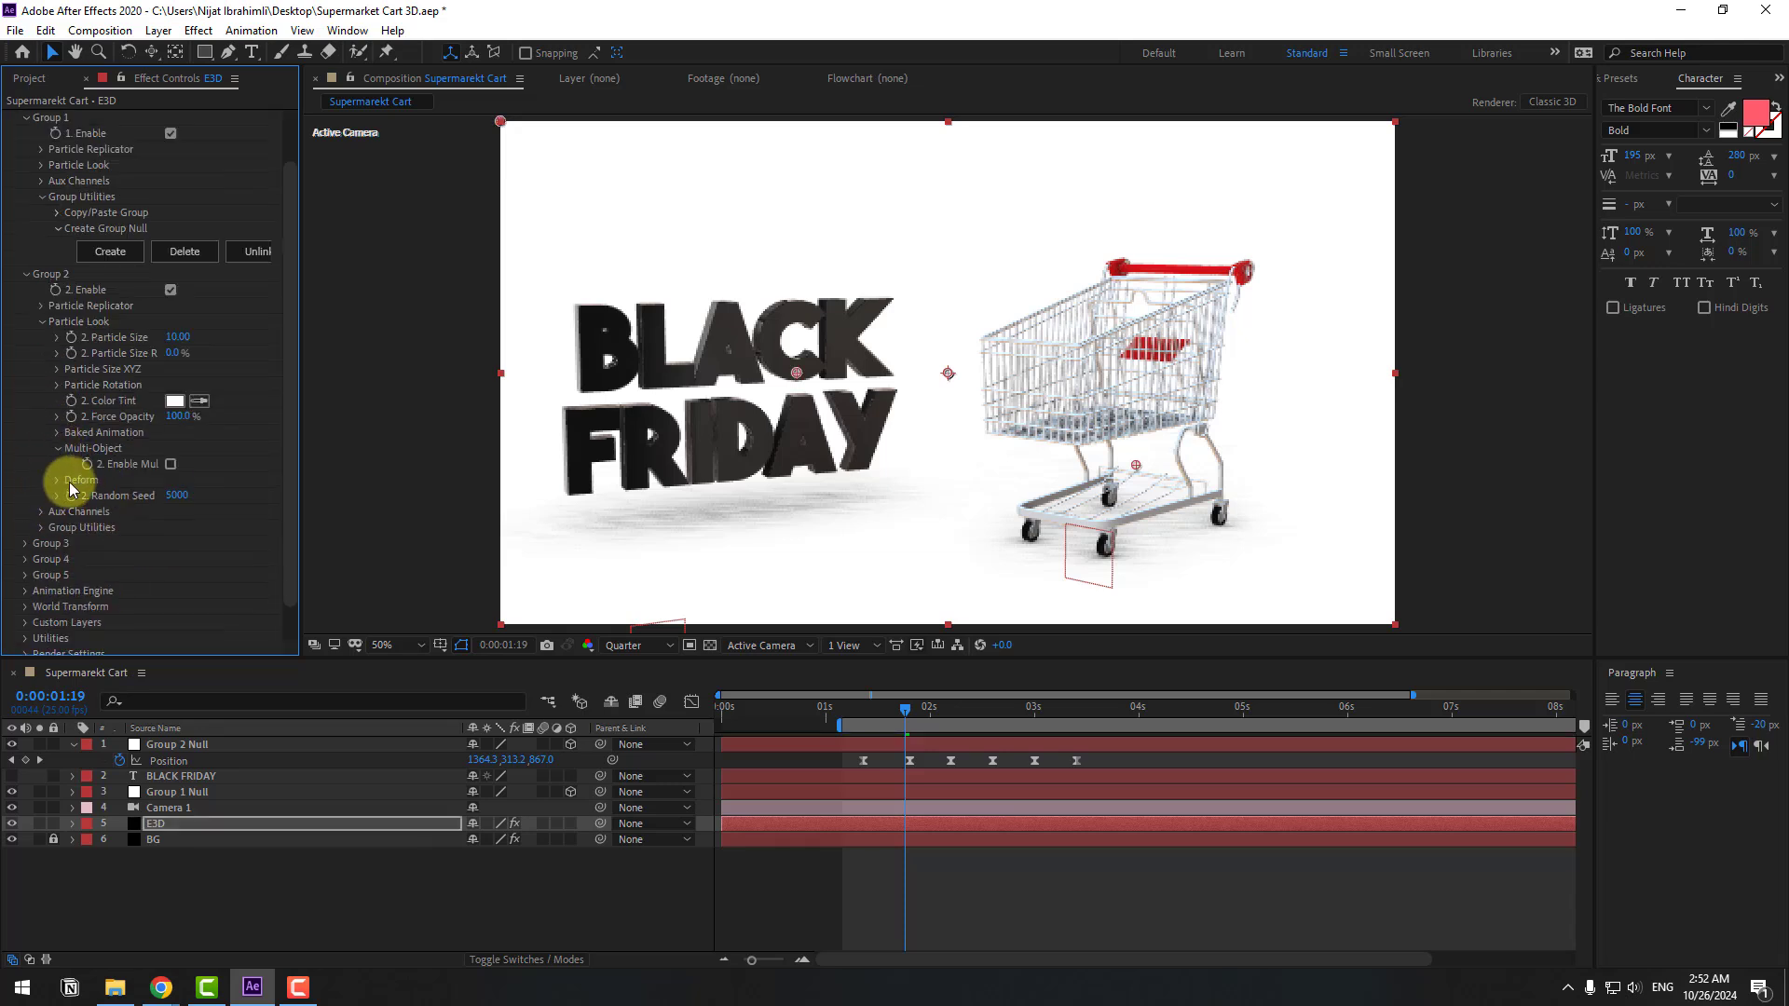
{"action": "left_click", "coordinate": [170, 465]}
{"action": "scroll", "coordinate": [205, 497], "scroll_direction": "down", "scroll_amount": 5}
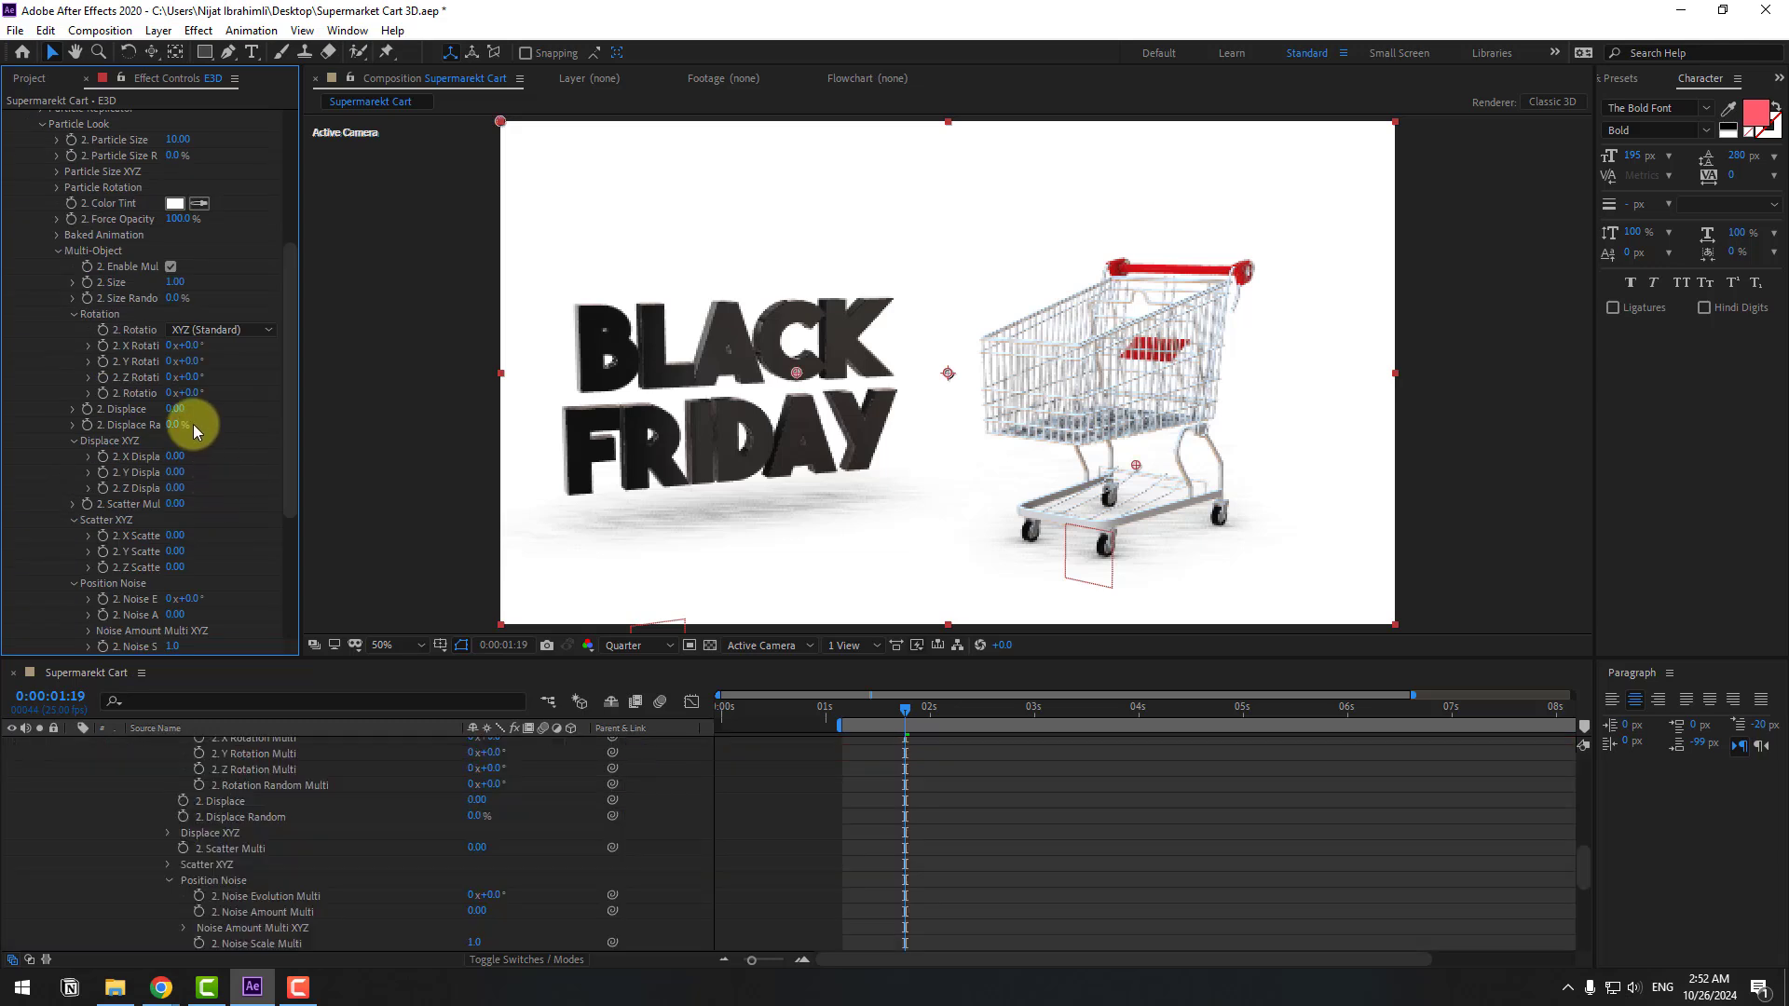
{"action": "mouse_move", "coordinate": [189, 395]}
{"action": "left_mouse_down"}
{"action": "mouse_move", "coordinate": [215, 391]}
{"action": "mouse_move", "coordinate": [182, 392]}
{"action": "left_mouse_up"}
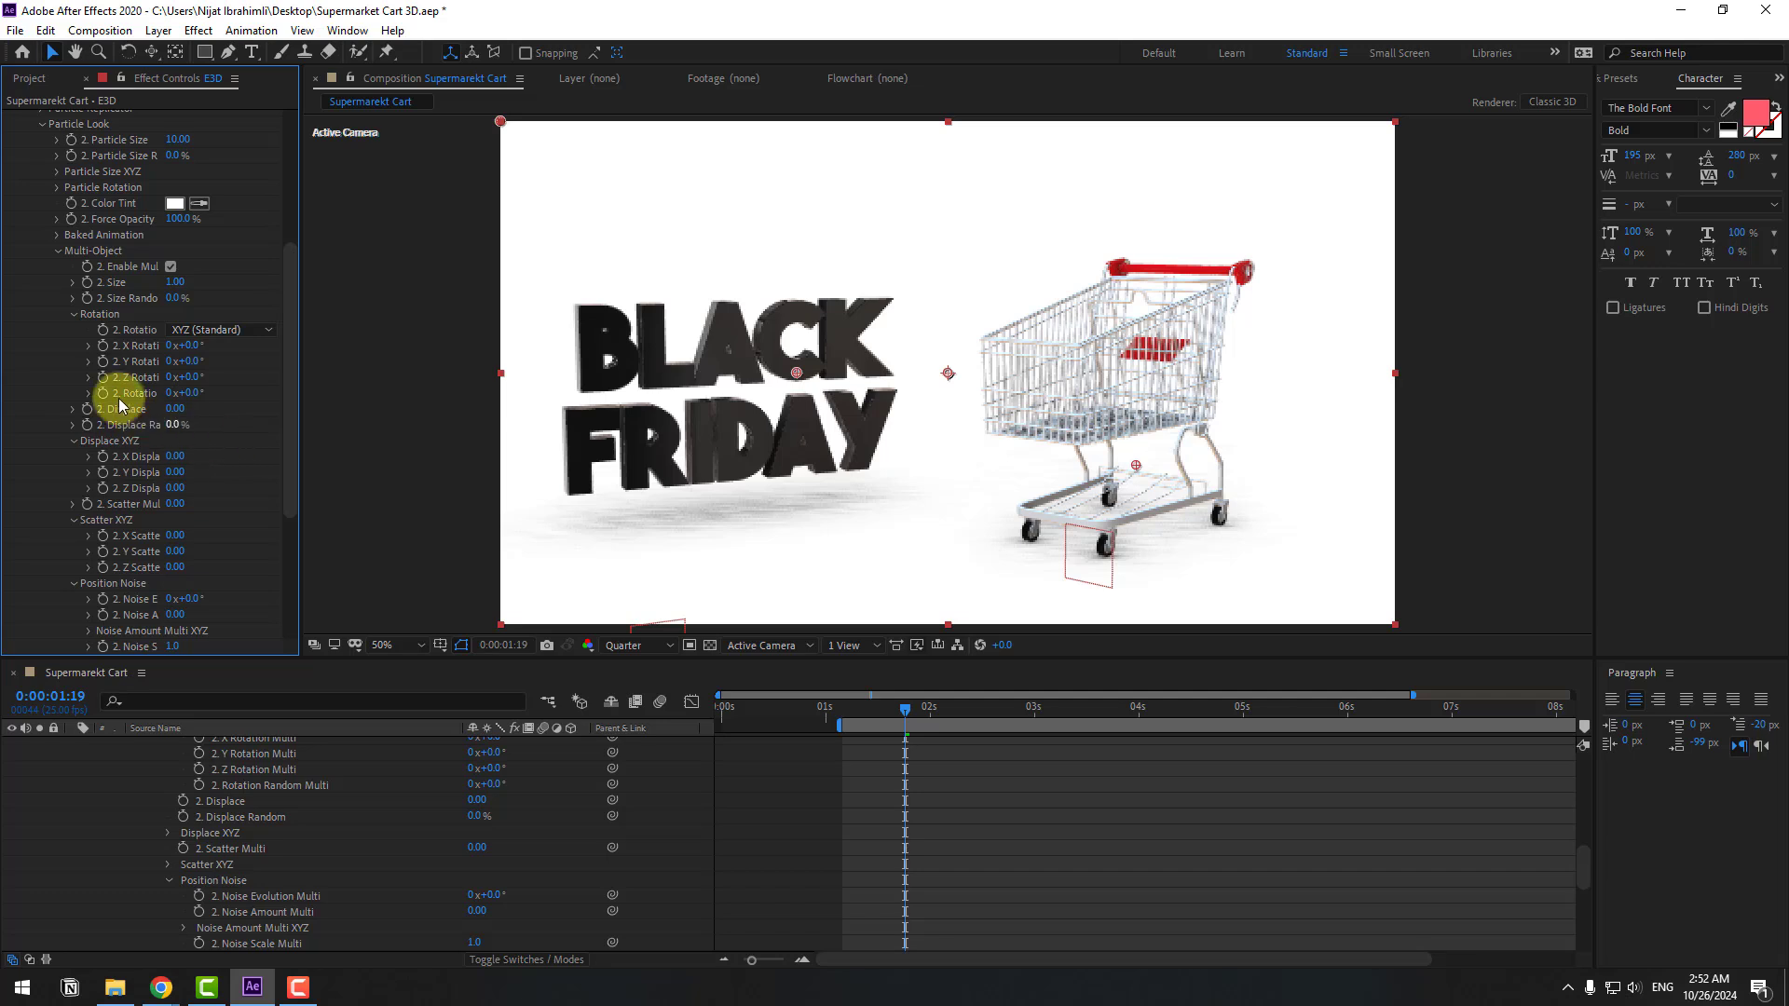
Step: Add a wiggle(1,6) expression to Rotation Random Multi and preview the wobbling letters
{"action": "type", "text": "wiggle"}
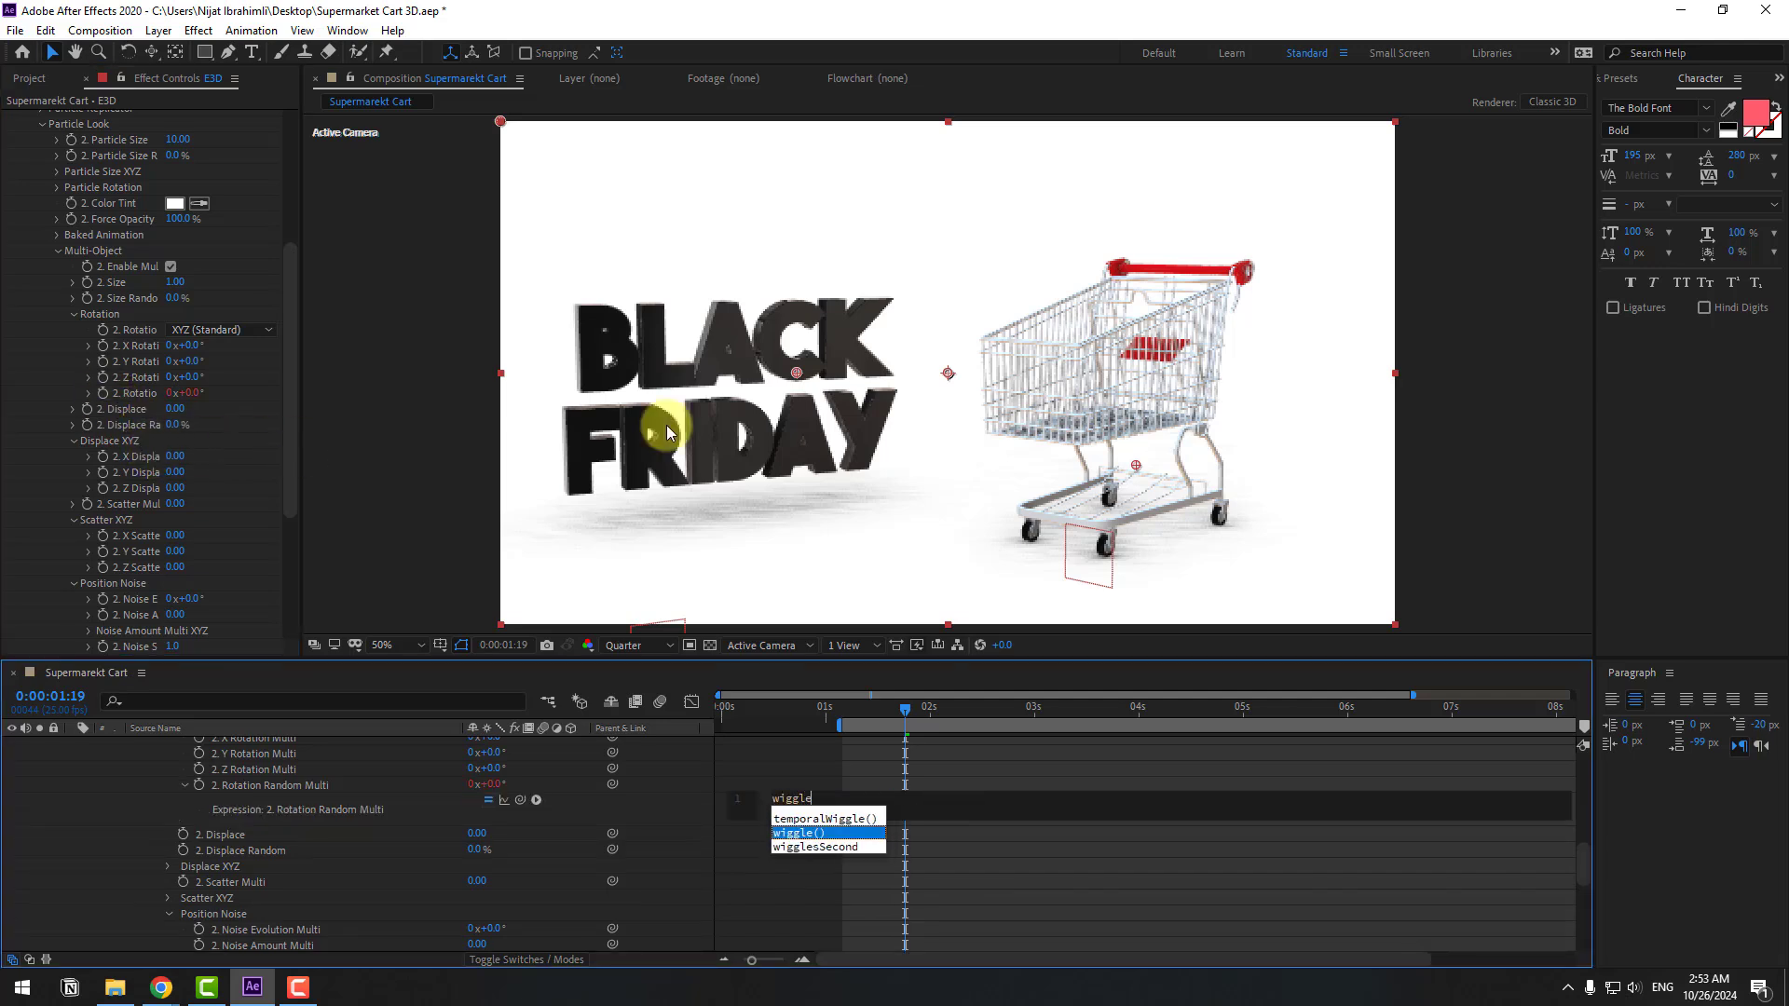
{"action": "key", "text": "Return"}
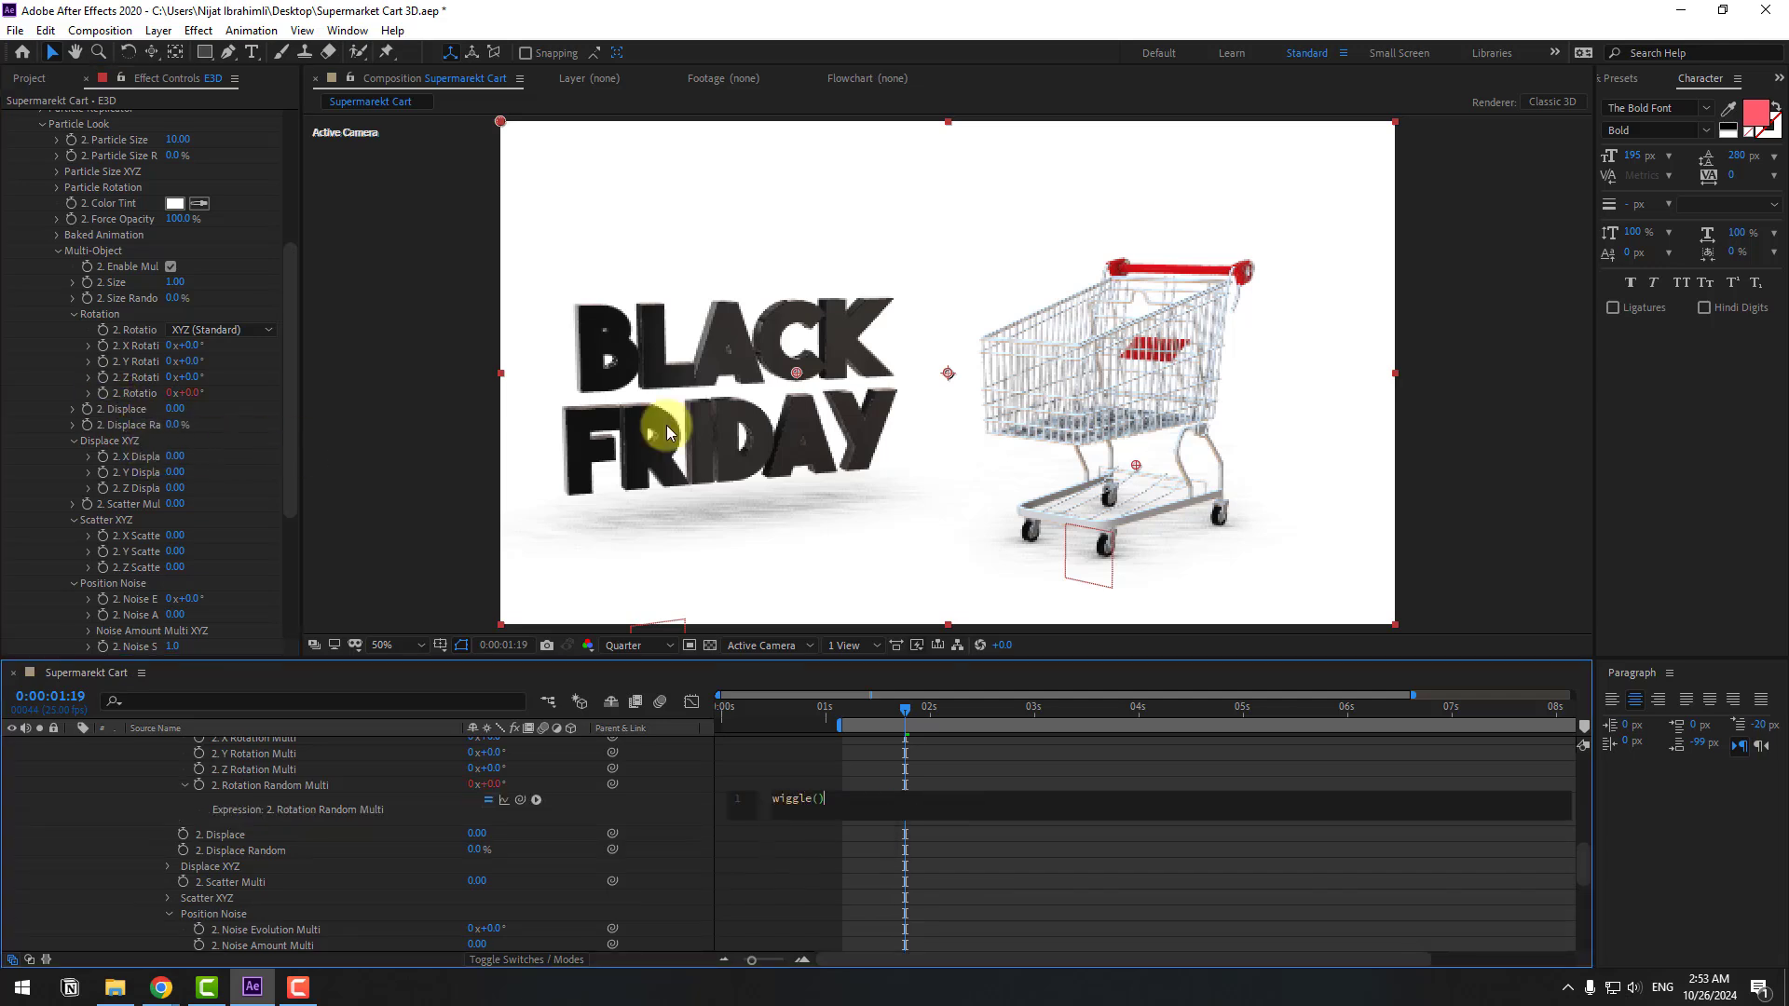
{"action": "left_click", "coordinate": [881, 781]}
{"action": "key", "text": "space"}
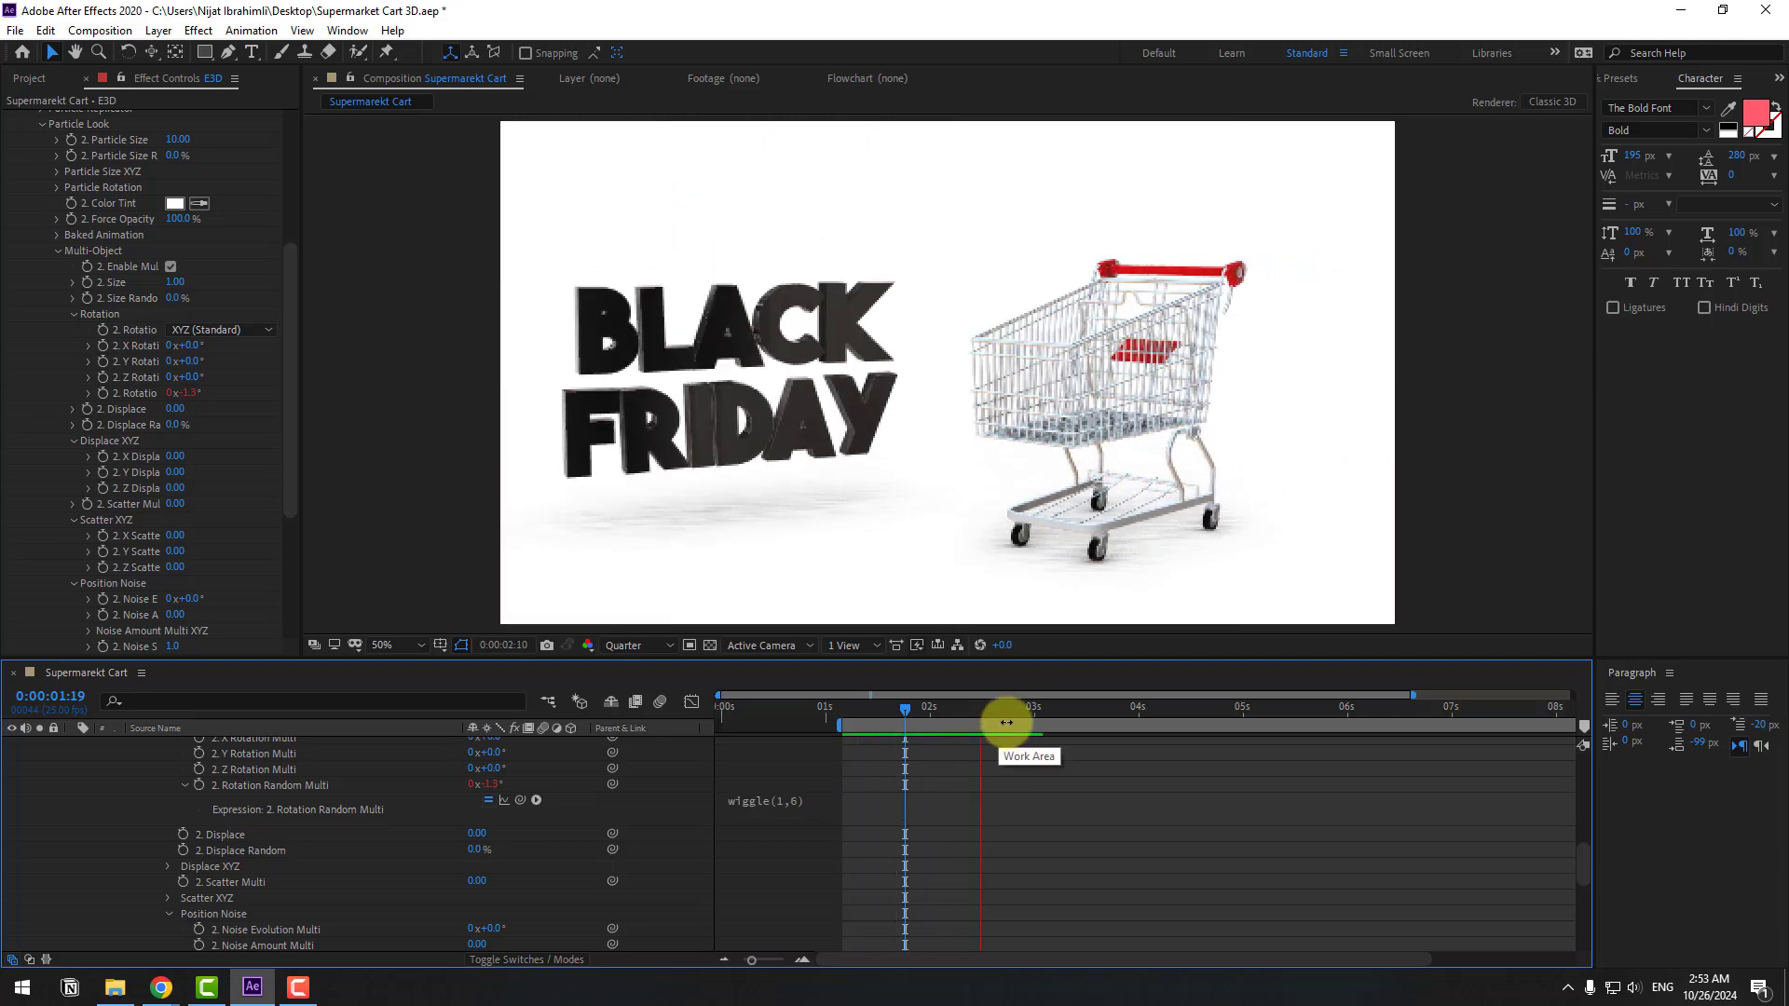
Step: Revise the expression to wiggle(3,12), then wiggle(2,12), previewing each version
{"action": "left_click", "coordinate": [801, 803]}
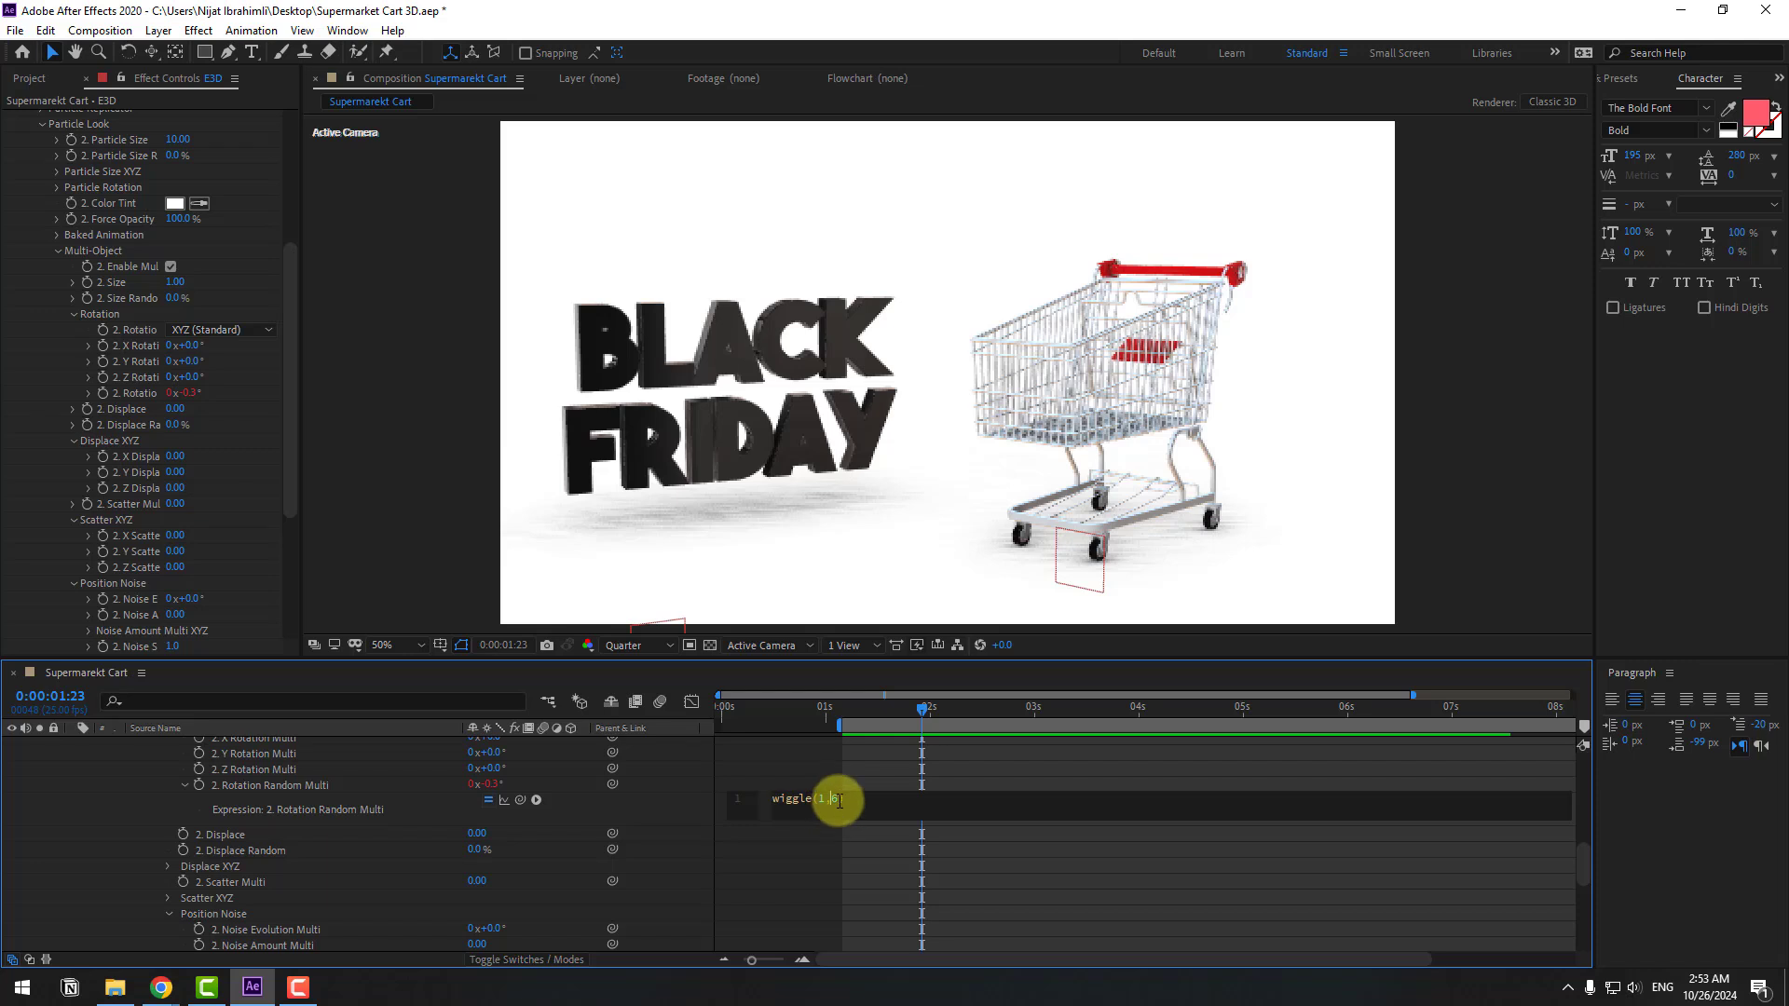
{"action": "type", "text": "1:2"}
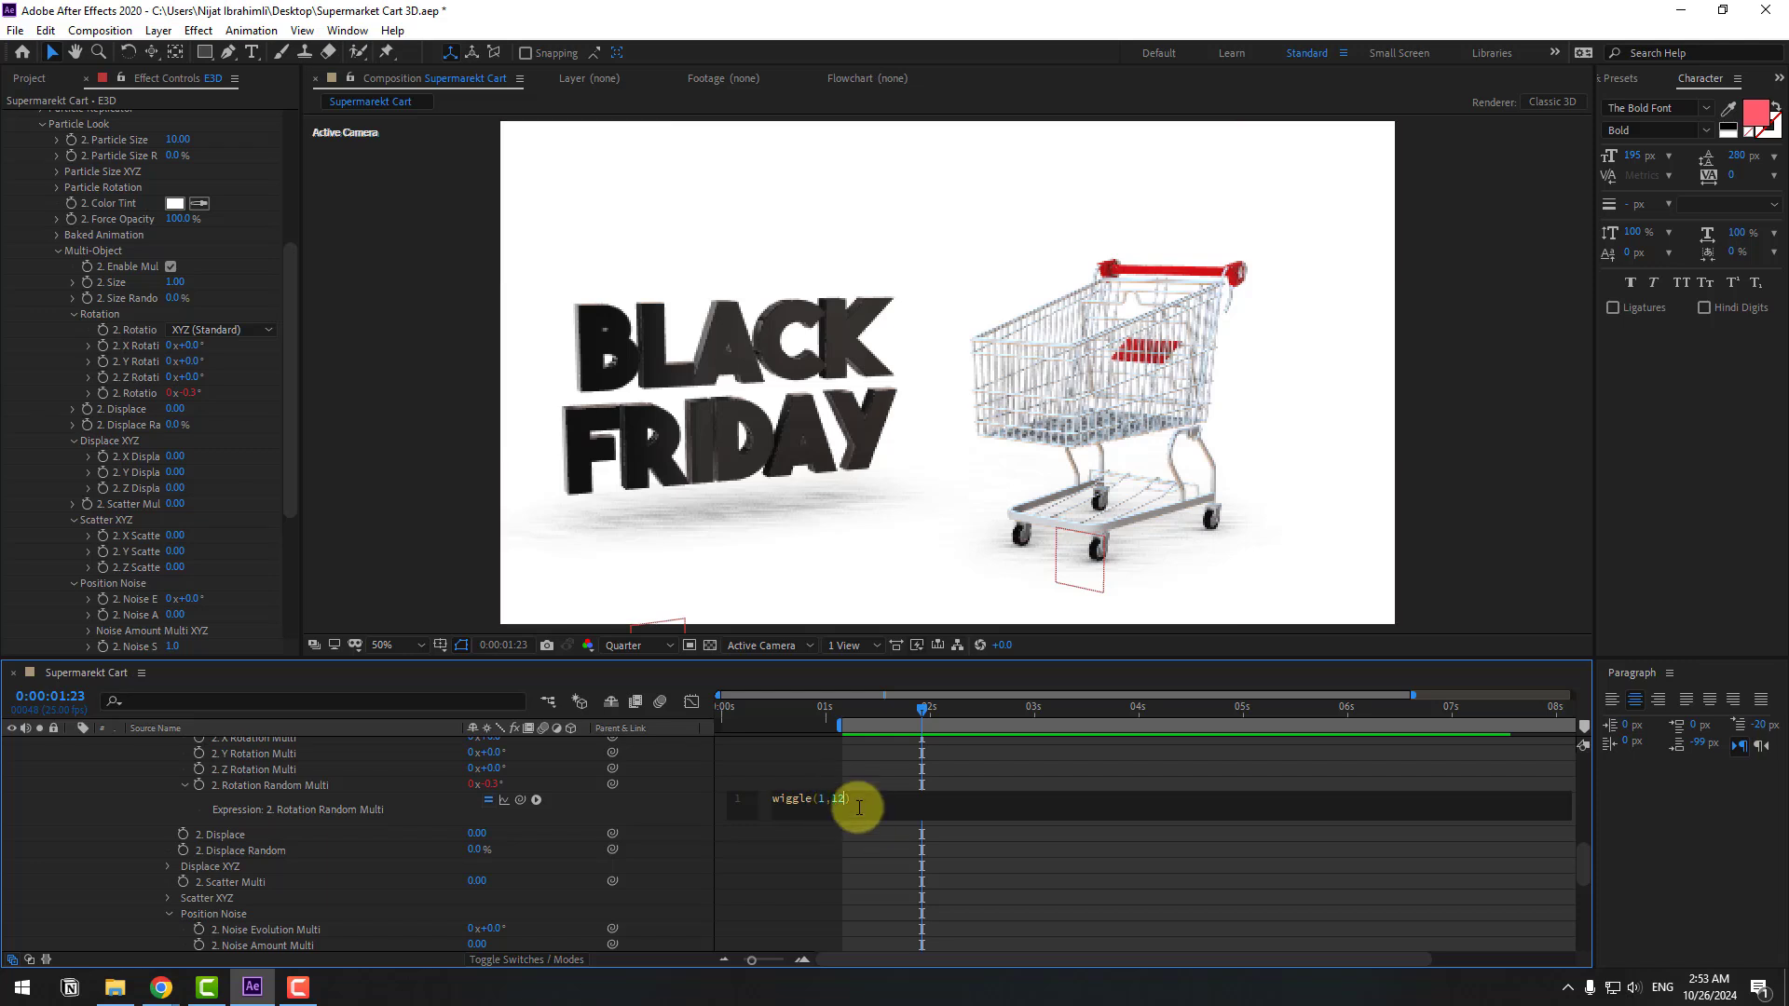
{"action": "type", "text": "3"}
{"action": "left_click", "coordinate": [863, 787]}
{"action": "key", "text": "space"}
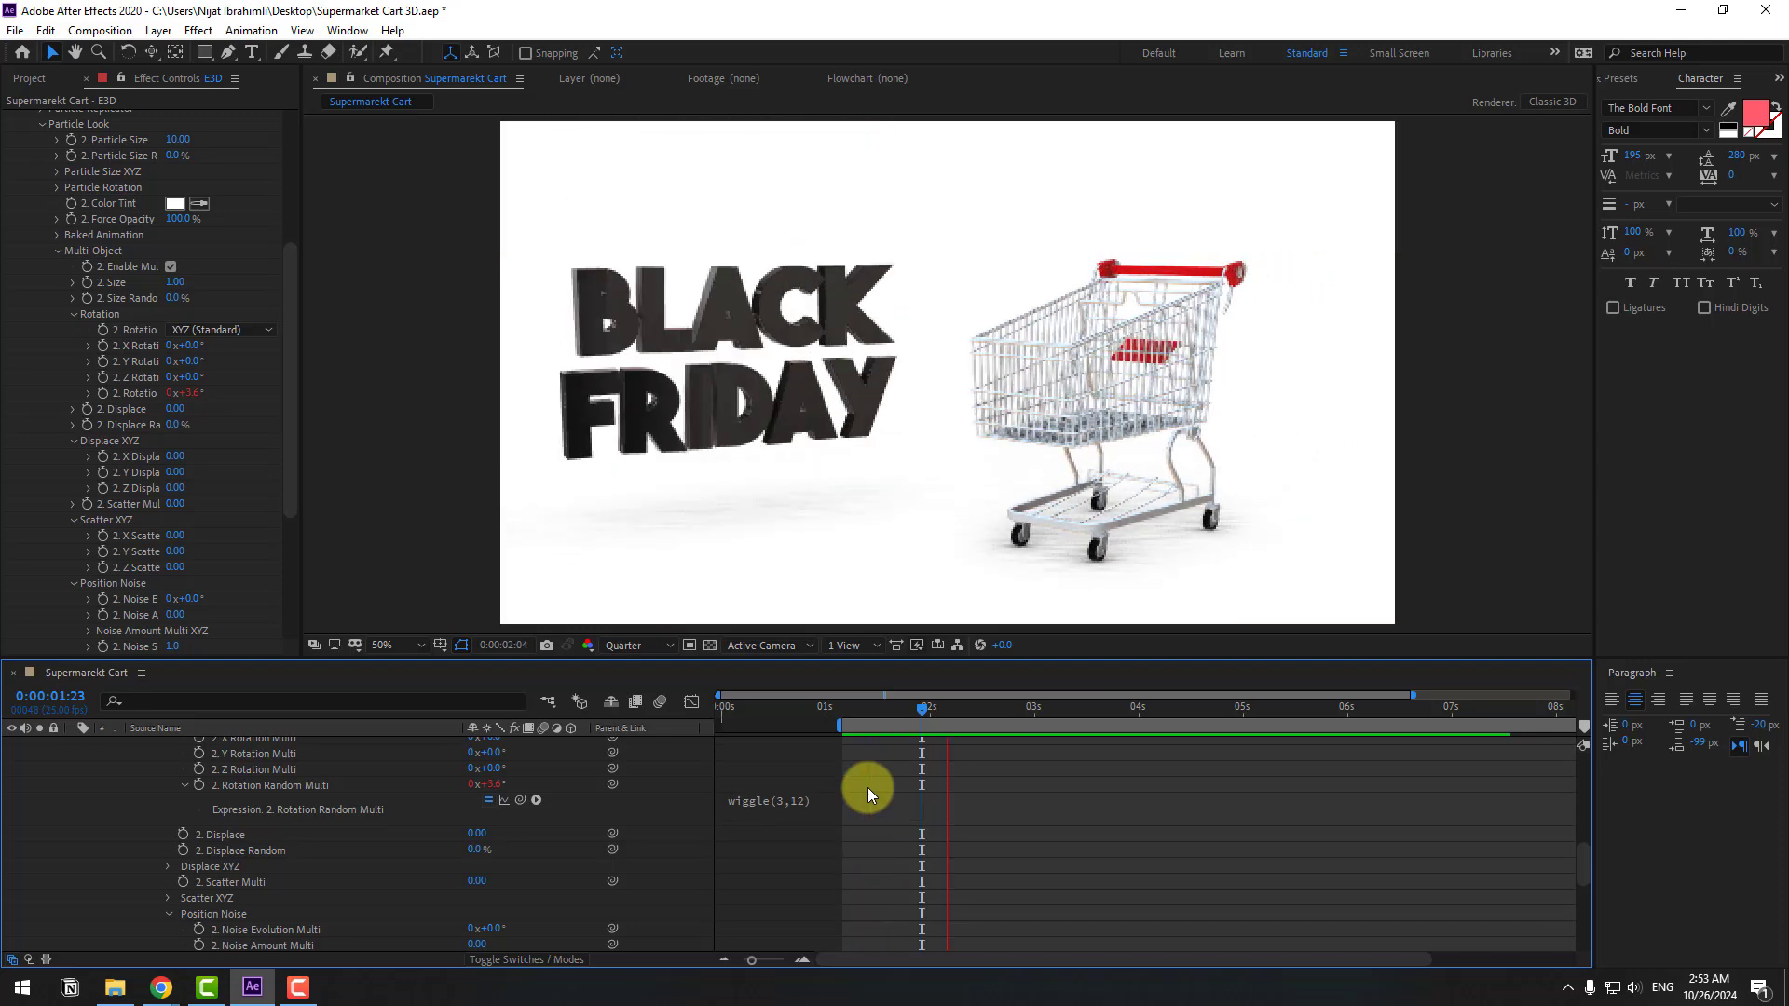
{"action": "left_click", "coordinate": [994, 716]}
{"action": "left_click", "coordinate": [813, 809]}
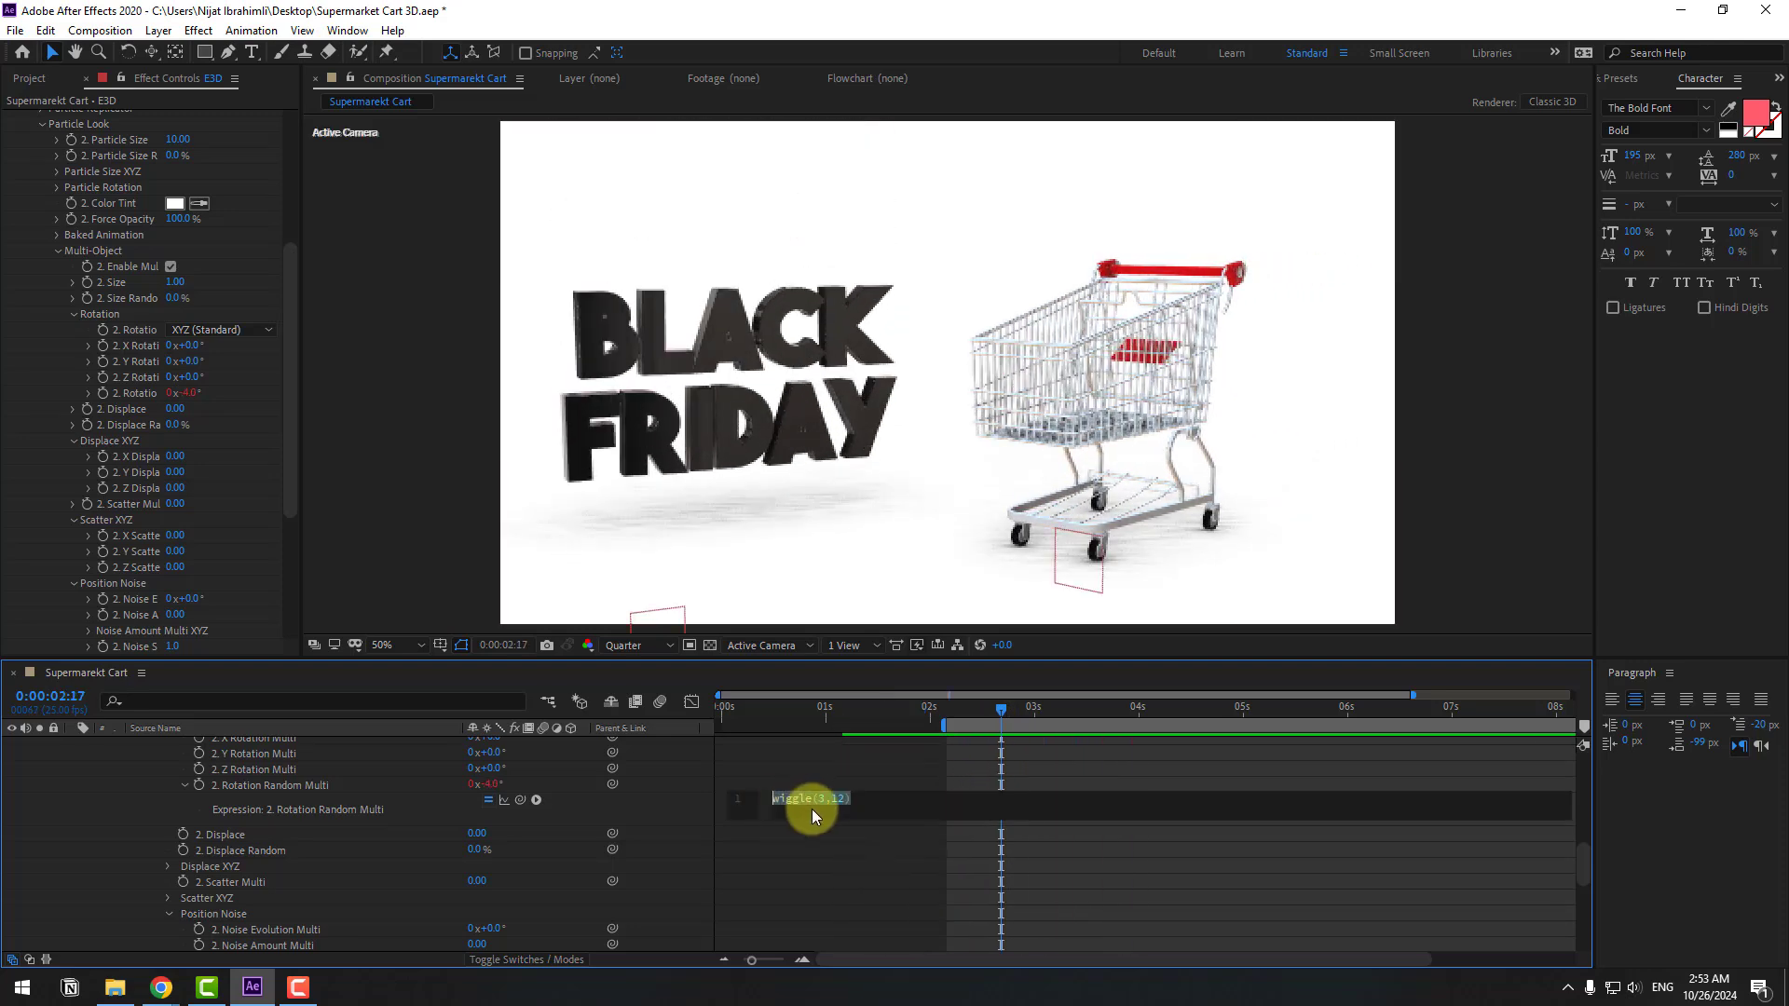
{"action": "left_click", "coordinate": [805, 799]}
{"action": "left_click", "coordinate": [829, 781]}
{"action": "key", "text": "space"}
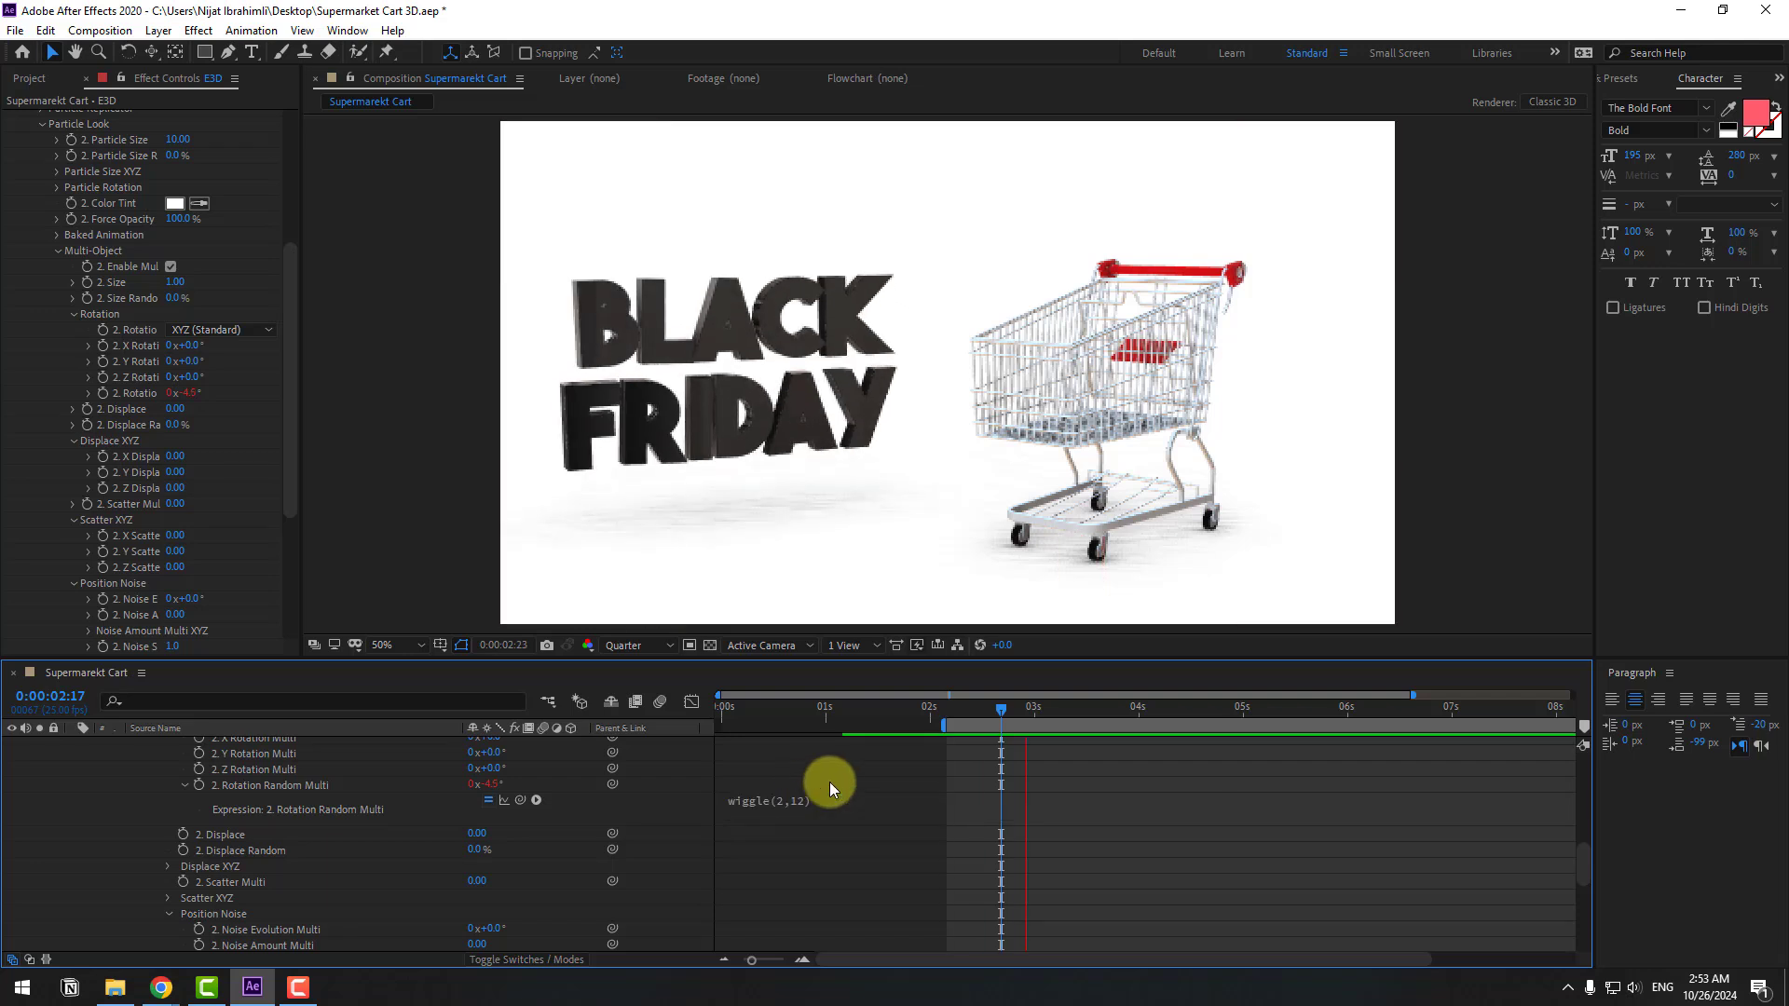
Step: Stop the preview, select the E3D layer, and launch Element's Scene Setup
{"action": "scroll", "coordinate": [829, 781], "scroll_direction": "up", "scroll_amount": 15}
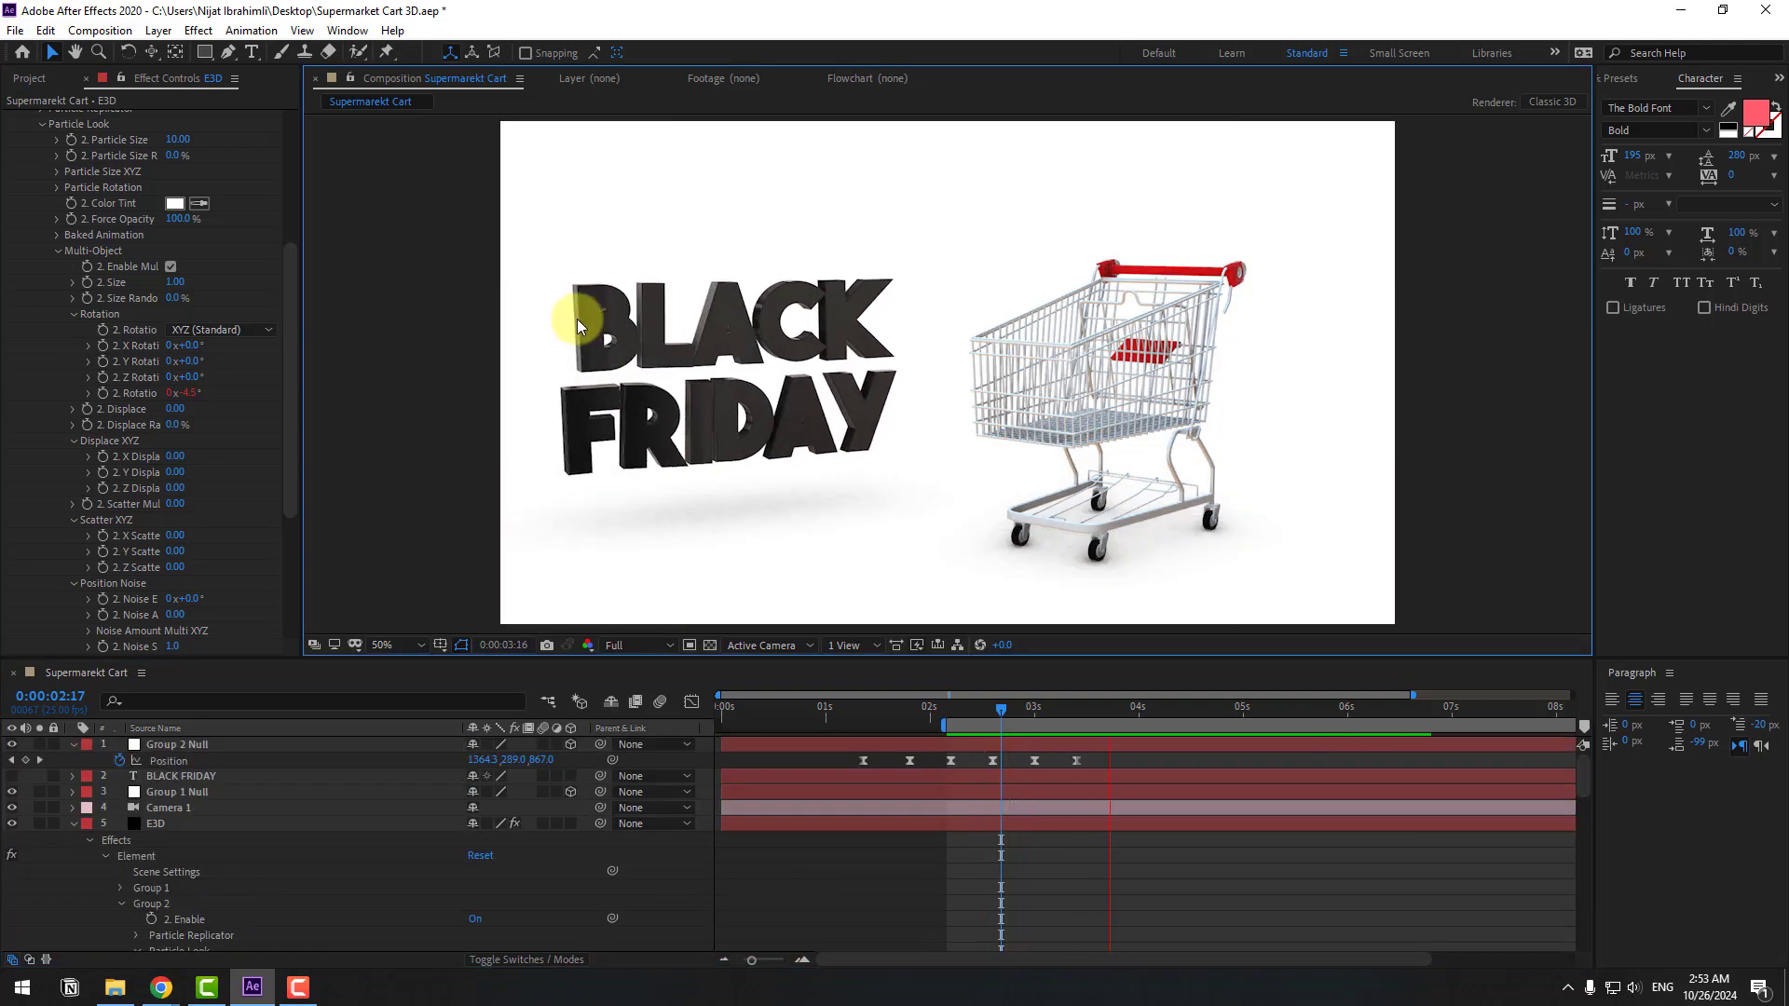
{"action": "left_click", "coordinate": [152, 823]}
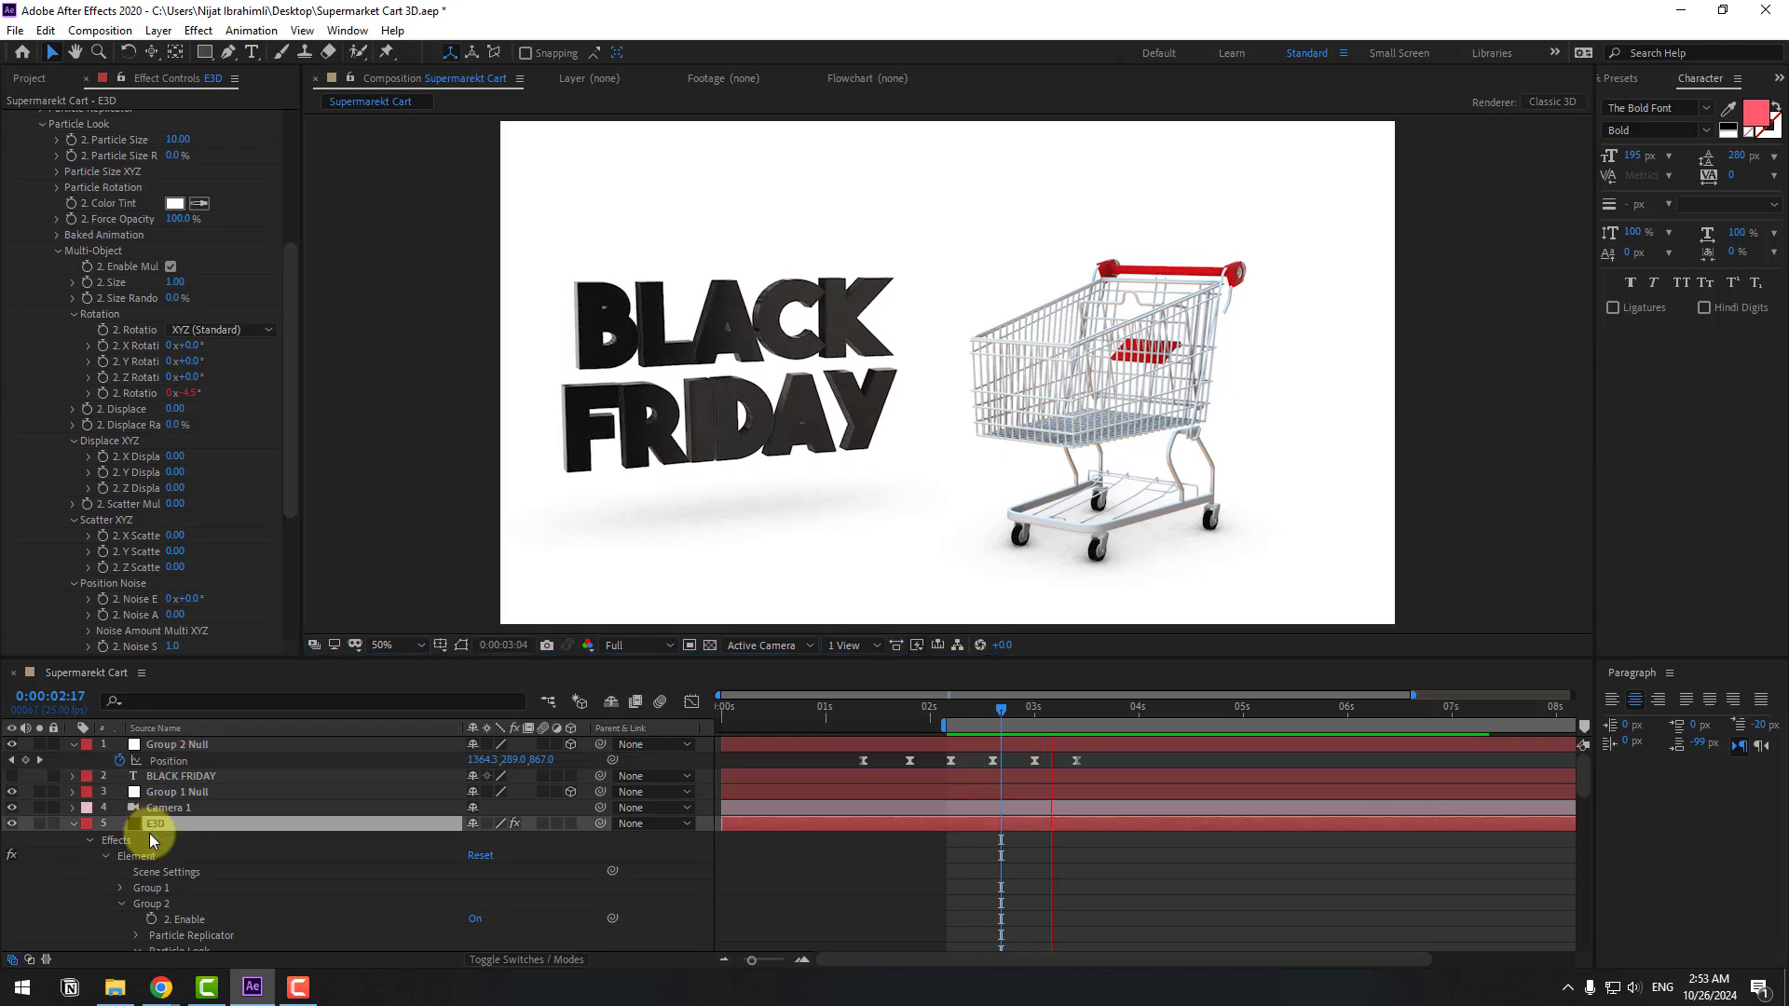
{"action": "left_click", "coordinate": [1017, 708]}
{"action": "scroll", "coordinate": [247, 265], "scroll_direction": "up", "scroll_amount": 5}
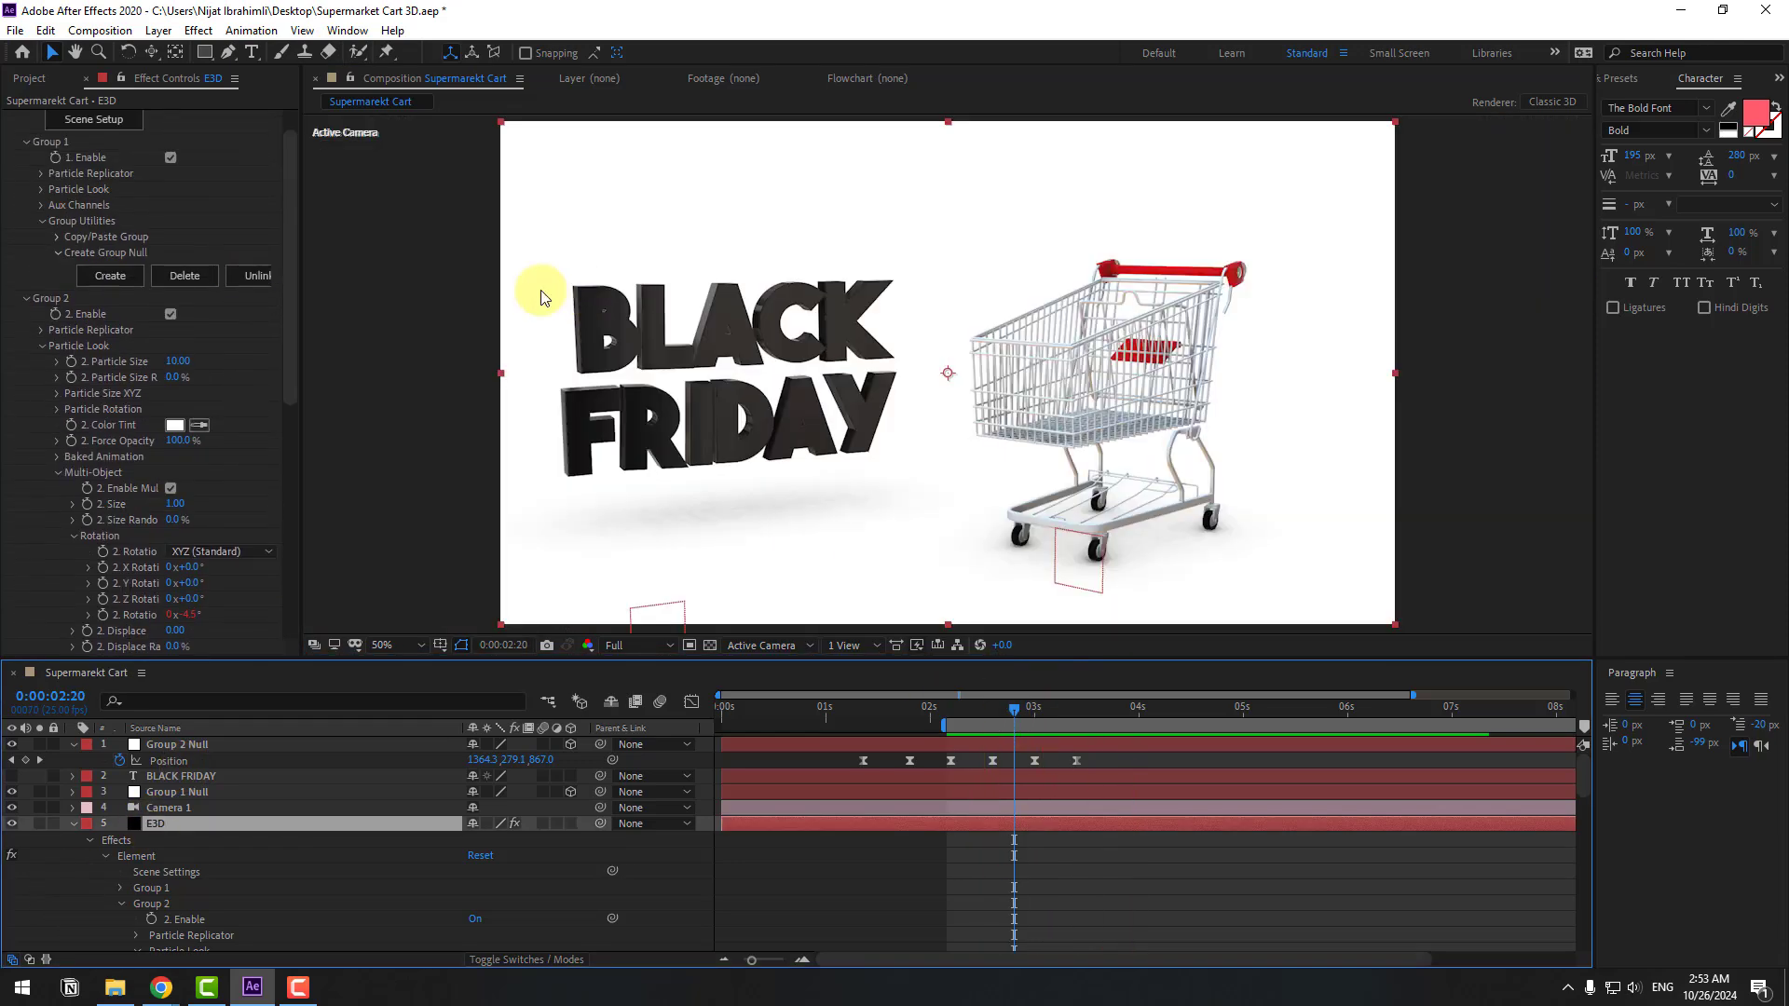
{"action": "left_click", "coordinate": [107, 119]}
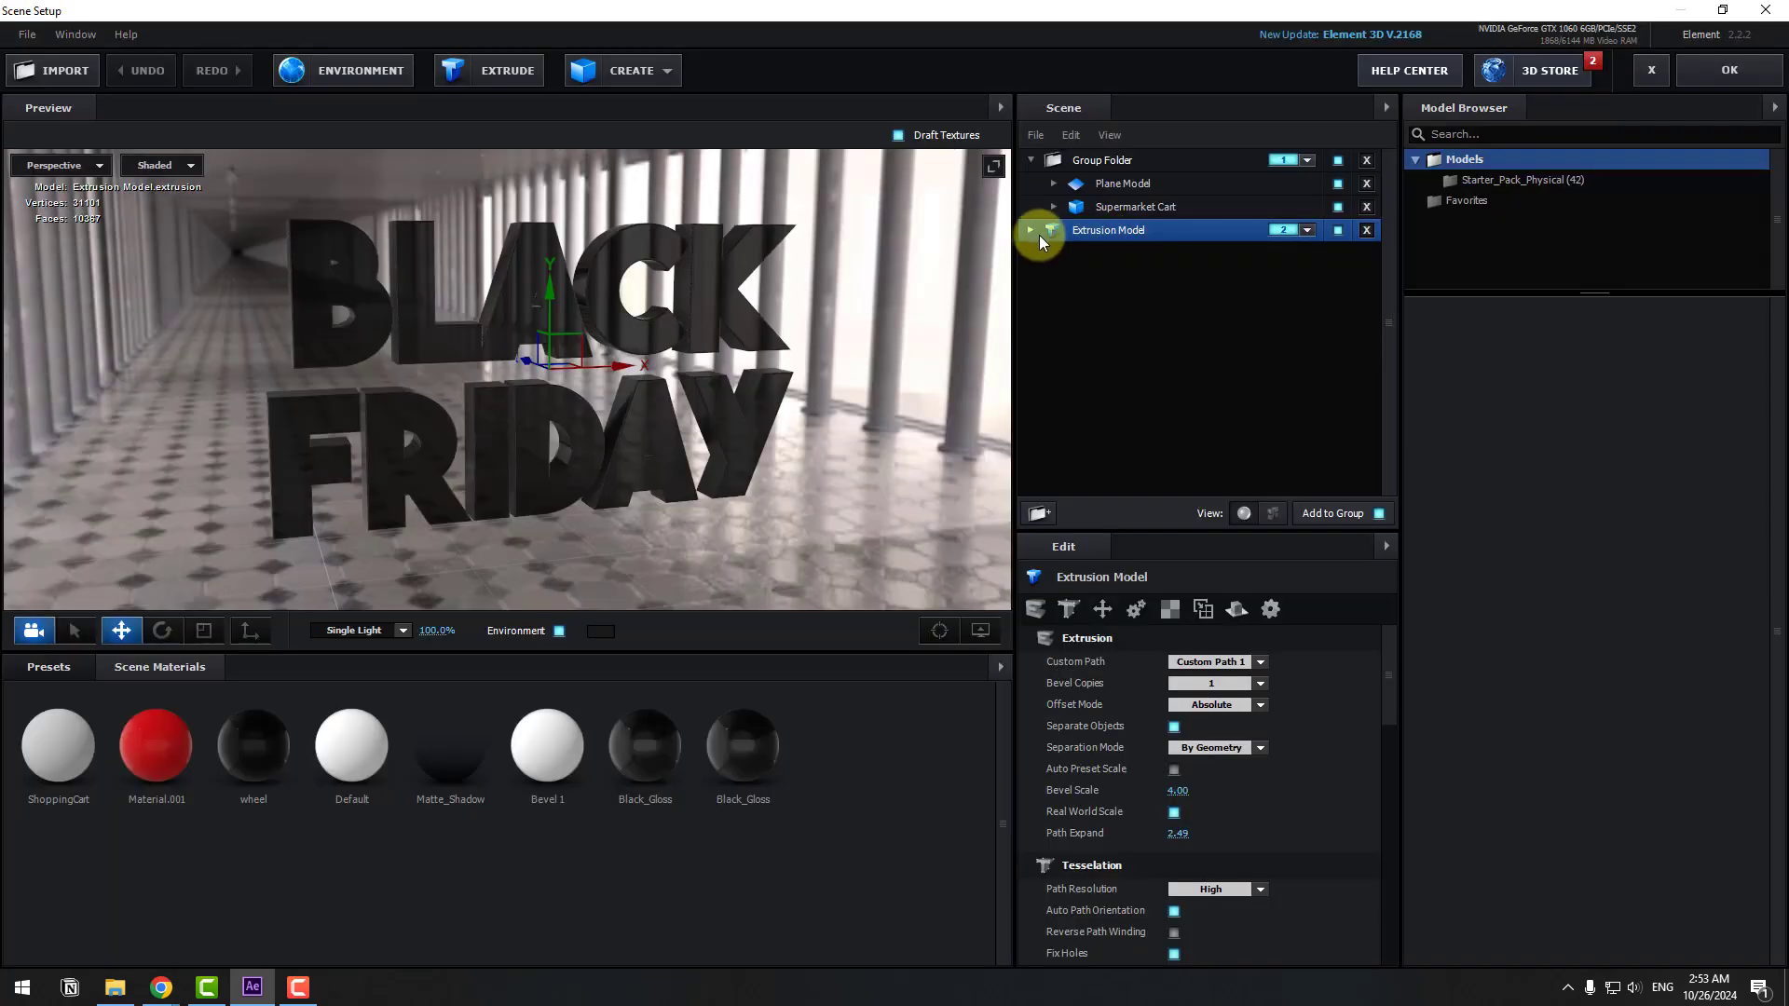
Step: Raise the Black_Gloss text material's Glossiness to 54% and apply the scene to the composition
{"action": "left_click", "coordinate": [1033, 230]}
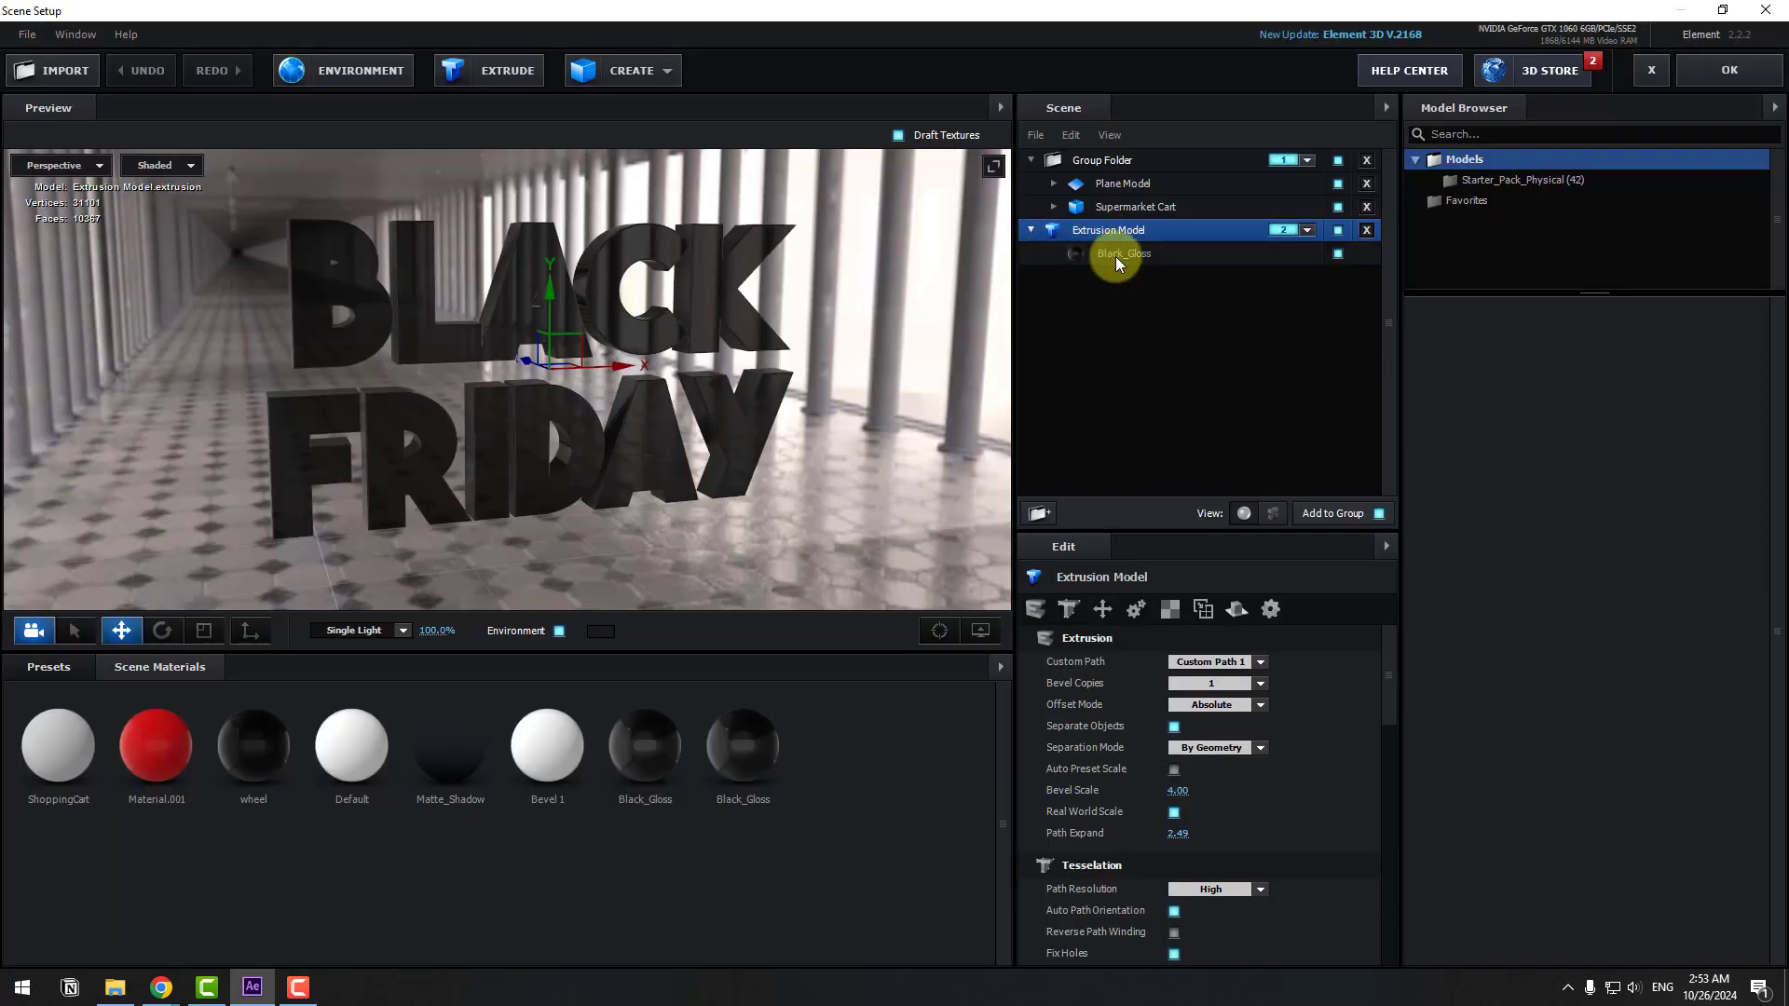
{"action": "left_click", "coordinate": [1120, 254]}
{"action": "scroll", "coordinate": [1131, 695], "scroll_direction": "down", "scroll_amount": 10}
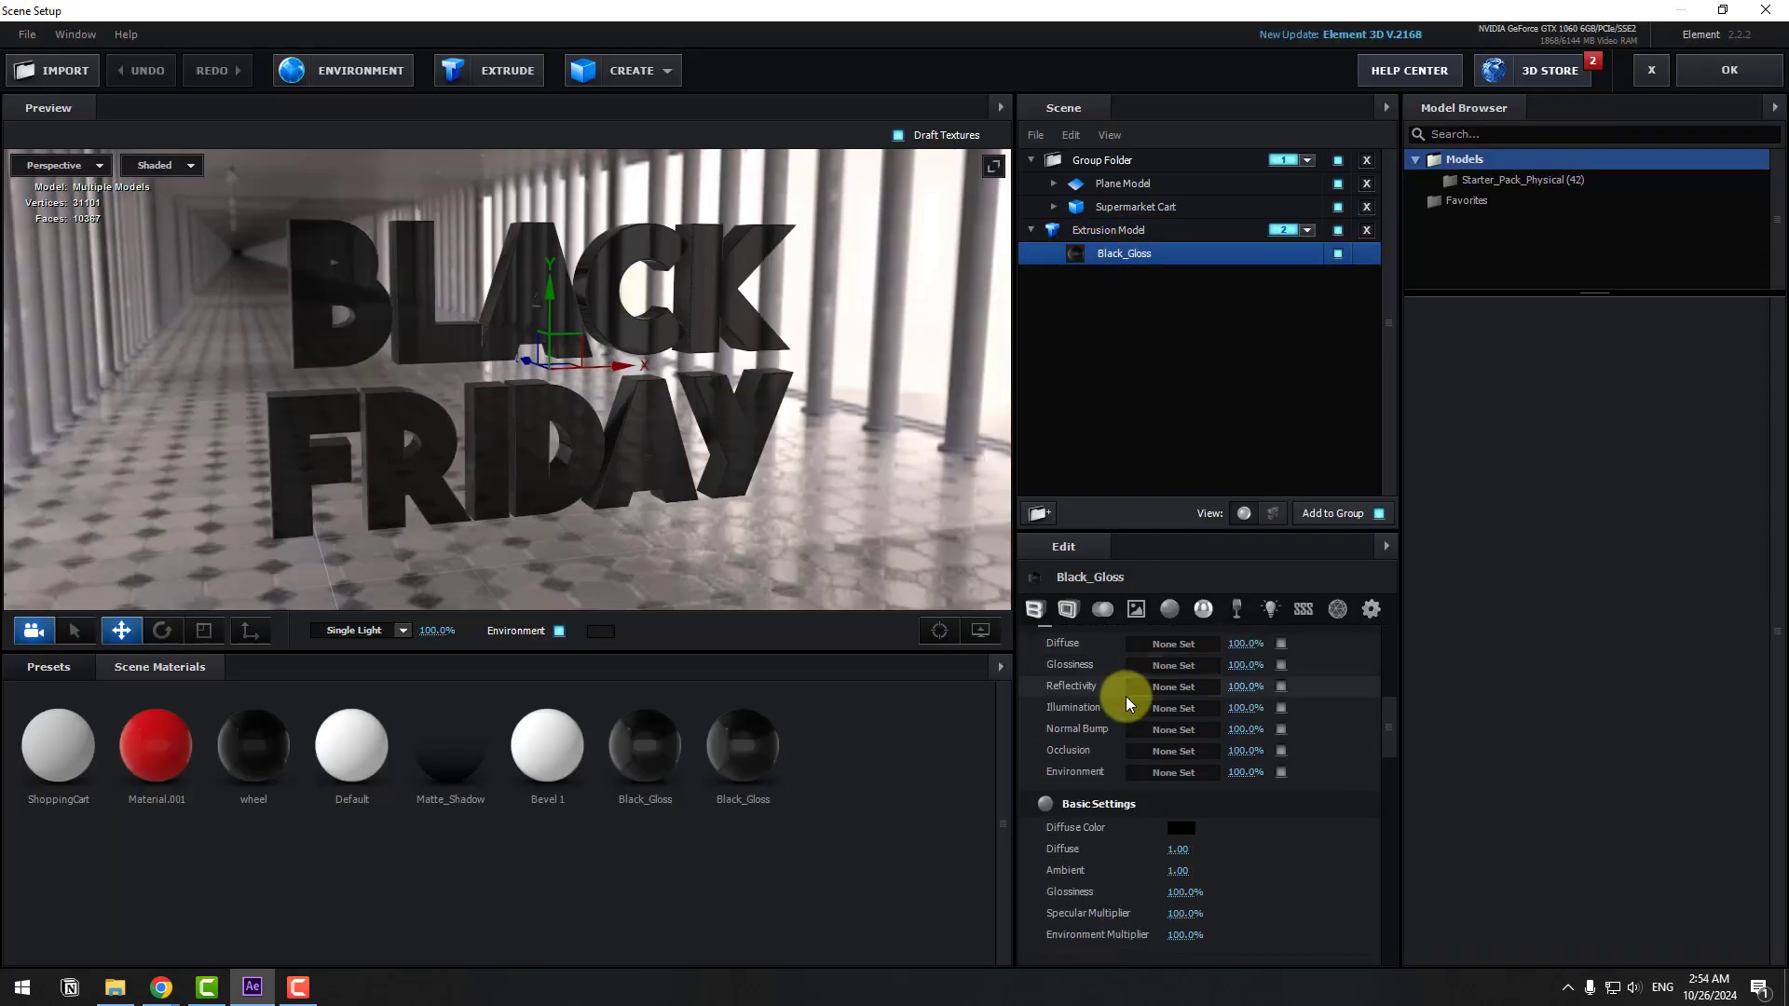
{"action": "scroll", "coordinate": [1131, 745], "scroll_direction": "down", "scroll_amount": 1}
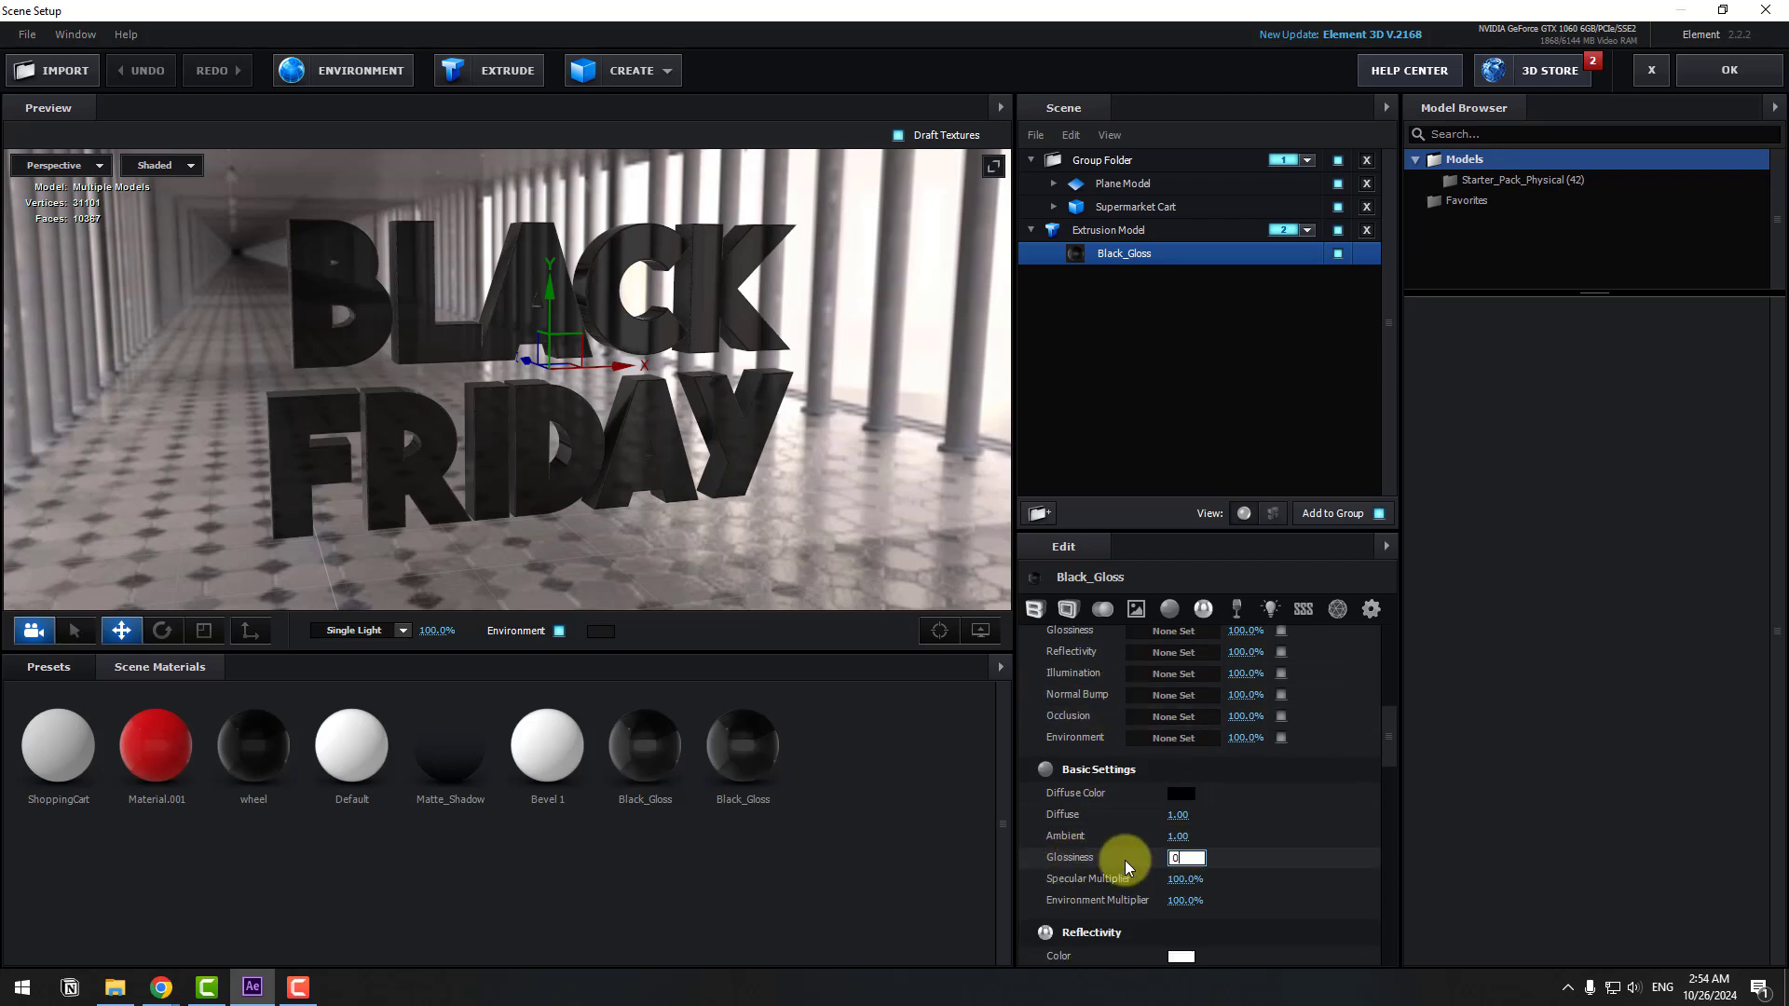
{"action": "key", "text": "Return"}
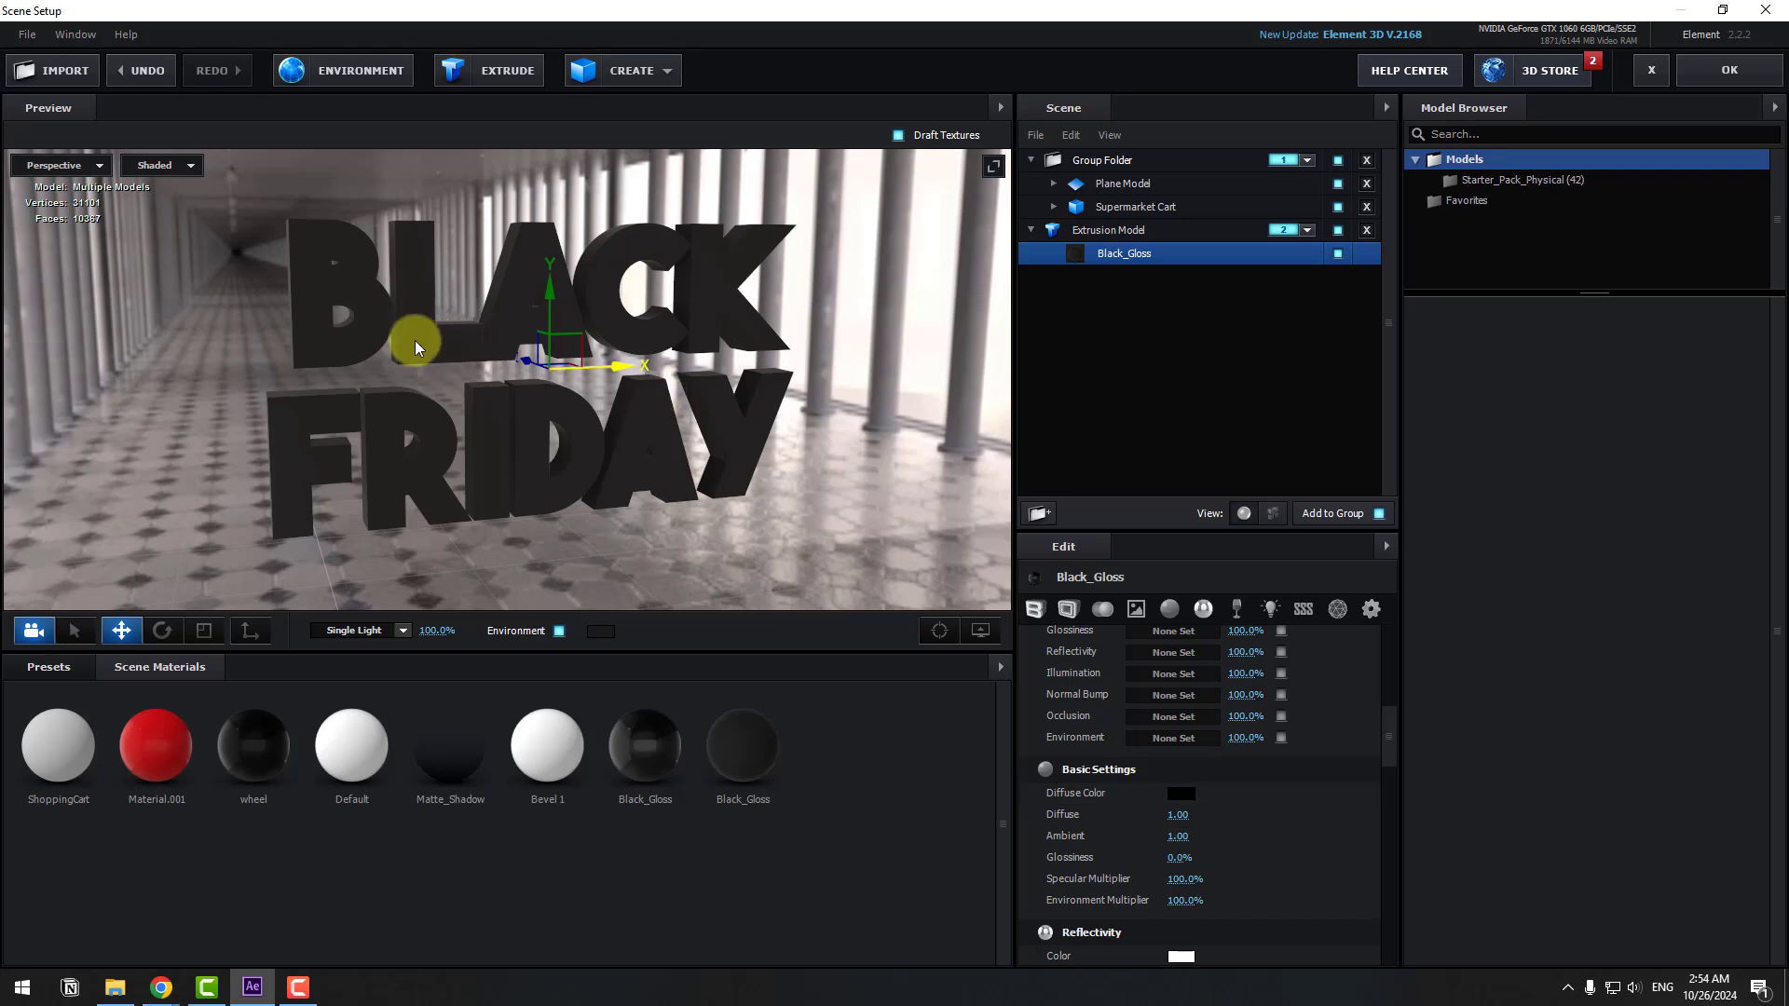
{"action": "scroll", "coordinate": [400, 360], "scroll_direction": "up", "scroll_amount": 4}
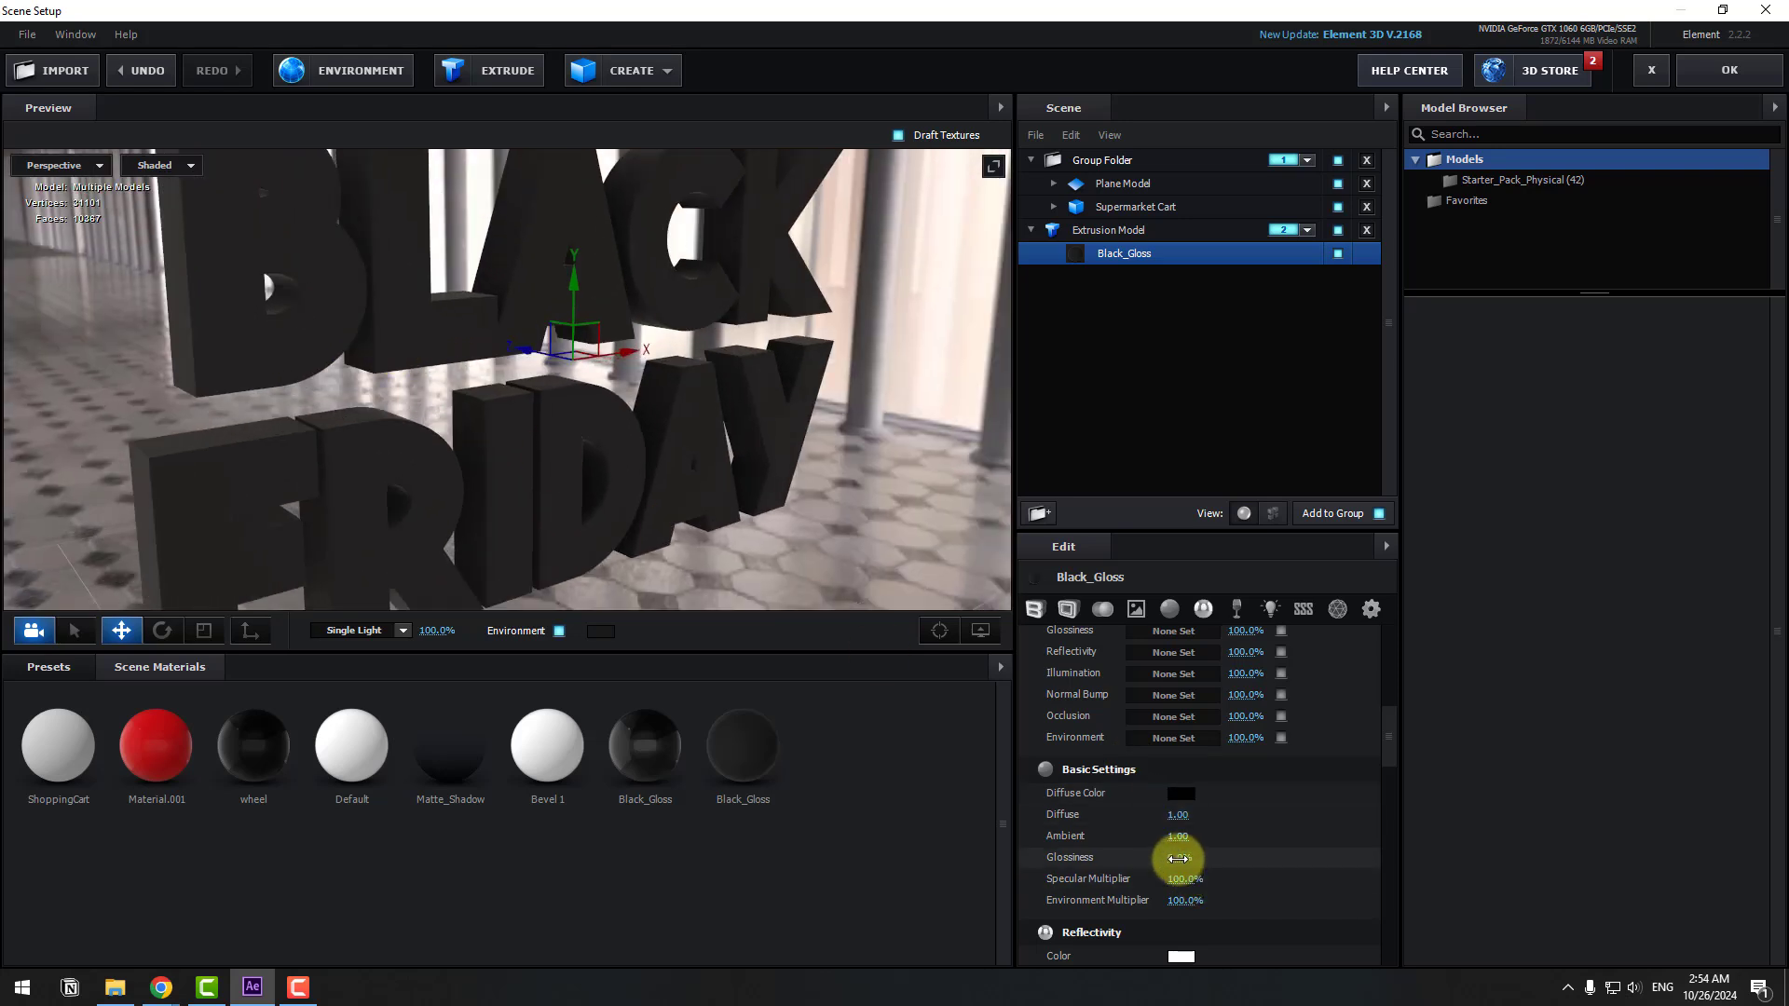
{"action": "left_click_drag", "start_coordinate": [1196, 857], "coordinate": [1233, 852]}
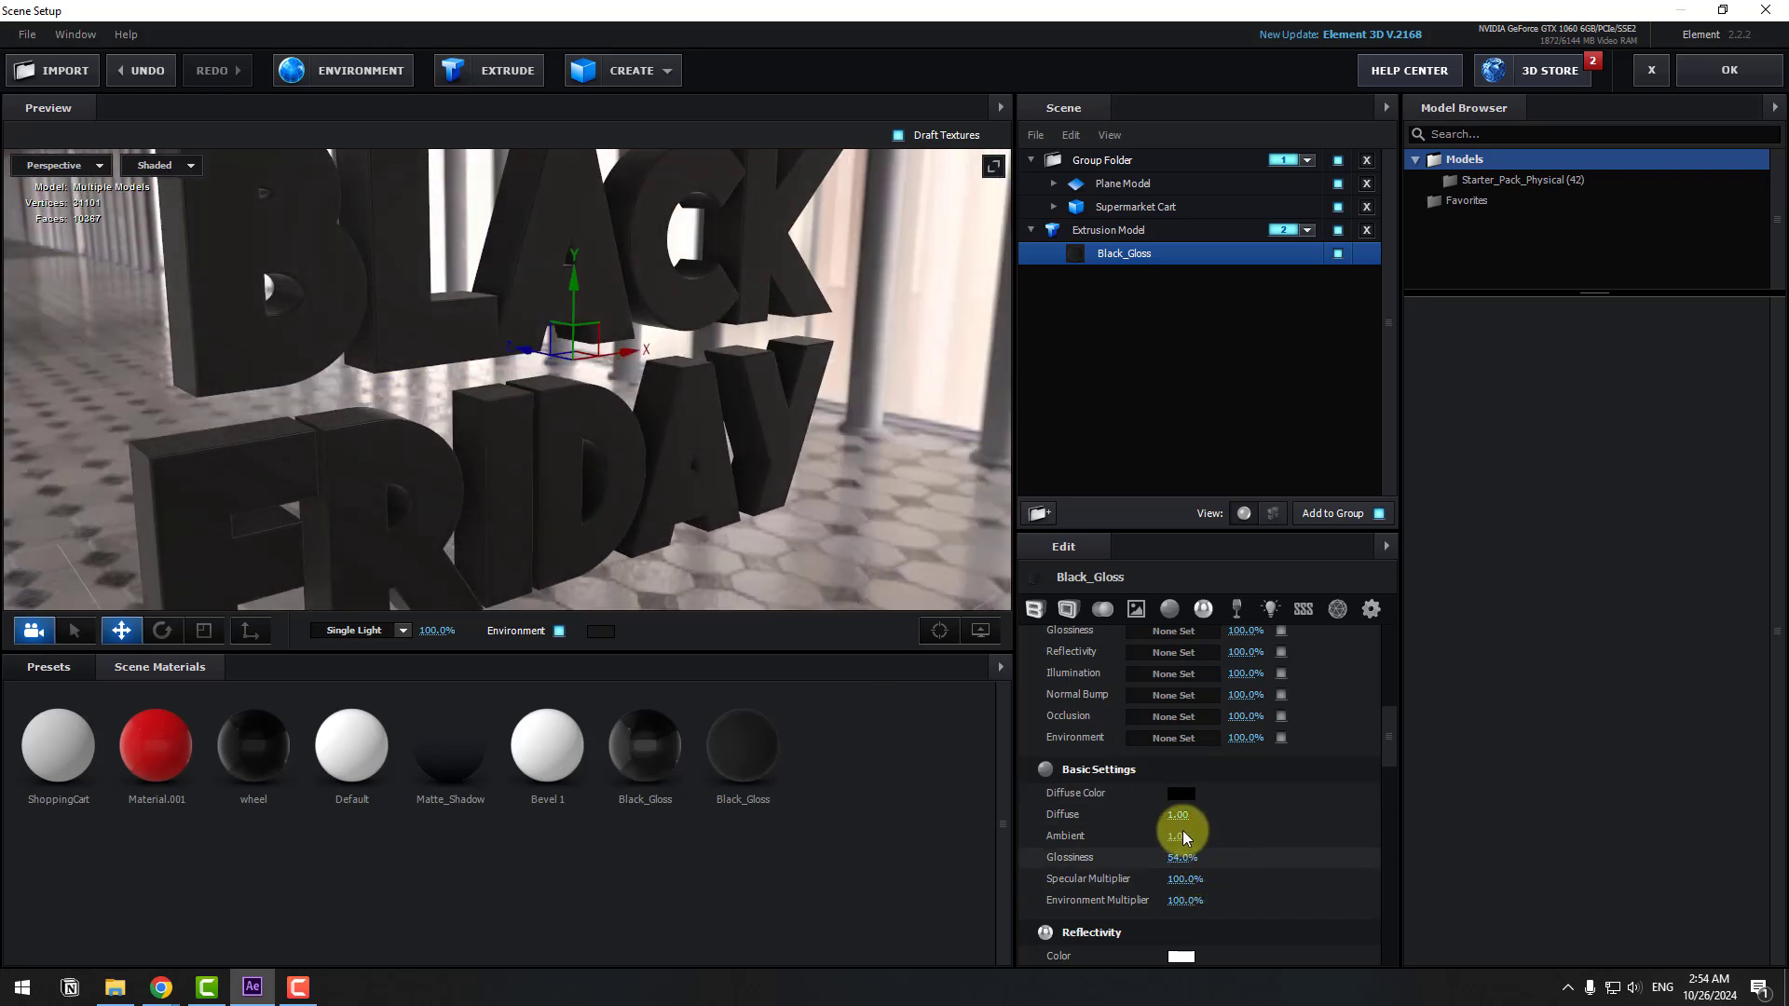
{"action": "left_click_drag", "start_coordinate": [431, 479], "coordinate": [519, 479]}
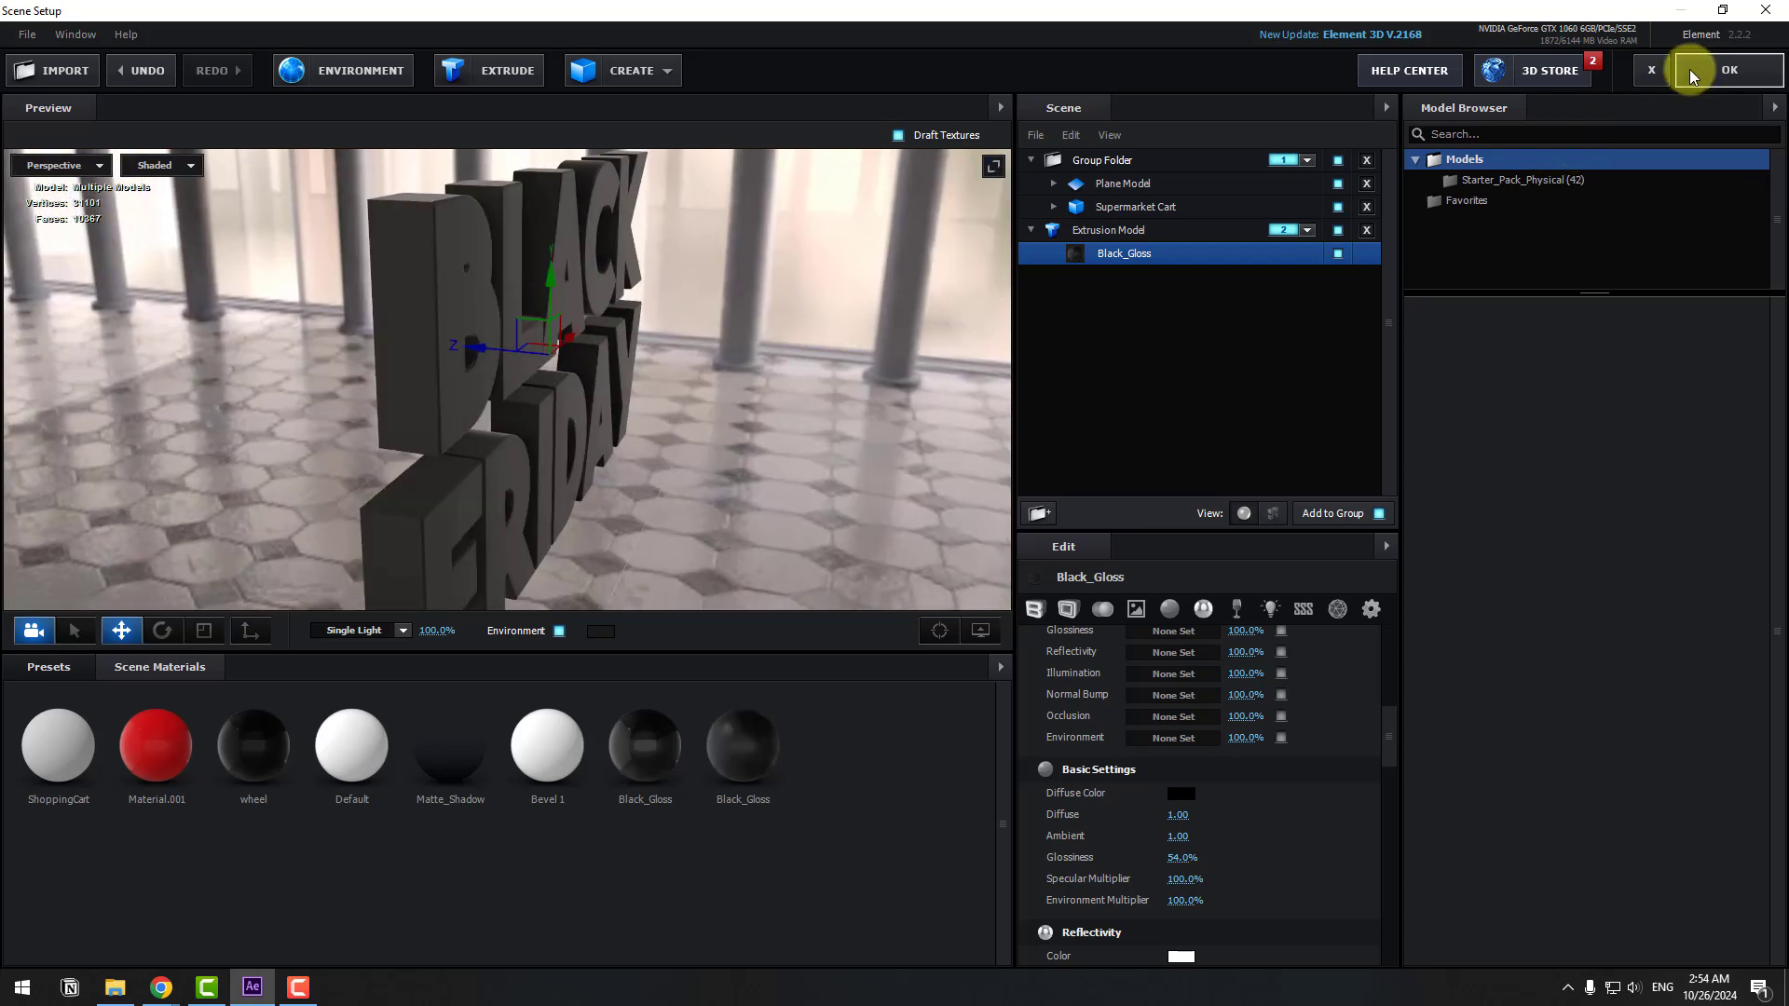
{"action": "left_click", "coordinate": [1692, 74]}
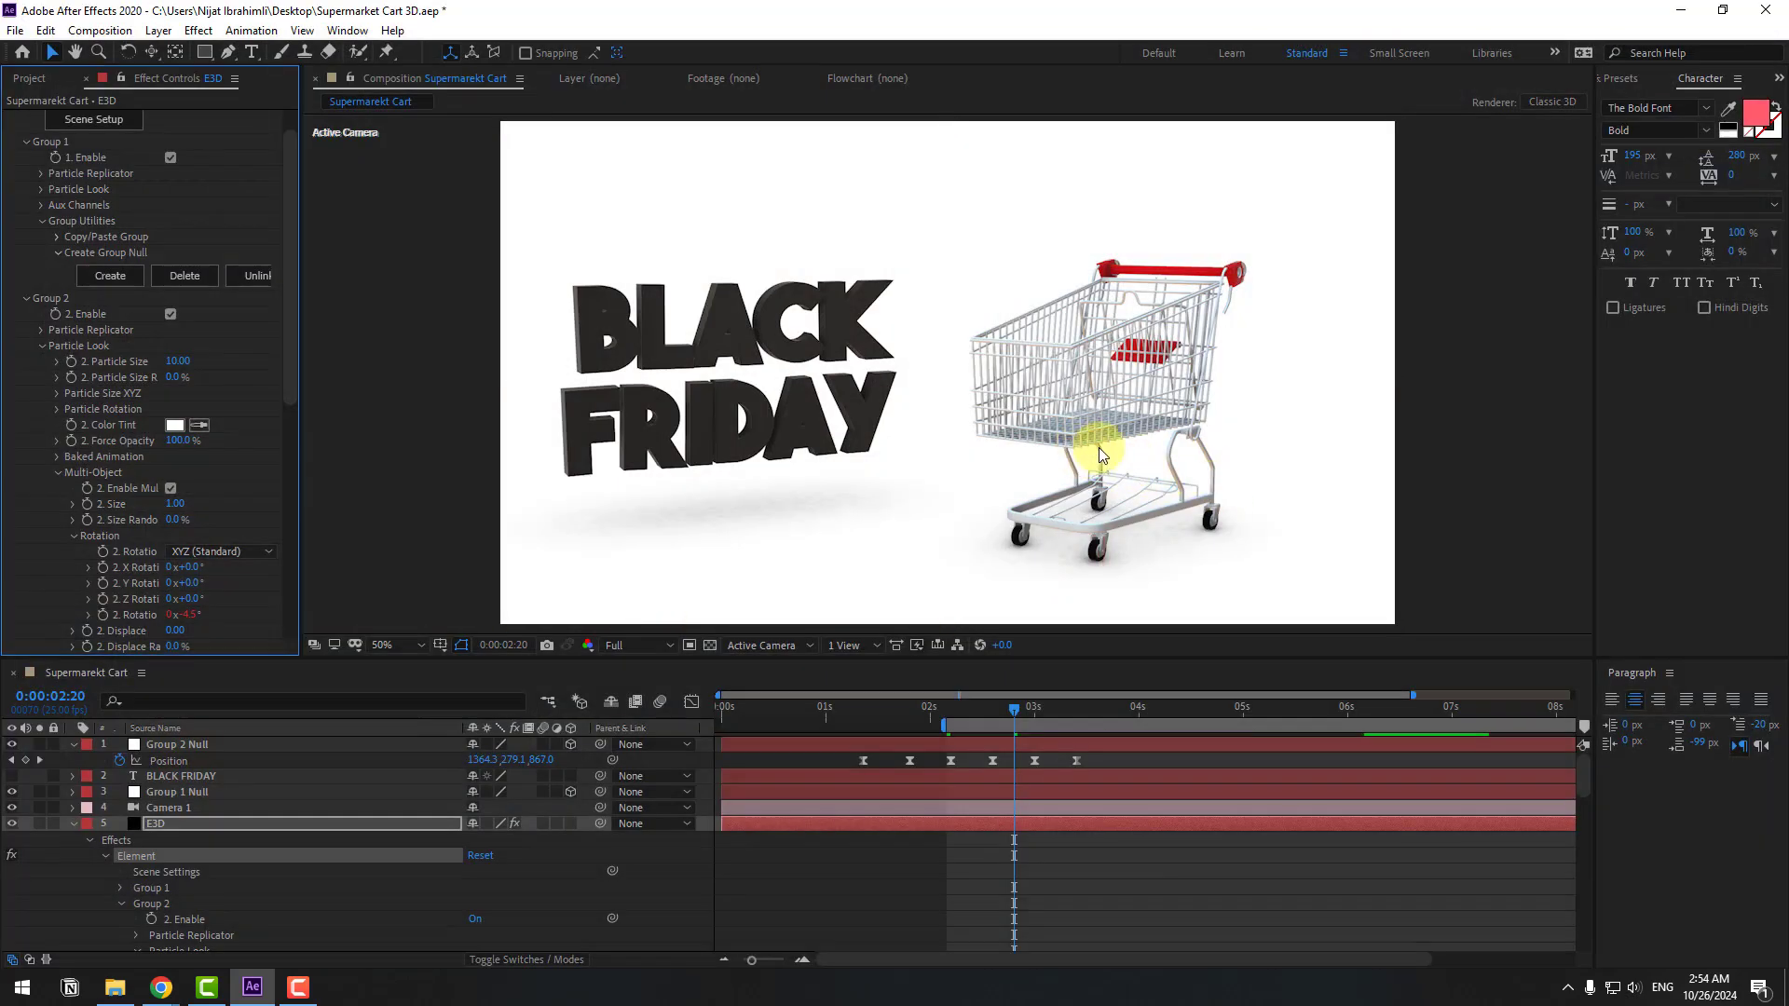
Step: Play back the animation to review it
{"action": "key", "text": "space"}
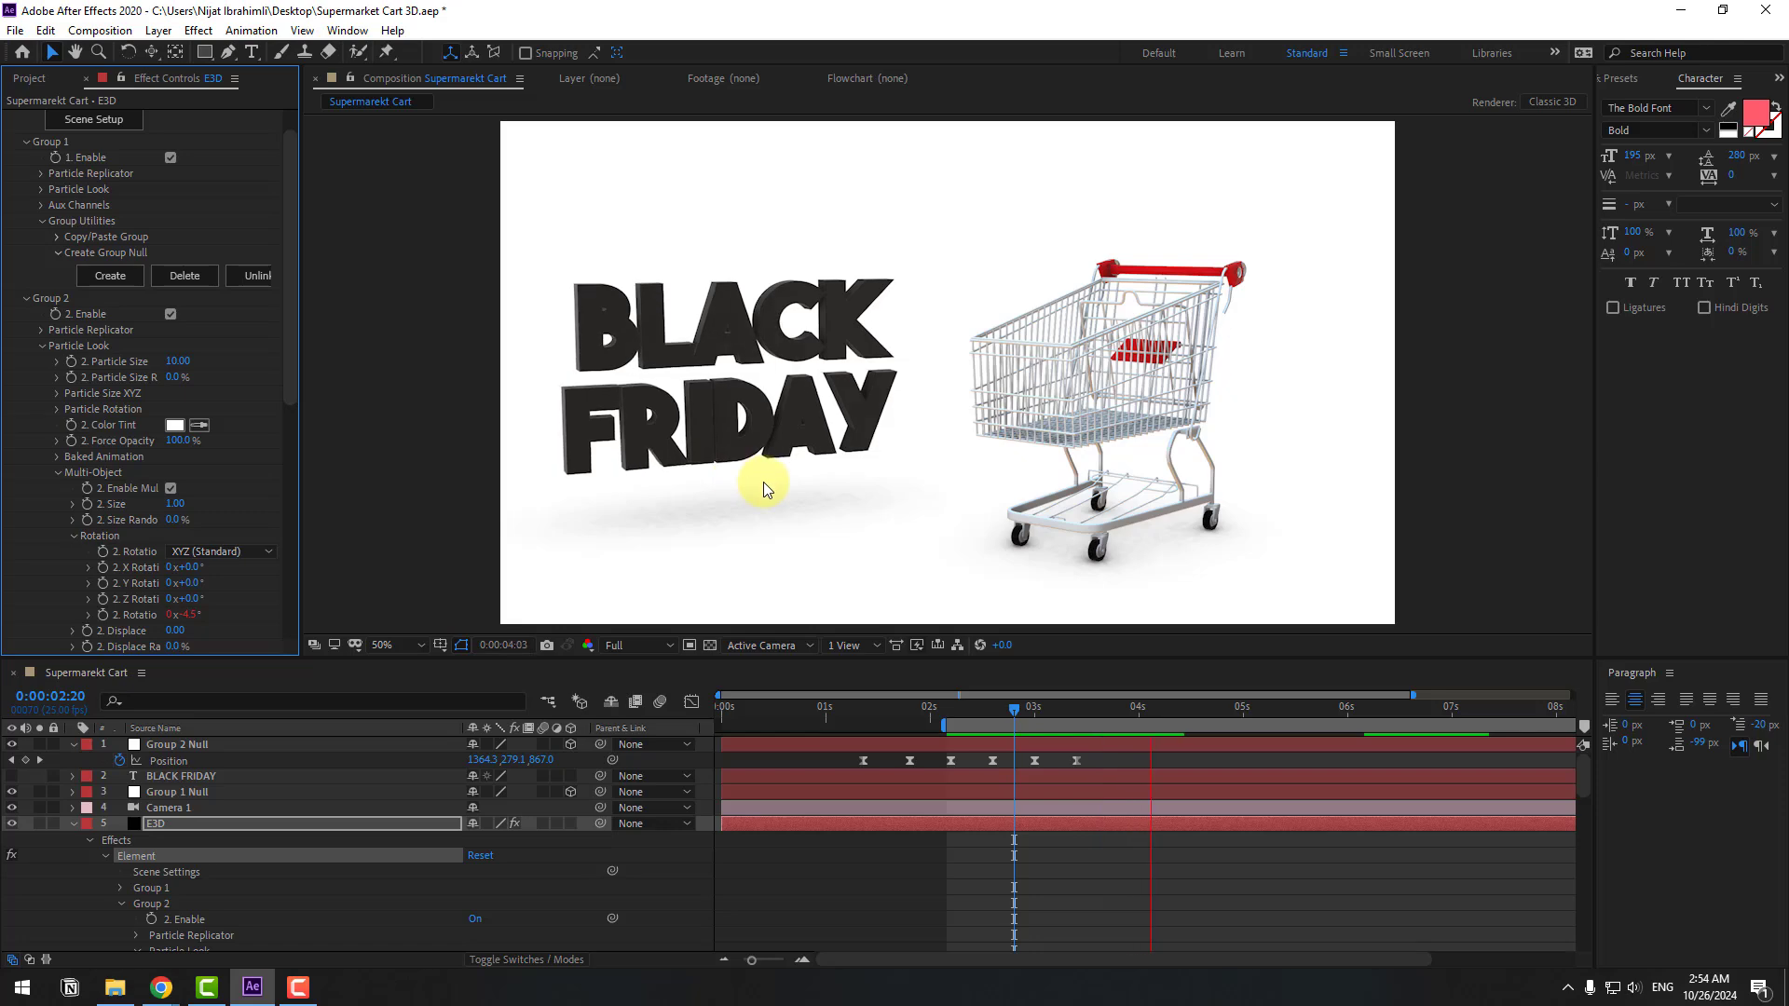
{"action": "scroll", "coordinate": [763, 483], "scroll_direction": "up", "scroll_amount": 2}
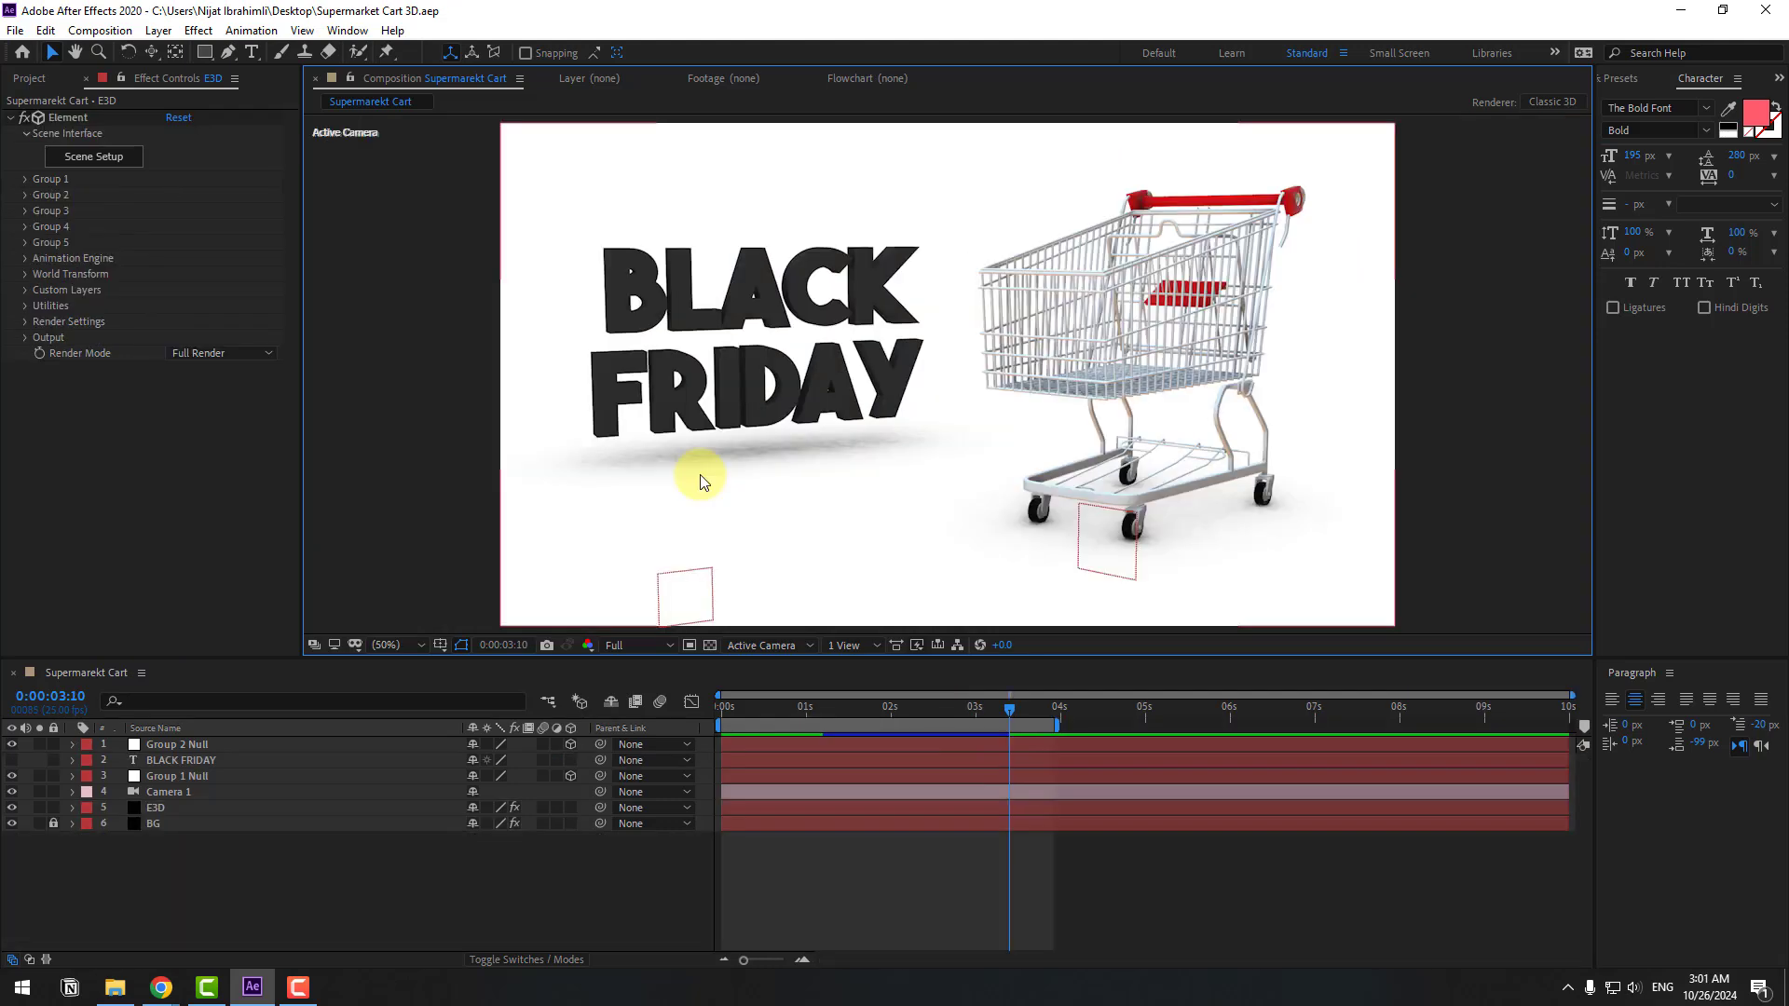
{"action": "scroll", "coordinate": [652, 475], "scroll_direction": "up", "scroll_amount": 2}
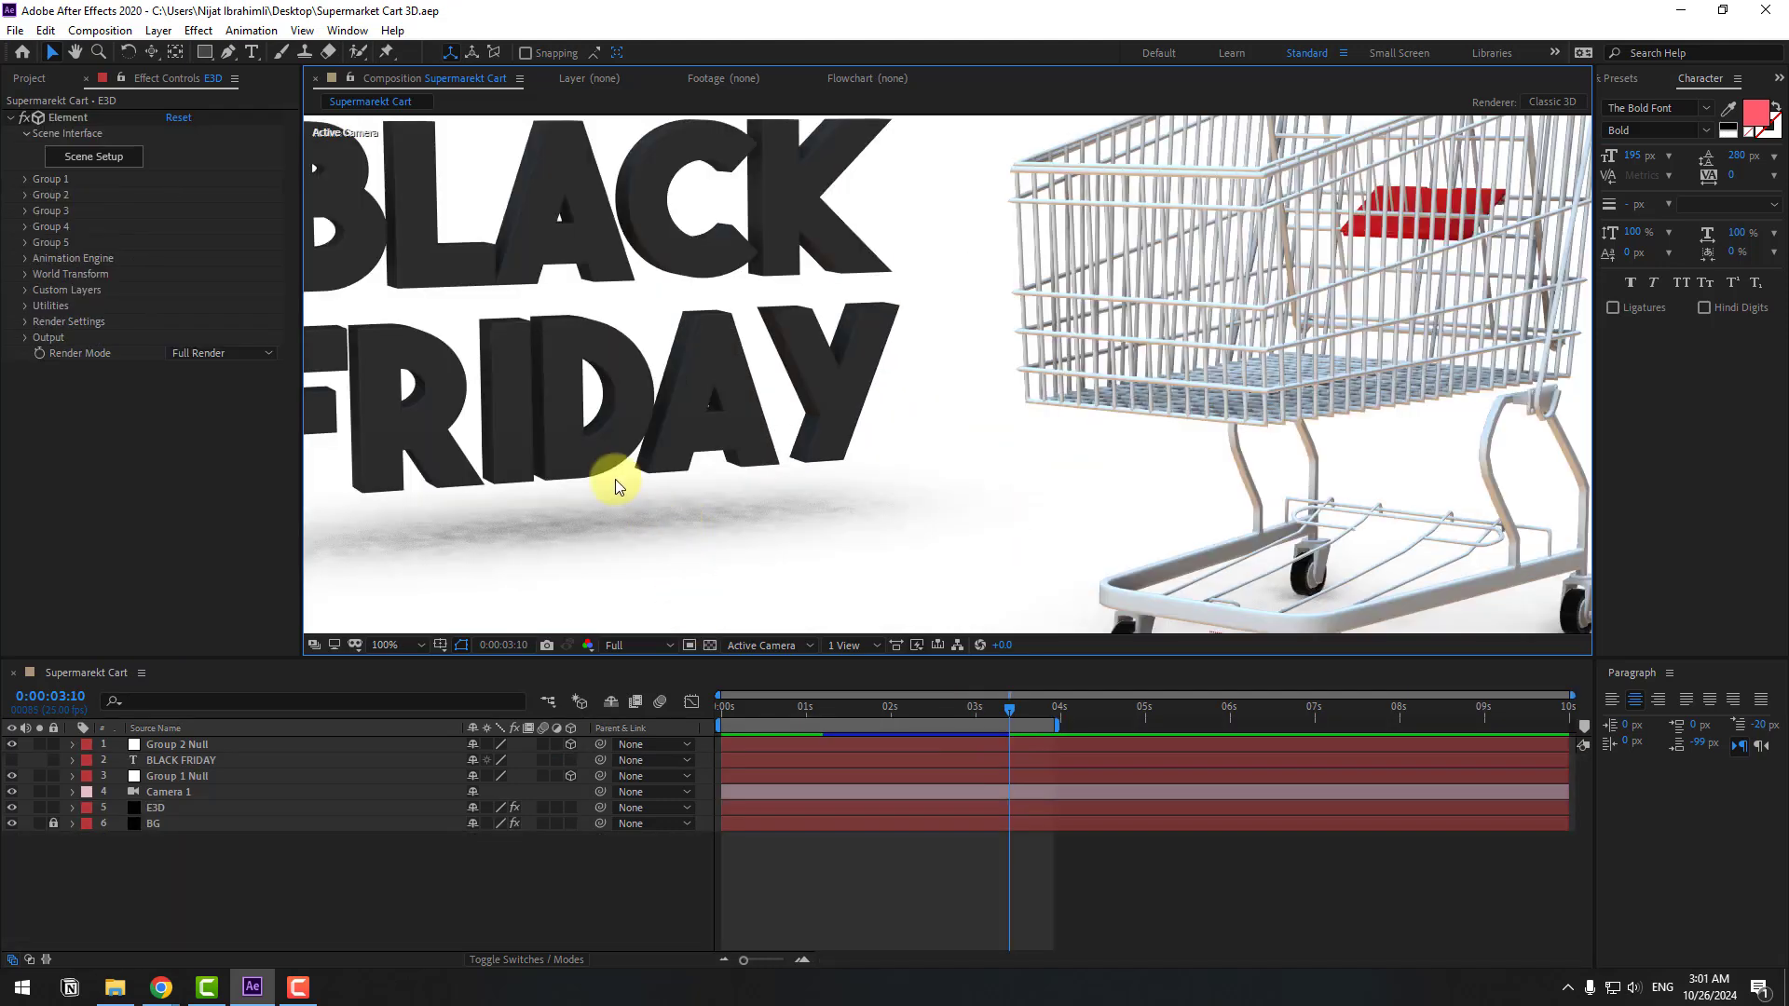
Step: Change the E3D layer's Ambient Occlusion SSAO Samples from 8 to 64
{"action": "left_click", "coordinate": [154, 809]}
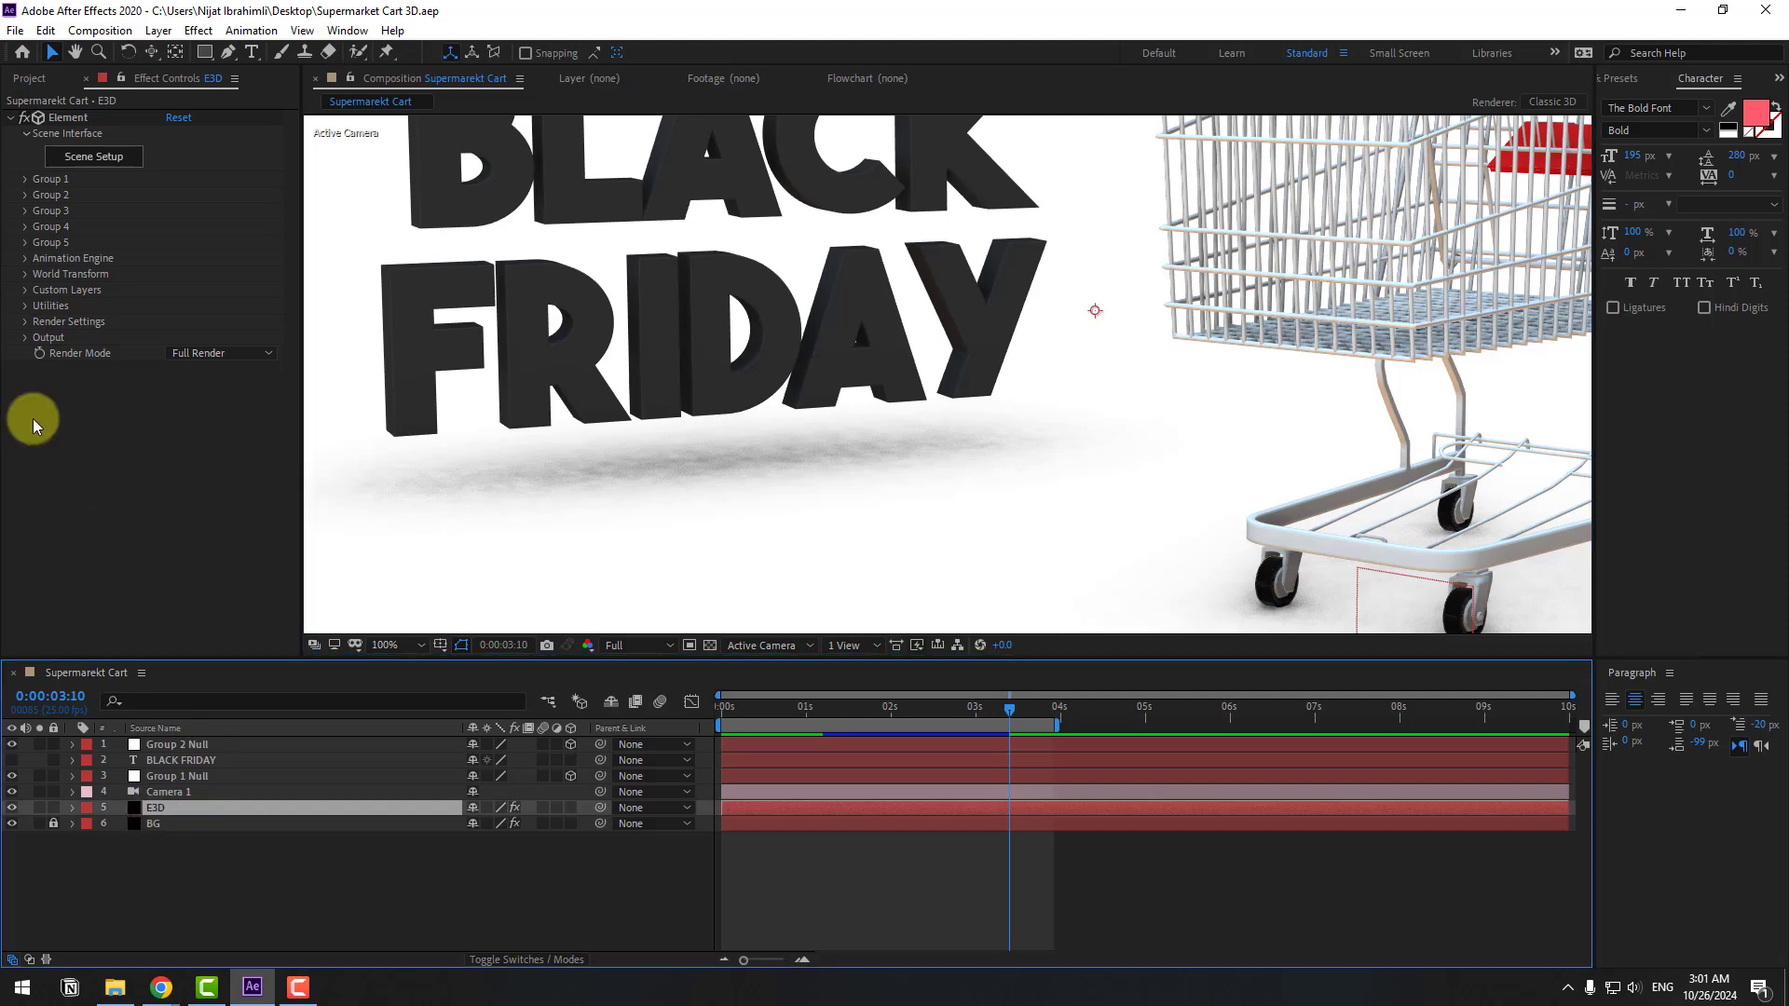
{"action": "left_click", "coordinate": [25, 321]}
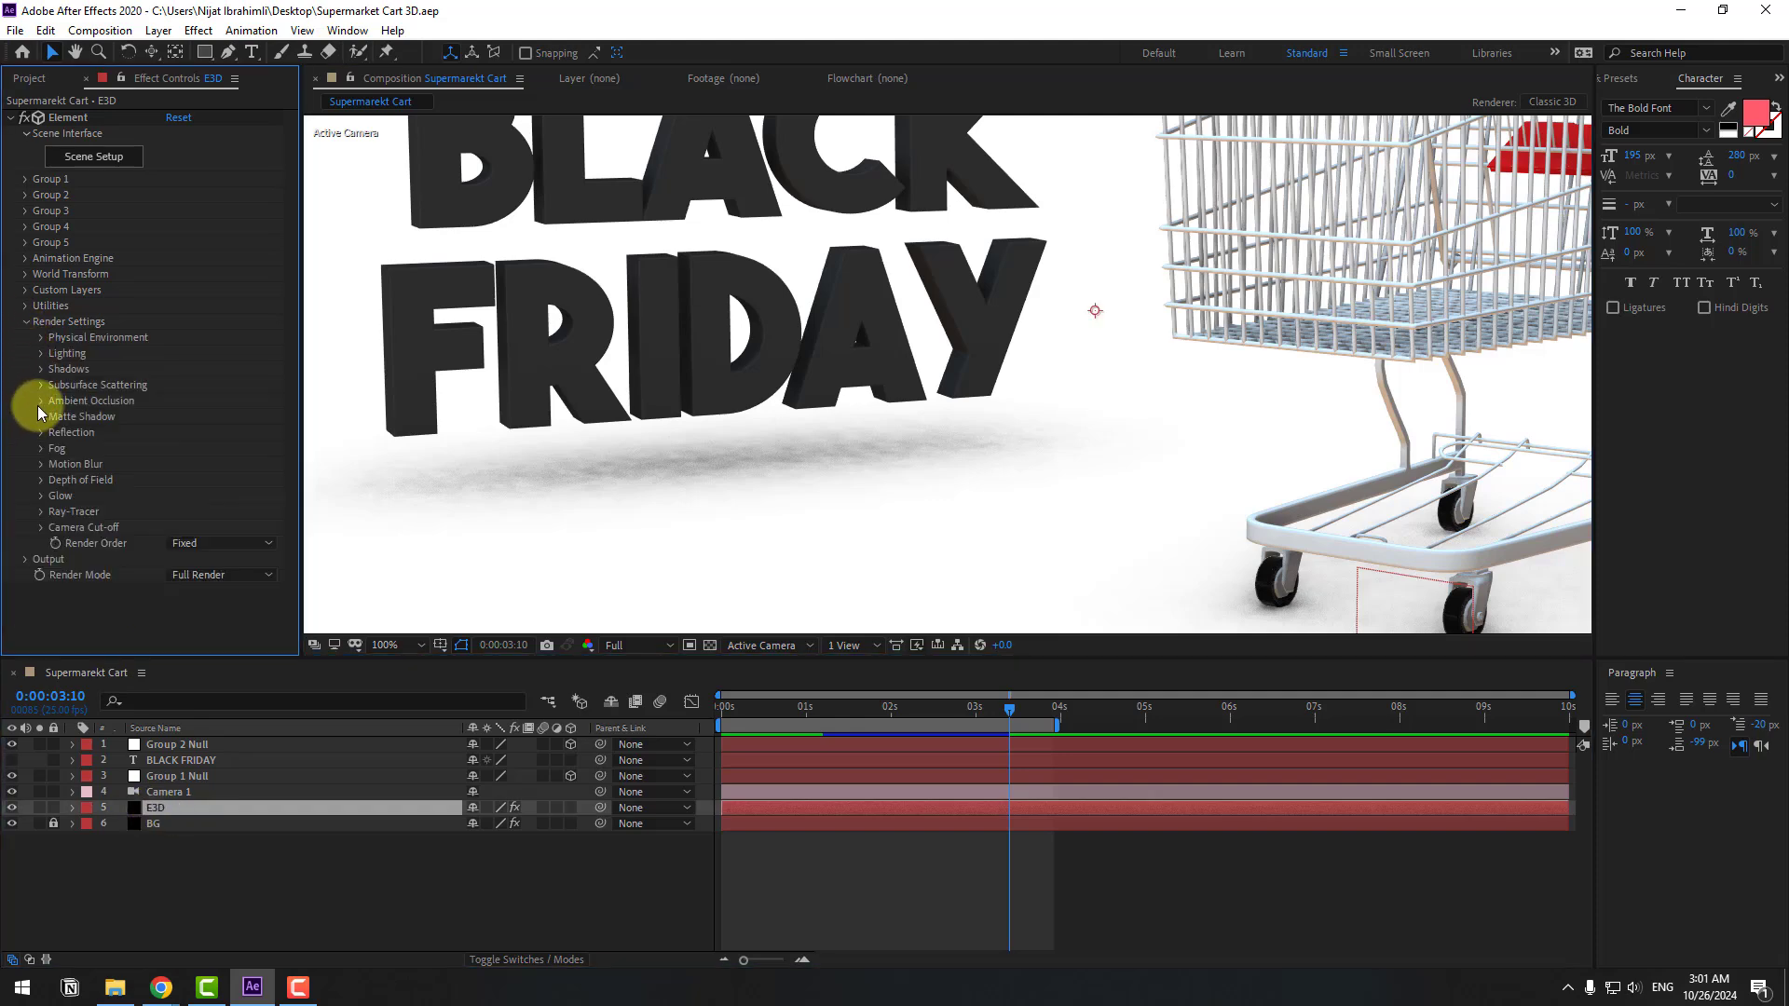
{"action": "left_click", "coordinate": [42, 401]}
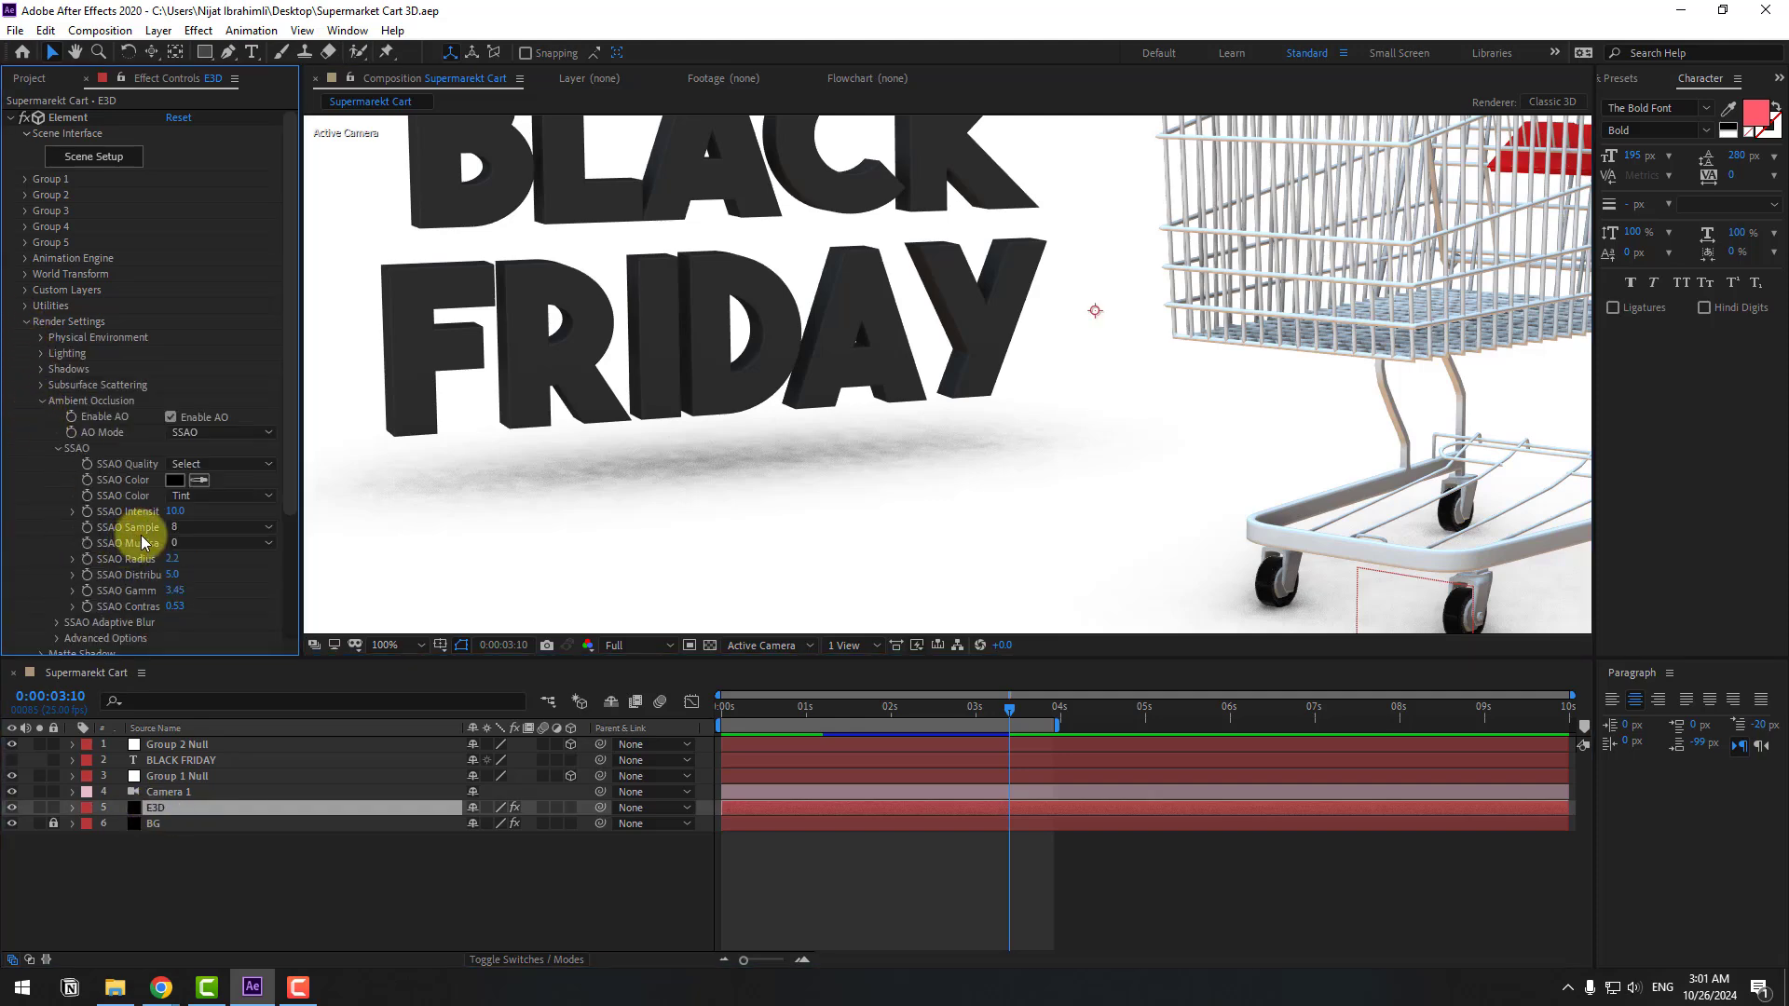
{"action": "left_click", "coordinate": [182, 527]}
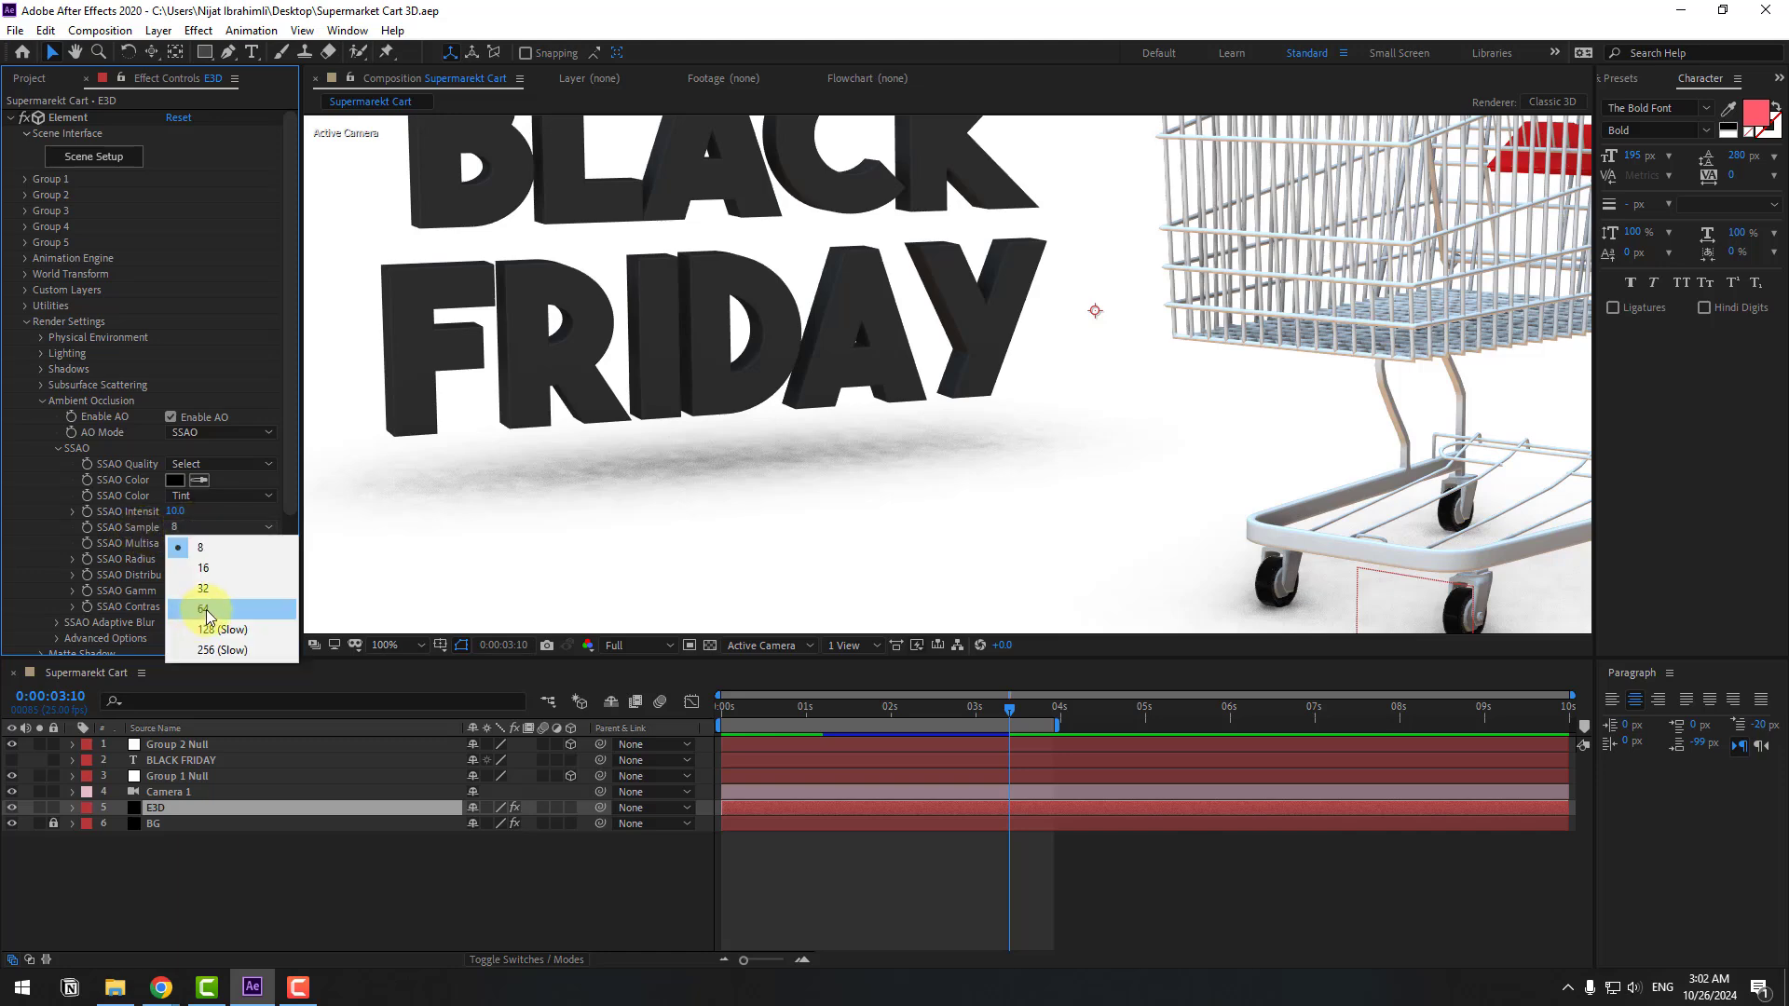
{"action": "left_click", "coordinate": [207, 614]}
{"action": "left_click_drag", "start_coordinate": [987, 513], "coordinate": [885, 718]}
{"action": "key", "text": "shift+slash"}
{"action": "left_click", "coordinate": [197, 831]}
{"action": "left_click", "coordinate": [159, 807]}
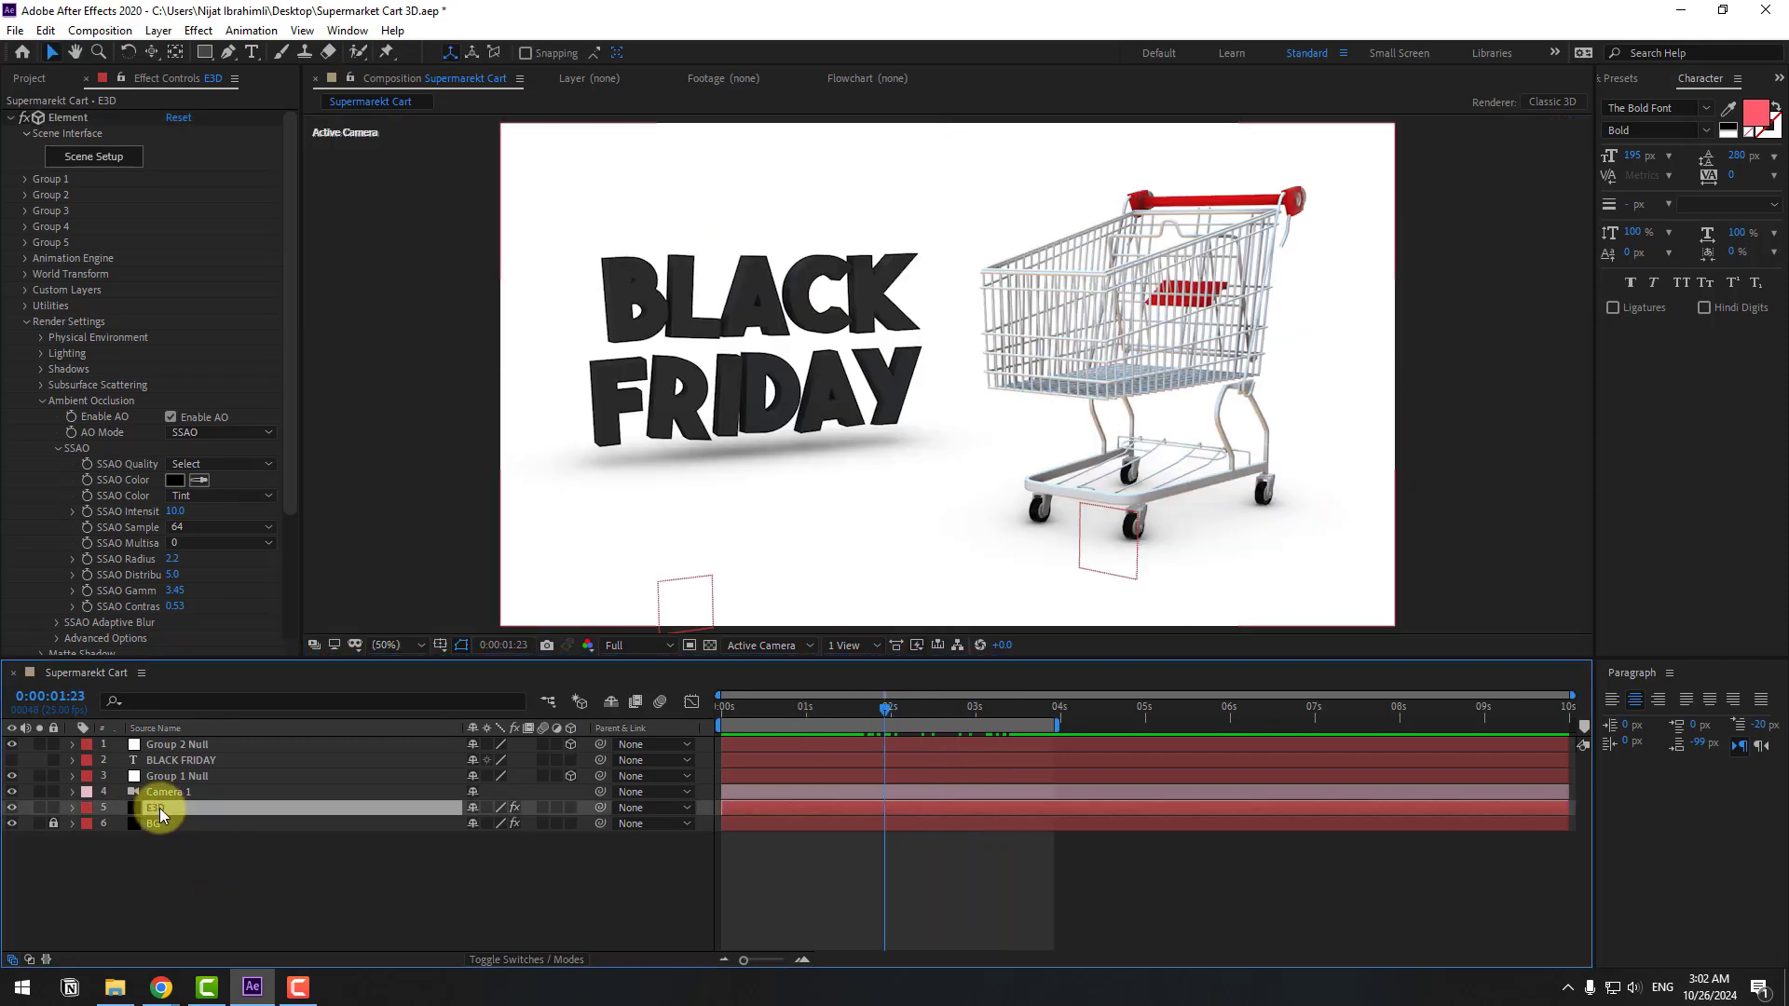
Step: Delete the Group 1 Null's old X and Y Rotation keyframes
{"action": "left_click", "coordinate": [540, 807]}
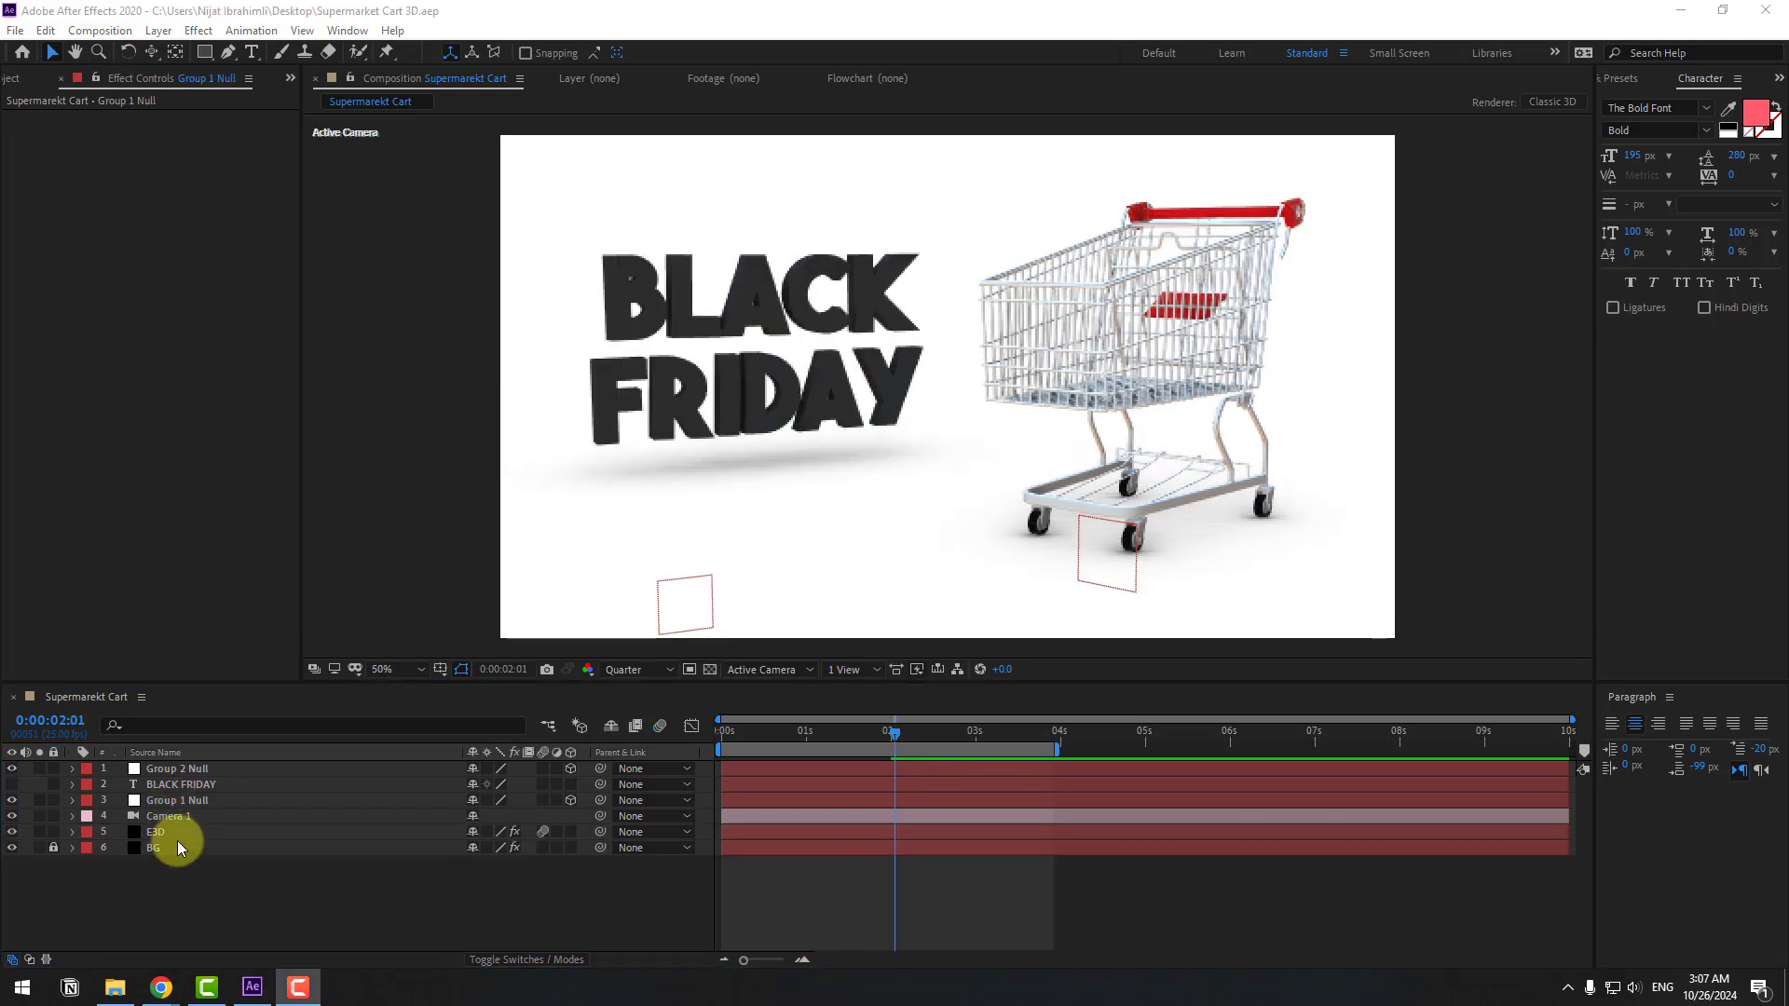
{"action": "left_click", "coordinate": [164, 802]}
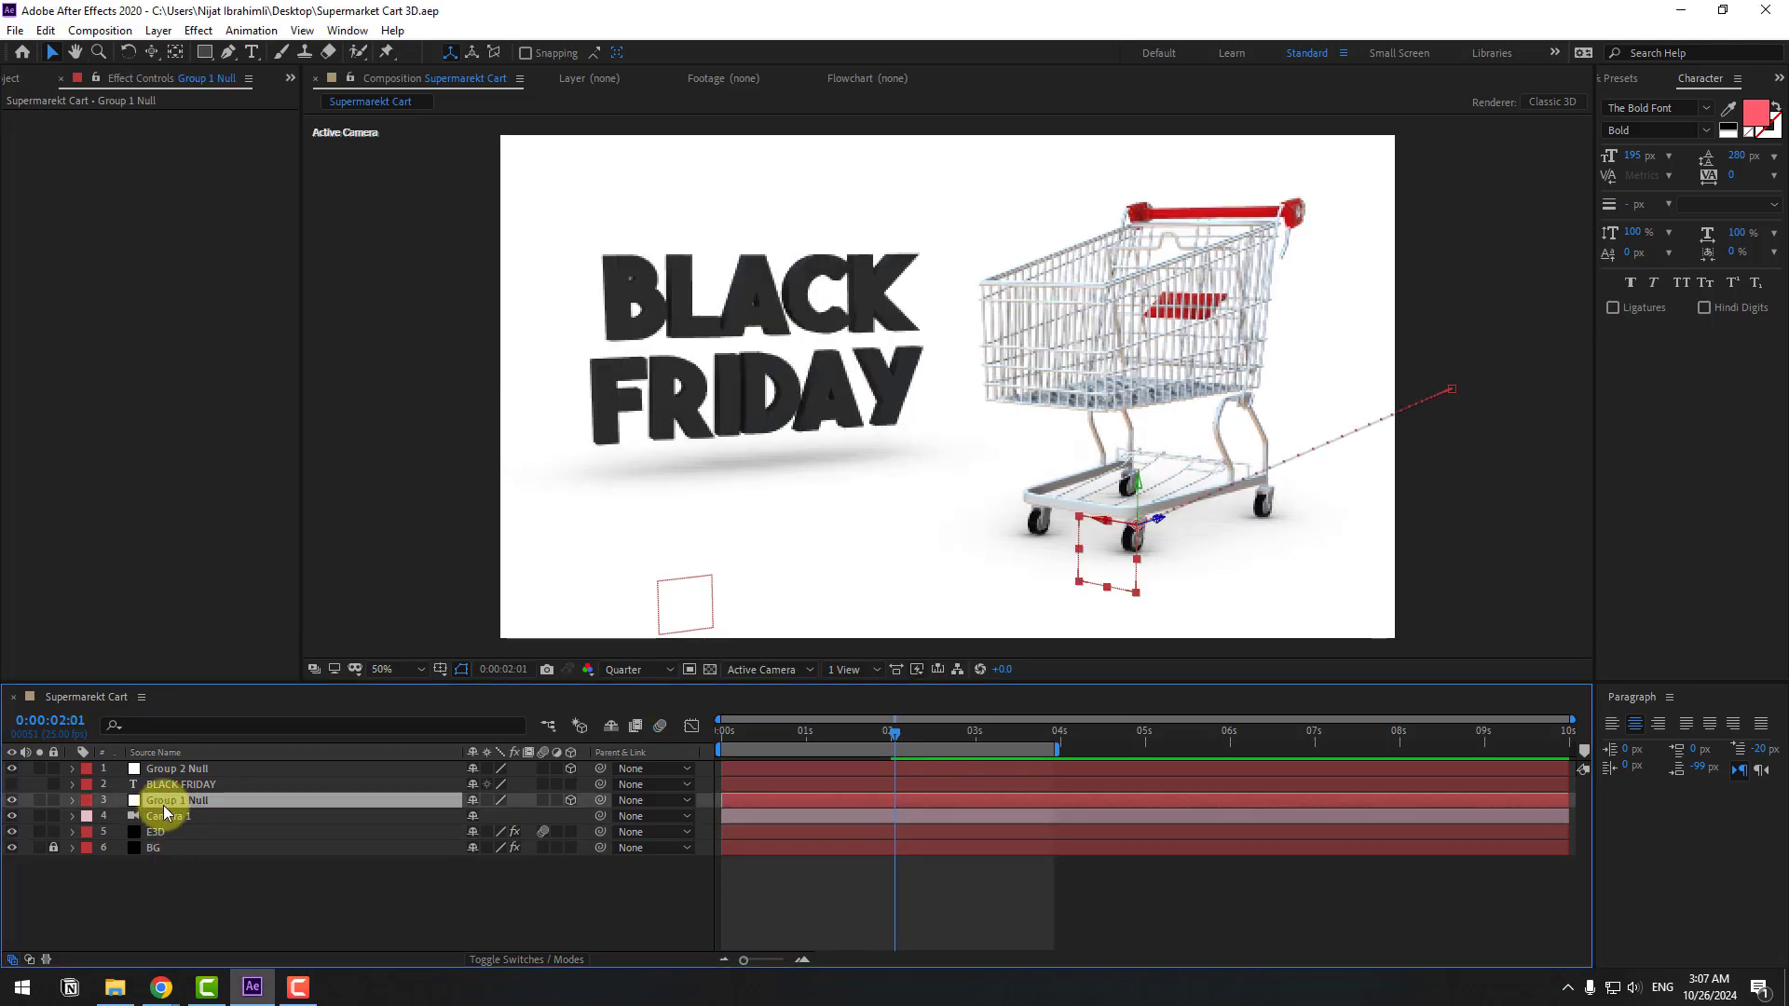
{"action": "key", "text": "u"}
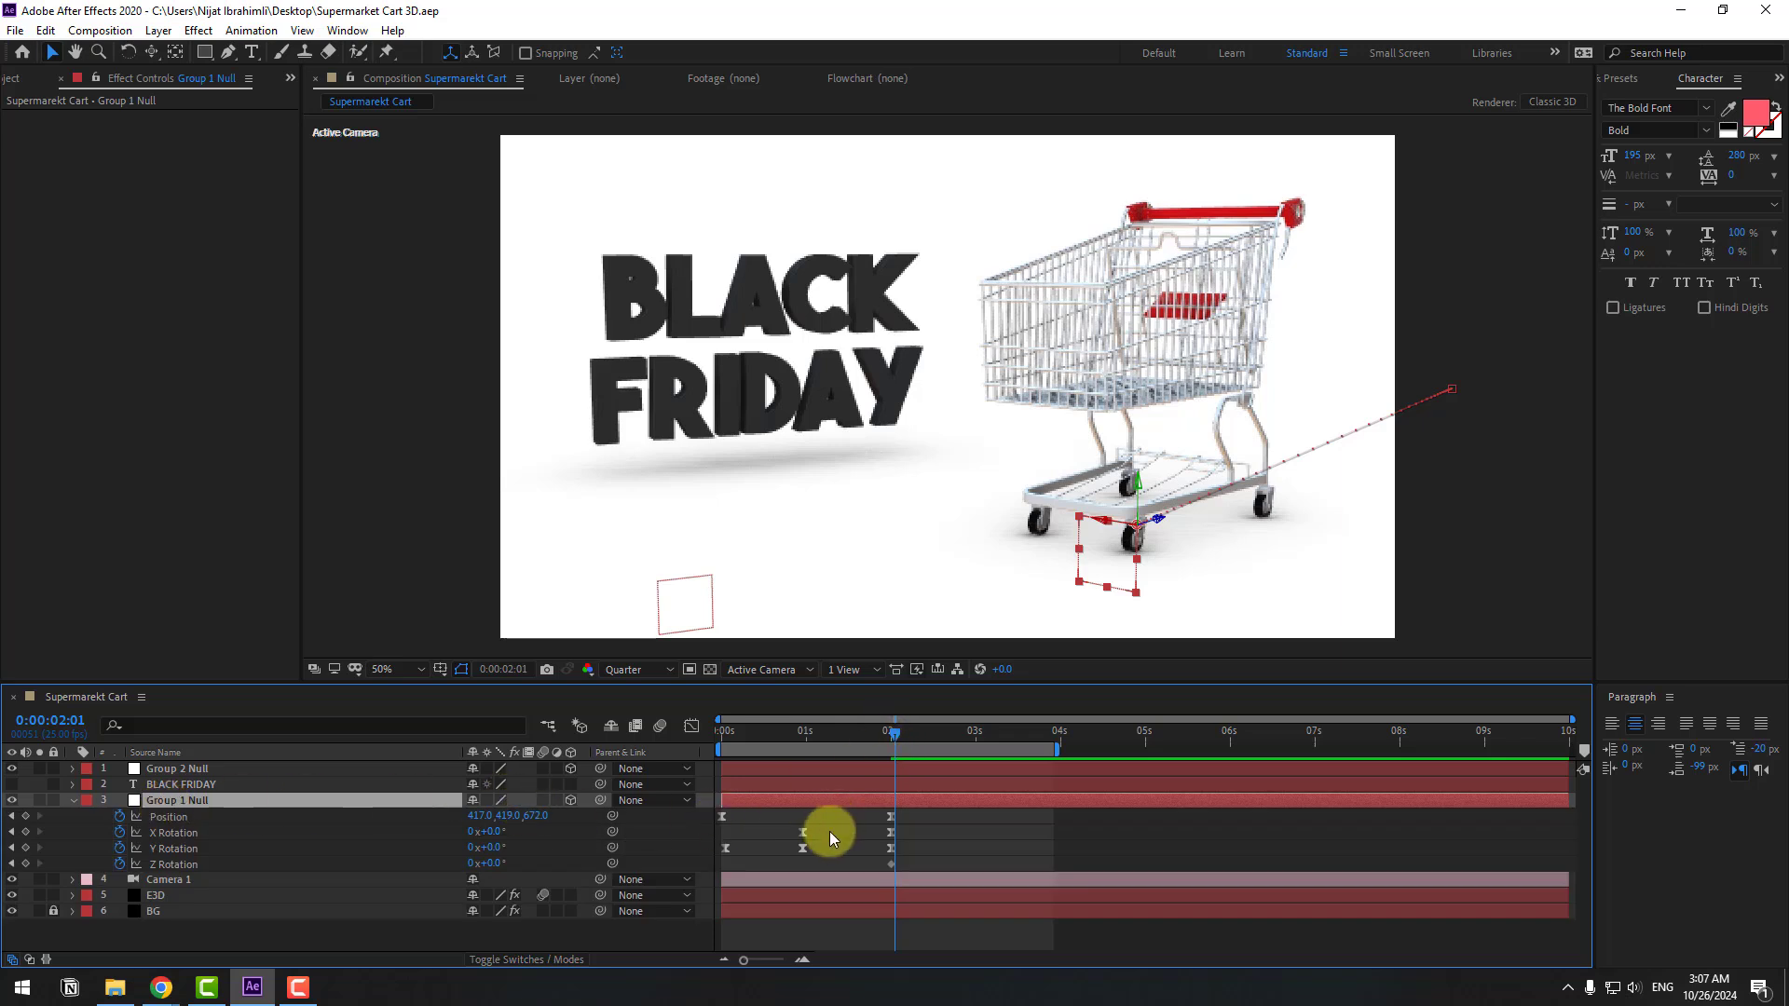
{"action": "left_click_drag", "start_coordinate": [837, 831], "coordinate": [729, 857]}
{"action": "key", "text": "Delete"}
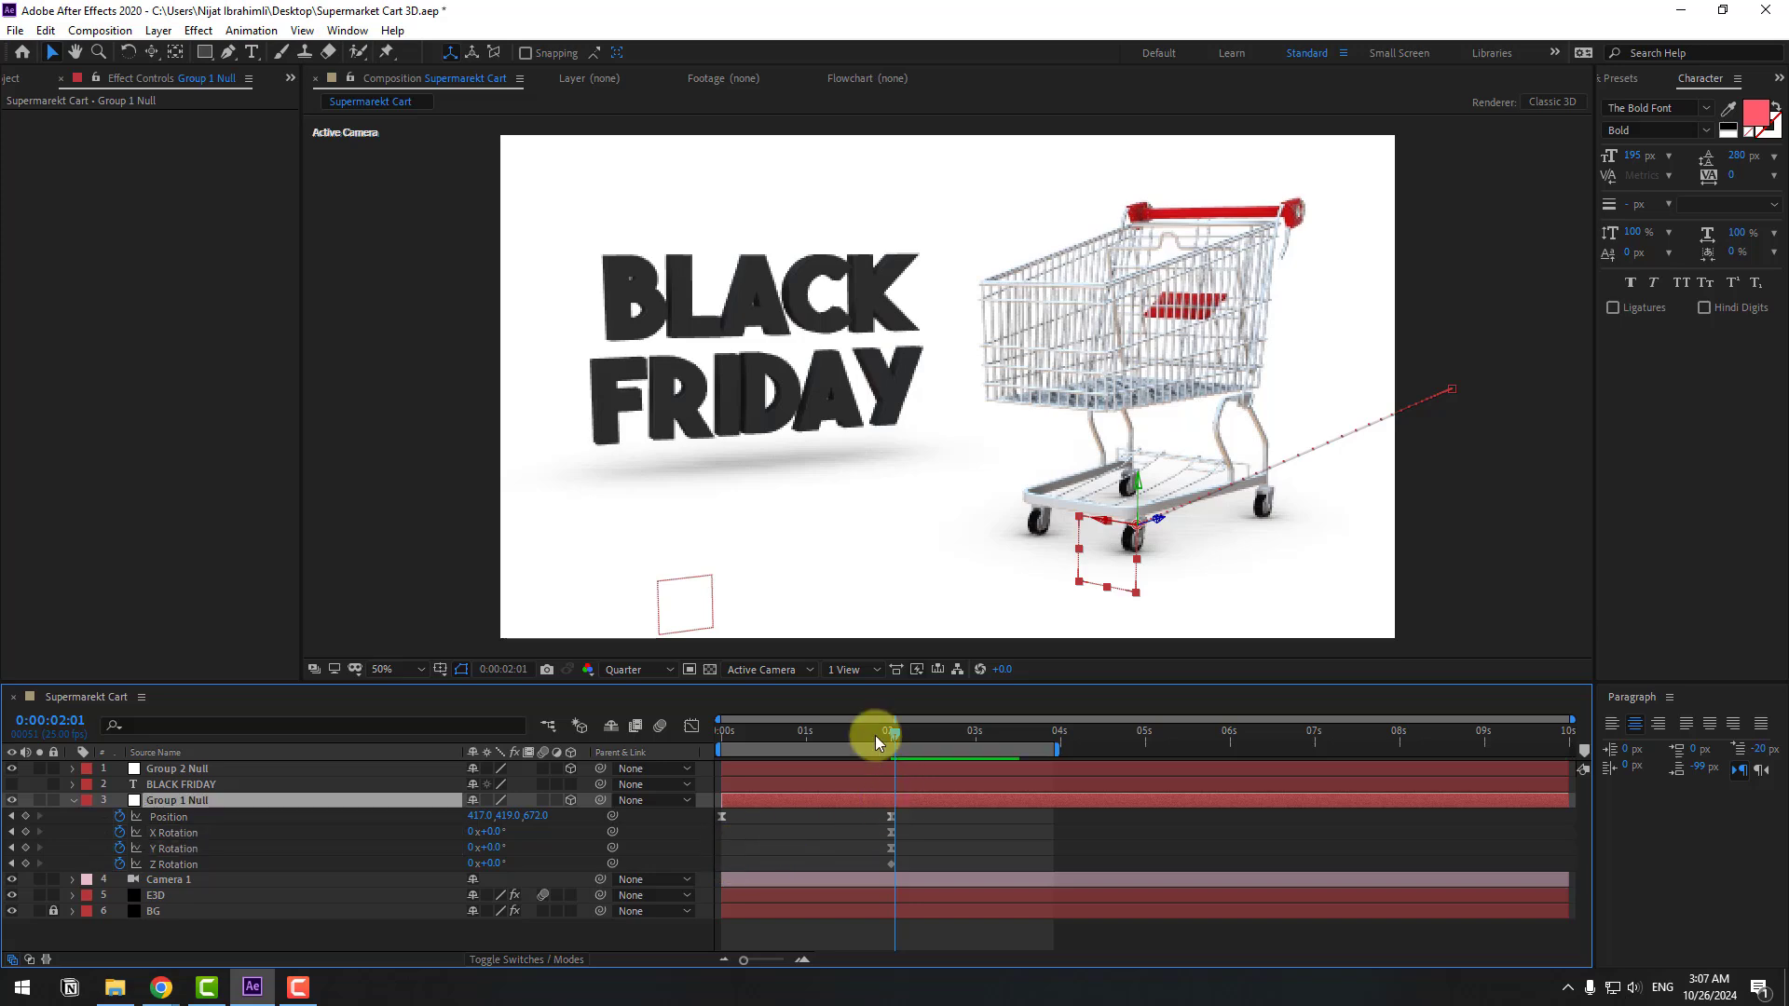
Step: Key a Y Rotation spin of about -141° near one second and retime its keyframes
{"action": "left_click_drag", "start_coordinate": [875, 735], "coordinate": [829, 735]}
{"action": "left_click", "coordinate": [863, 826]}
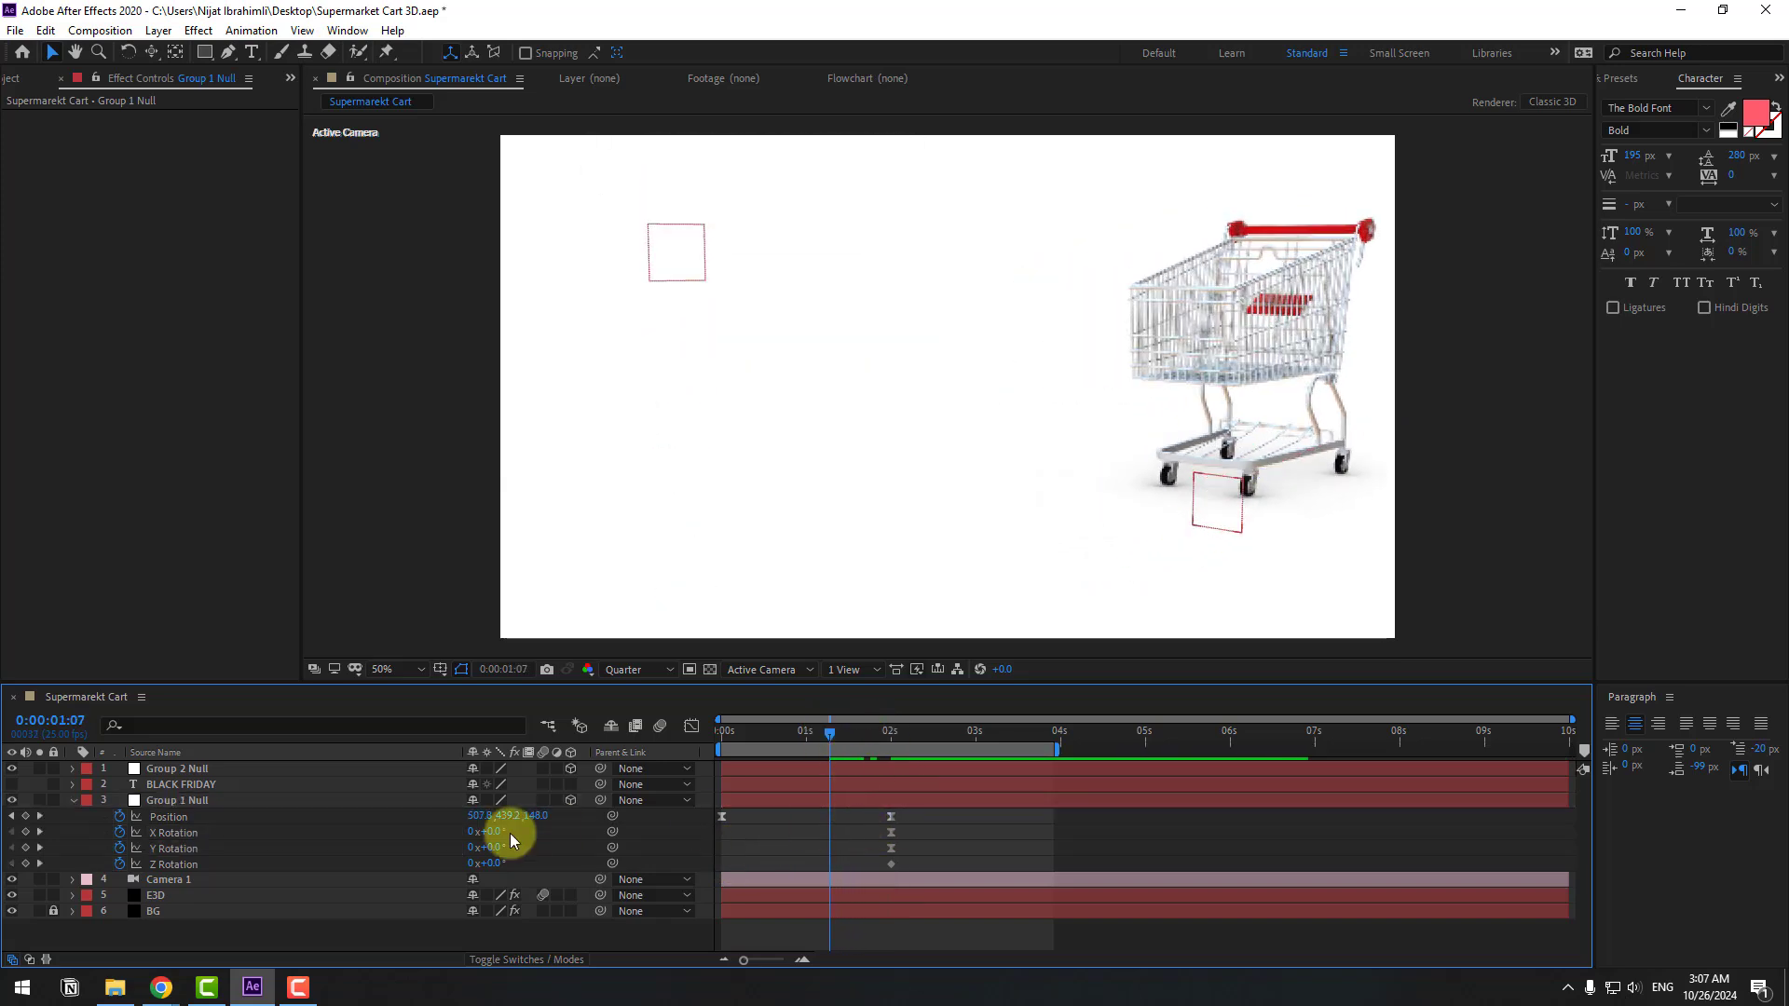
{"action": "left_click_drag", "start_coordinate": [500, 850], "coordinate": [383, 870]}
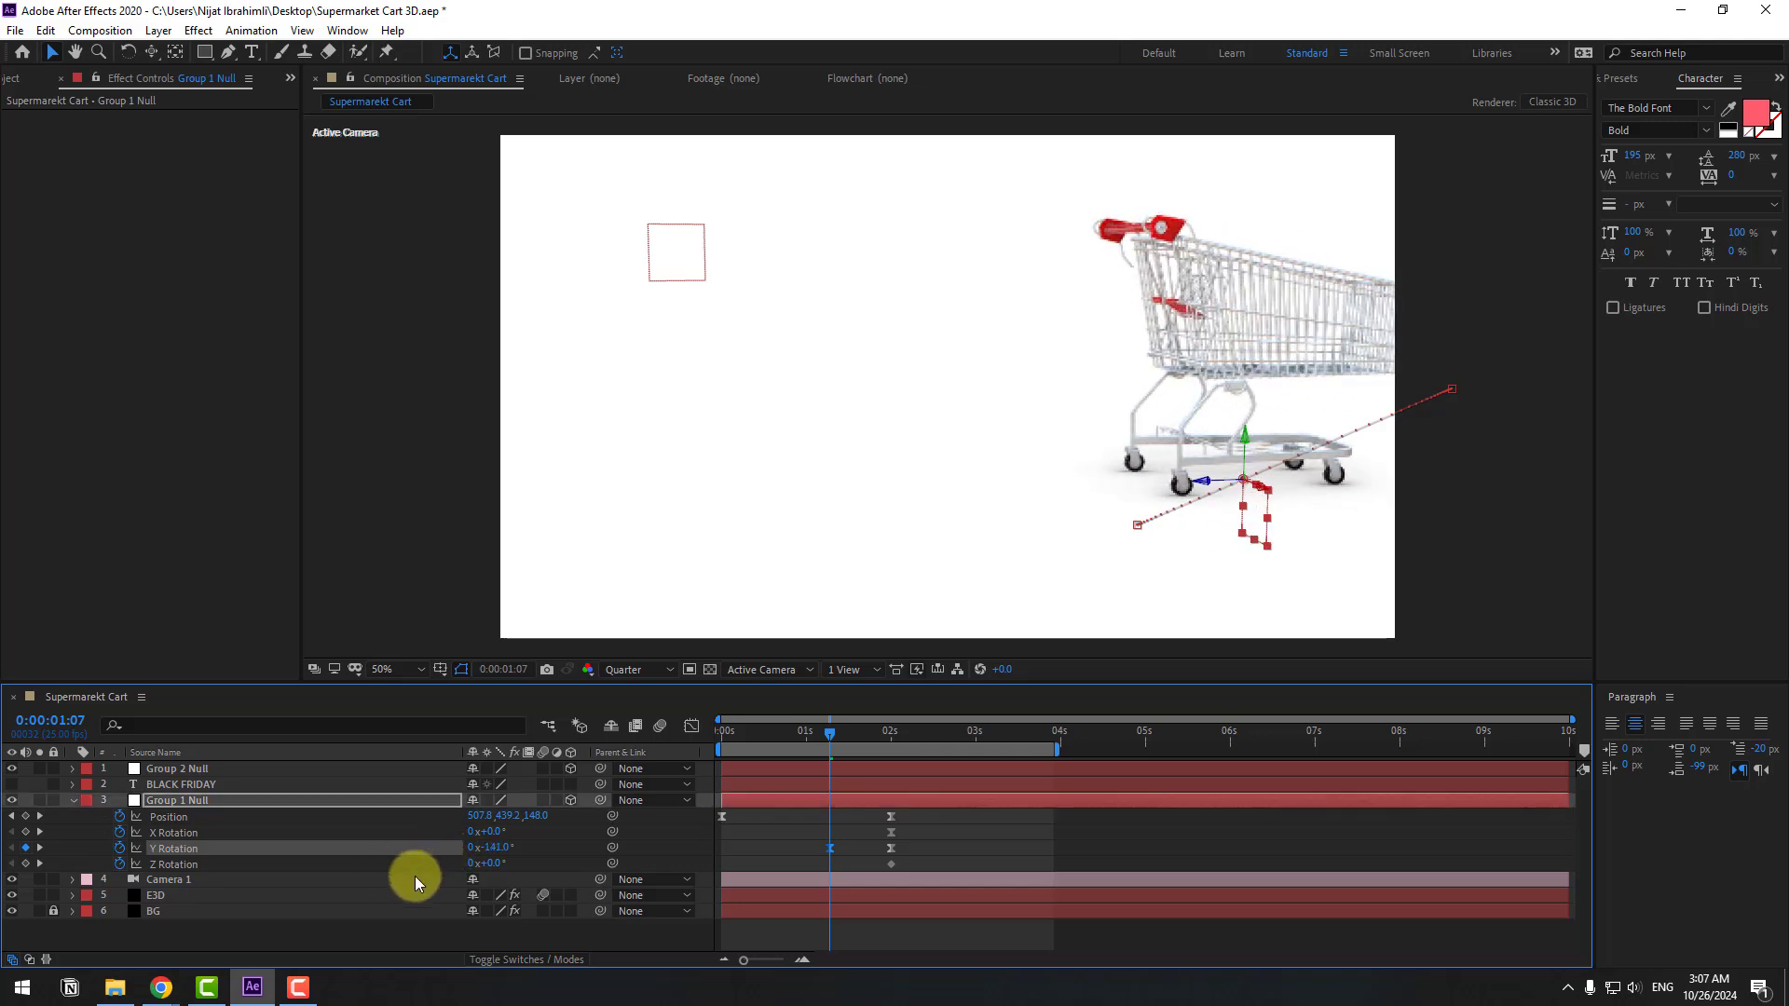
{"action": "left_click", "coordinate": [903, 847]}
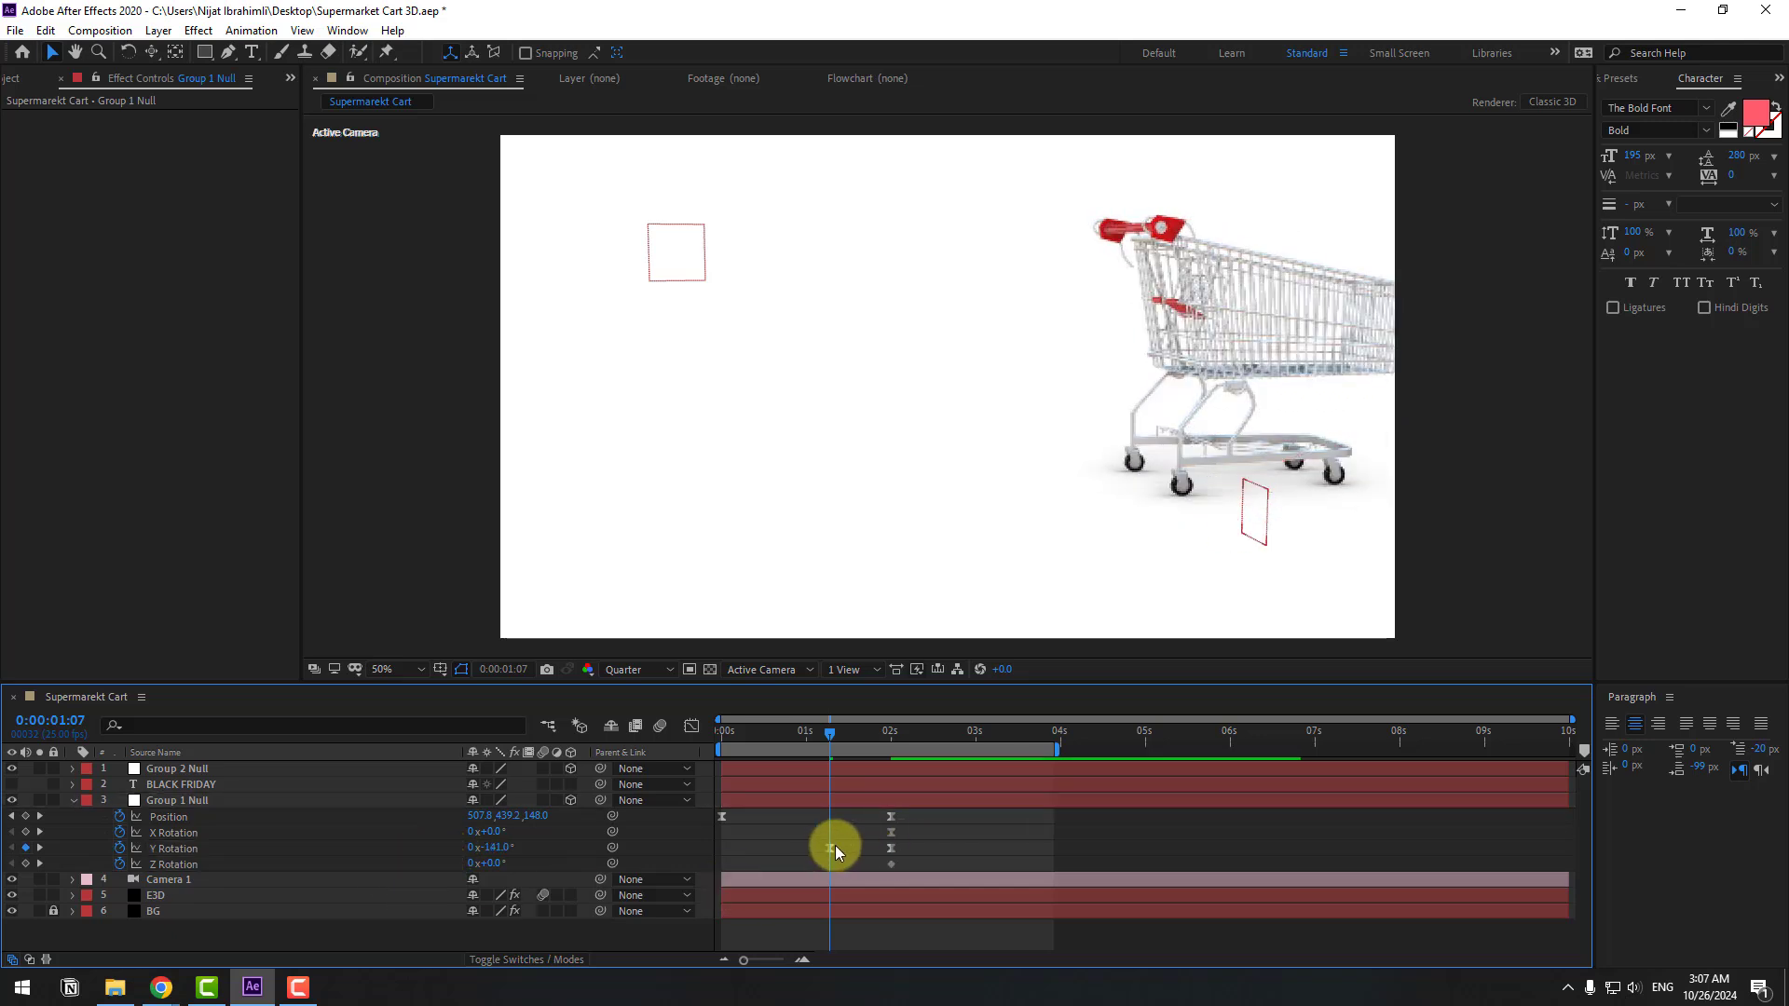
{"action": "mouse_move", "coordinate": [835, 846]}
{"action": "left_mouse_down"}
{"action": "mouse_move", "coordinate": [764, 848]}
{"action": "mouse_move", "coordinate": [834, 852]}
{"action": "left_mouse_up"}
{"action": "left_click_drag", "start_coordinate": [761, 730], "coordinate": [775, 770]}
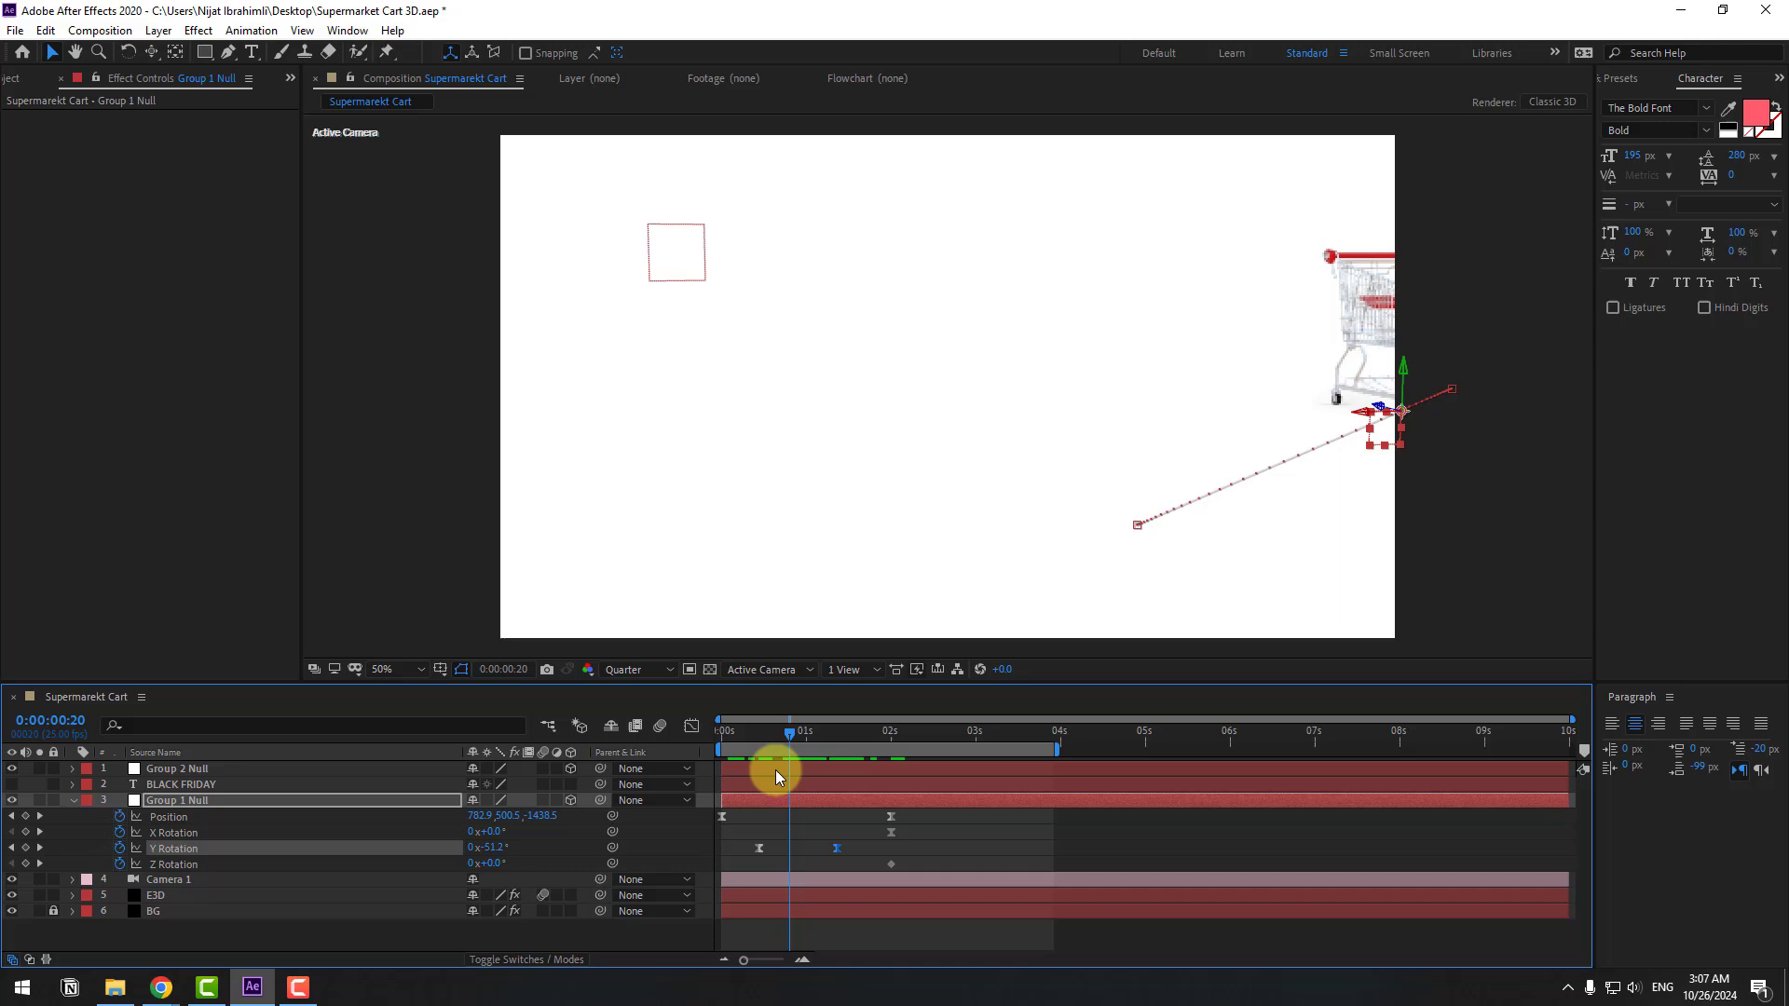
{"action": "left_click", "coordinate": [691, 727]}
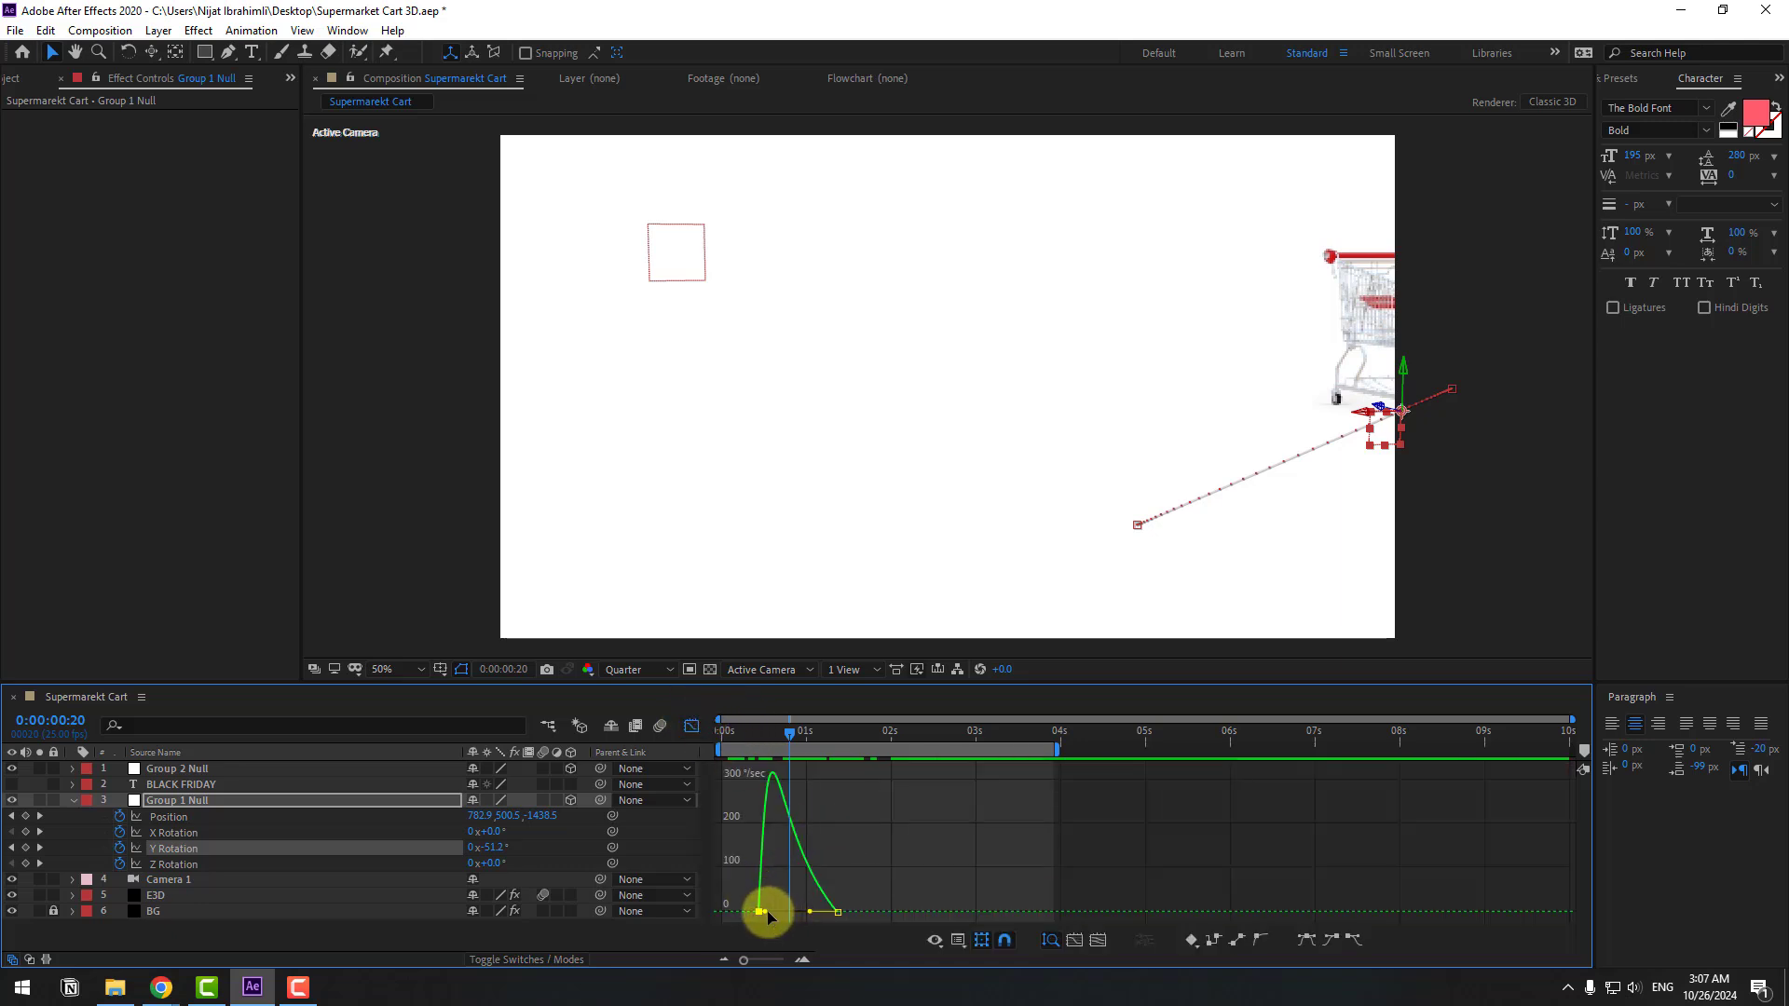
Step: Ease the Y Rotation speed curve into a smooth peak and preview the spin
{"action": "left_click_drag", "start_coordinate": [769, 917], "coordinate": [806, 911]}
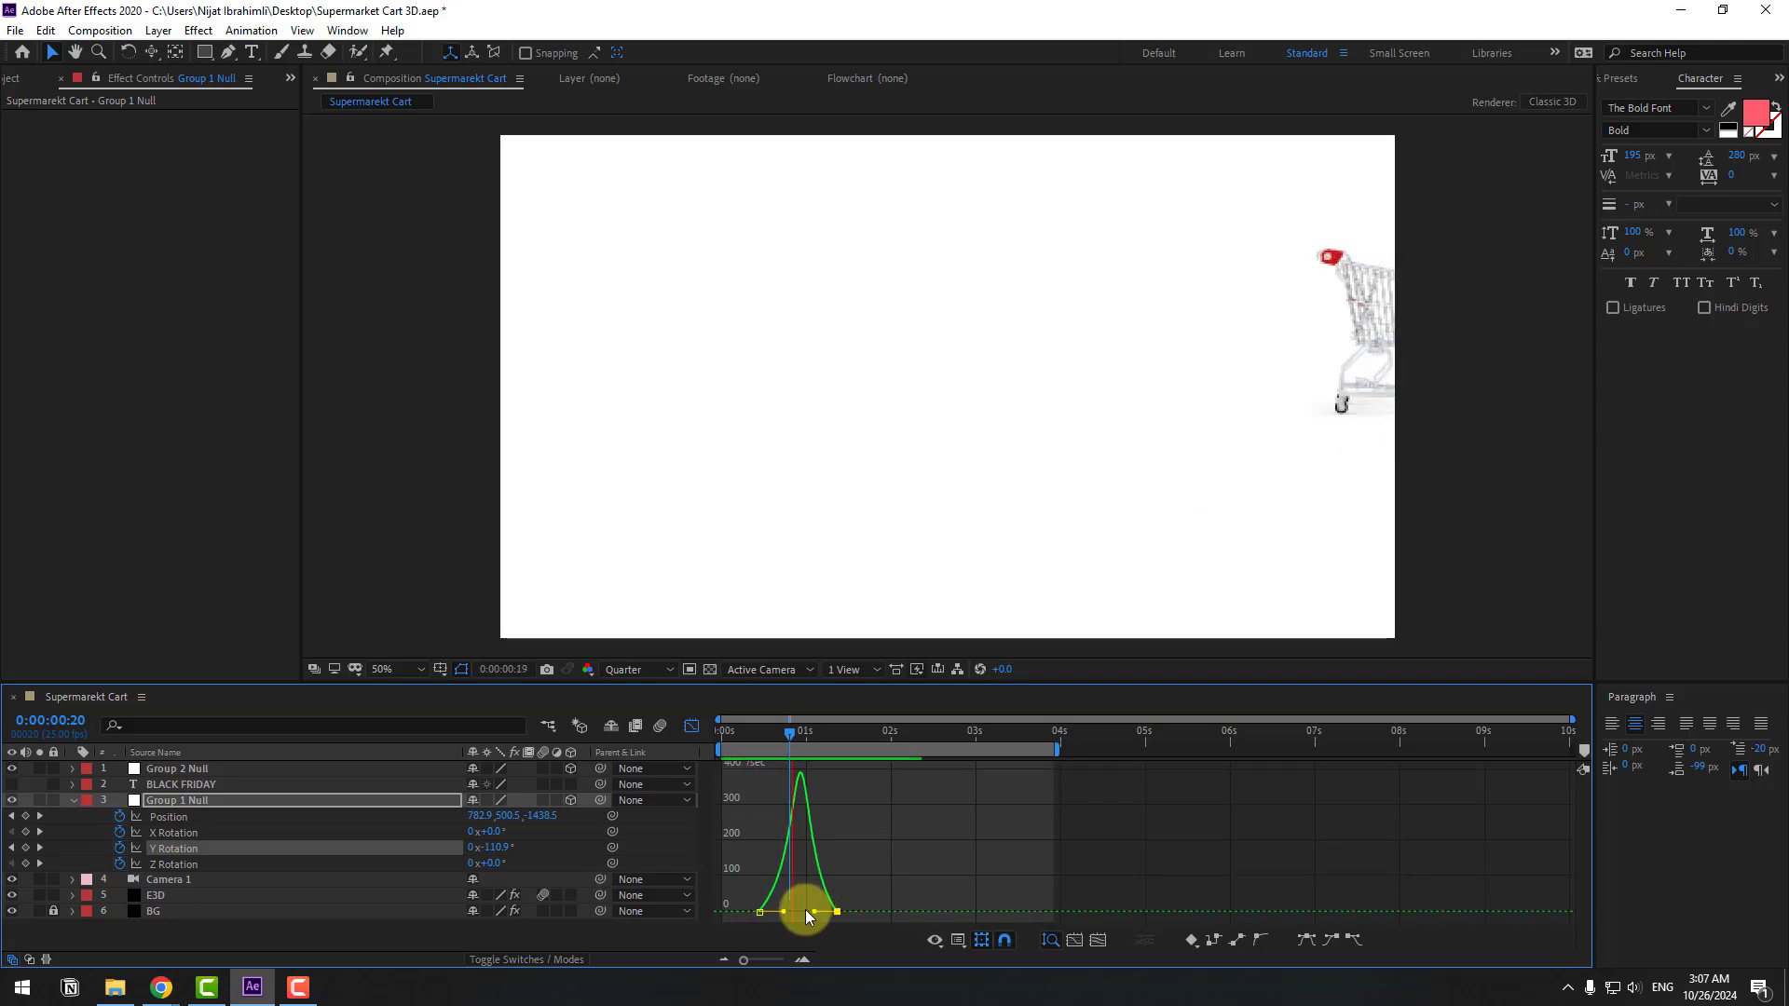
{"action": "key", "text": "space"}
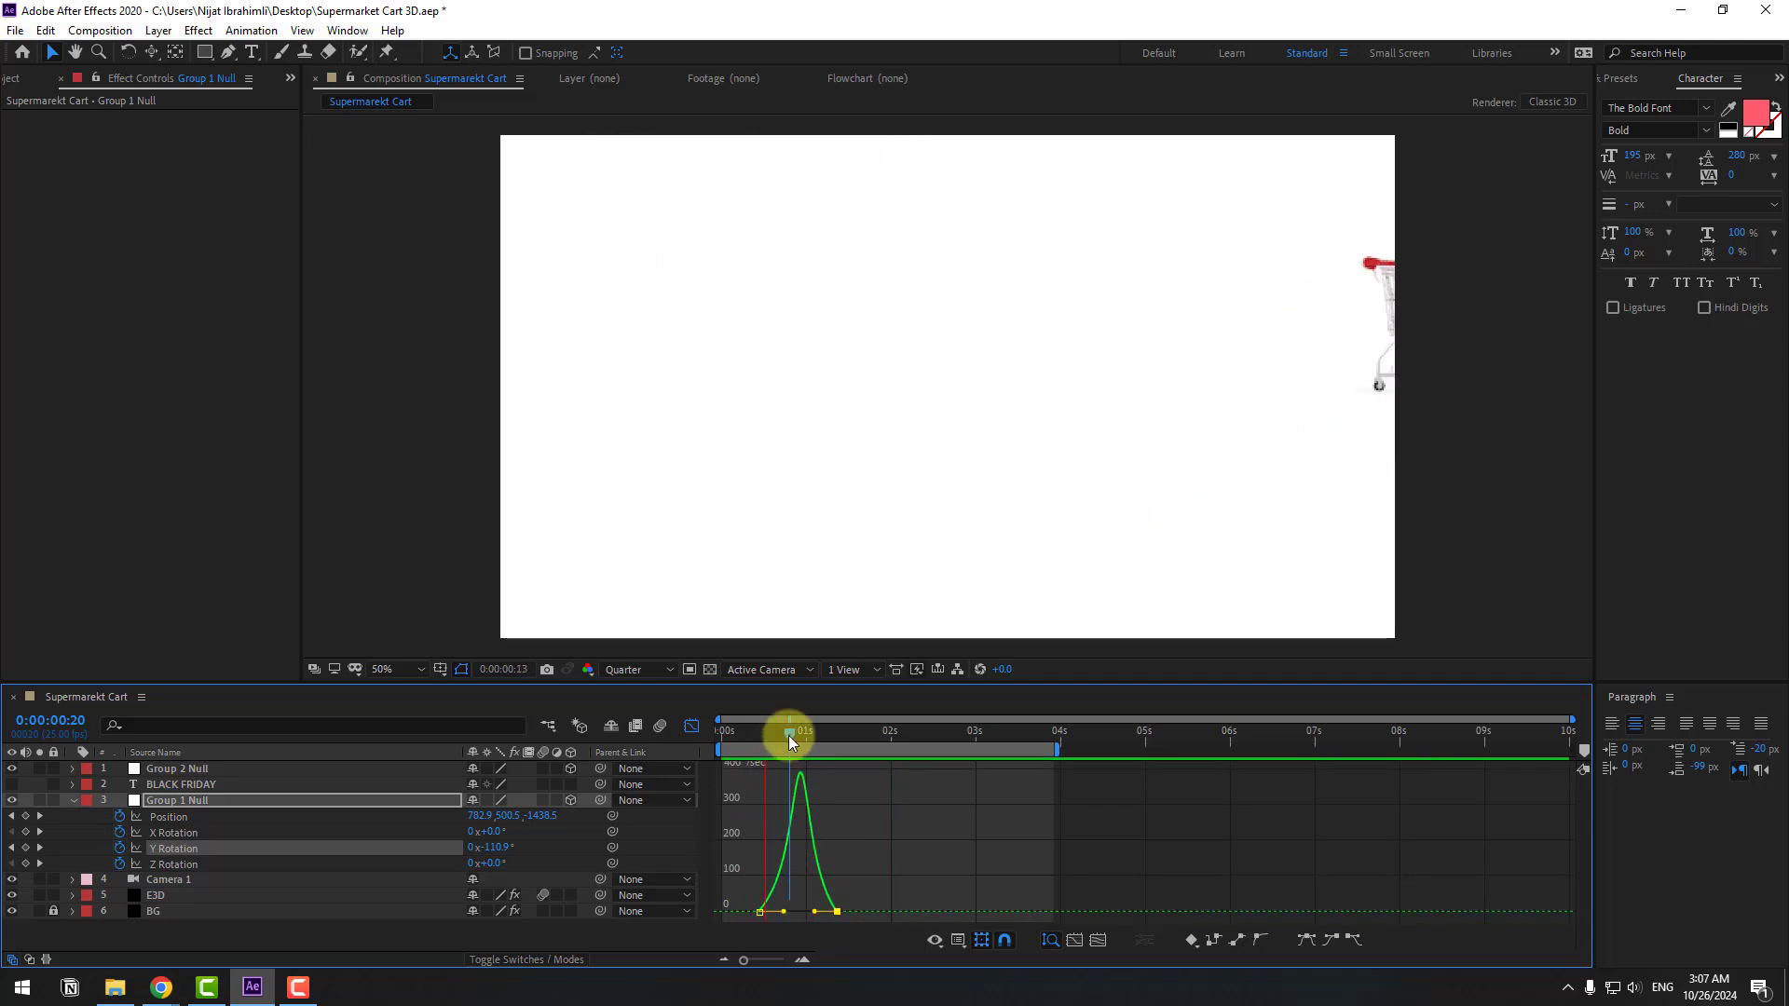
{"action": "key", "text": "space"}
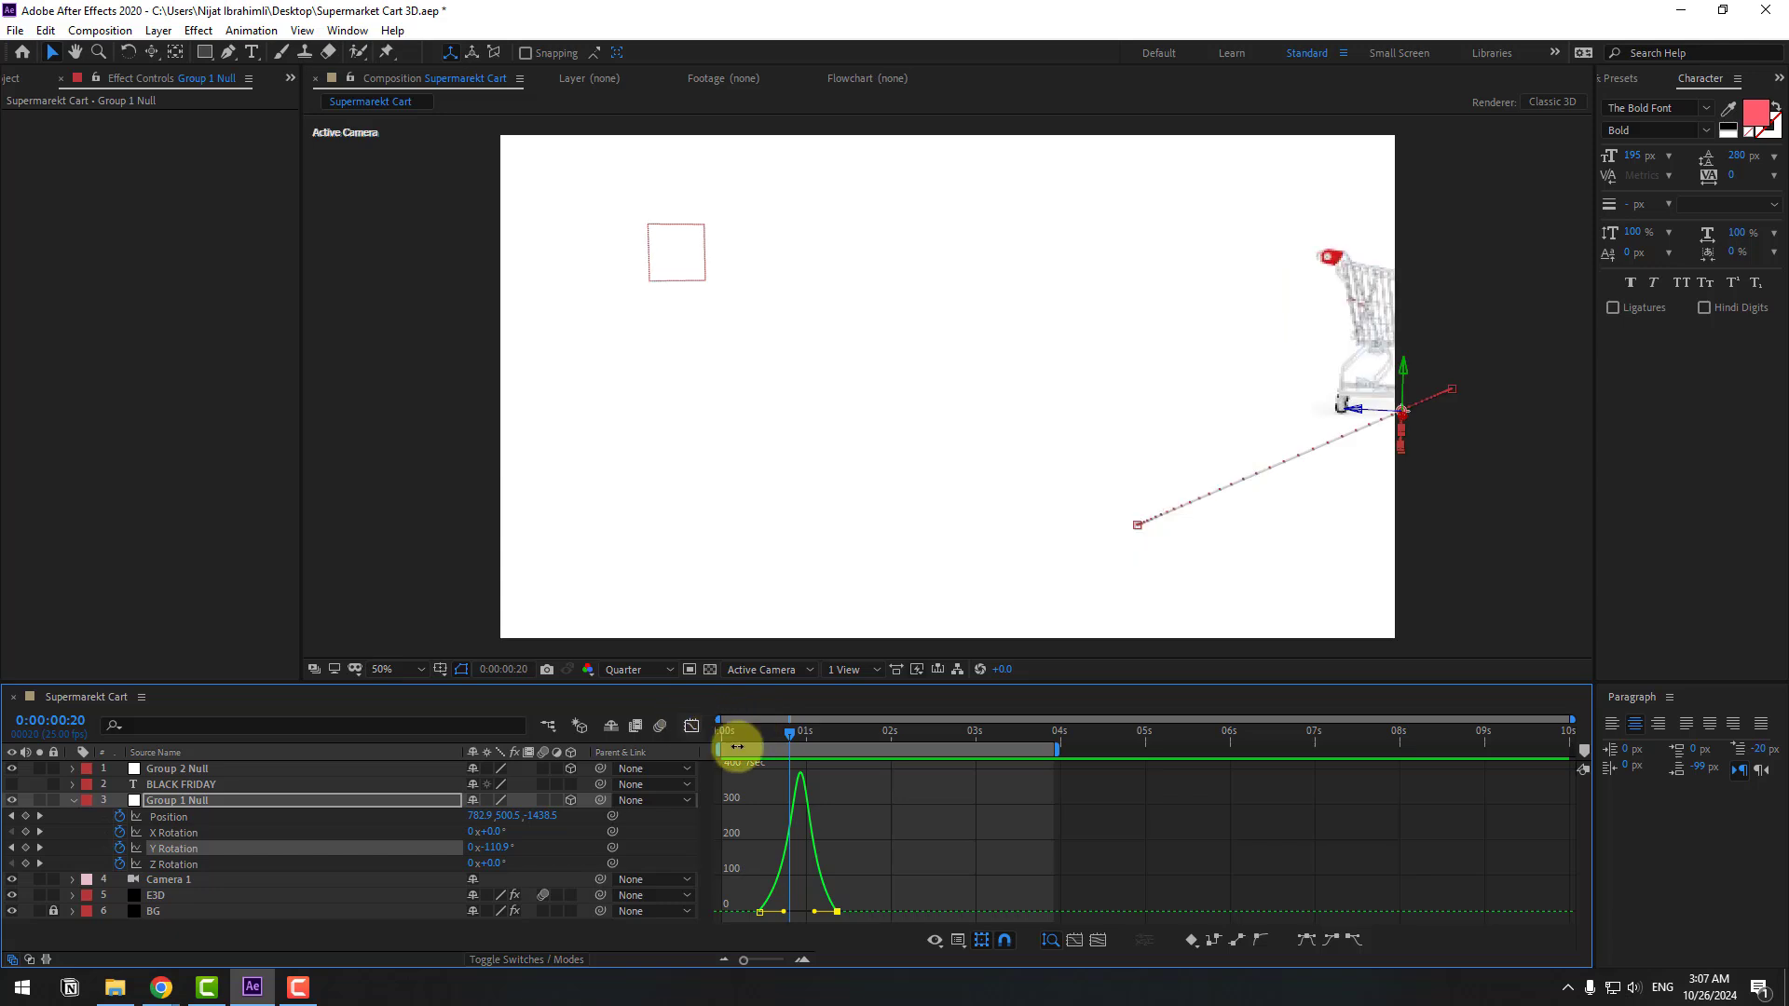
Step: Set the first Position keyframe to 960, 540, -2811 to start the cart farther back
{"action": "key", "text": "shift+F3"}
{"action": "left_click_drag", "start_coordinate": [768, 736], "coordinate": [721, 734]}
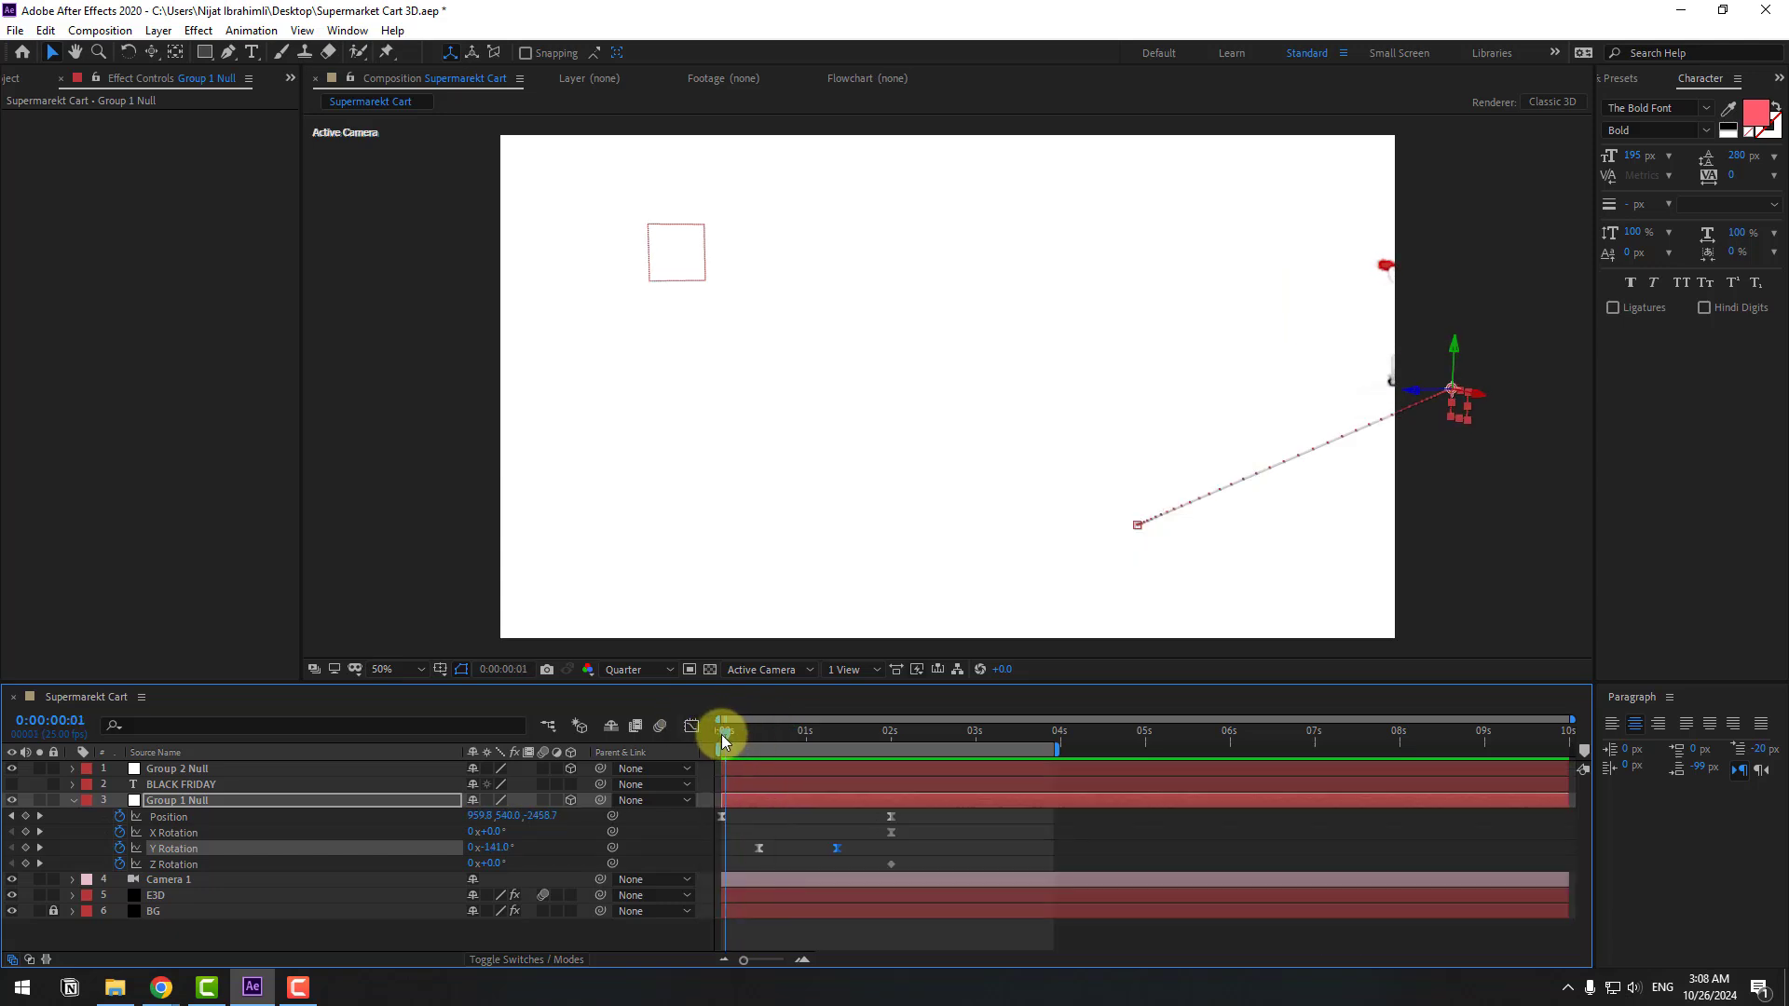
{"action": "left_click", "coordinate": [725, 817]}
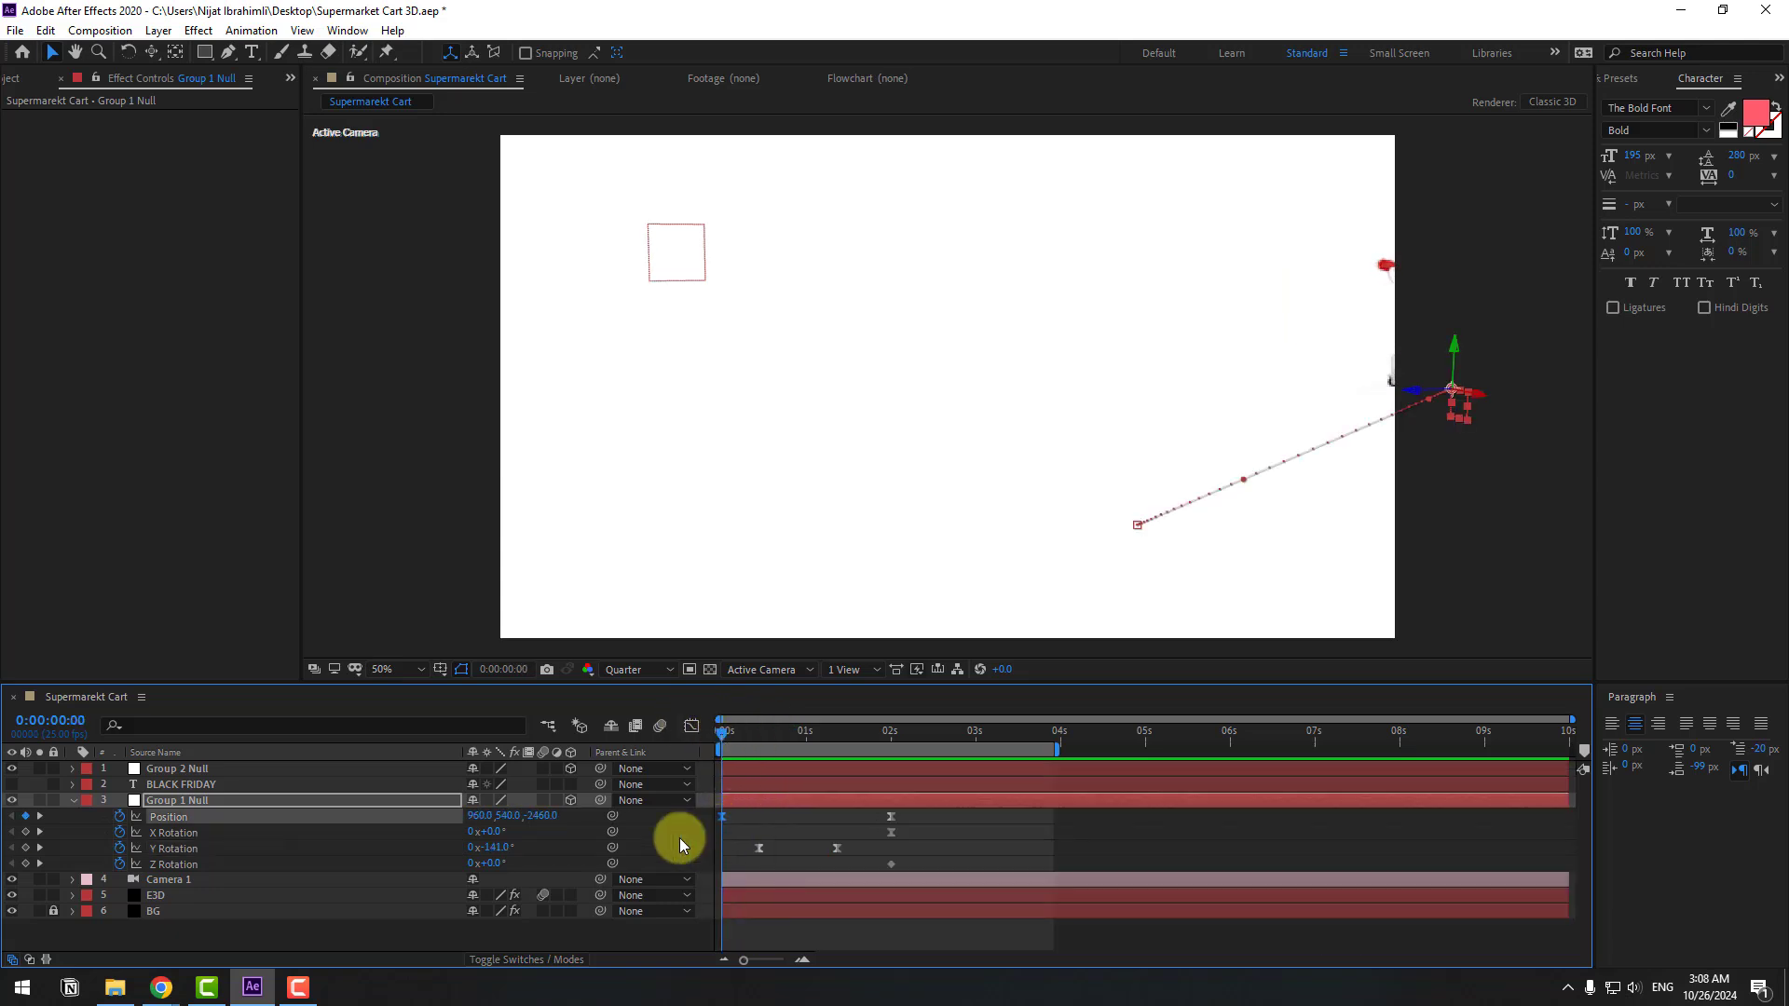
{"action": "left_click_drag", "start_coordinate": [549, 819], "coordinate": [226, 841]}
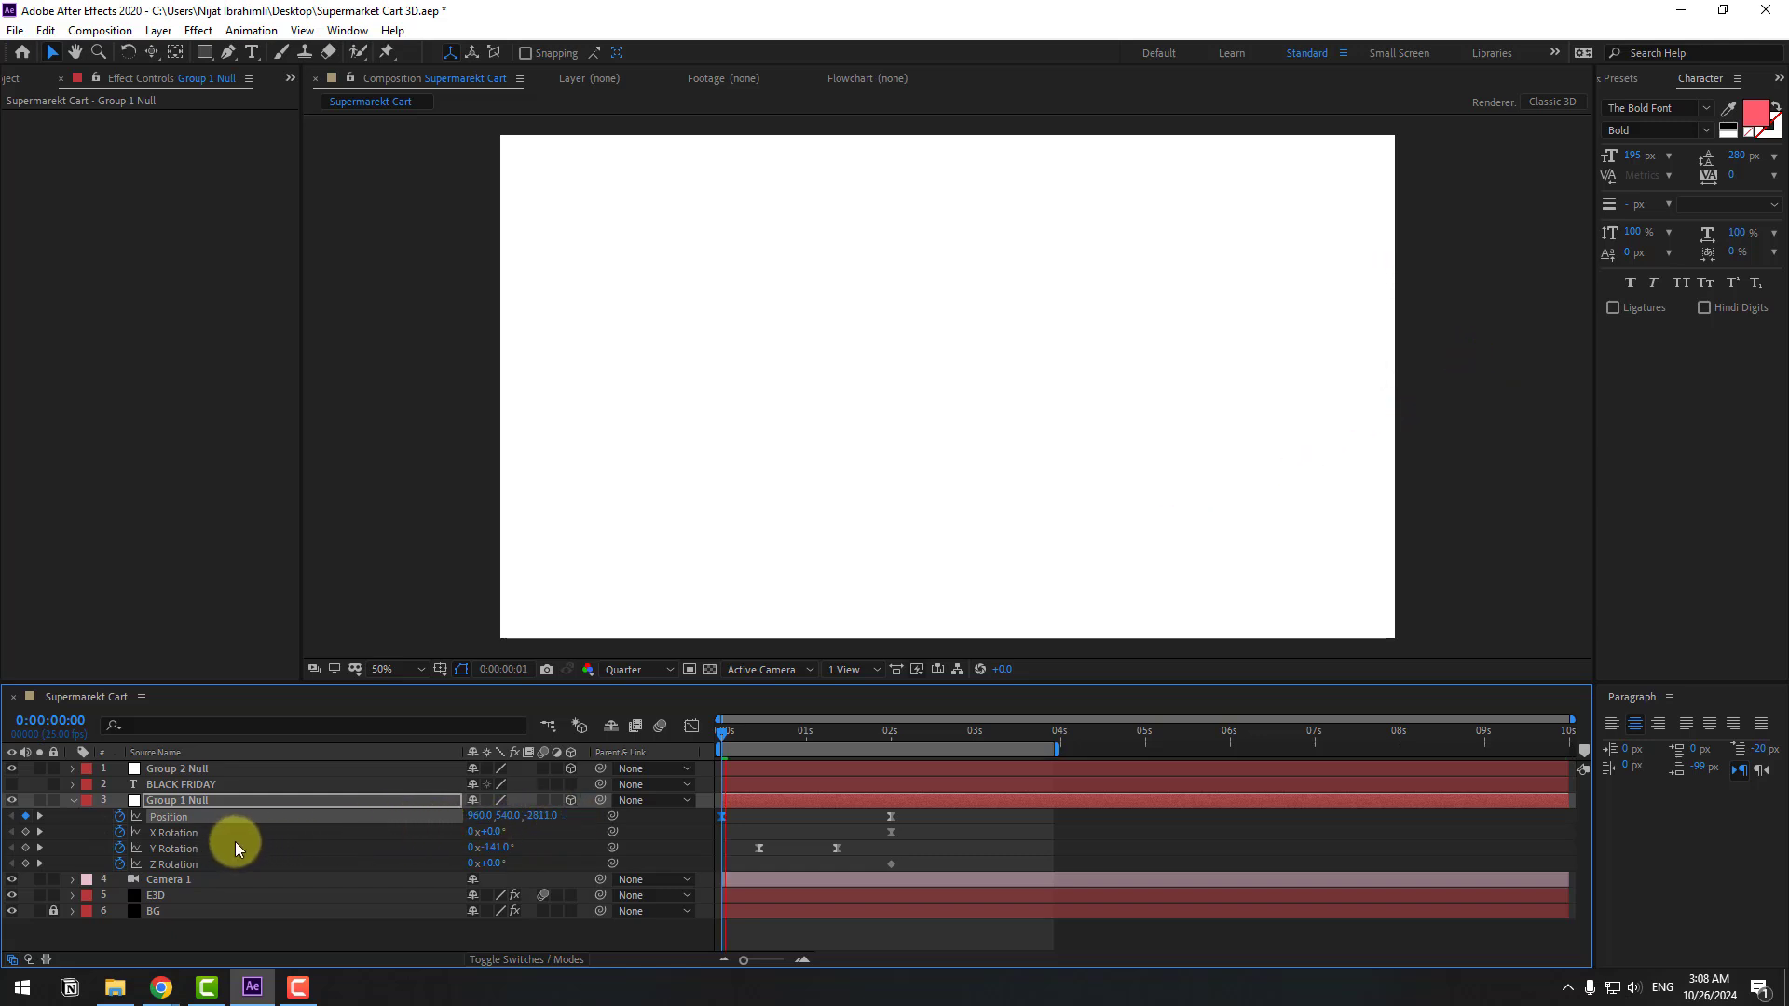